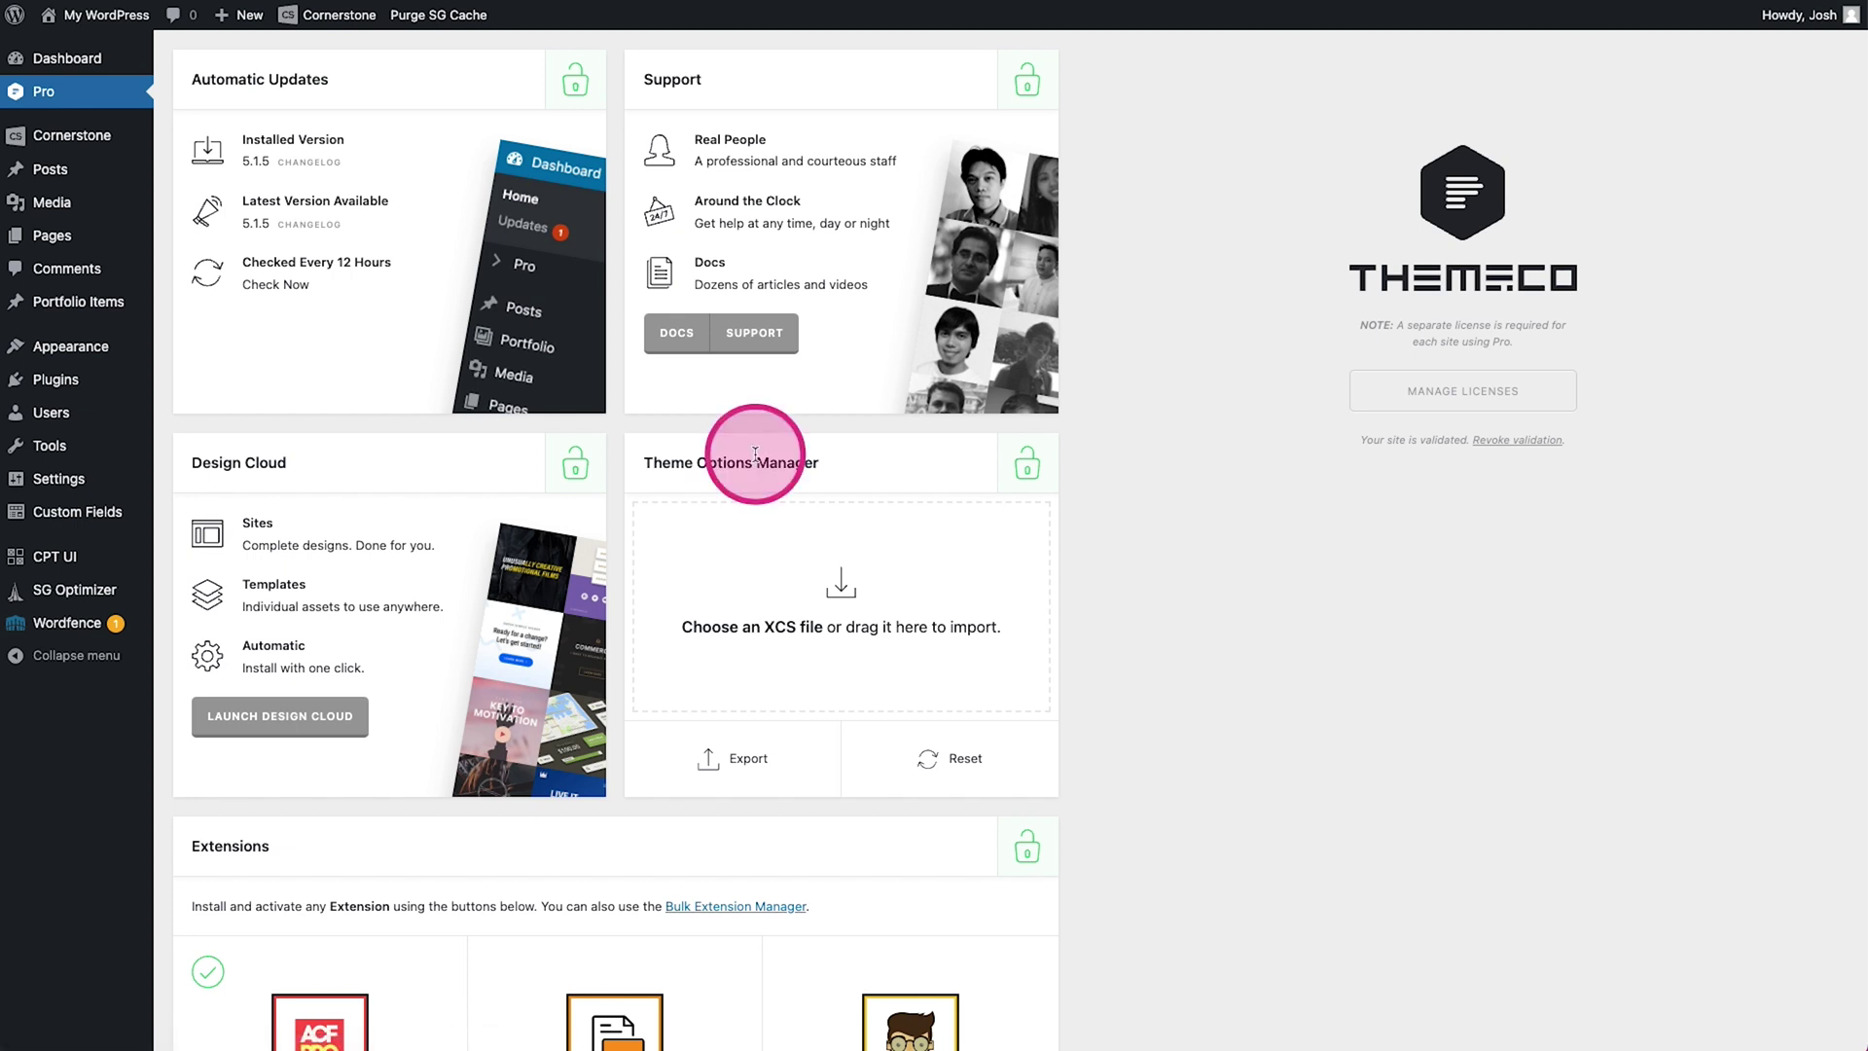
- Go to the CPT UI post type settings from the admin sidebar
{"action": "left_click", "coordinate": [62, 568]}
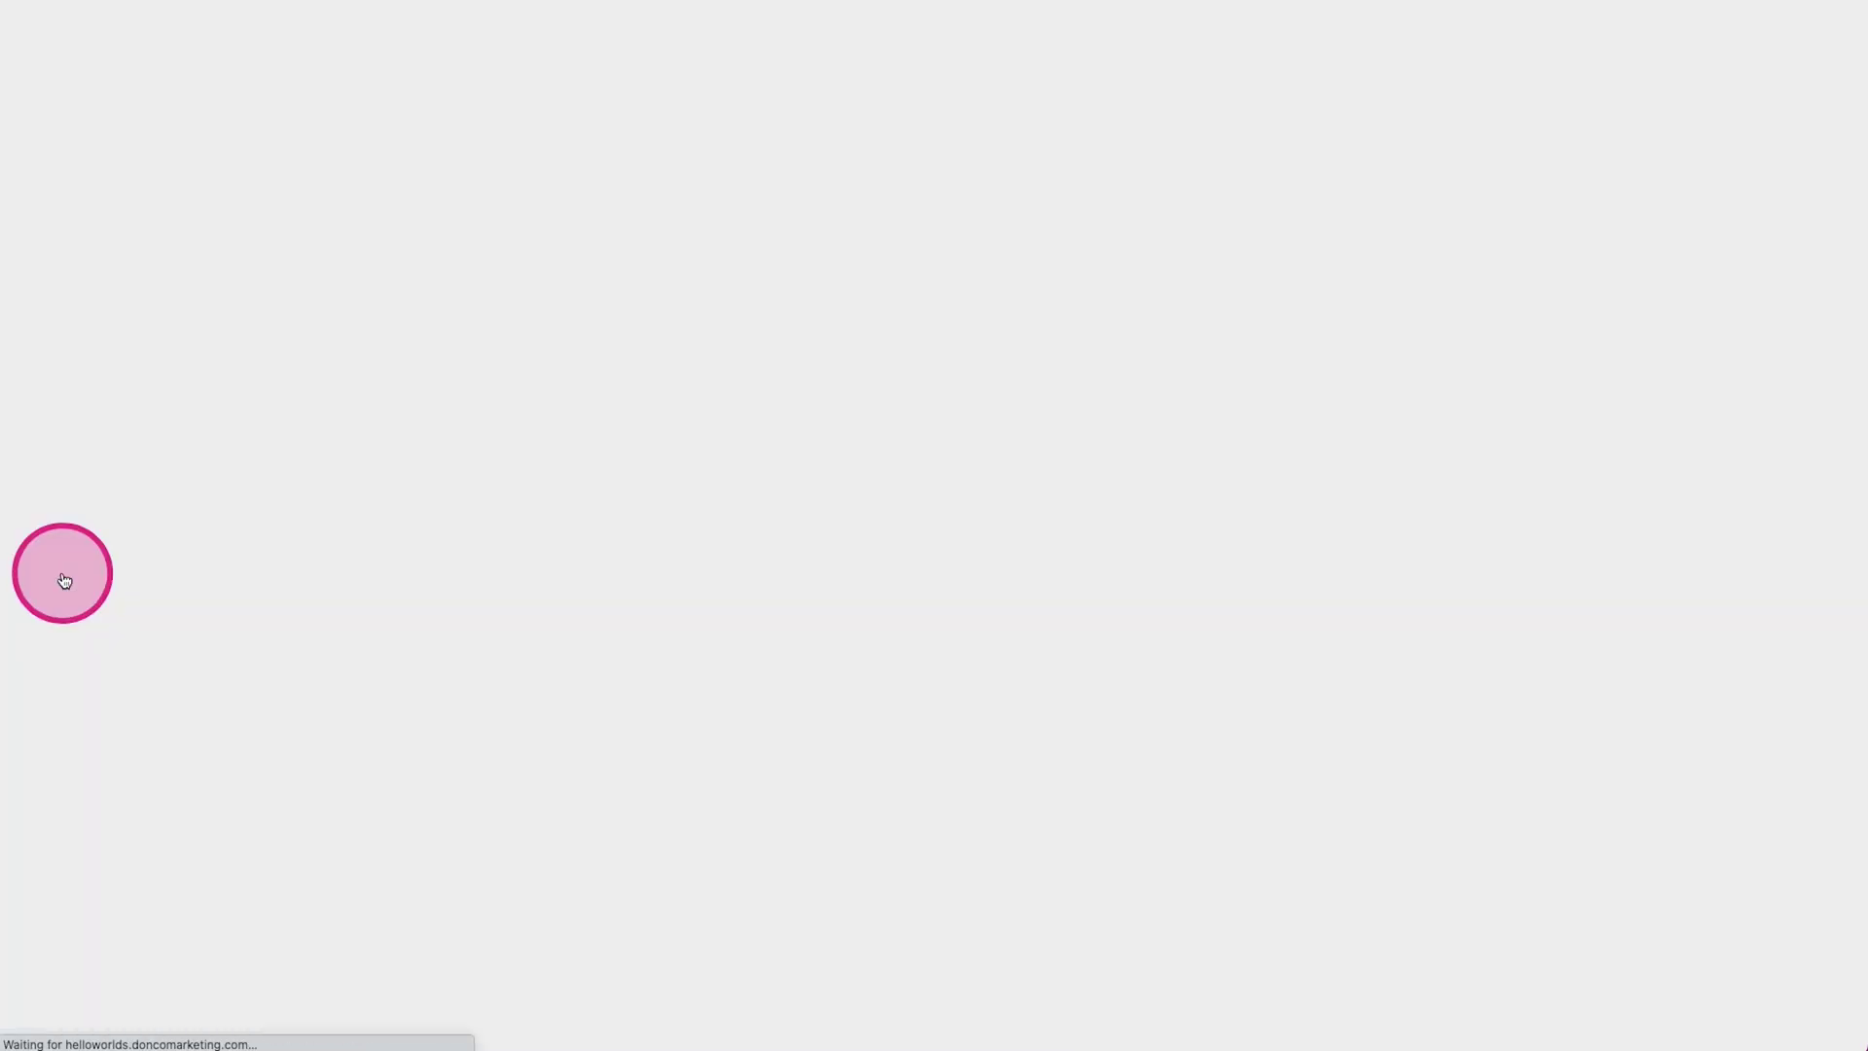
- Check the Portfolio Items post type (slug portfolio), then bring up the ACF Field Groups list
{"action": "left_click", "coordinate": [396, 105]}
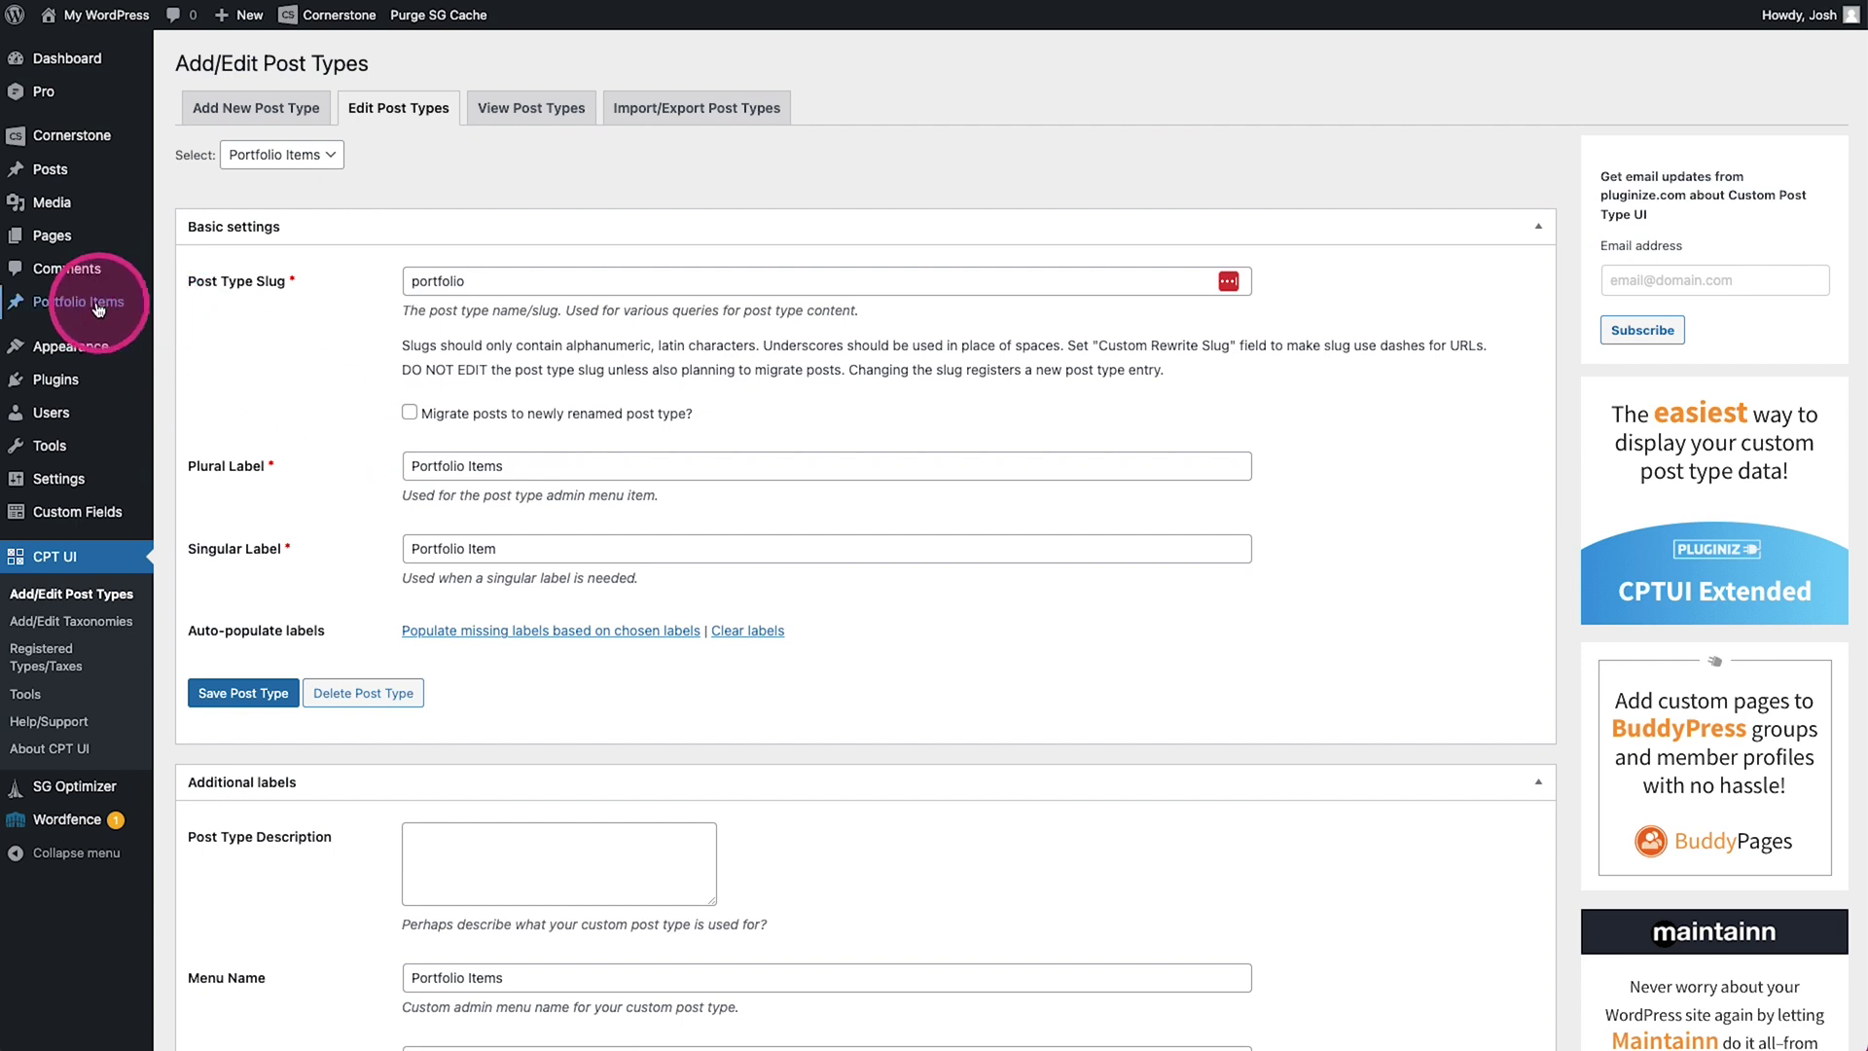
{"action": "mouse_move", "coordinate": [77, 308]}
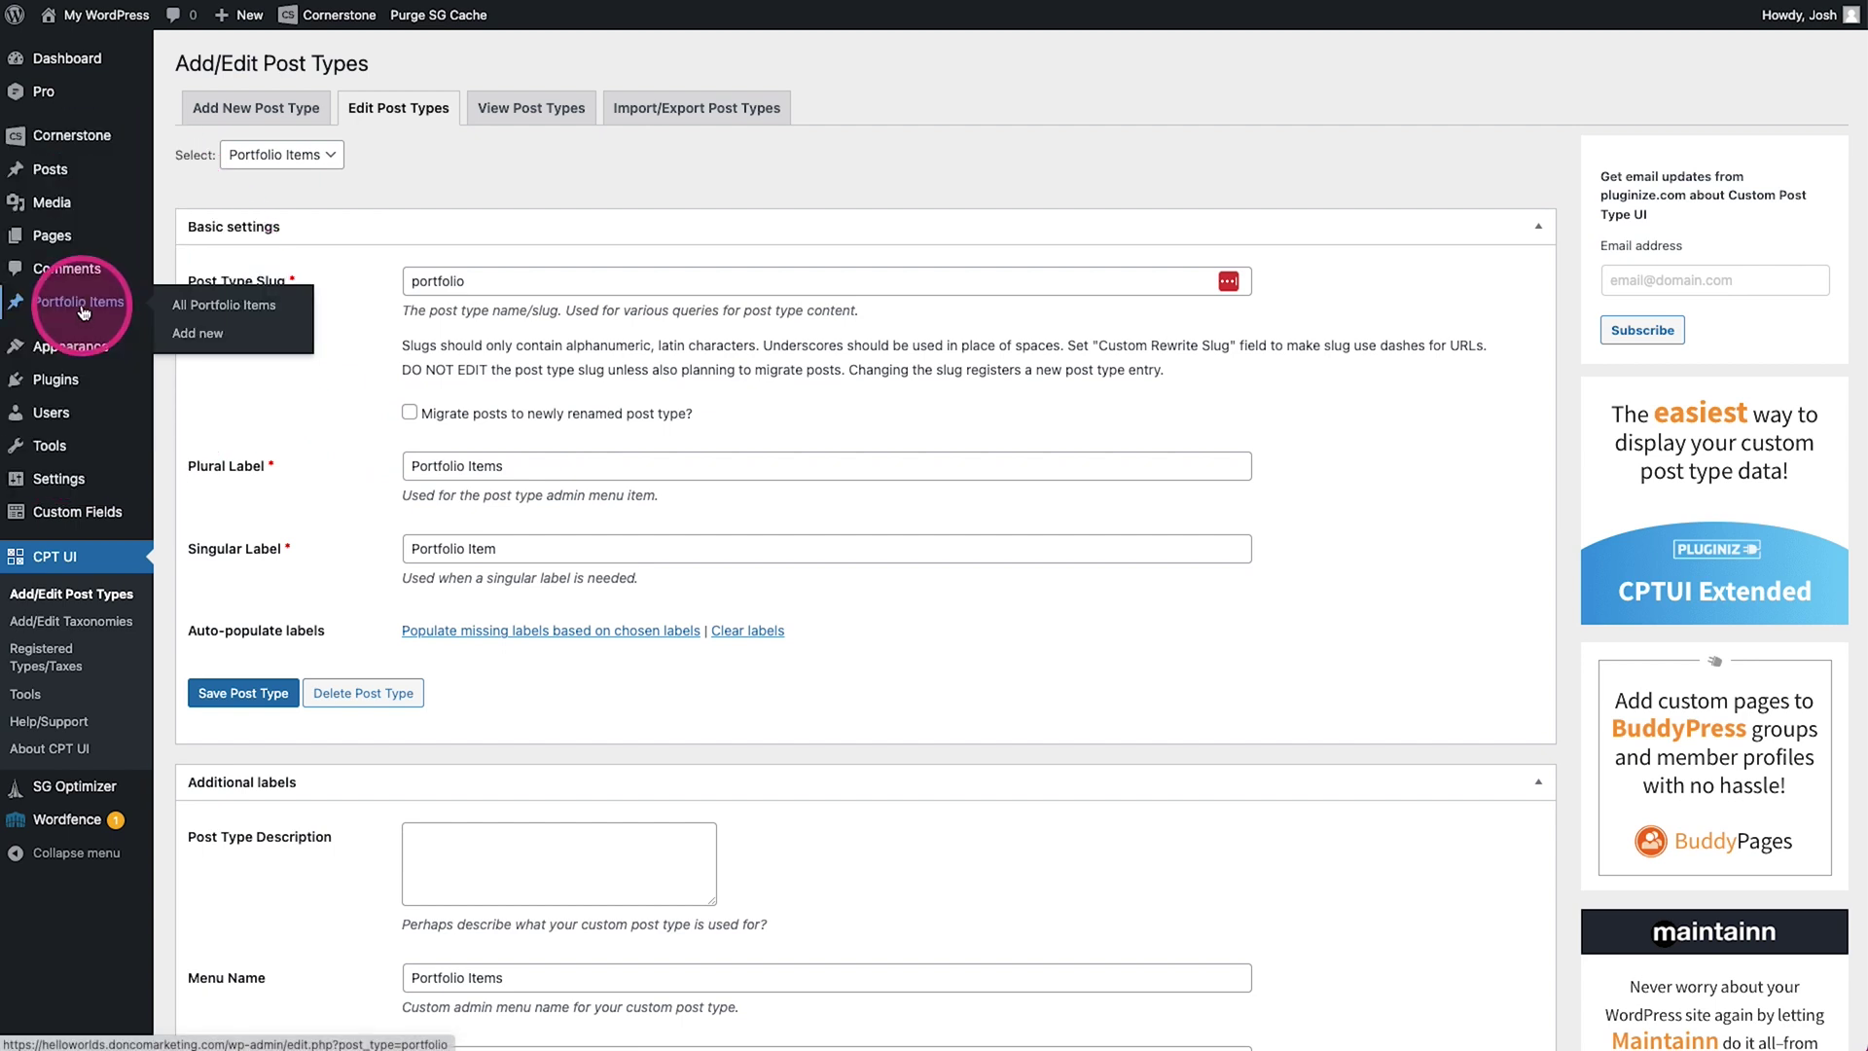
{"action": "mouse_move", "coordinate": [78, 512]}
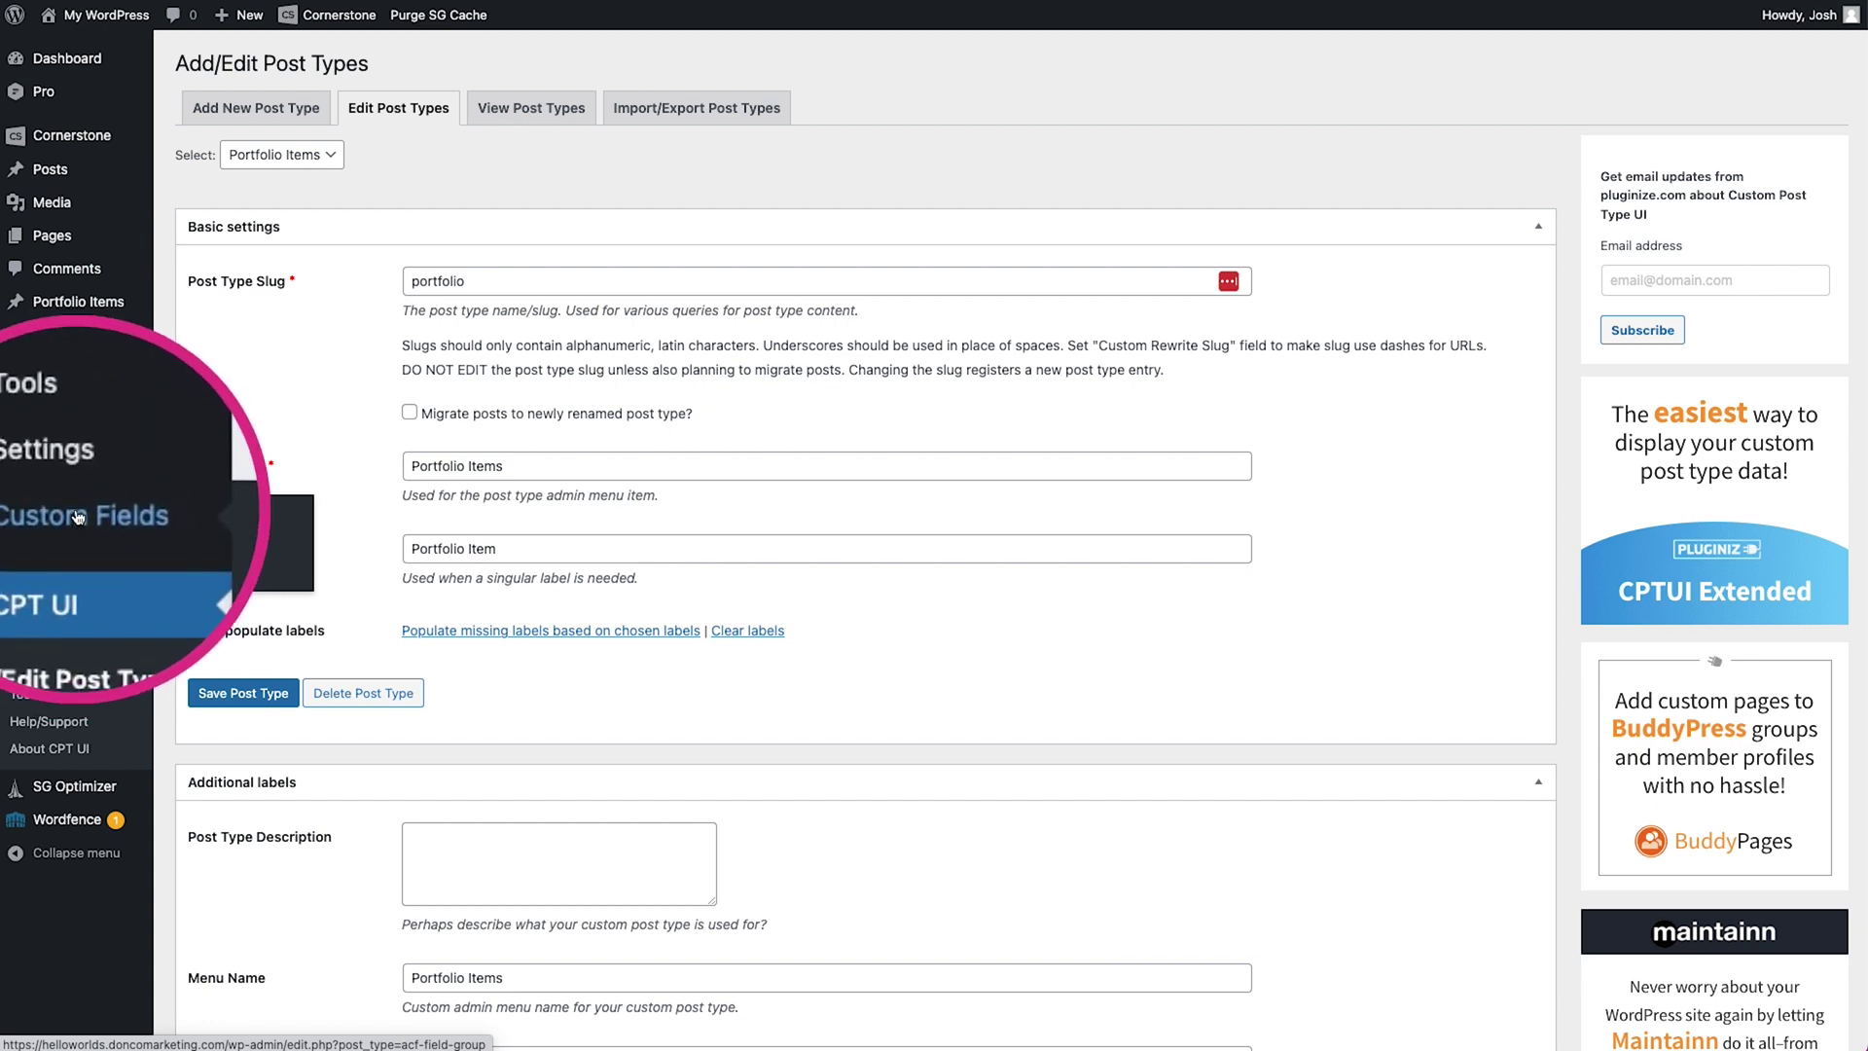
{"action": "left_click", "coordinate": [78, 511]}
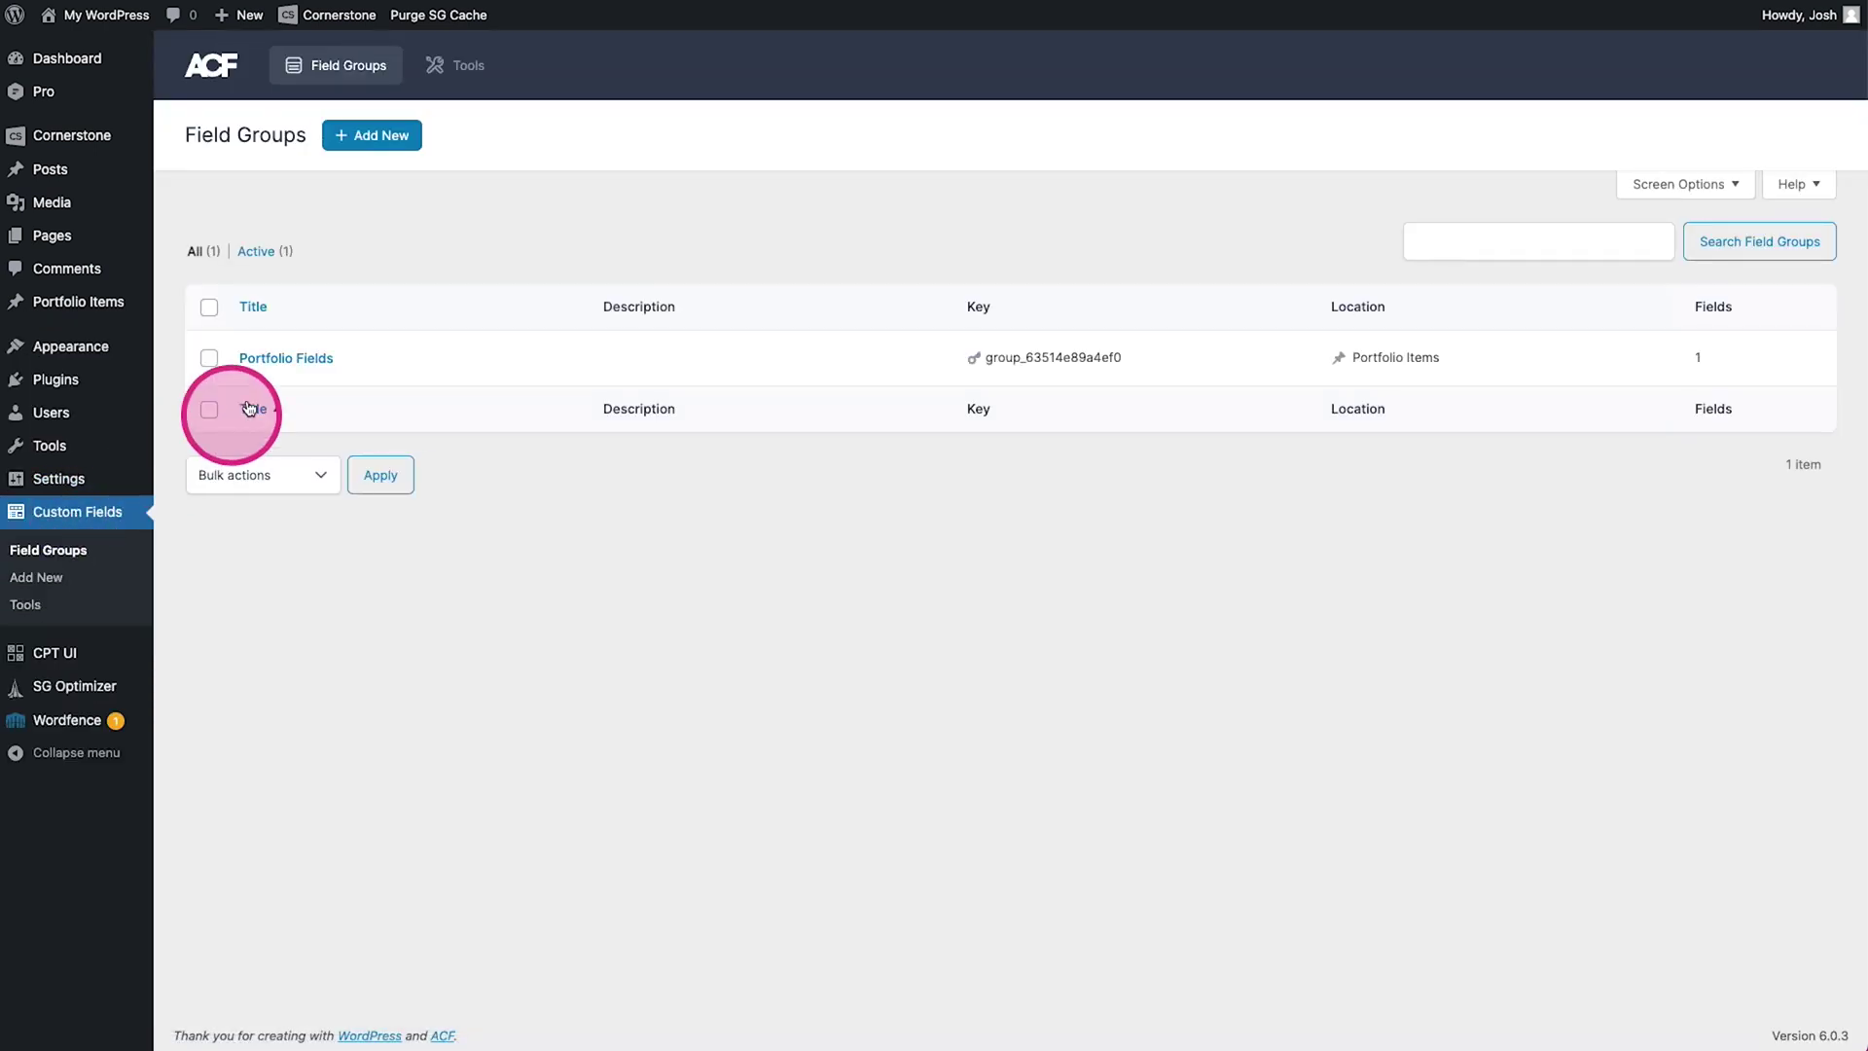
- Relabel the portfolio_image_gallery field 'Gallery', save Portfolio Fields, and go to Portfolio Items
{"action": "left_click", "coordinate": [325, 358]}
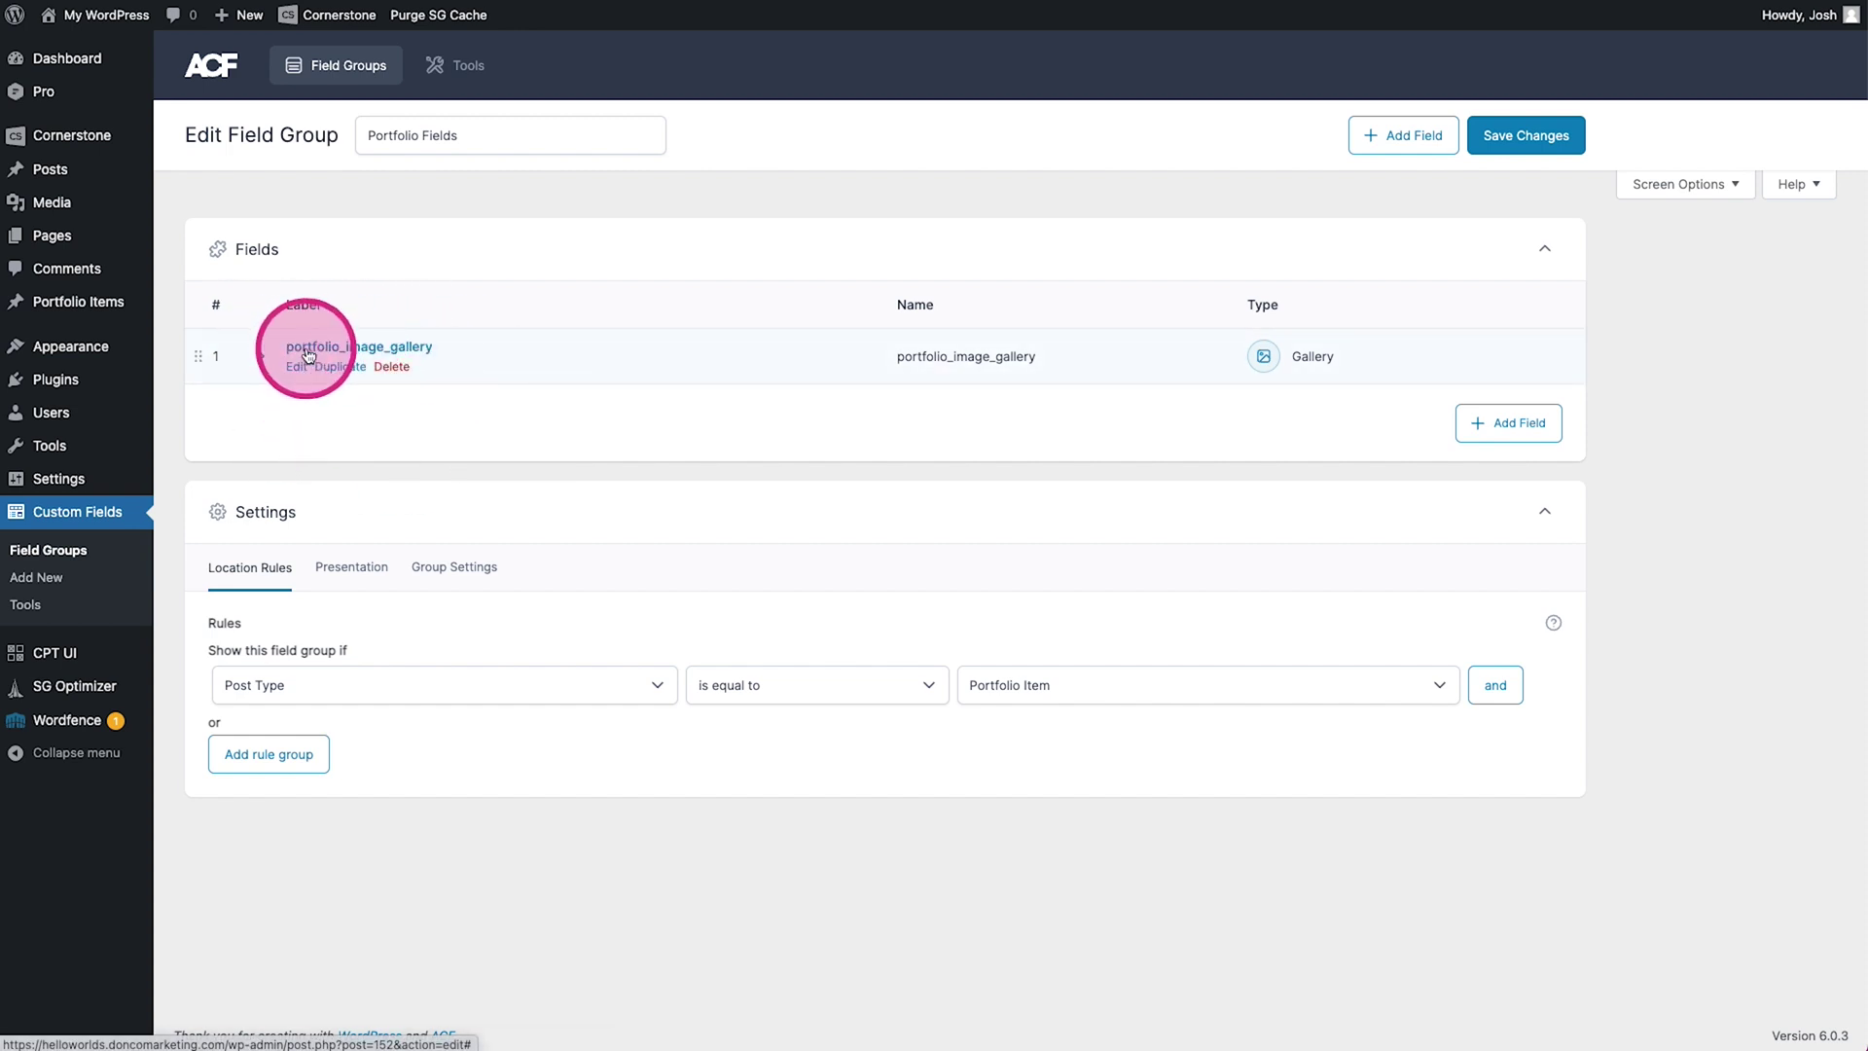
{"action": "left_click", "coordinate": [416, 349]}
{"action": "double_click", "coordinate": [347, 610]}
{"action": "key", "text": "Tab"}
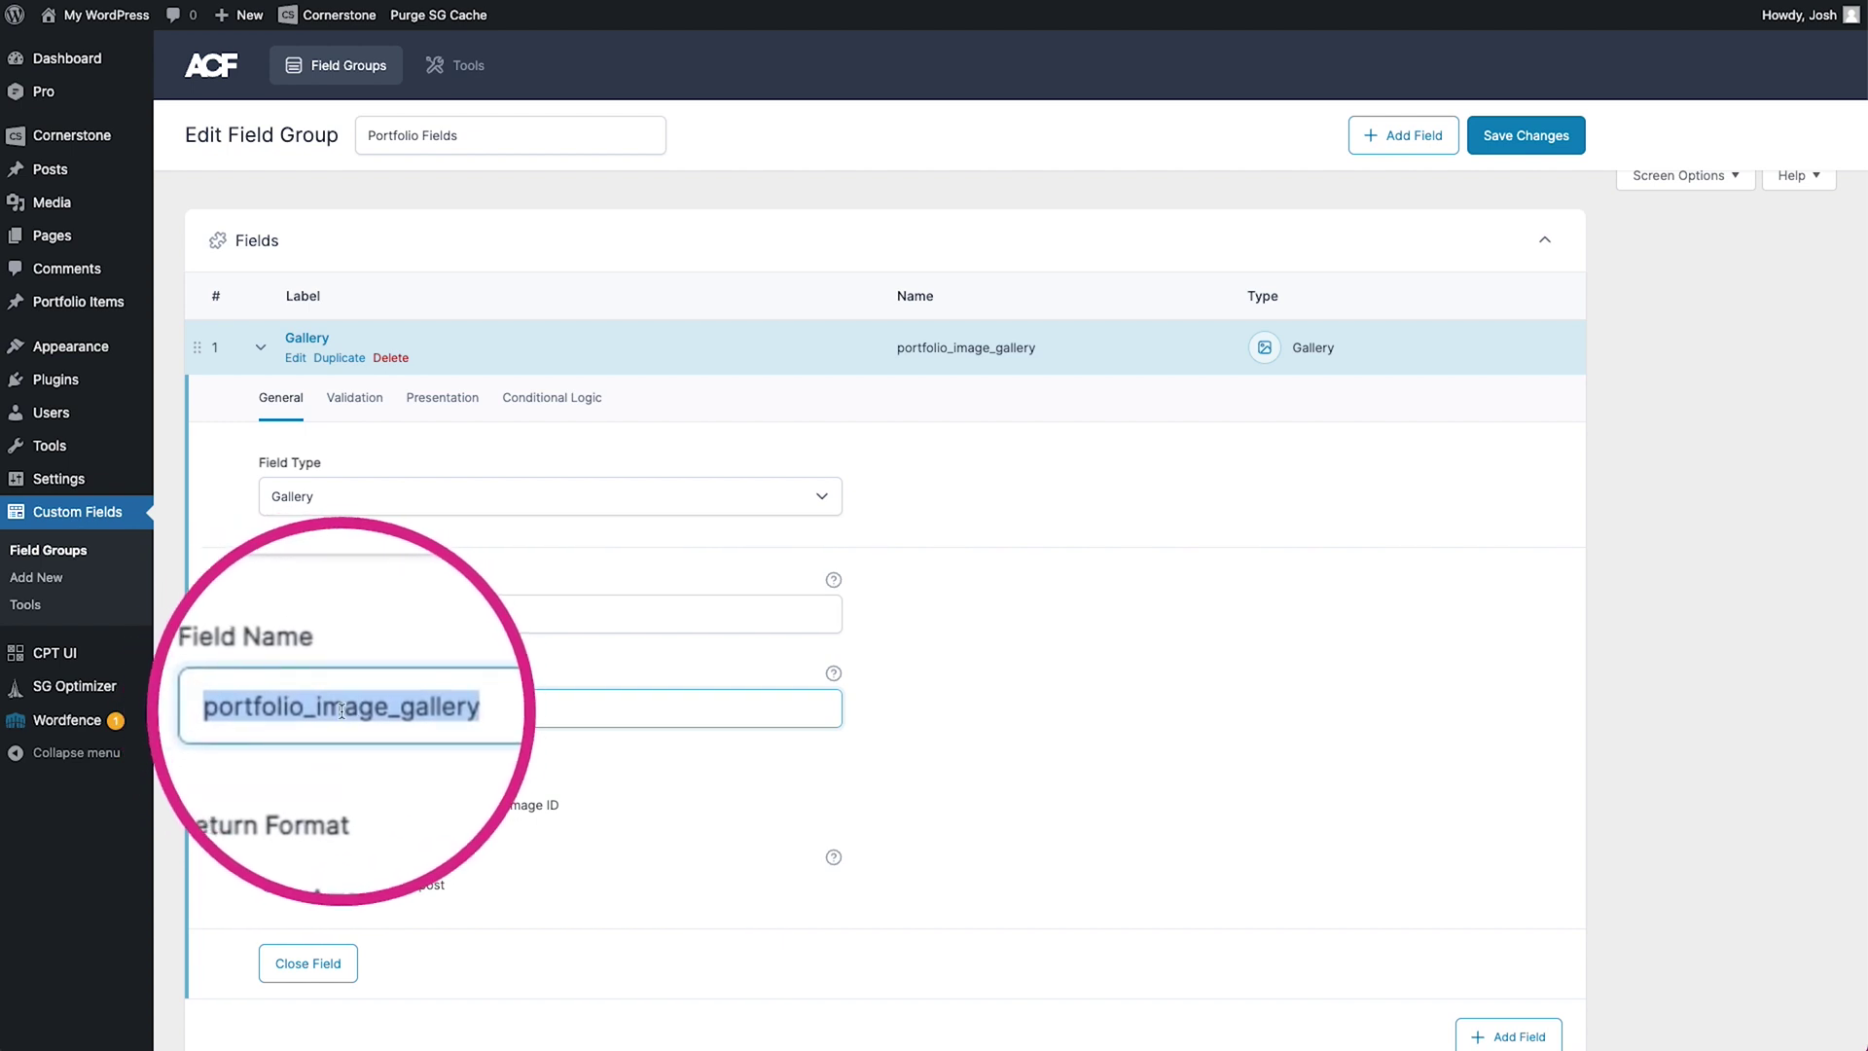
{"action": "left_click", "coordinate": [1523, 134]}
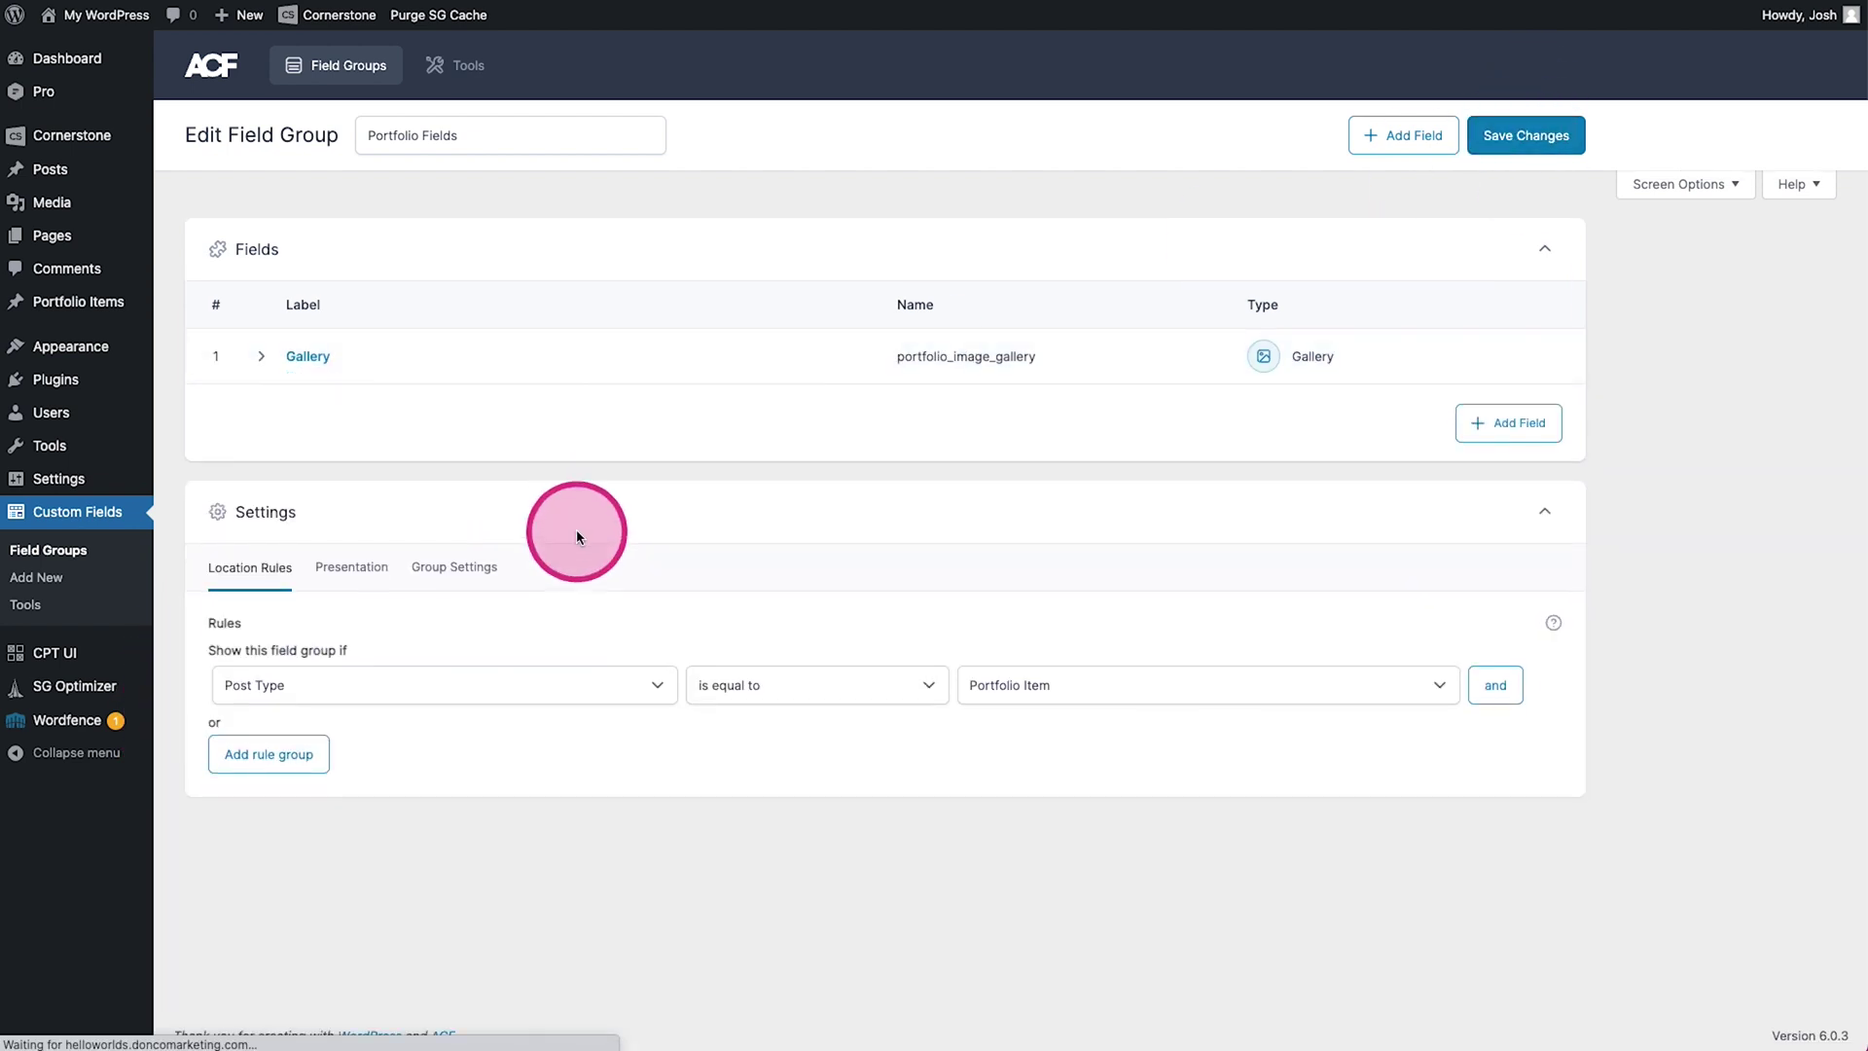
{"action": "left_click", "coordinate": [51, 301]}
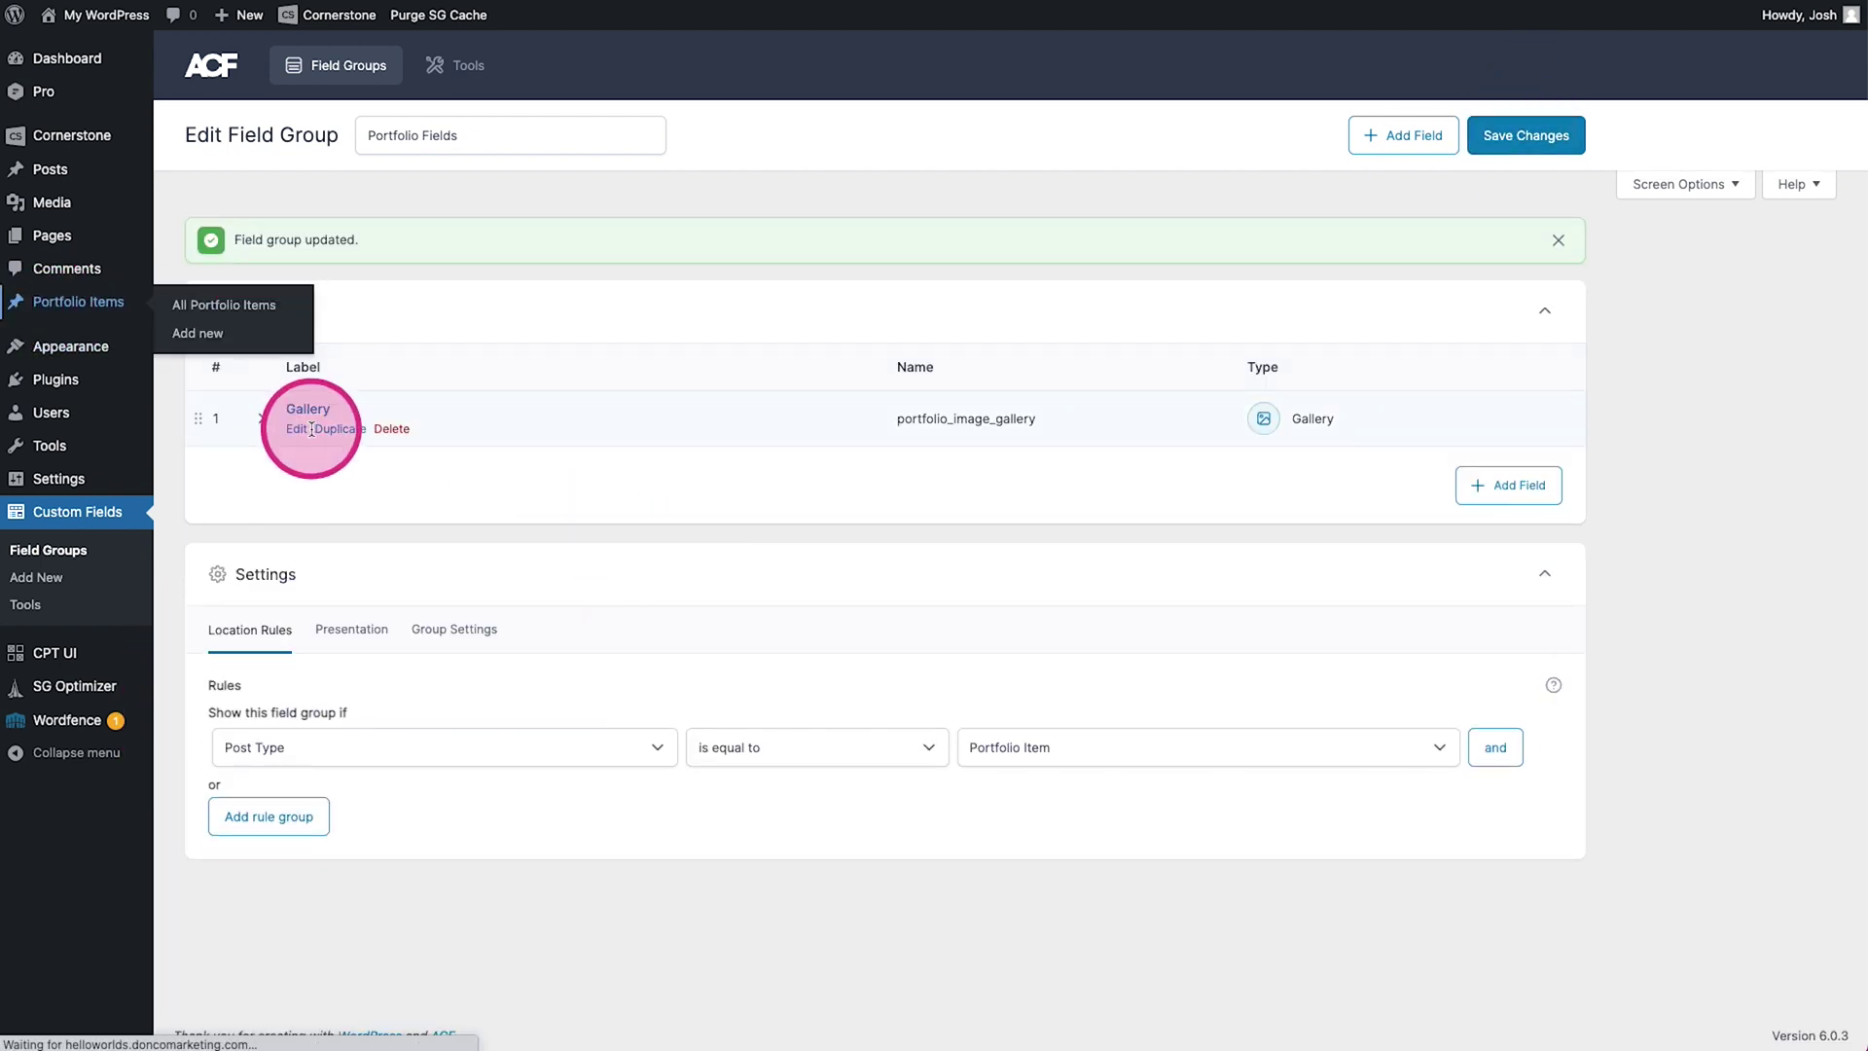
{"action": "mouse_move", "coordinate": [250, 418]}
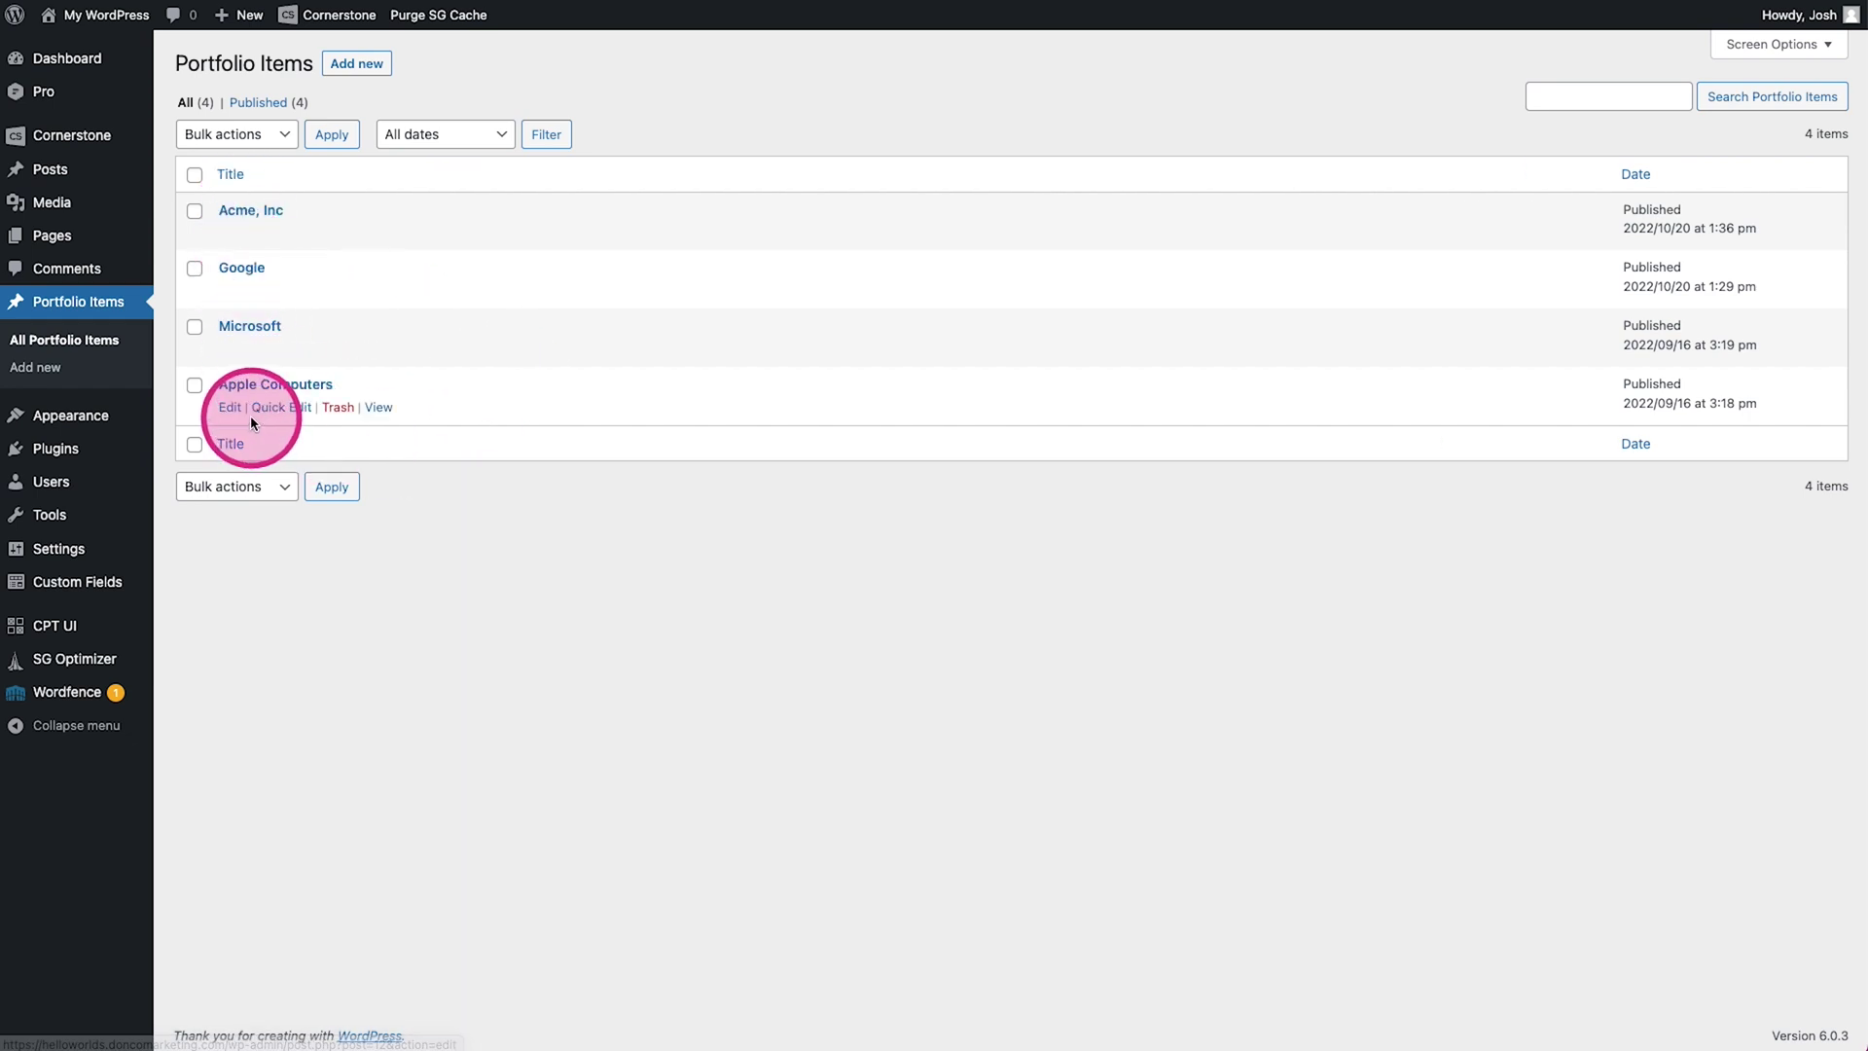
- View the Acme, Inc portfolio page on the site, then go to Cornerstone's Layout Builder
{"action": "left_click", "coordinate": [250, 210]}
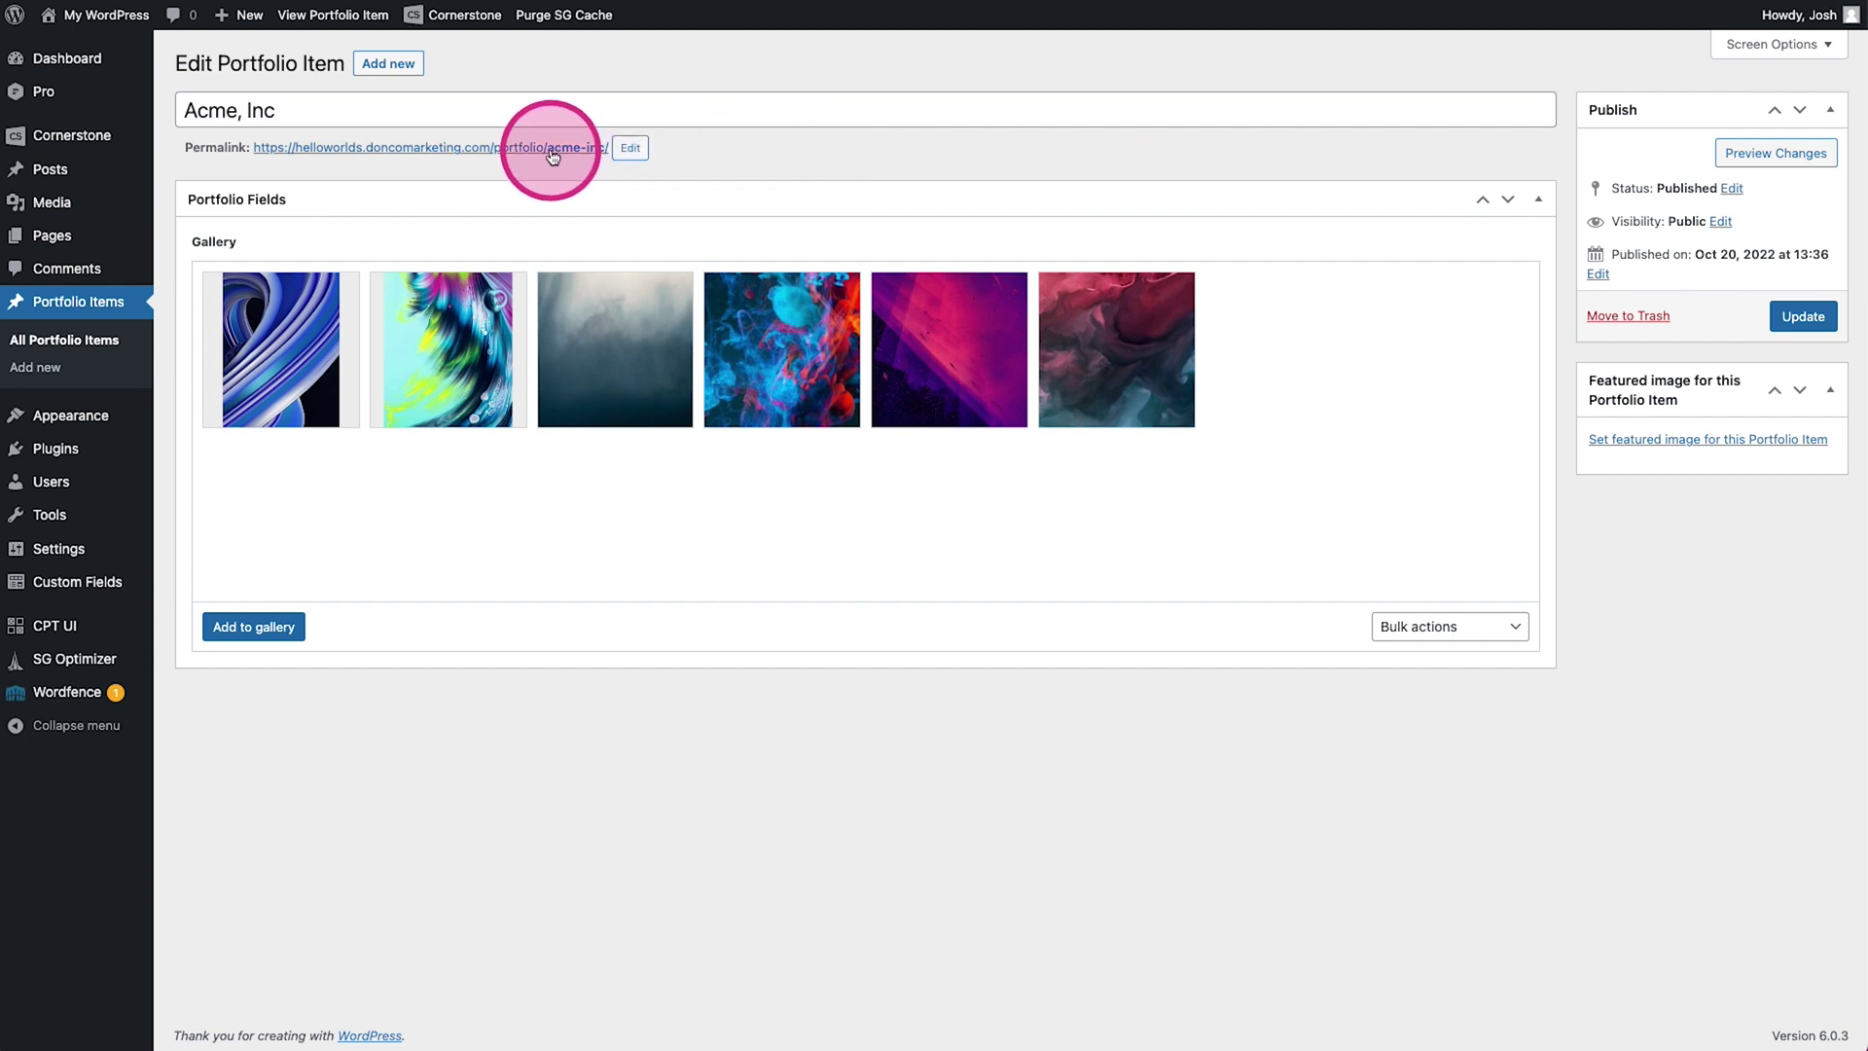
{"action": "left_click", "coordinate": [516, 149]}
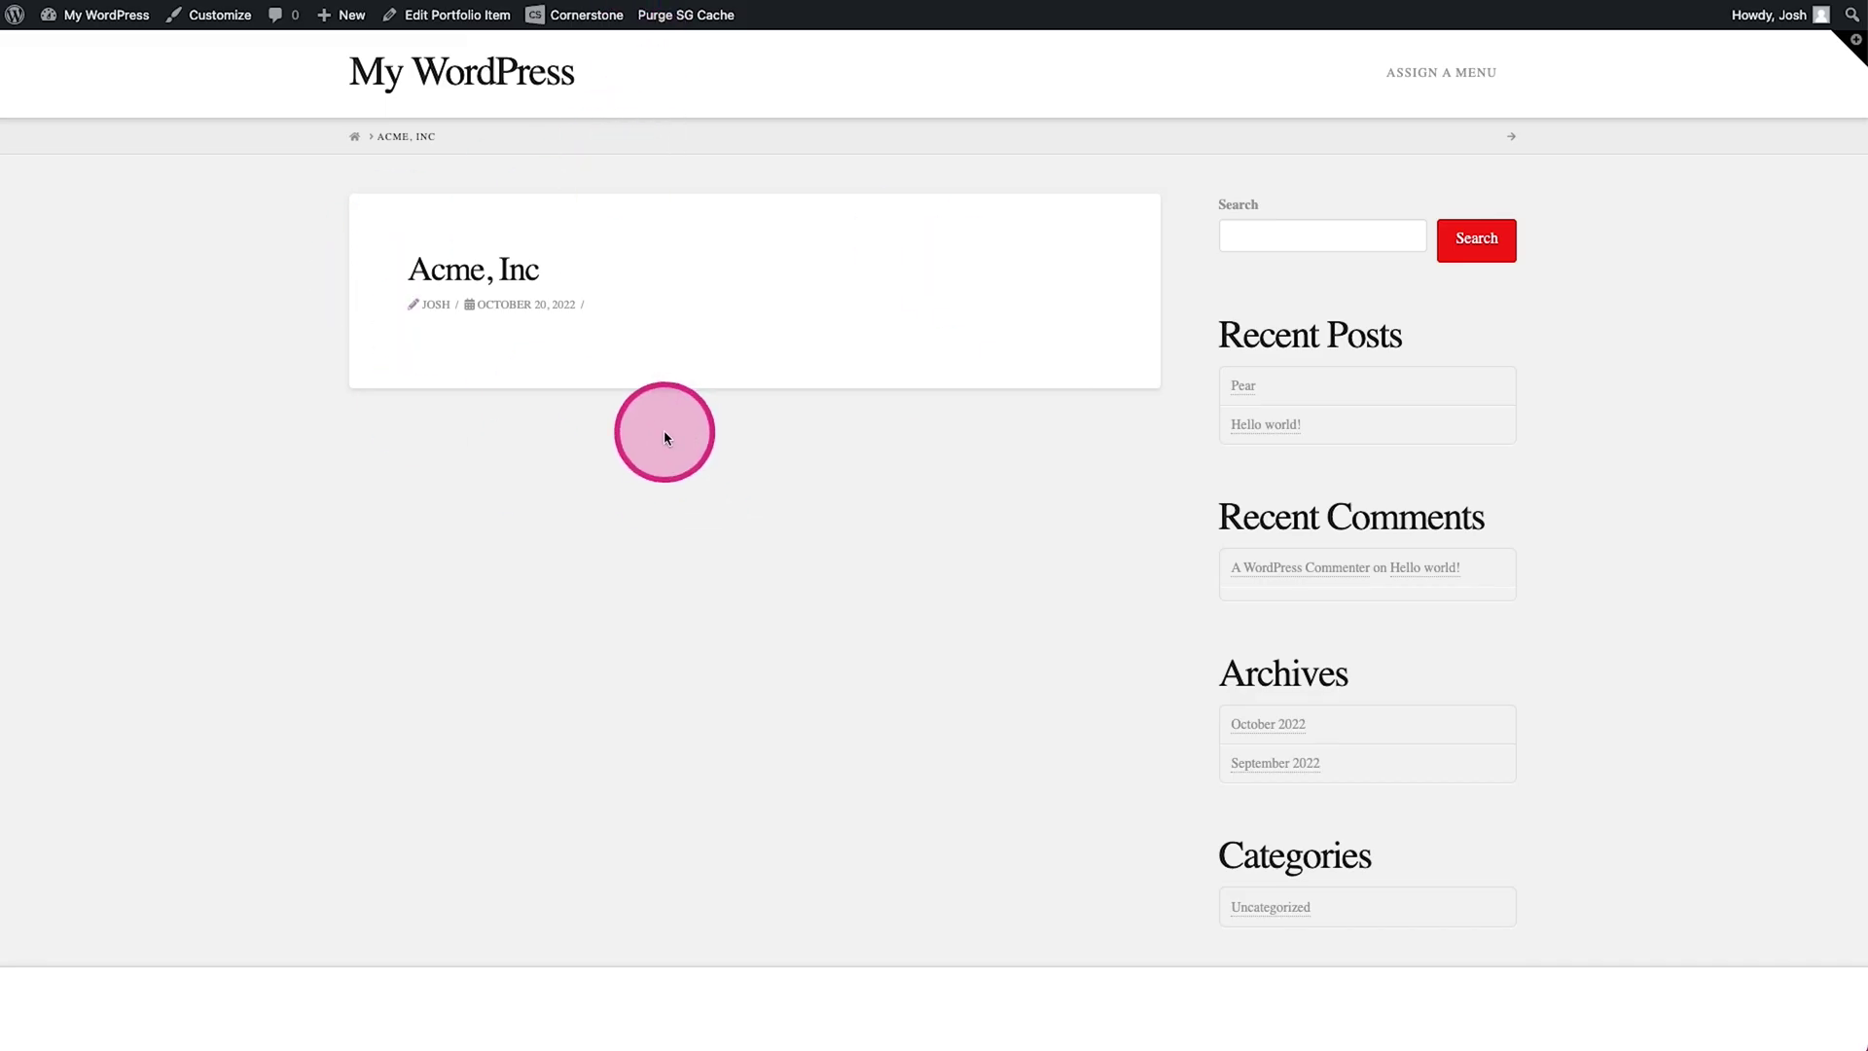
{"action": "mouse_move", "coordinate": [579, 15]}
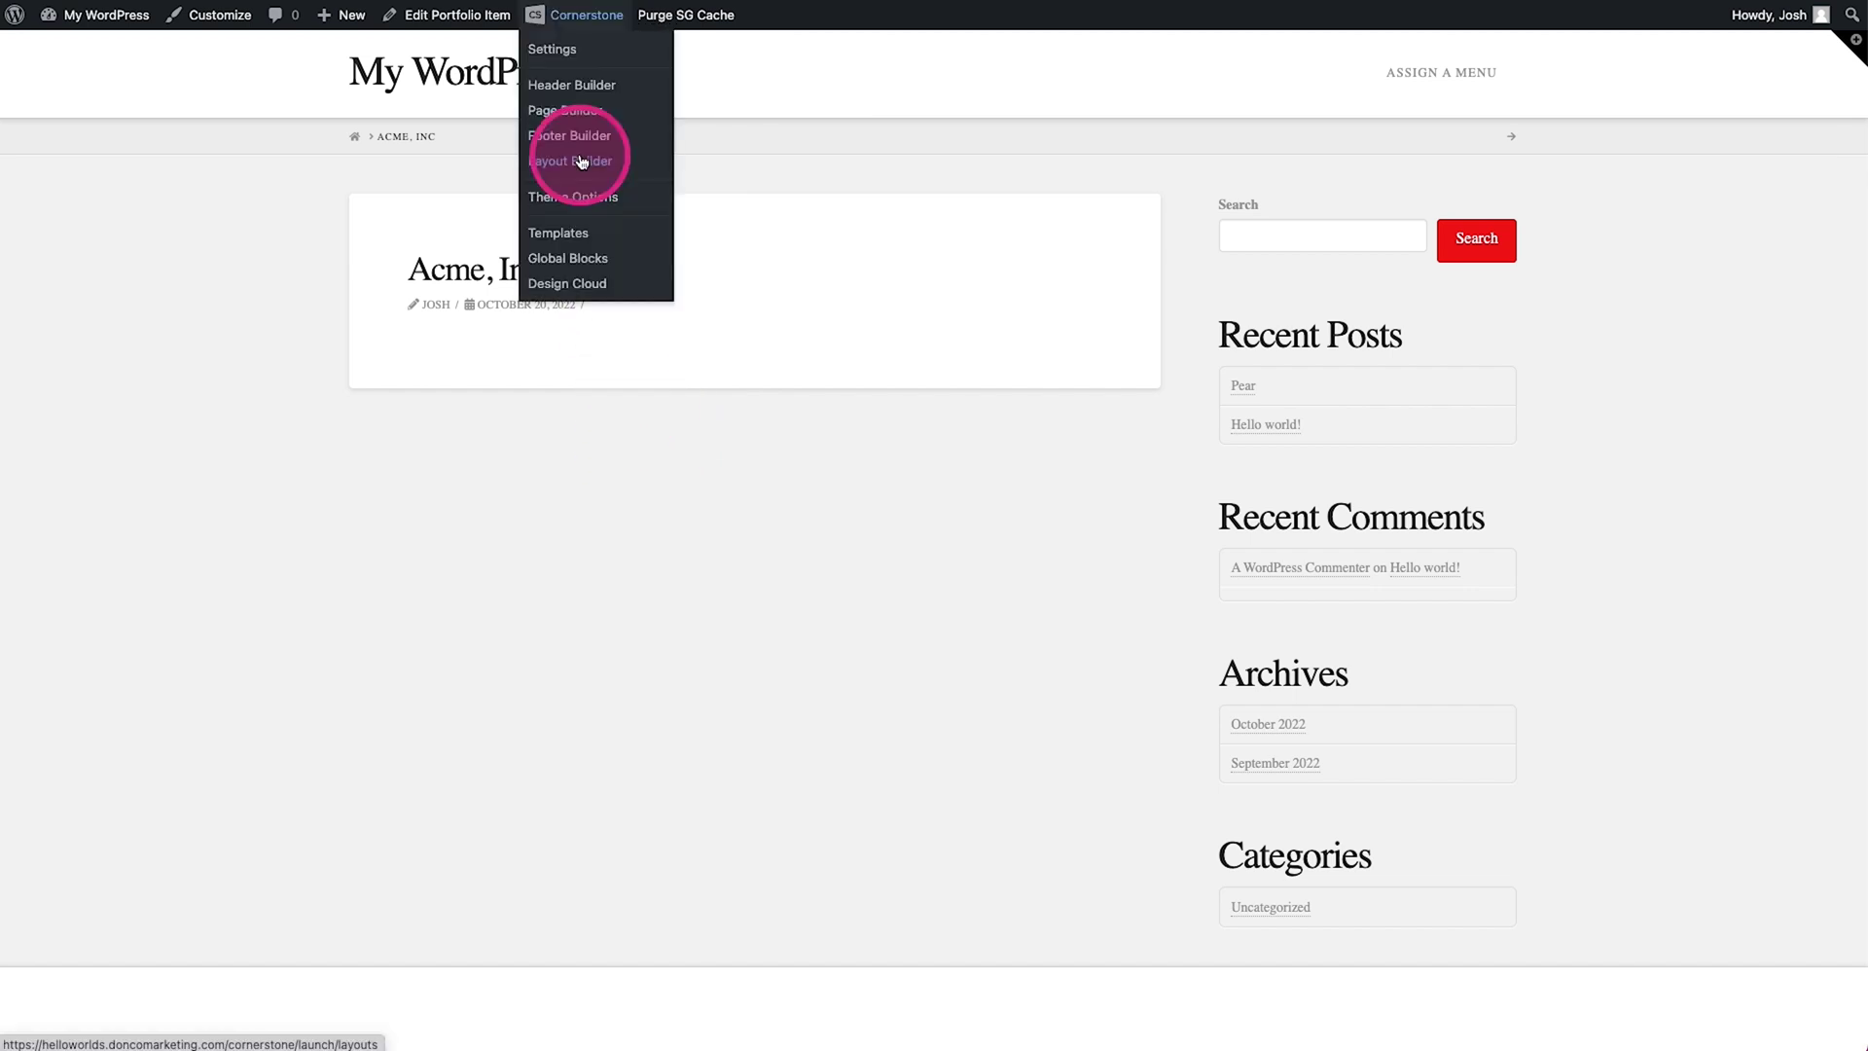
{"action": "left_click", "coordinate": [580, 162]}
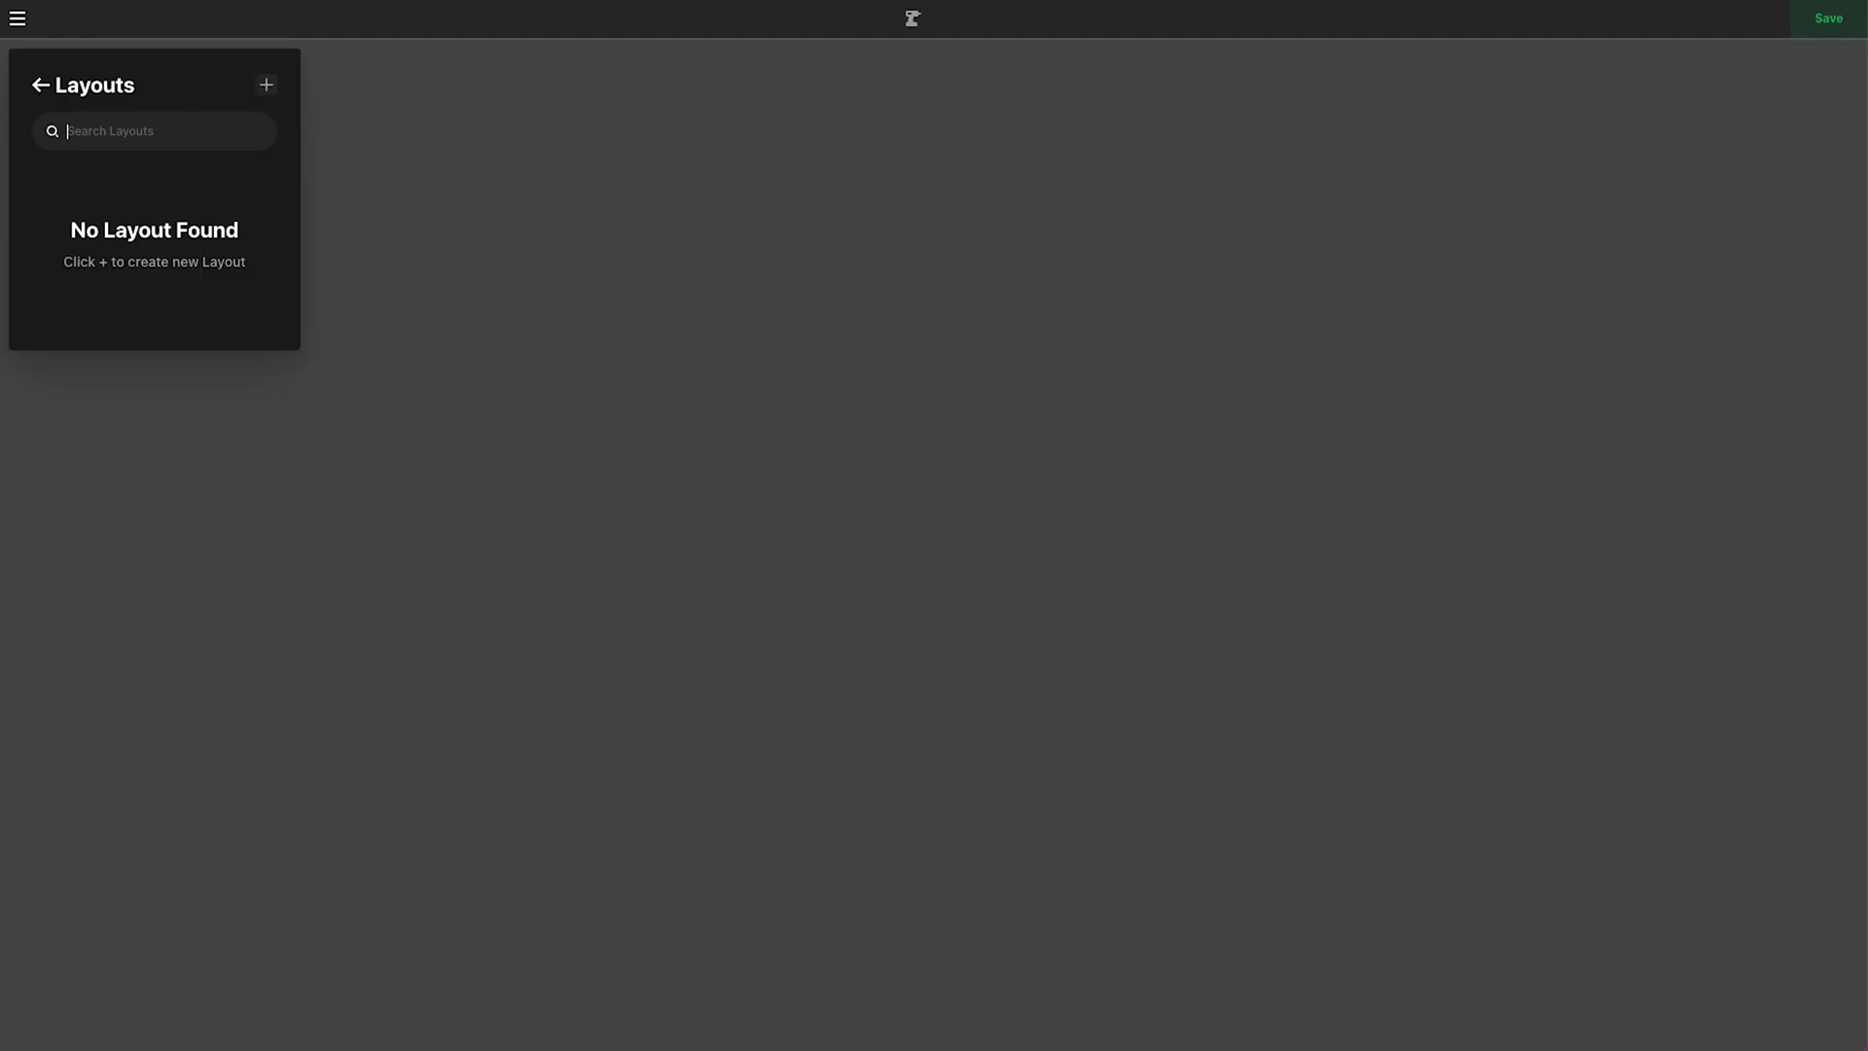
- Create a Single layout titled 'Portfolio Single' and start it from scratch
{"action": "left_click", "coordinate": [267, 85]}
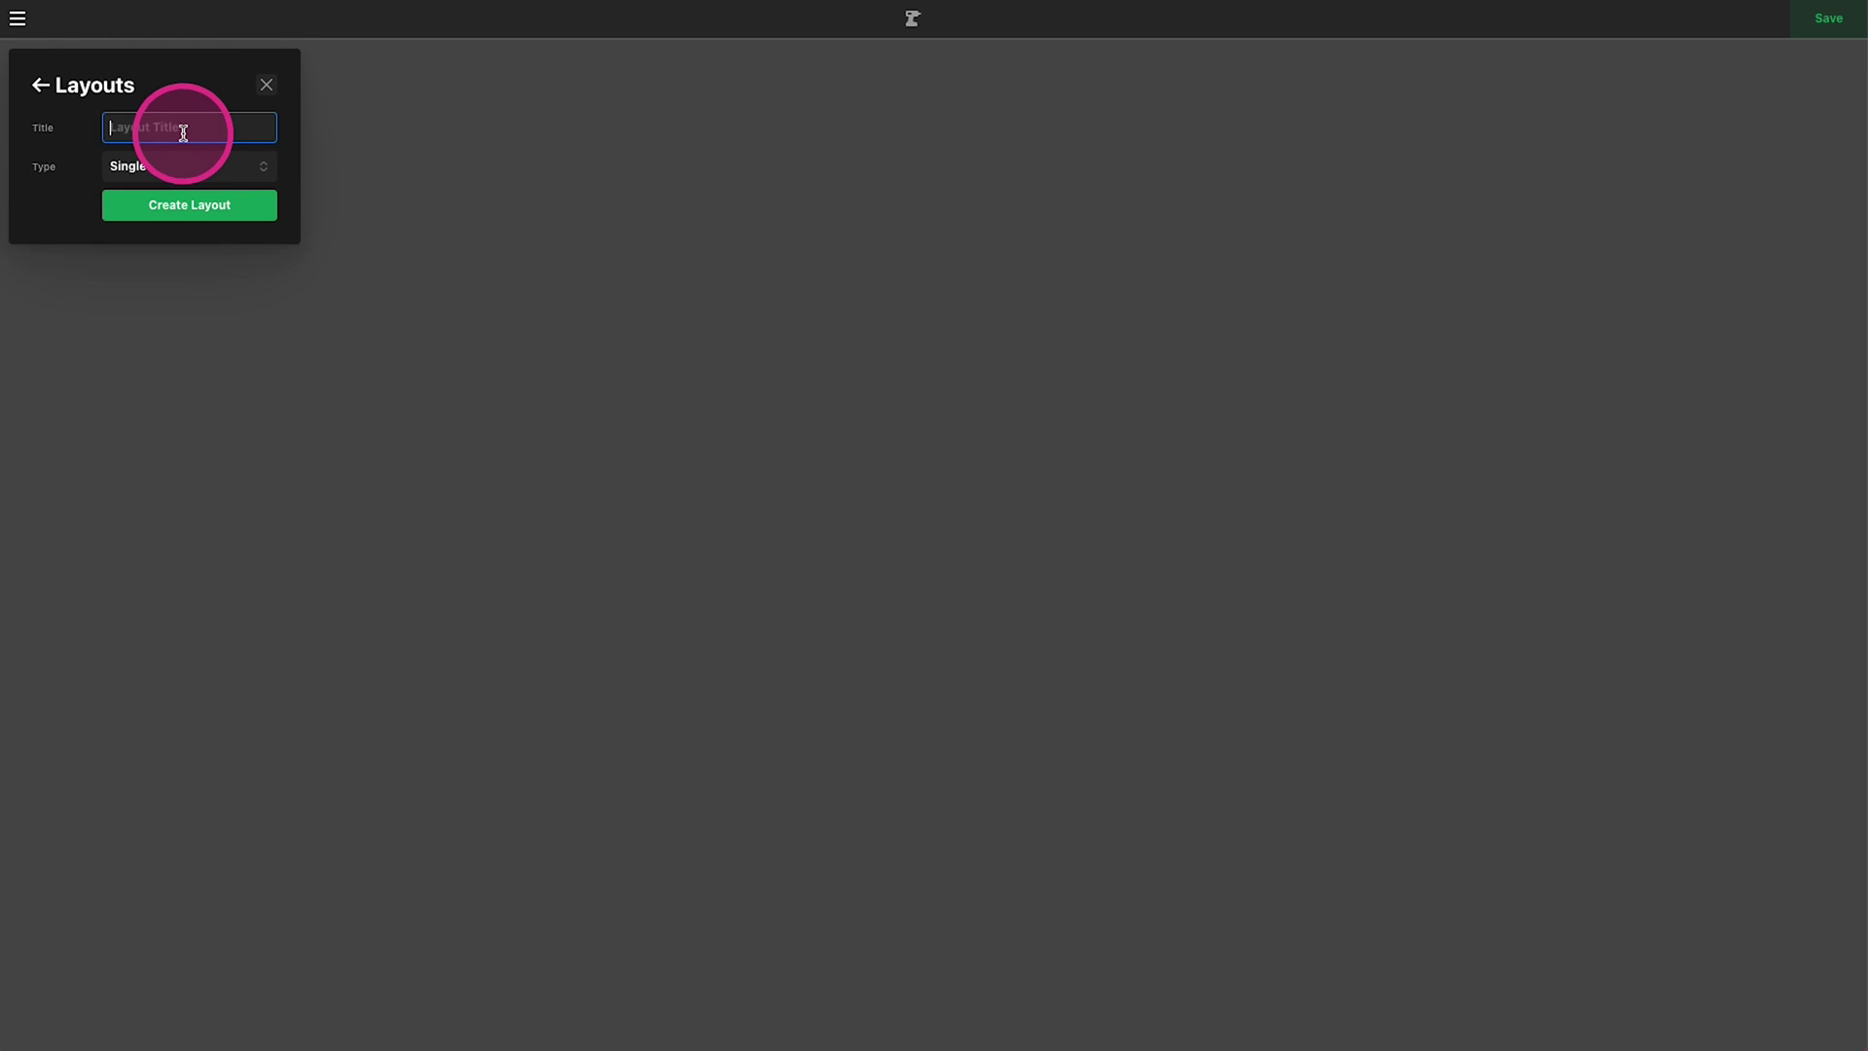
{"action": "type", "text": "Portfolio Single"}
{"action": "left_click", "coordinate": [185, 208]}
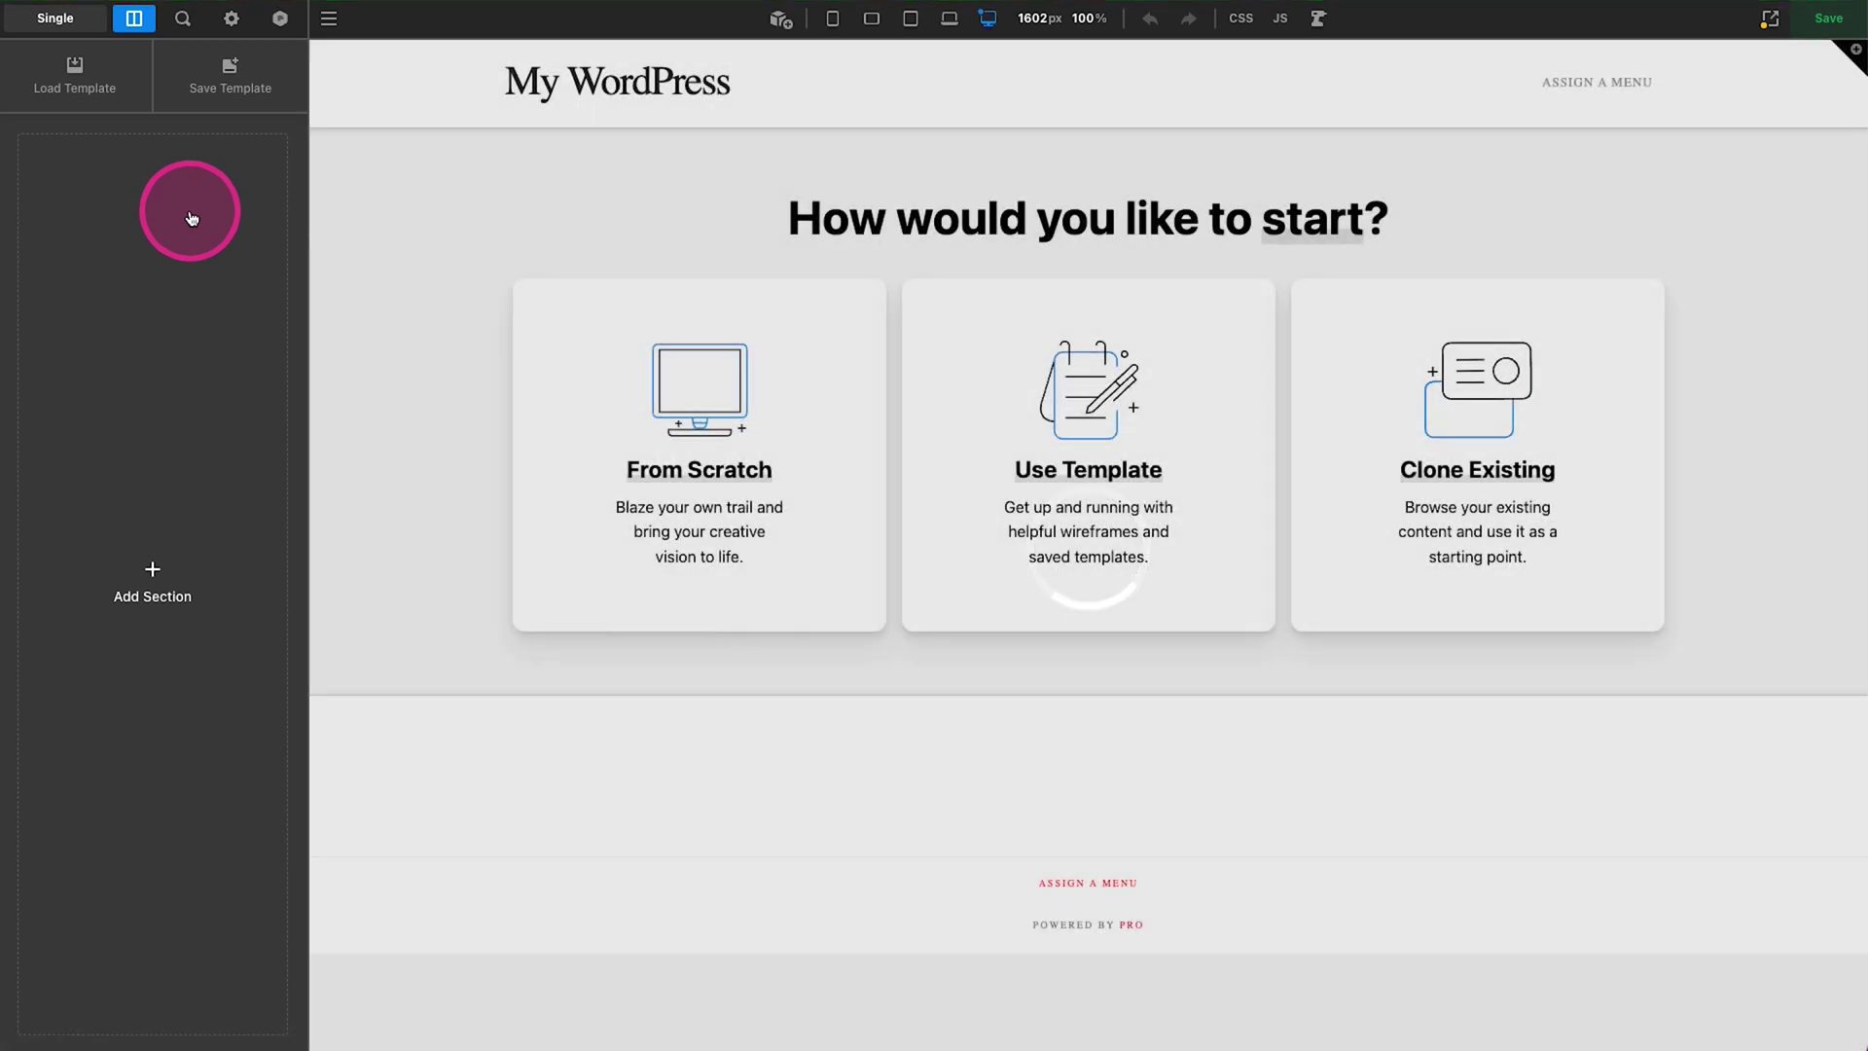
{"action": "left_click", "coordinate": [767, 455]}
- Give Section 1 a one-column row and select Row 1 for customizing
{"action": "left_click", "coordinate": [382, 425]}
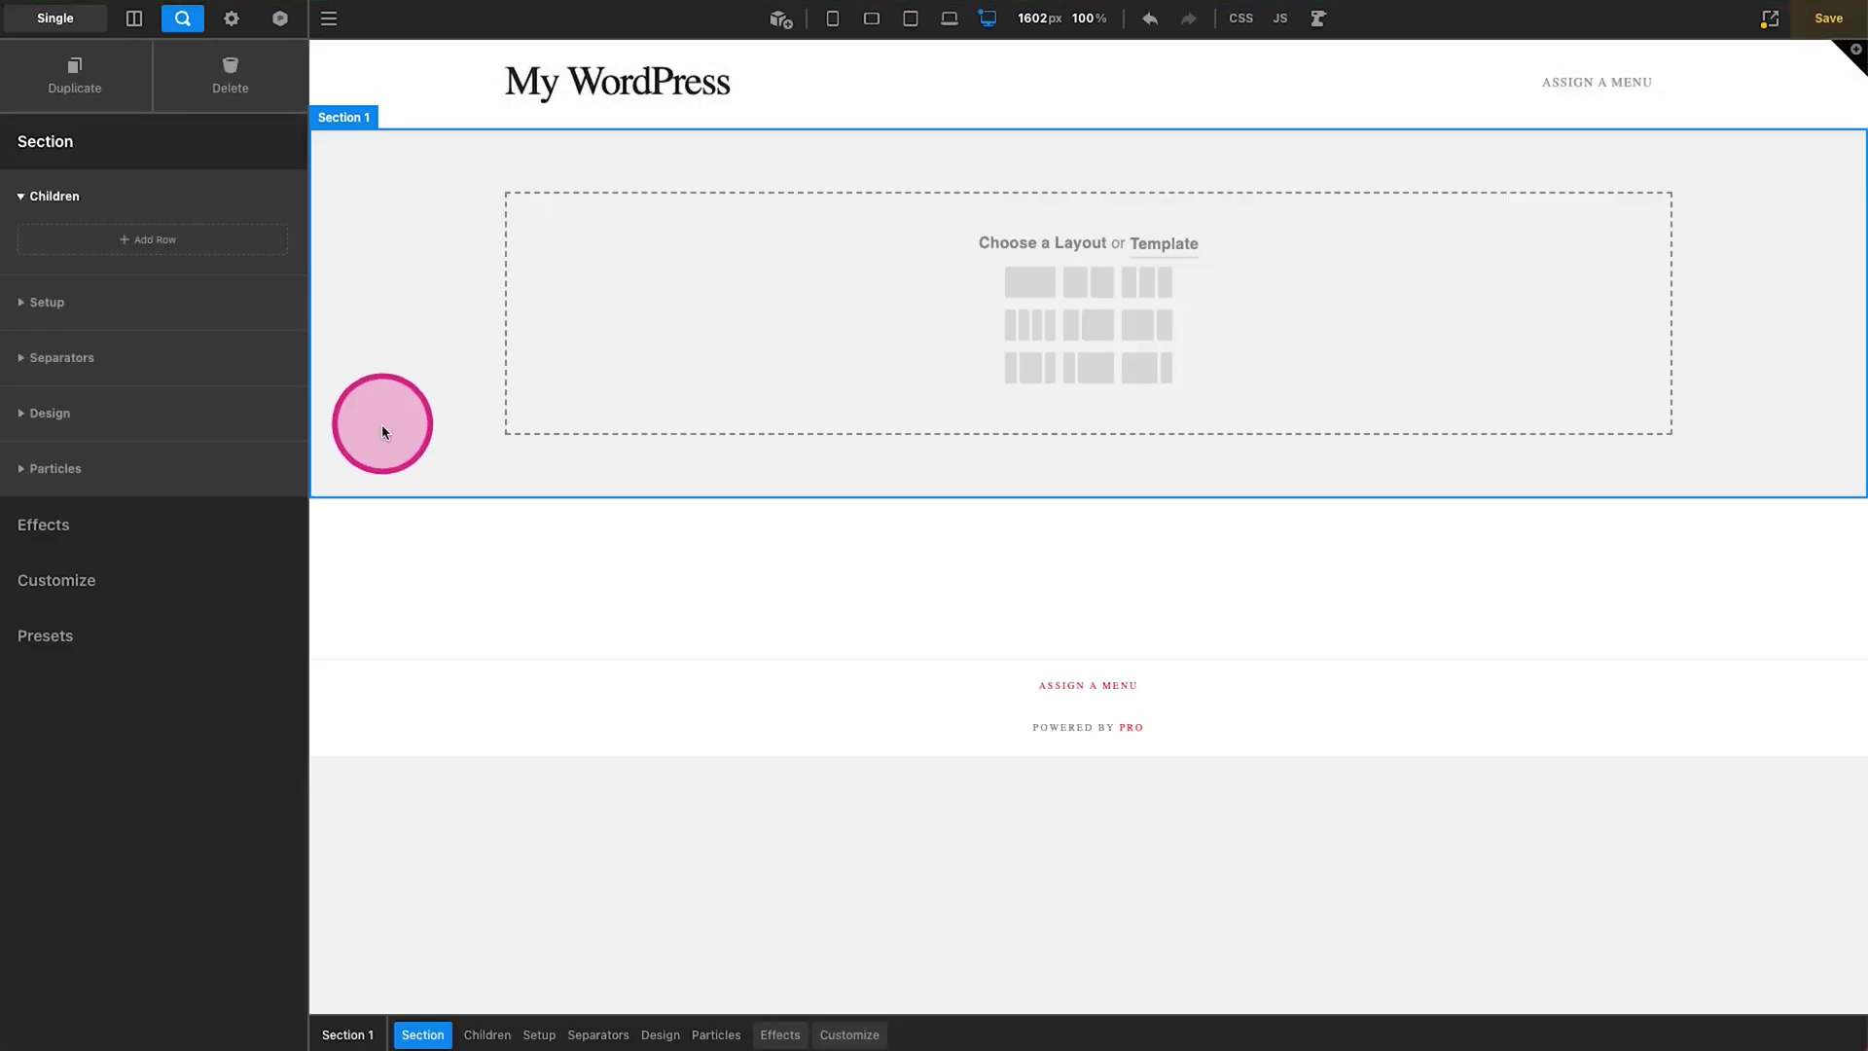
{"action": "left_click", "coordinate": [1004, 292]}
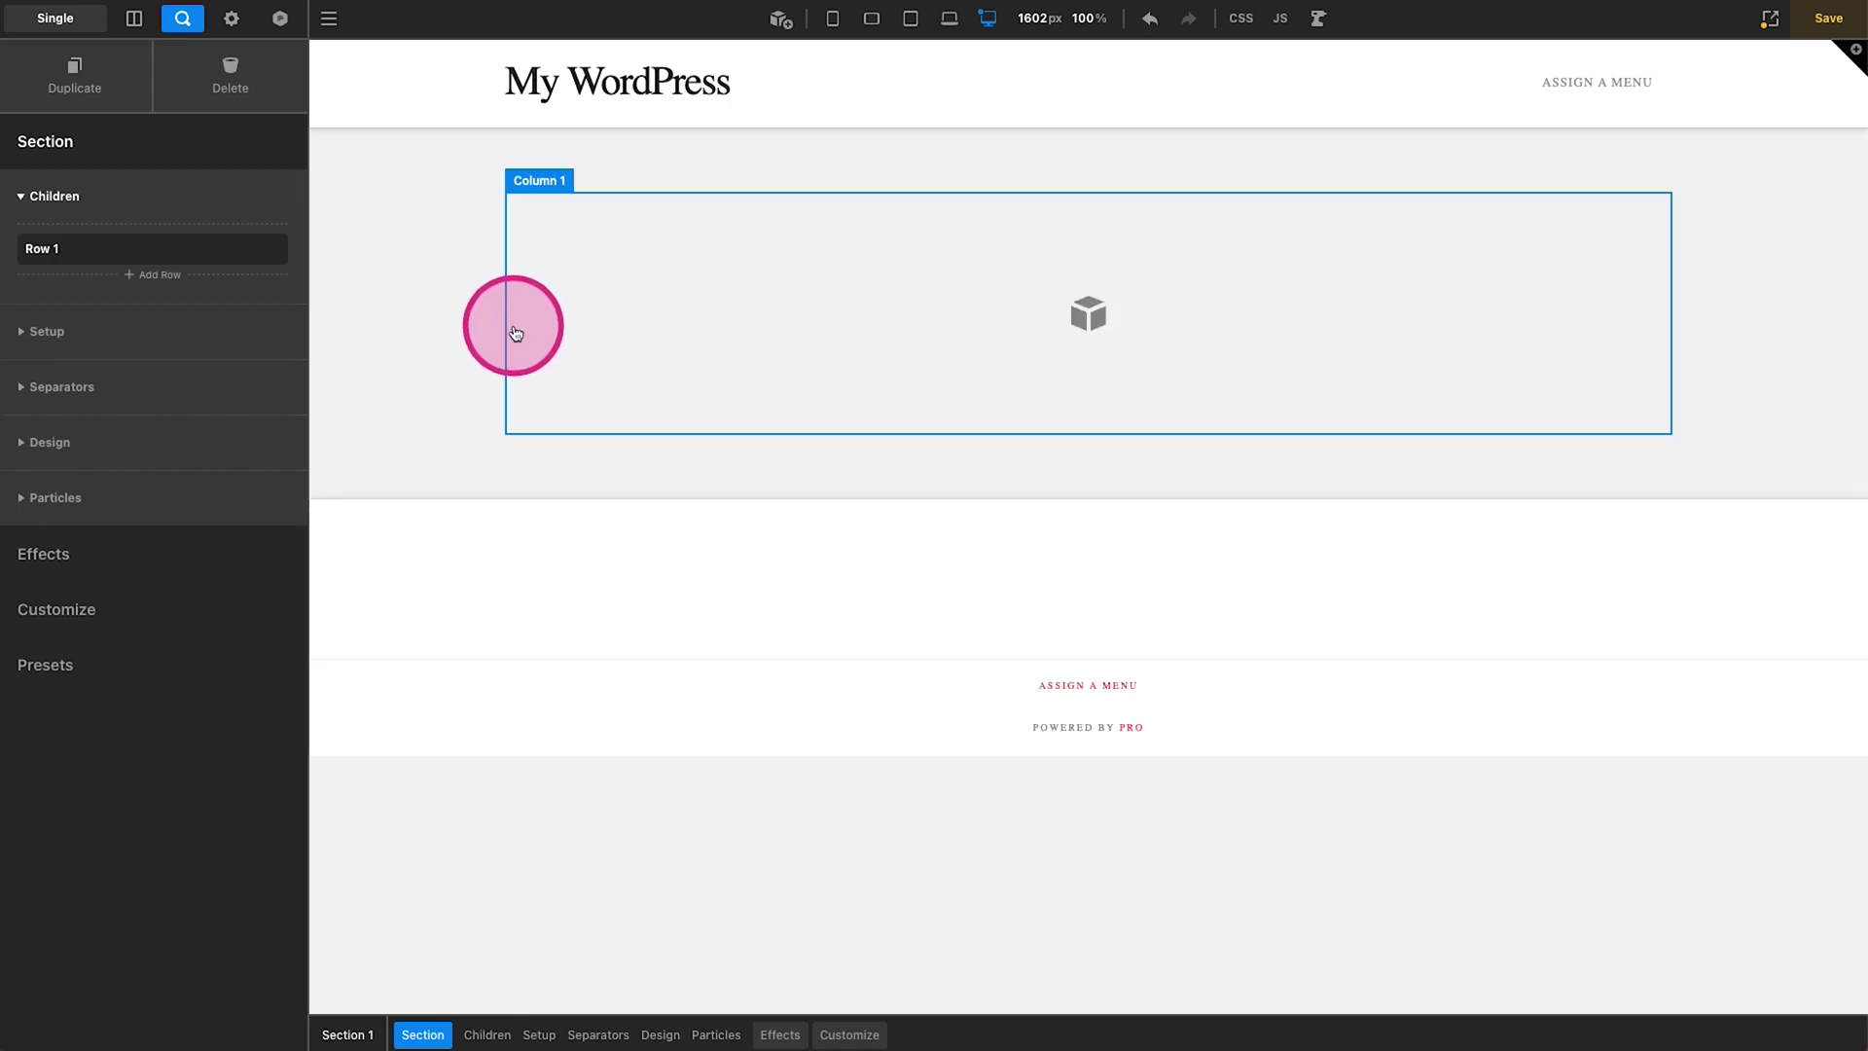
{"action": "left_click", "coordinate": [502, 338]}
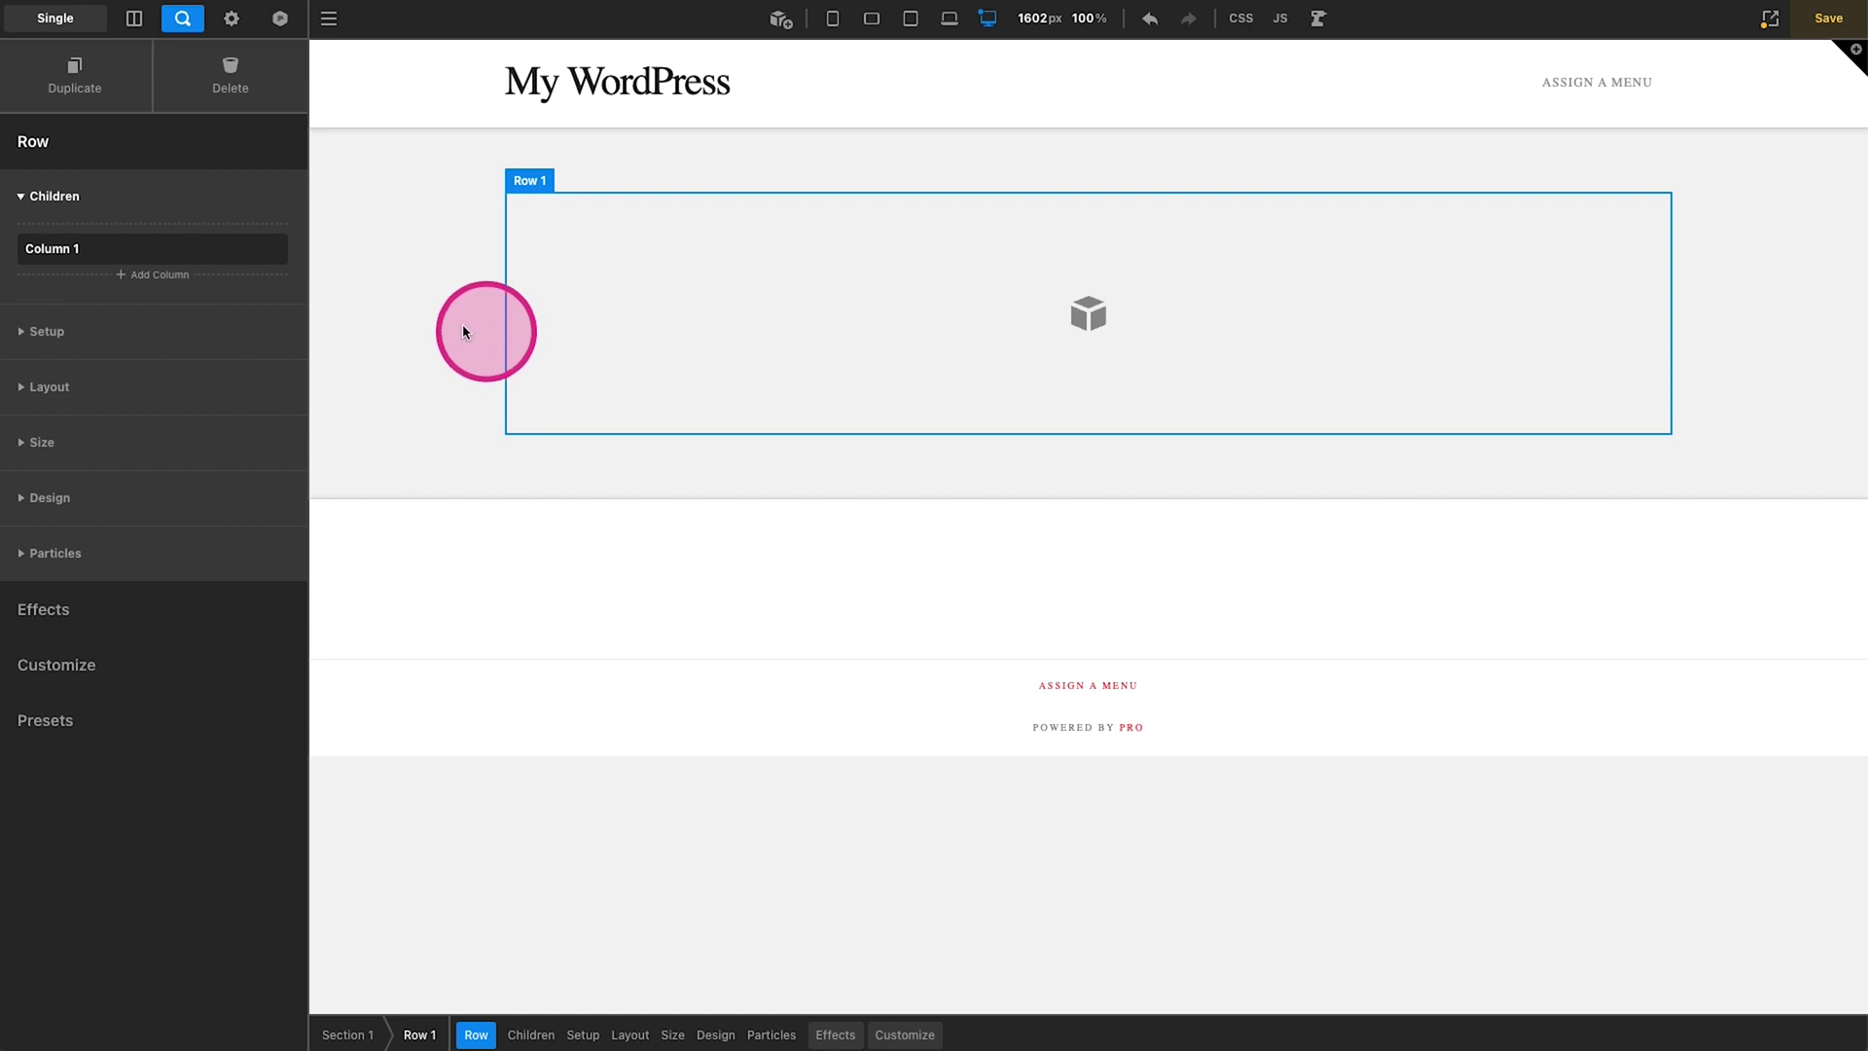
{"action": "left_click", "coordinate": [904, 1035]}
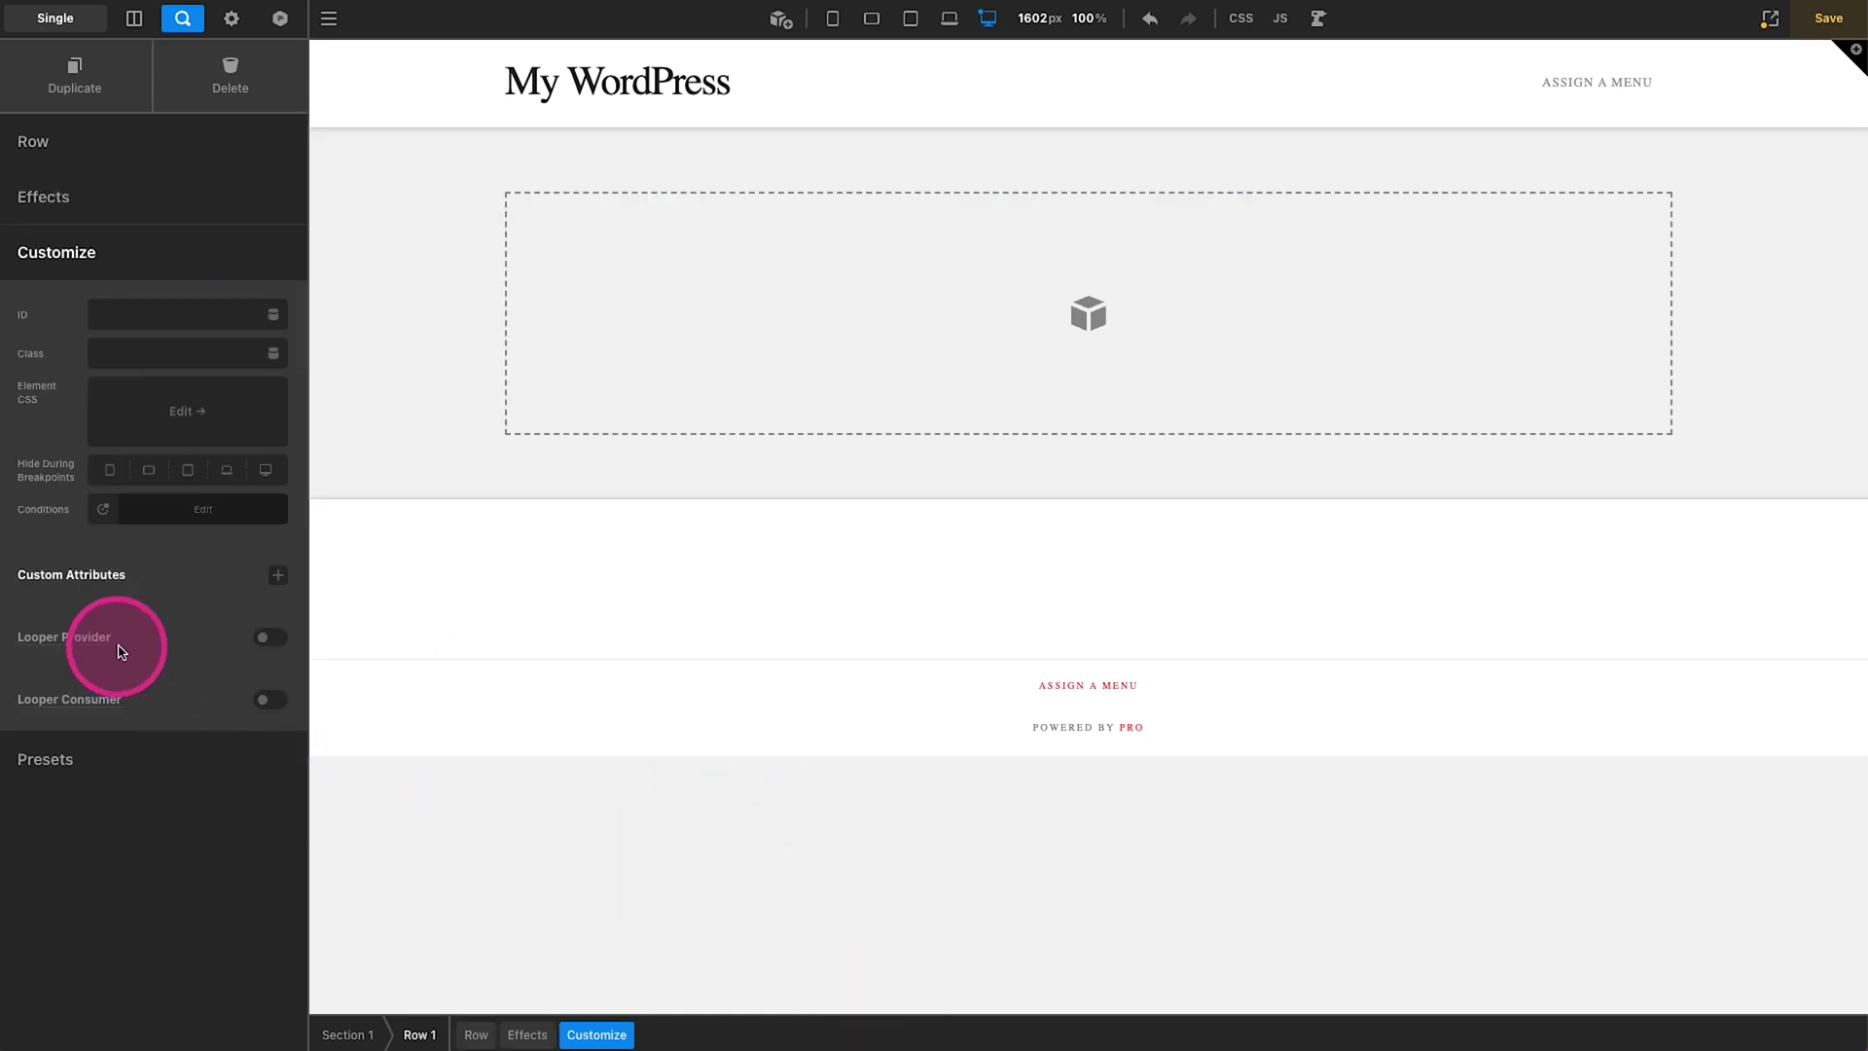
- Make Row 1 a looper provider fed by the ACF post field portfolio_image_gallery
{"action": "left_click", "coordinate": [242, 649]}
{"action": "scroll", "coordinate": [396, 541], "scroll_direction": "down", "scroll_amount": 3}
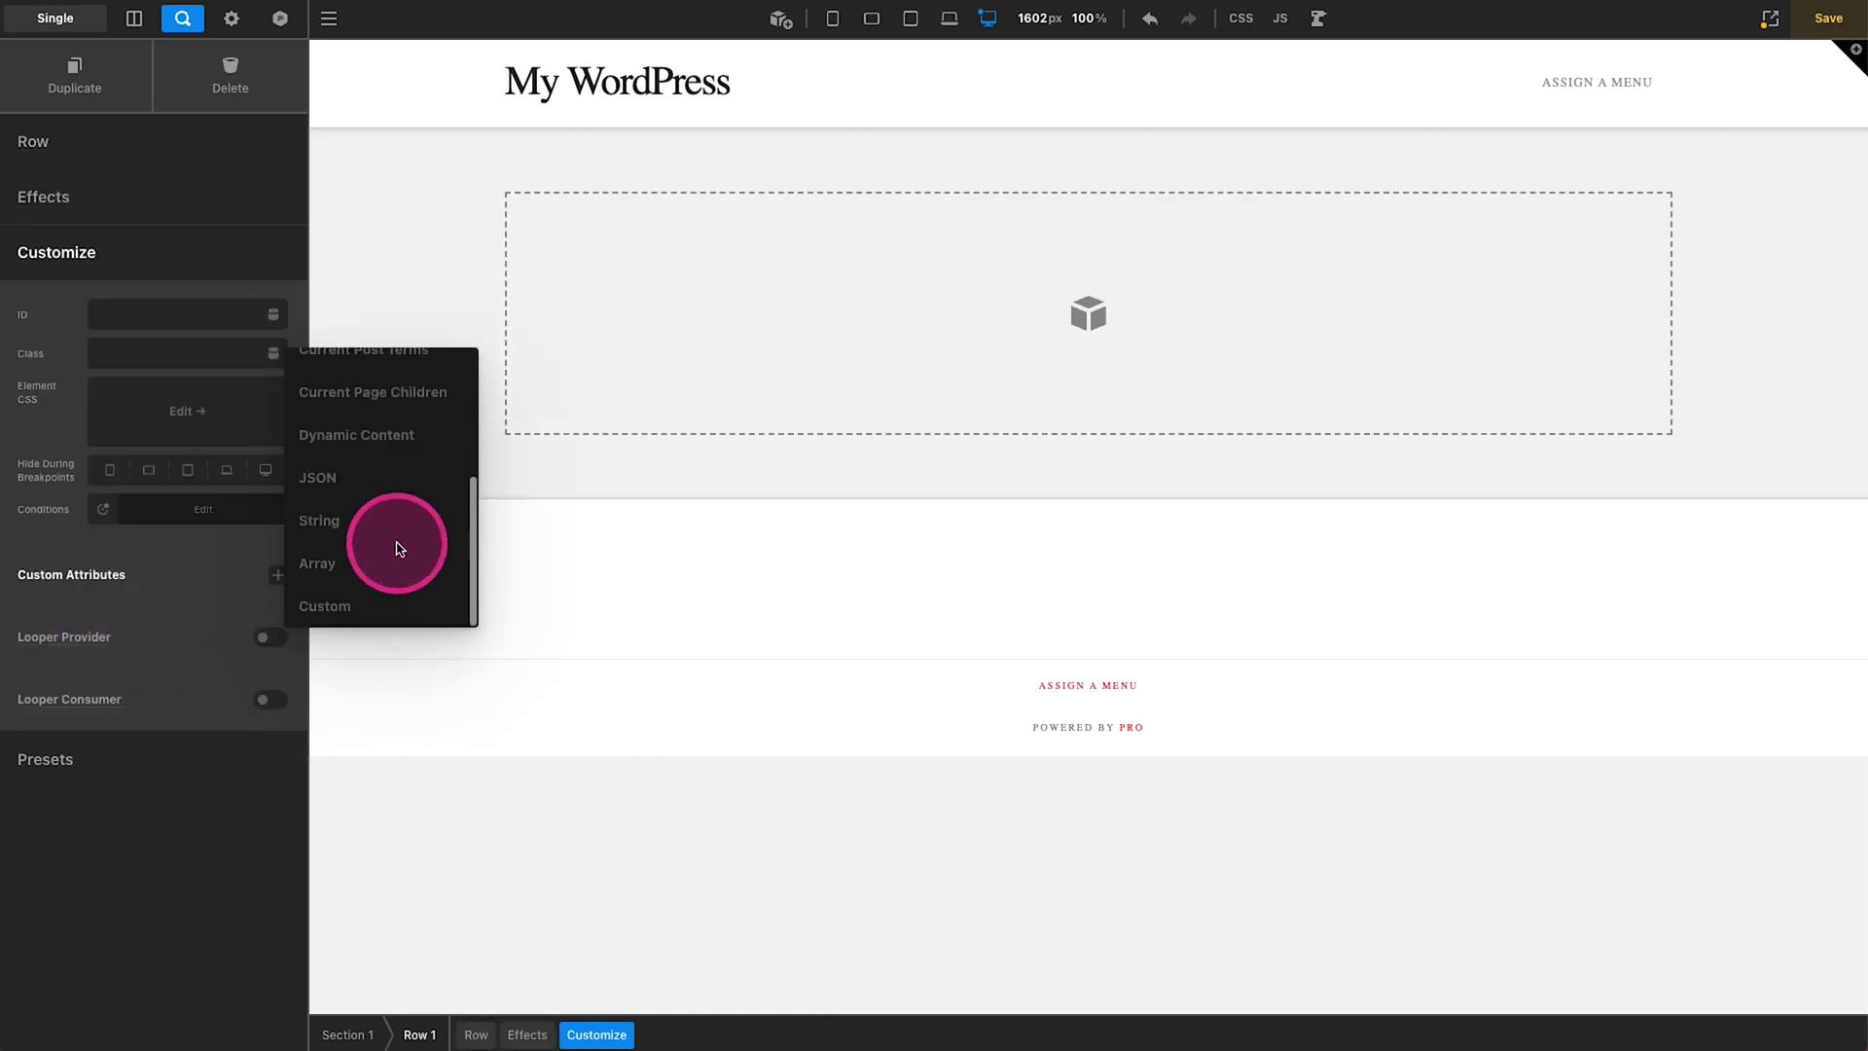
{"action": "left_click", "coordinate": [352, 435]}
{"action": "left_click", "coordinate": [275, 674]}
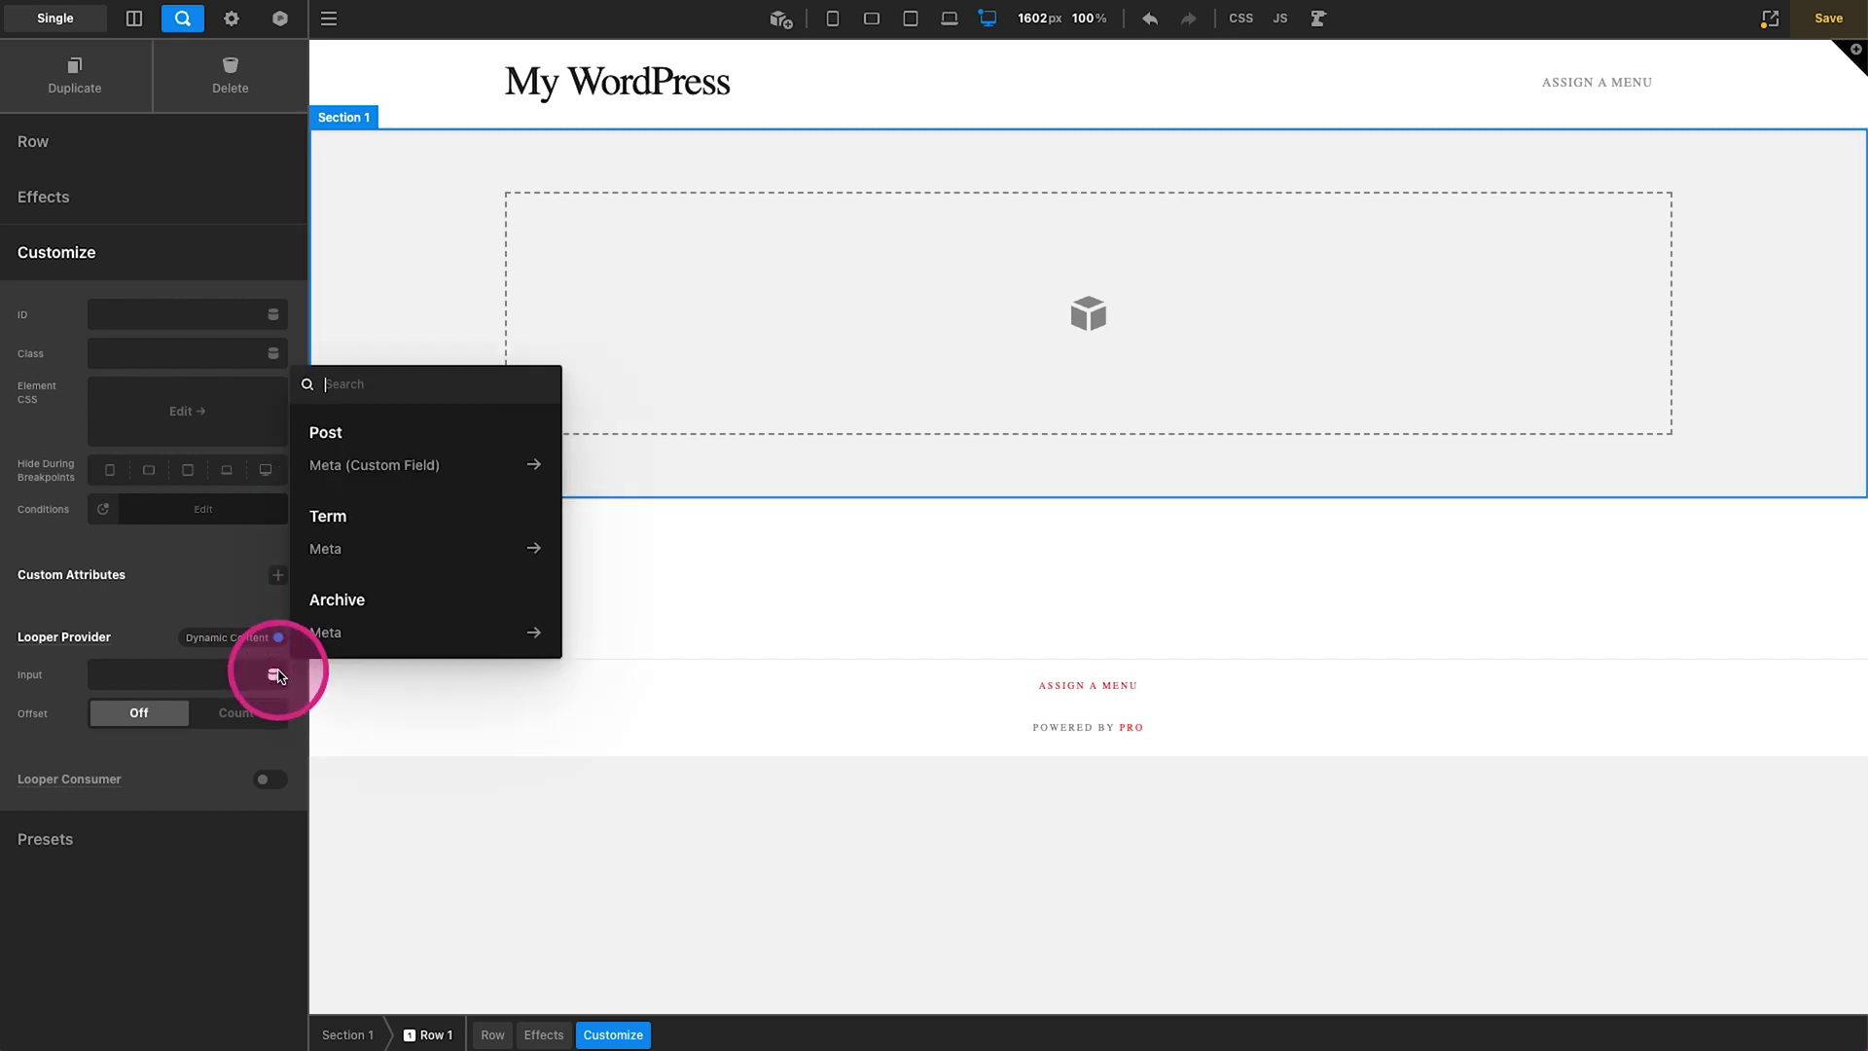
{"action": "type", "text": "acf"}
{"action": "scroll", "coordinate": [379, 487], "scroll_direction": "down", "scroll_amount": 1}
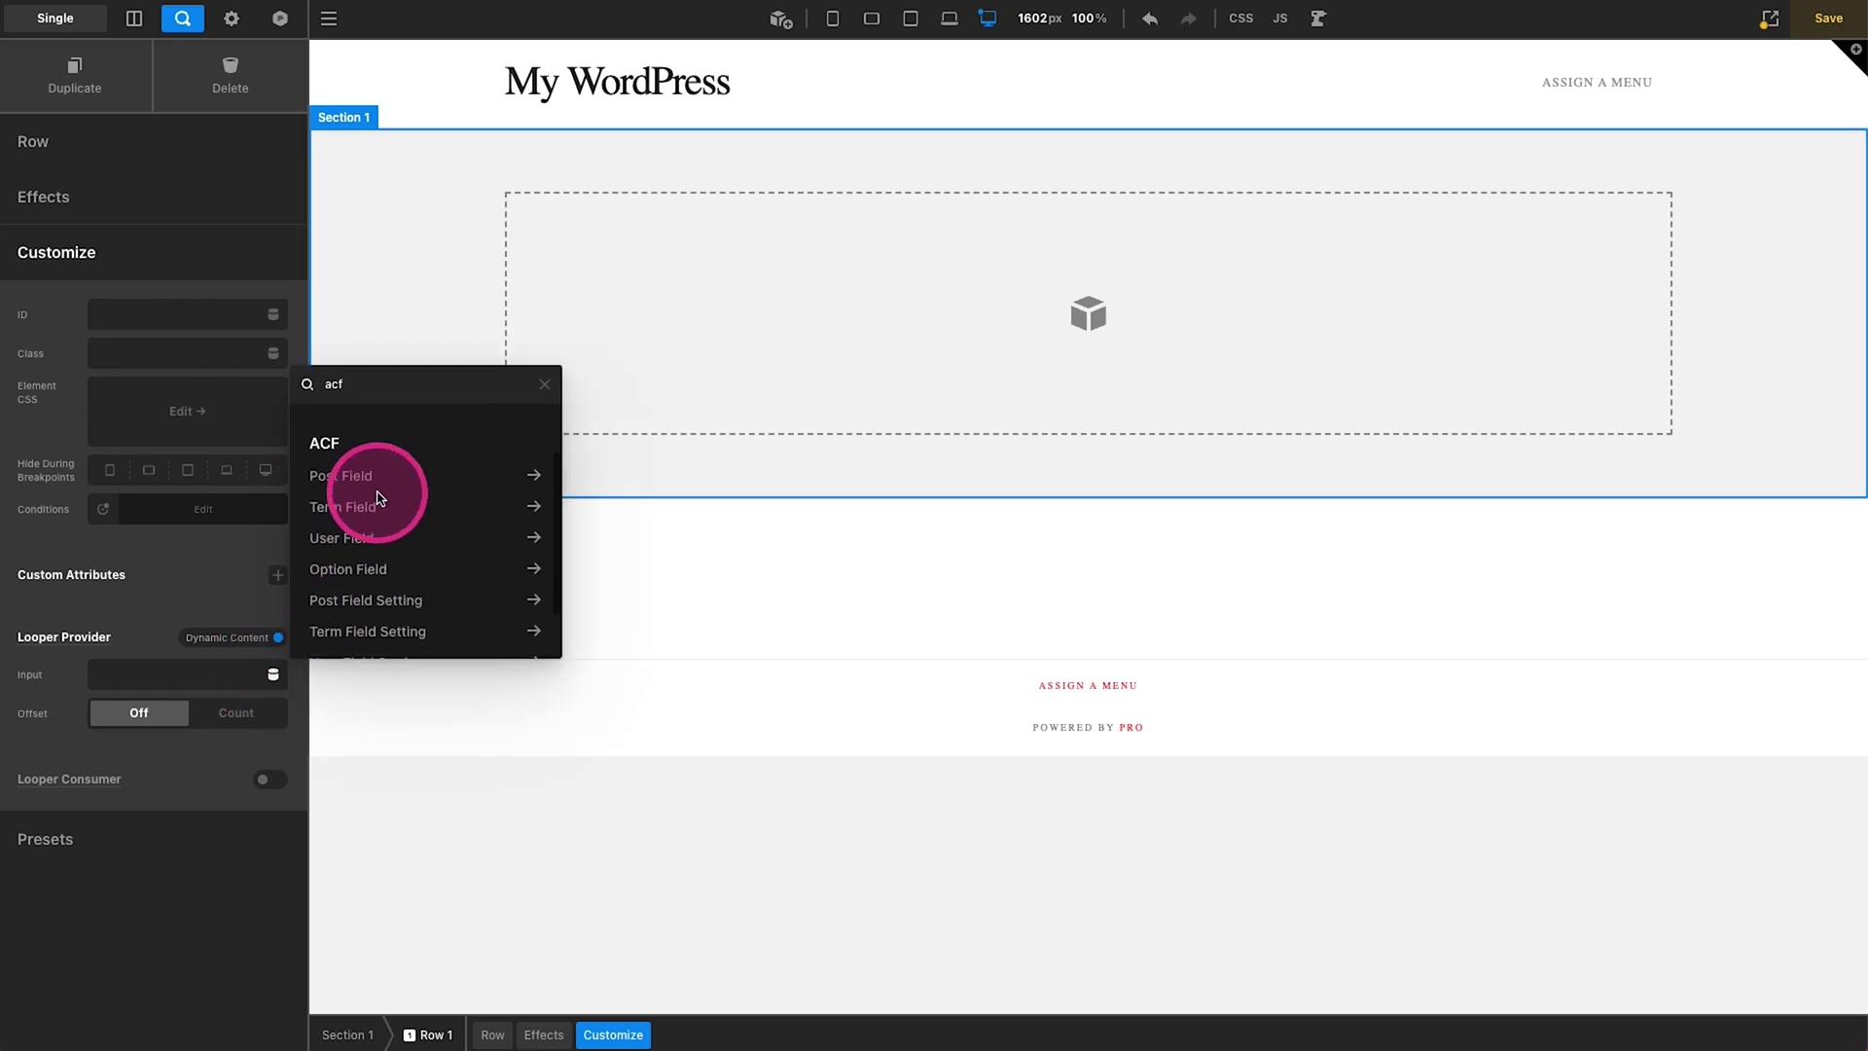
{"action": "left_click", "coordinate": [356, 476]}
{"action": "left_click", "coordinate": [359, 463]}
{"action": "type", "text": "portfolio_image_gallery"}
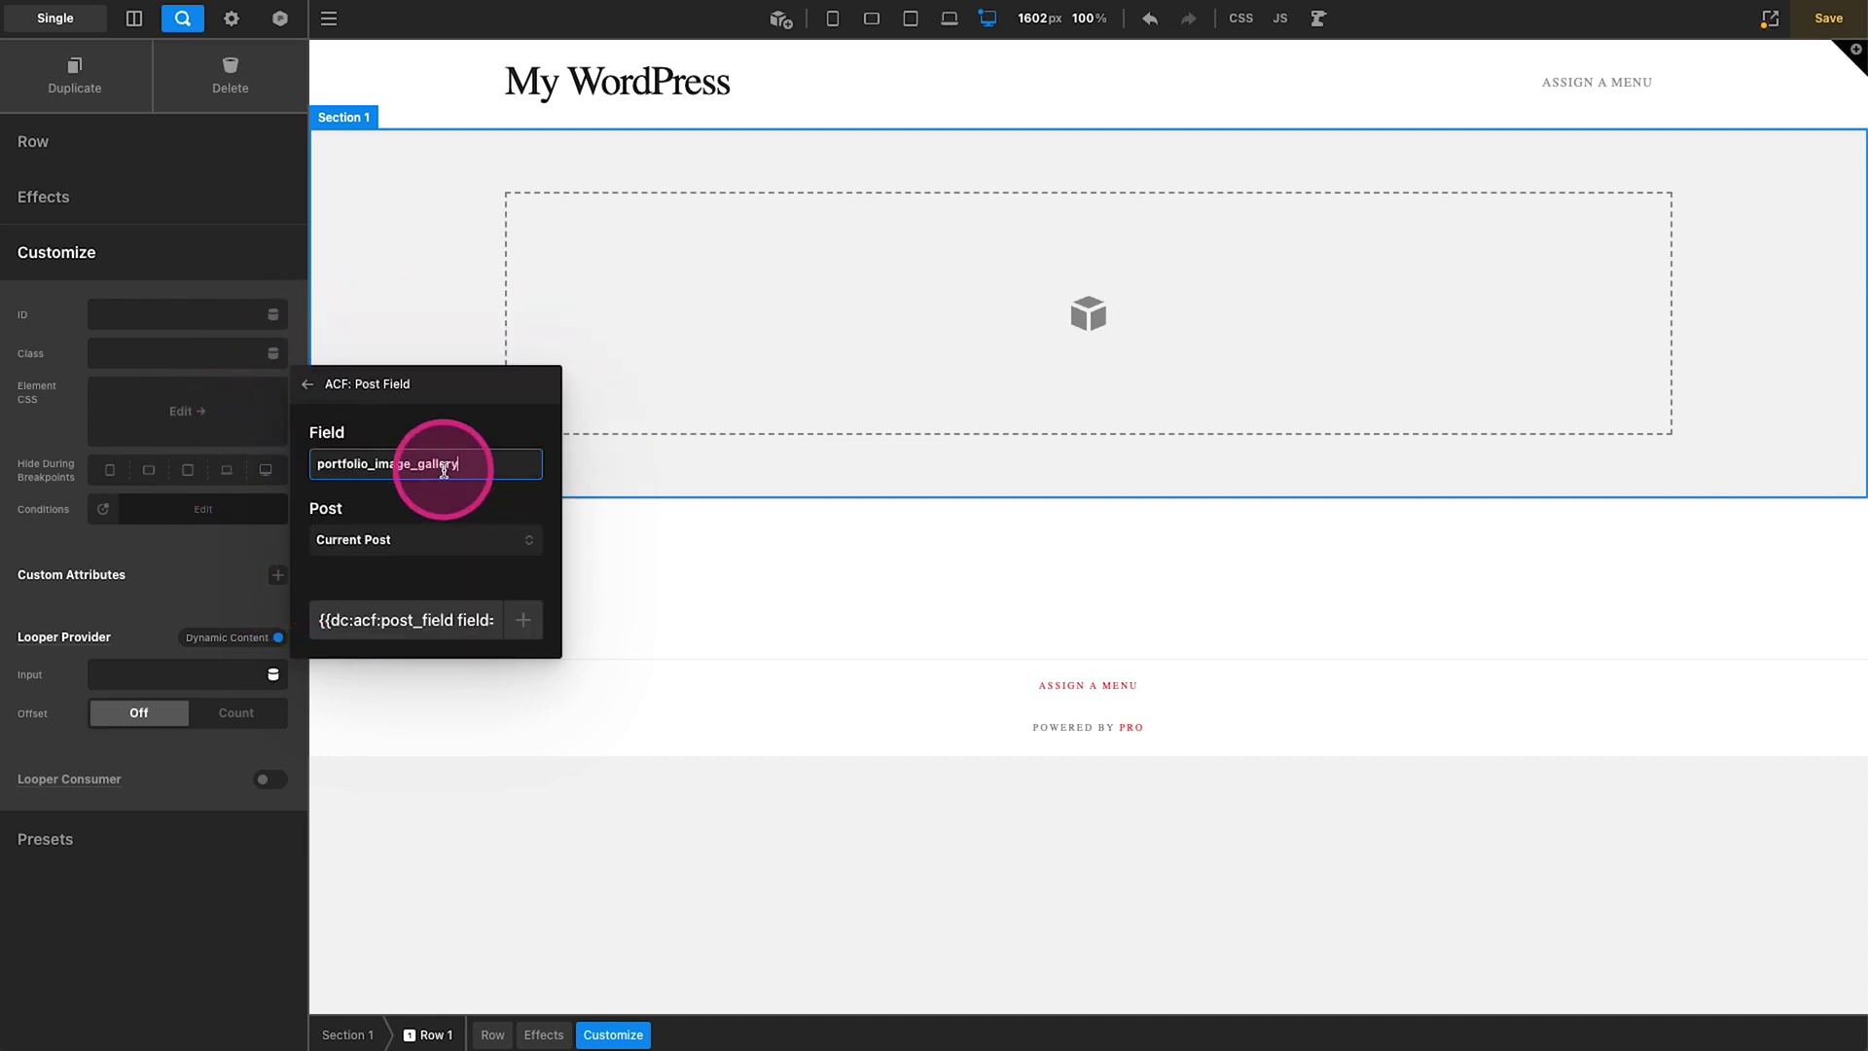
{"action": "left_click", "coordinate": [523, 618]}
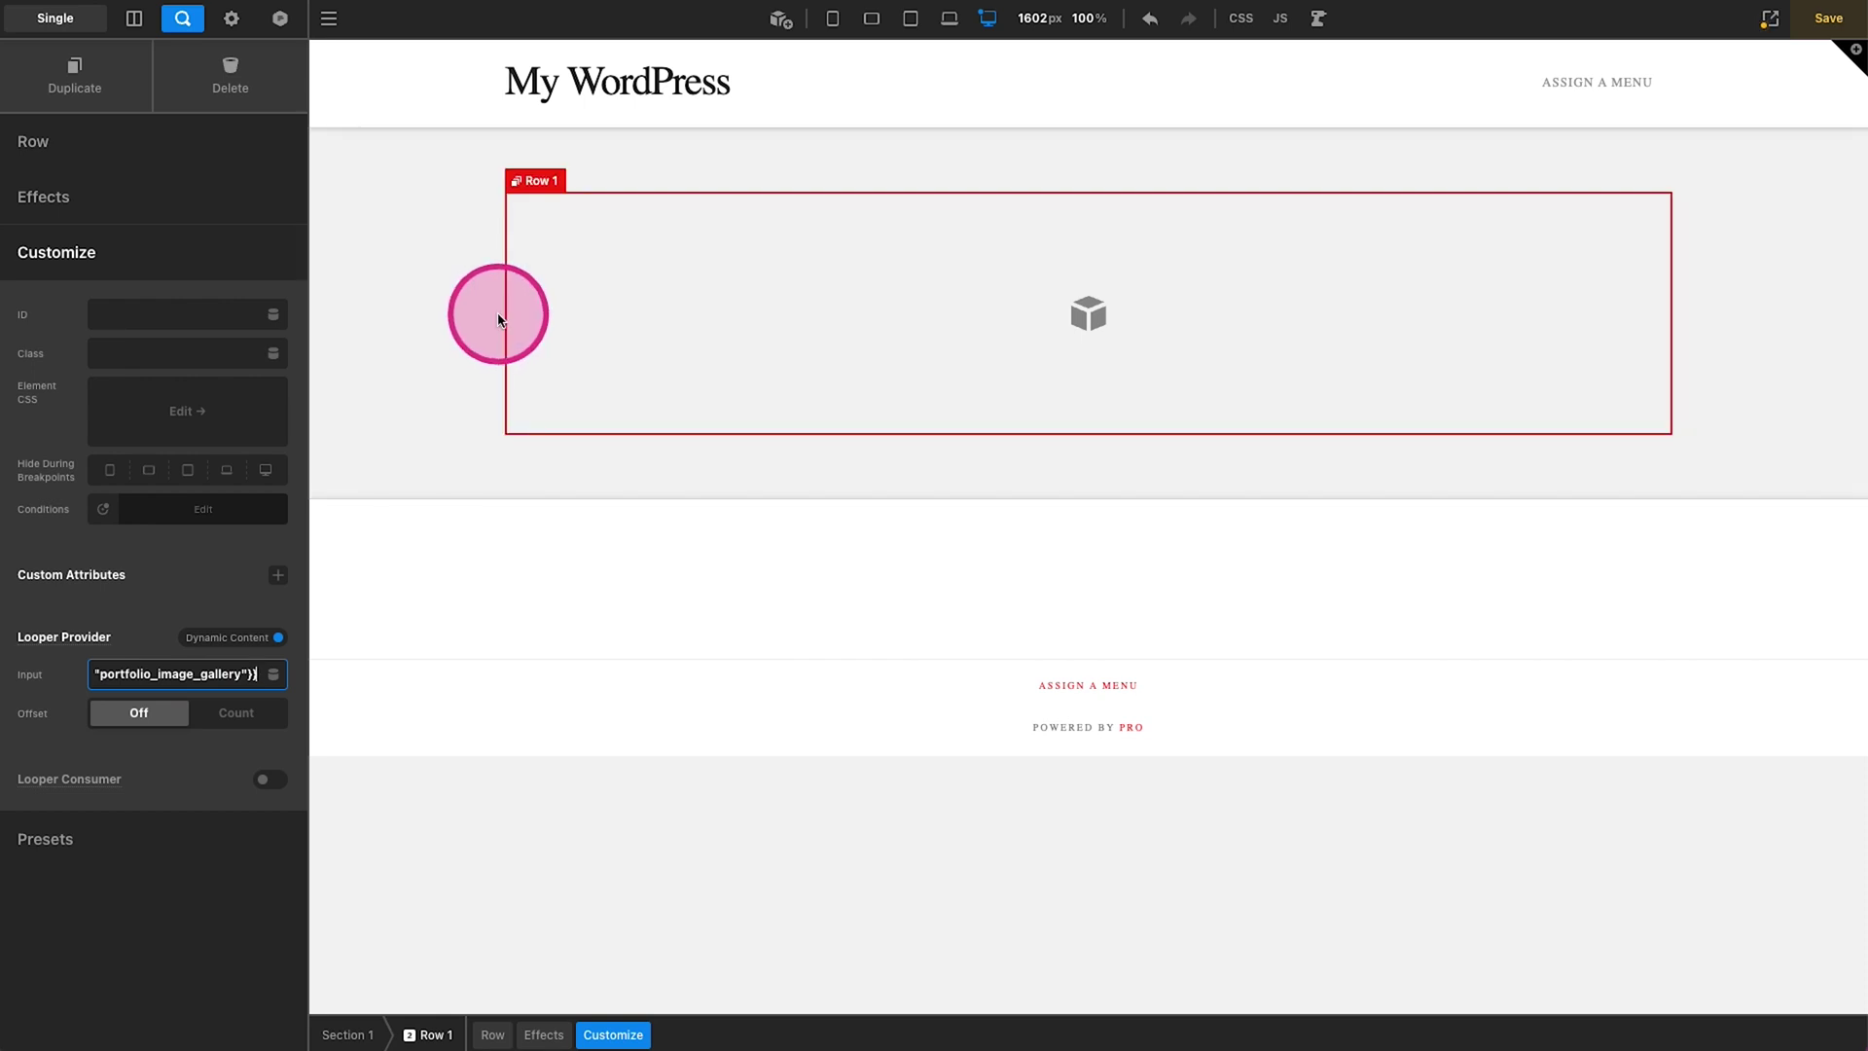
{"action": "left_click", "coordinate": [583, 313]}
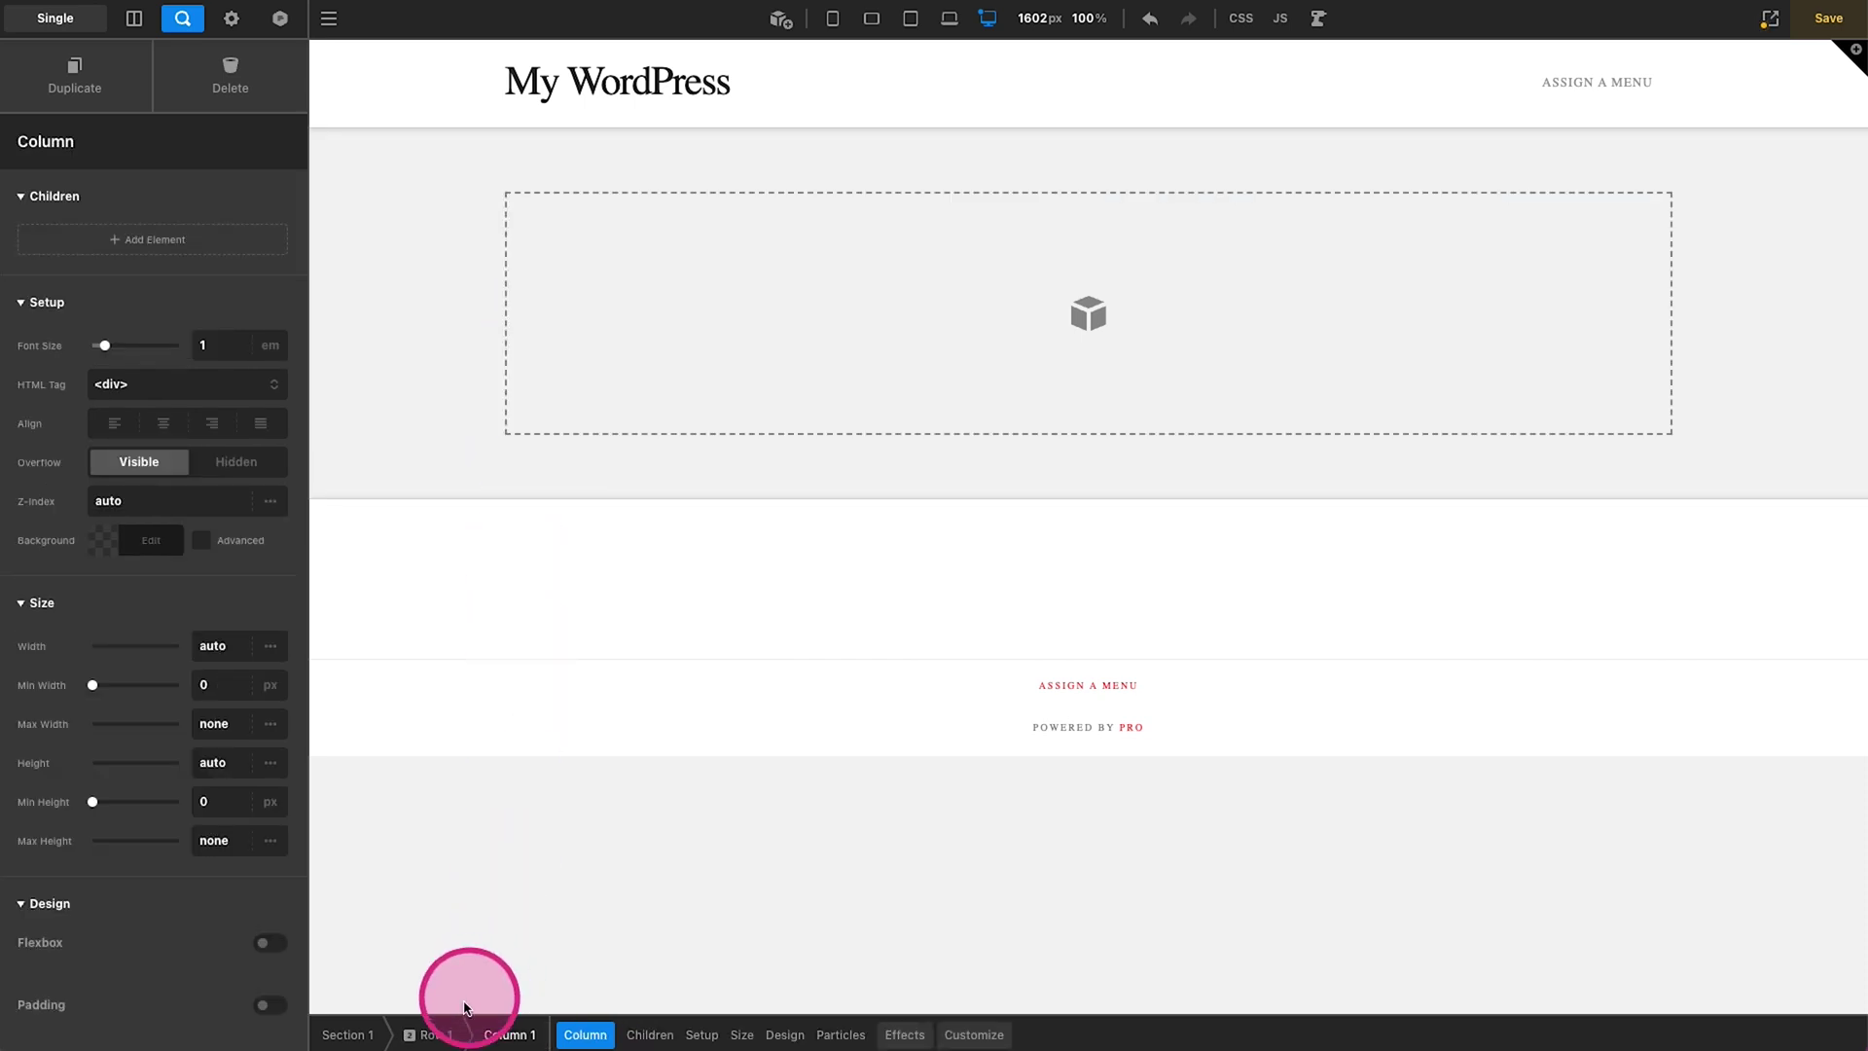
- Switch Row 1 to the four-column layout template
{"action": "left_click", "coordinate": [434, 1032]}
{"action": "left_click", "coordinate": [104, 389]}
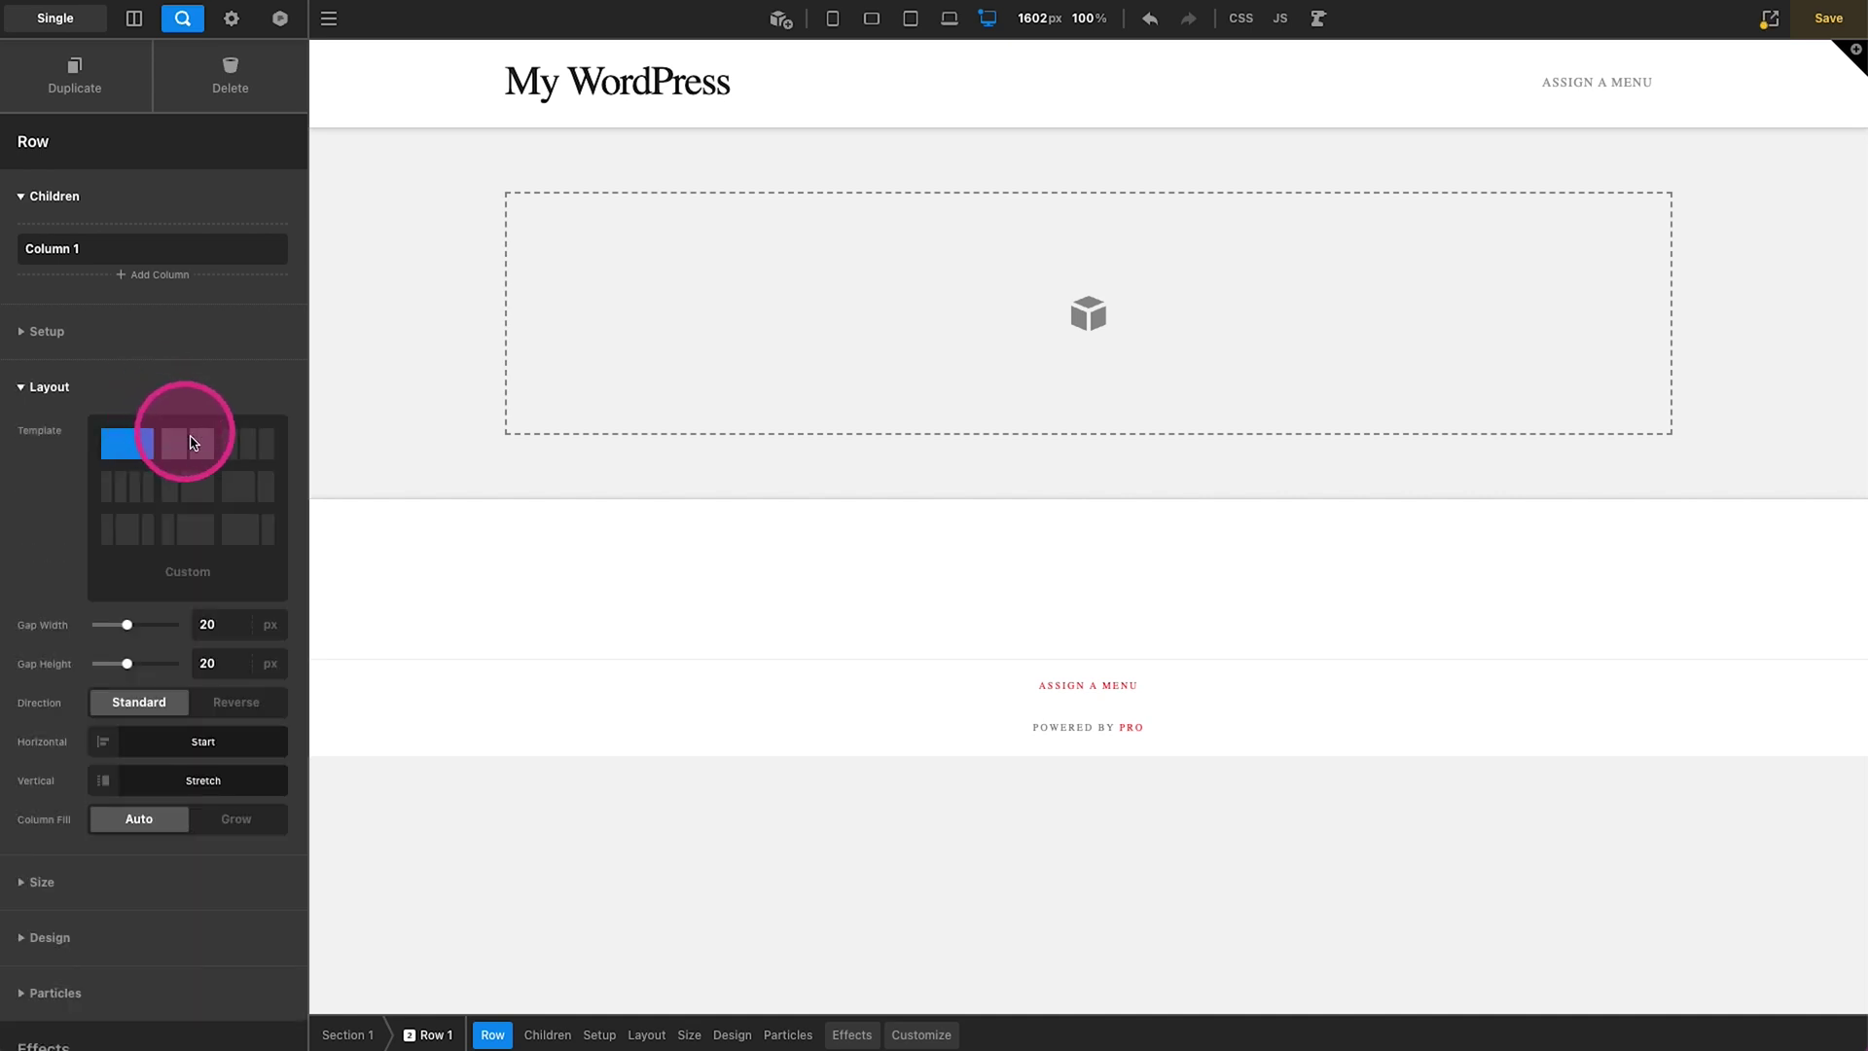
{"action": "left_click", "coordinate": [126, 481]}
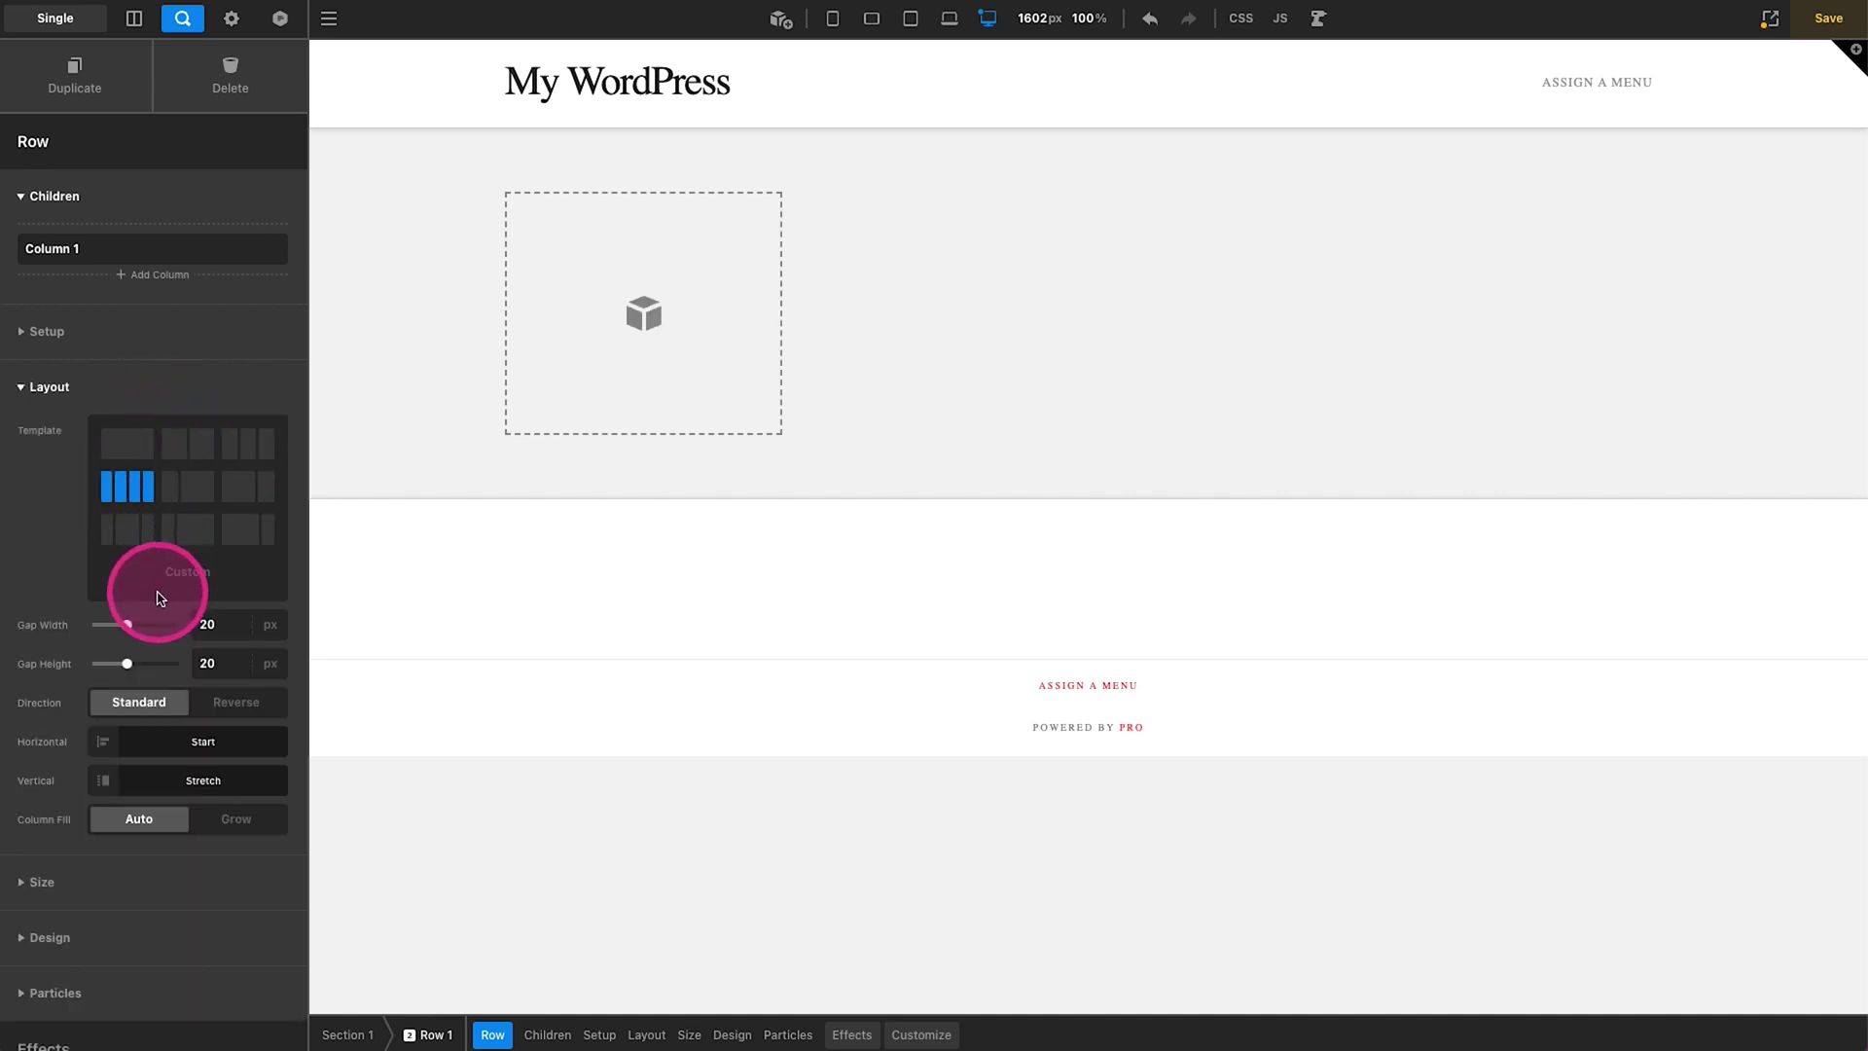
- Make Column 1 a looper consumer that repeats for every gallery item
{"action": "left_click", "coordinate": [619, 380]}
{"action": "left_click", "coordinate": [965, 1033]}
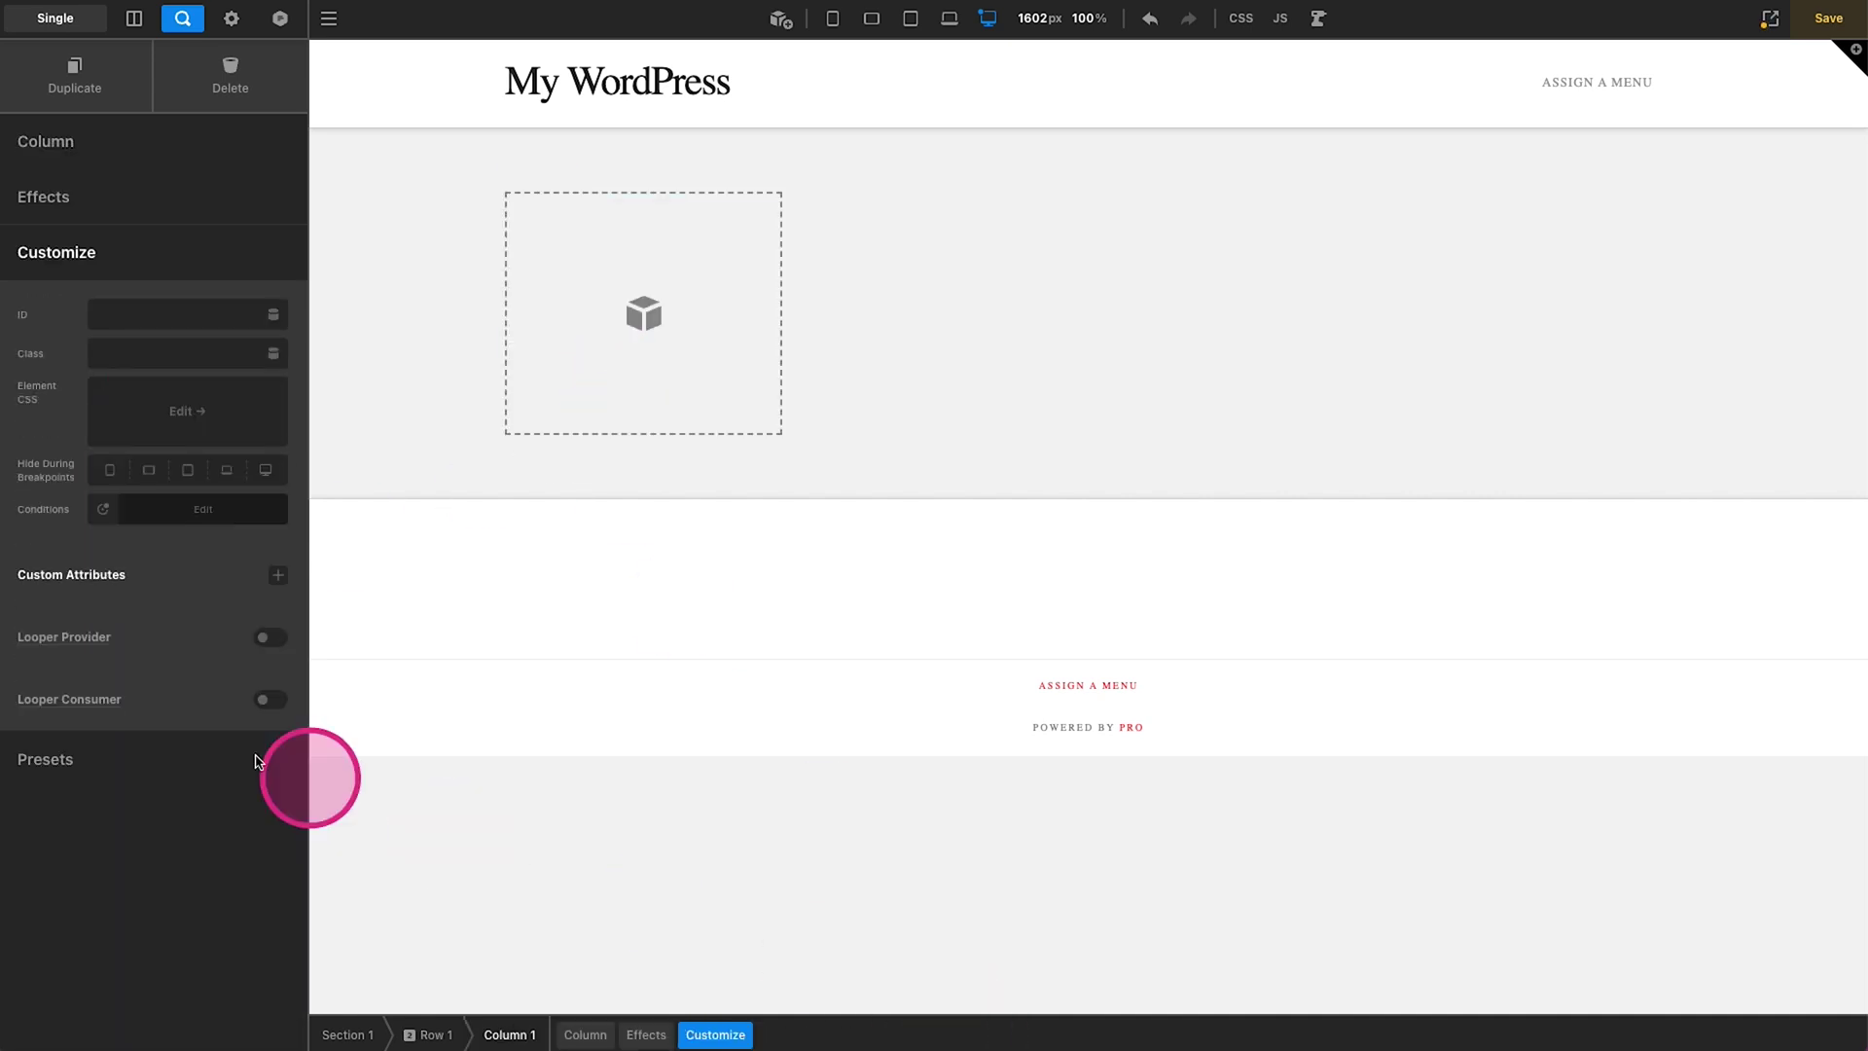
{"action": "left_click", "coordinate": [268, 701]}
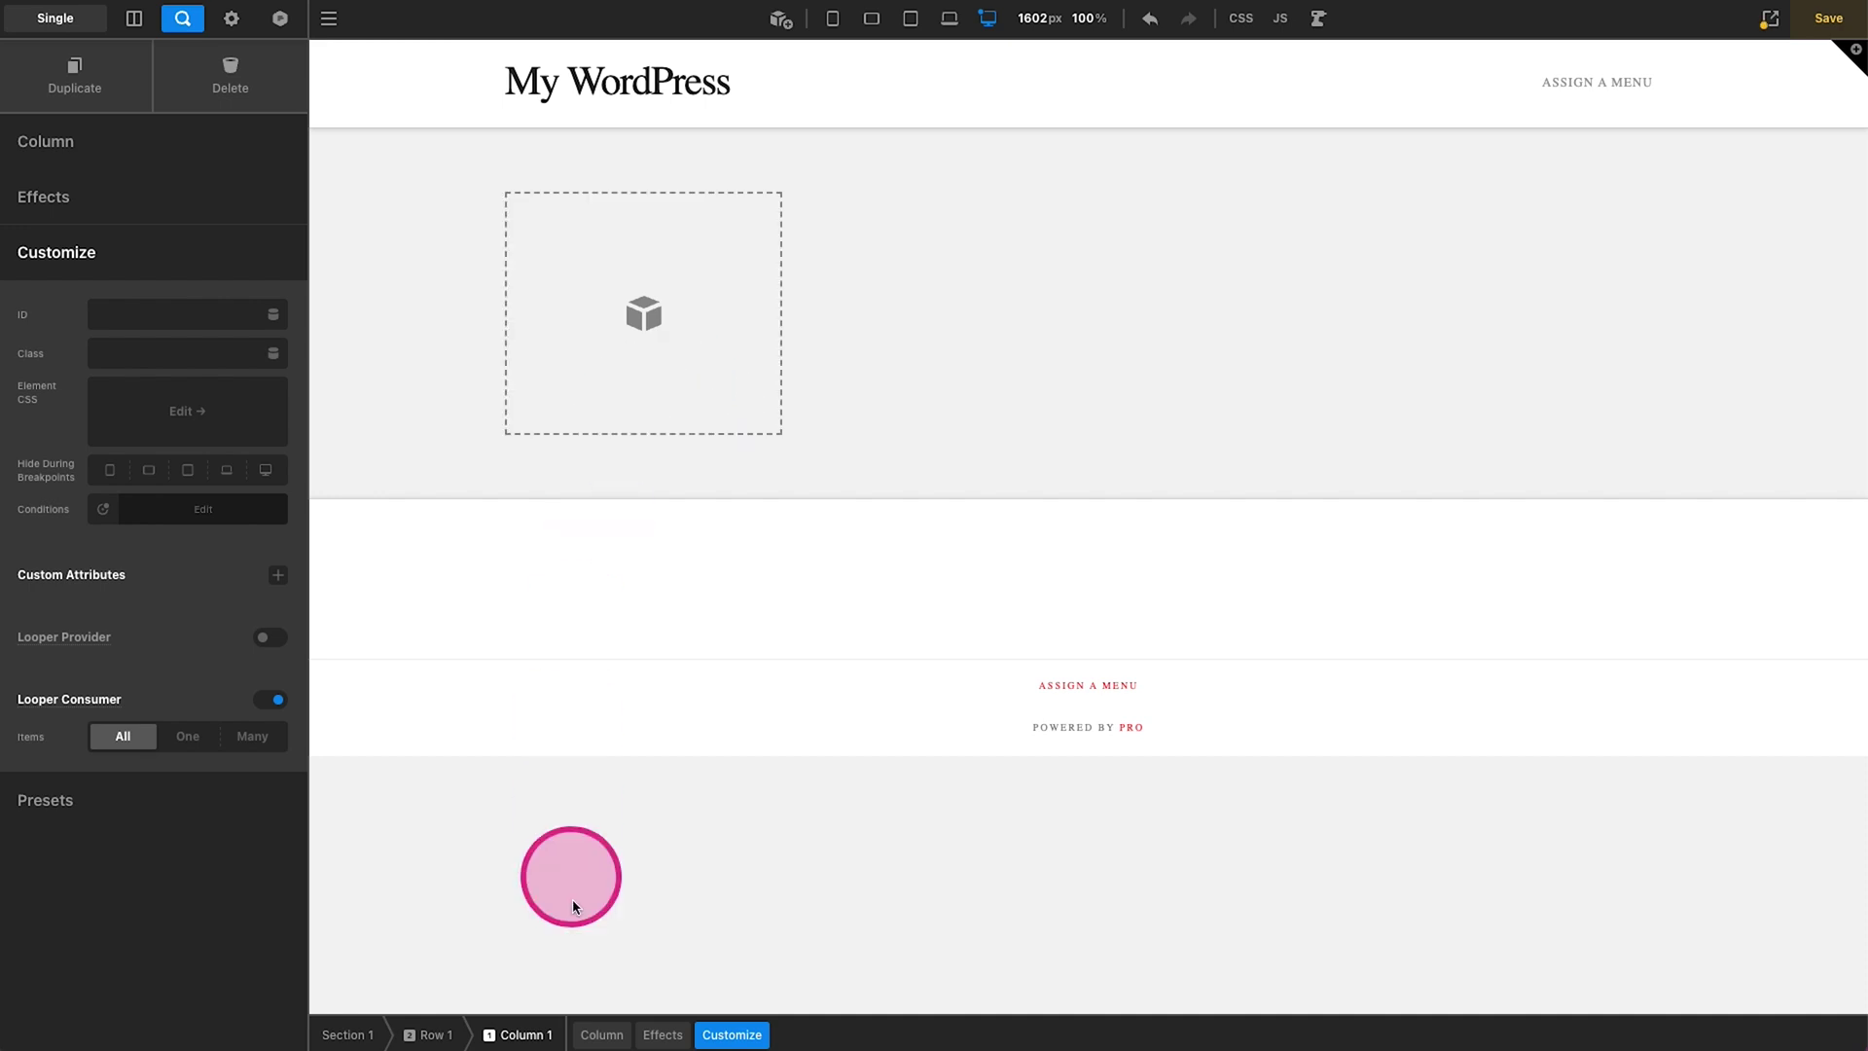
{"action": "left_click", "coordinate": [602, 1034]}
- Give Column 1 an <img/> lower background from Looper Current Item Field and 300px minimum height
{"action": "left_click", "coordinate": [205, 540]}
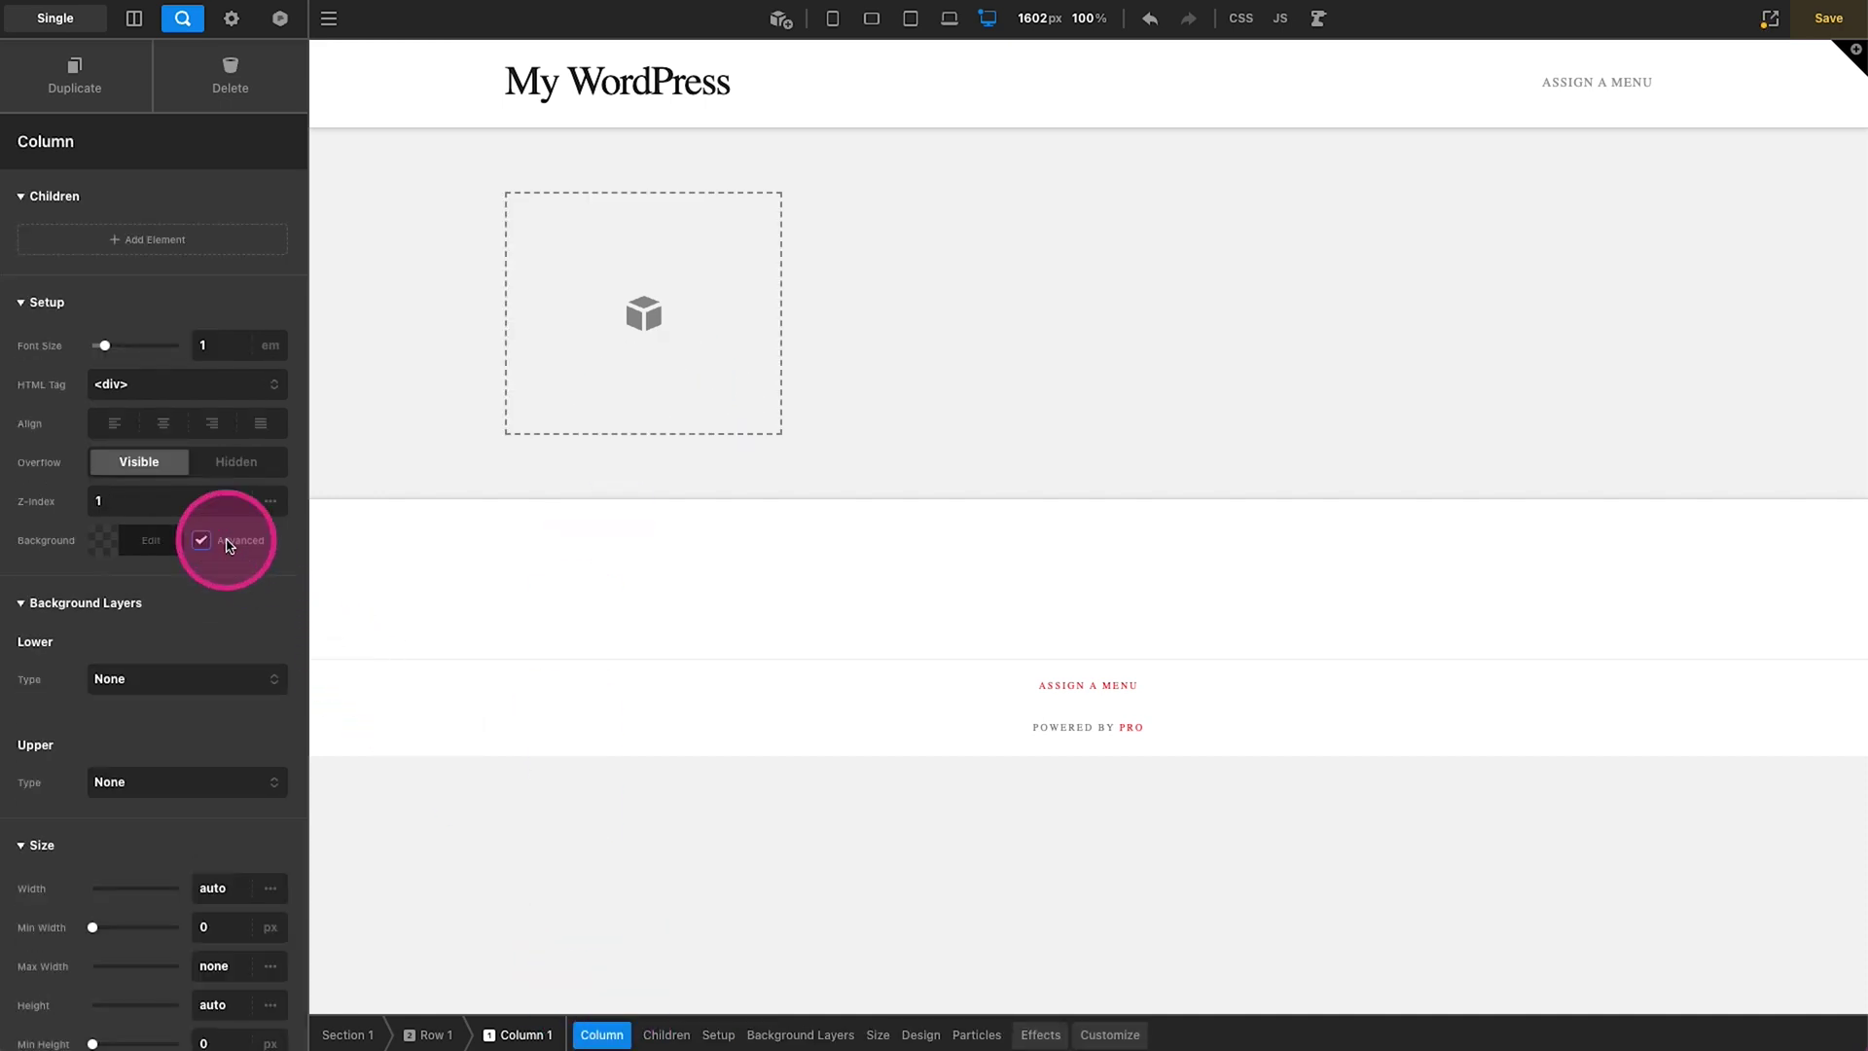
{"action": "left_click", "coordinate": [175, 679]}
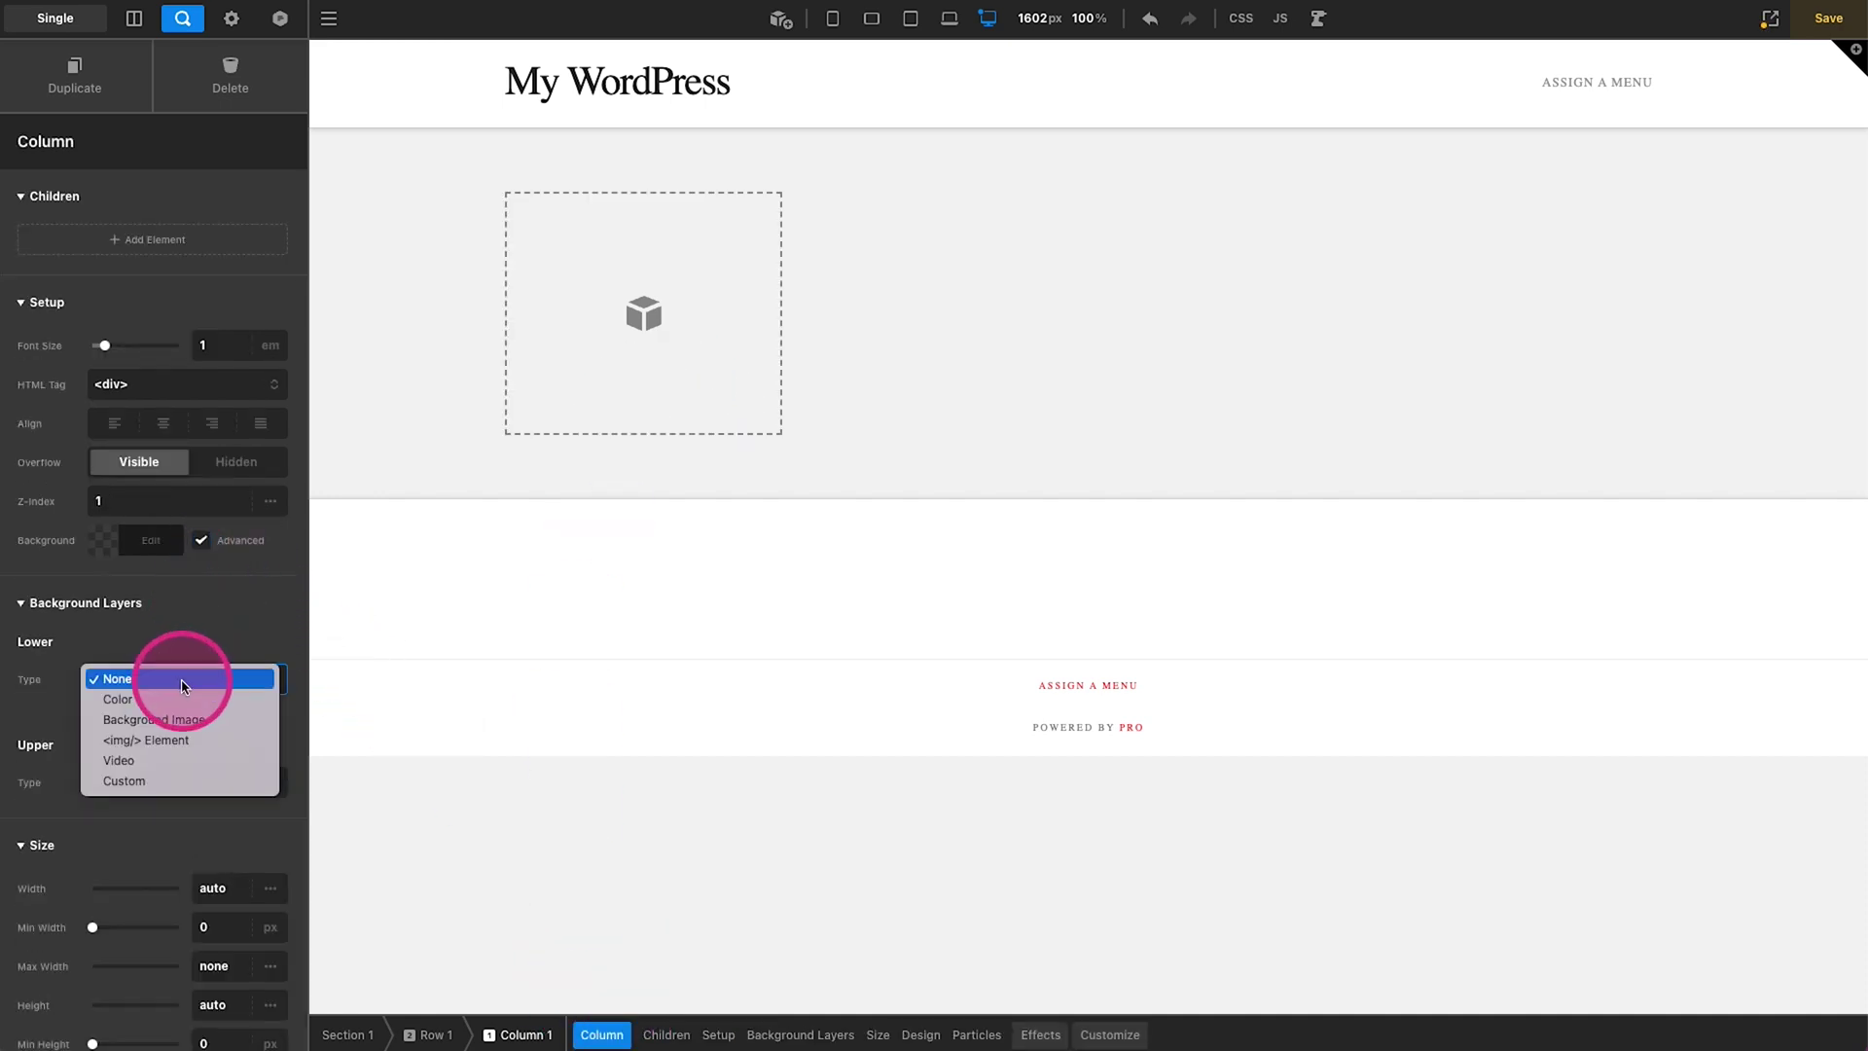
{"action": "left_click", "coordinate": [155, 741]}
{"action": "left_click", "coordinate": [267, 720]}
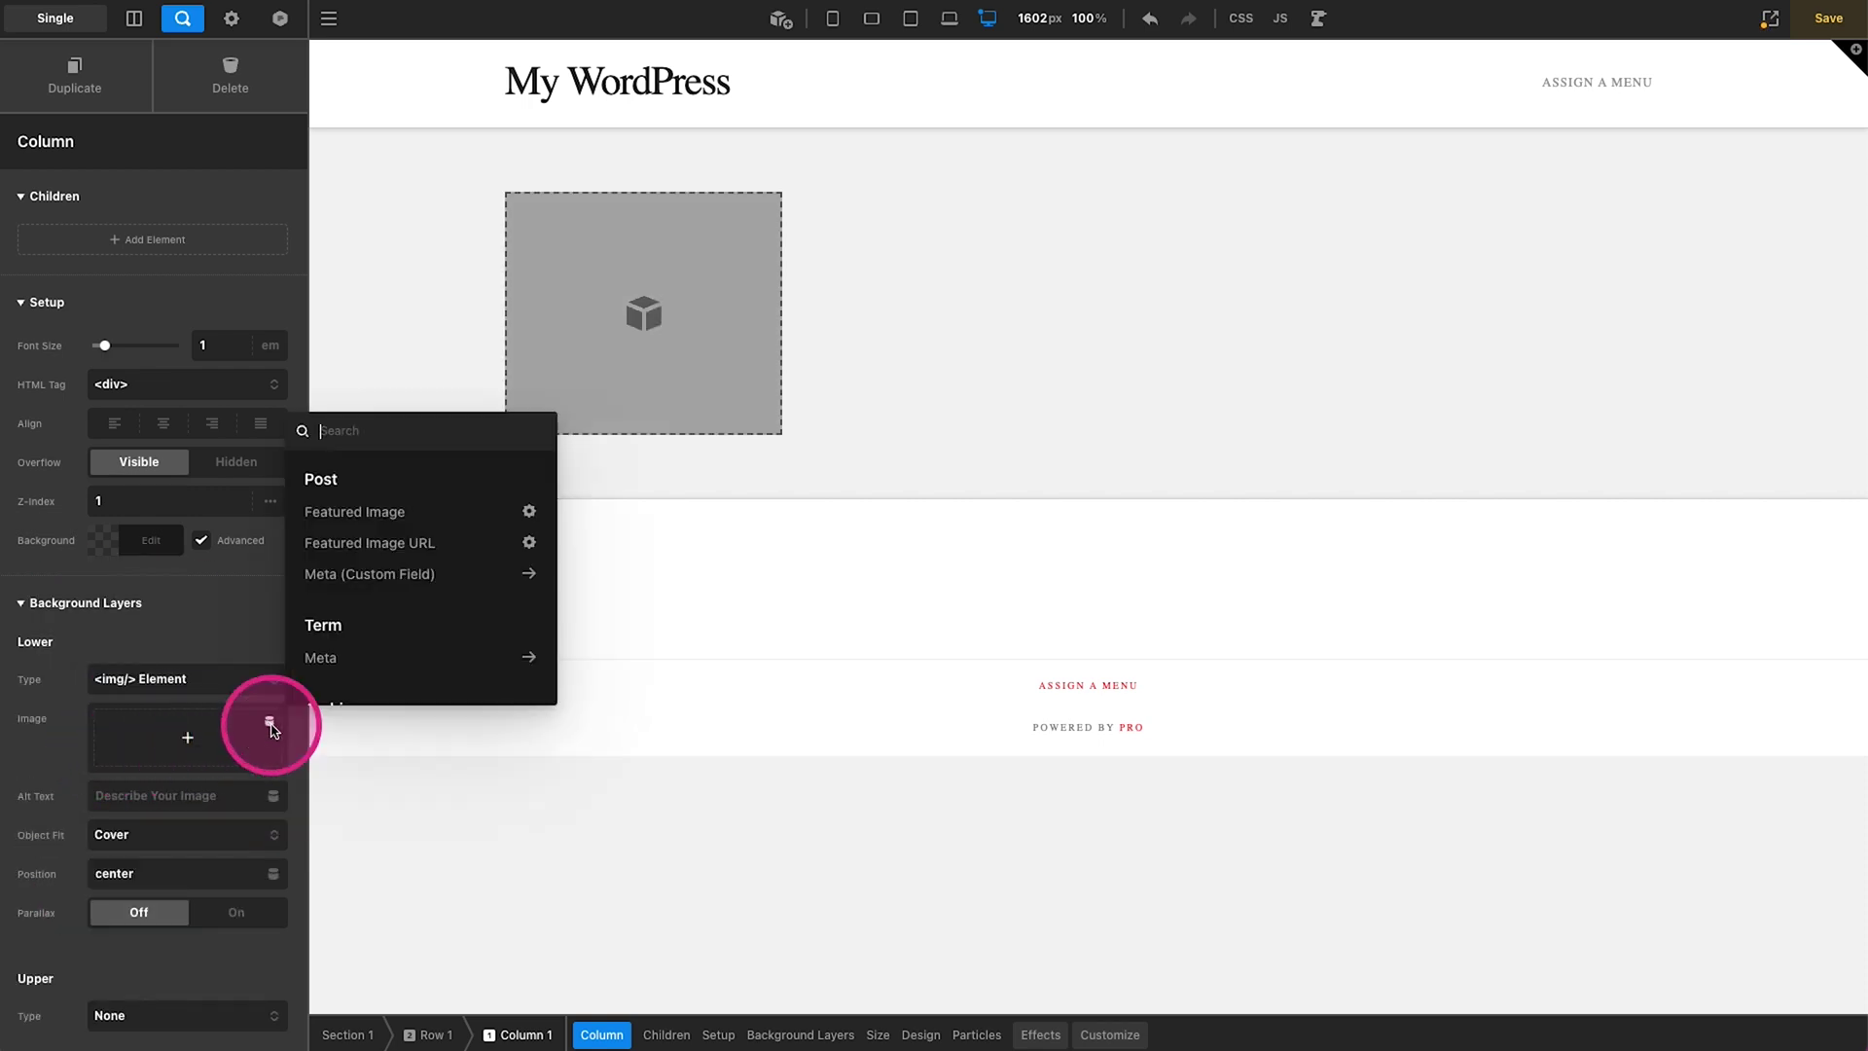
{"action": "type", "text": "ac"}
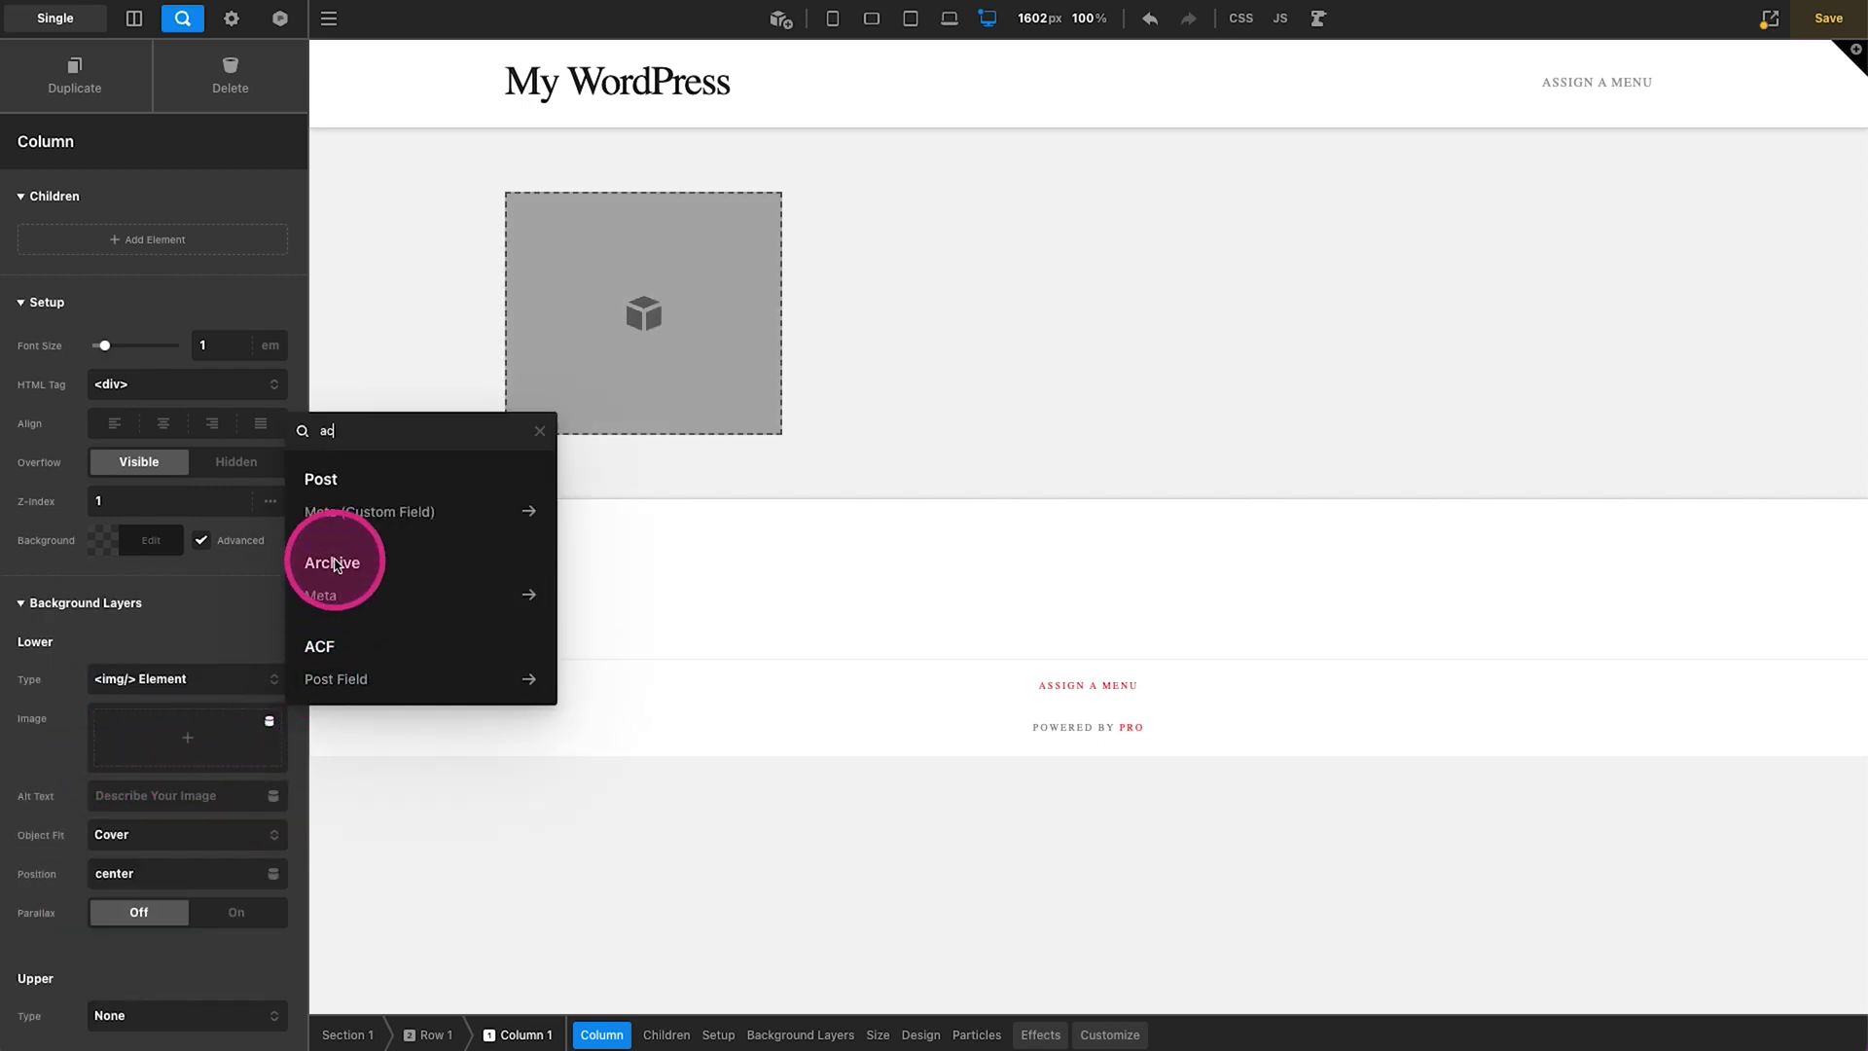
{"action": "key", "text": "BackSpace"}
{"action": "key", "text": "BackSpace"}
{"action": "type", "text": "loop"}
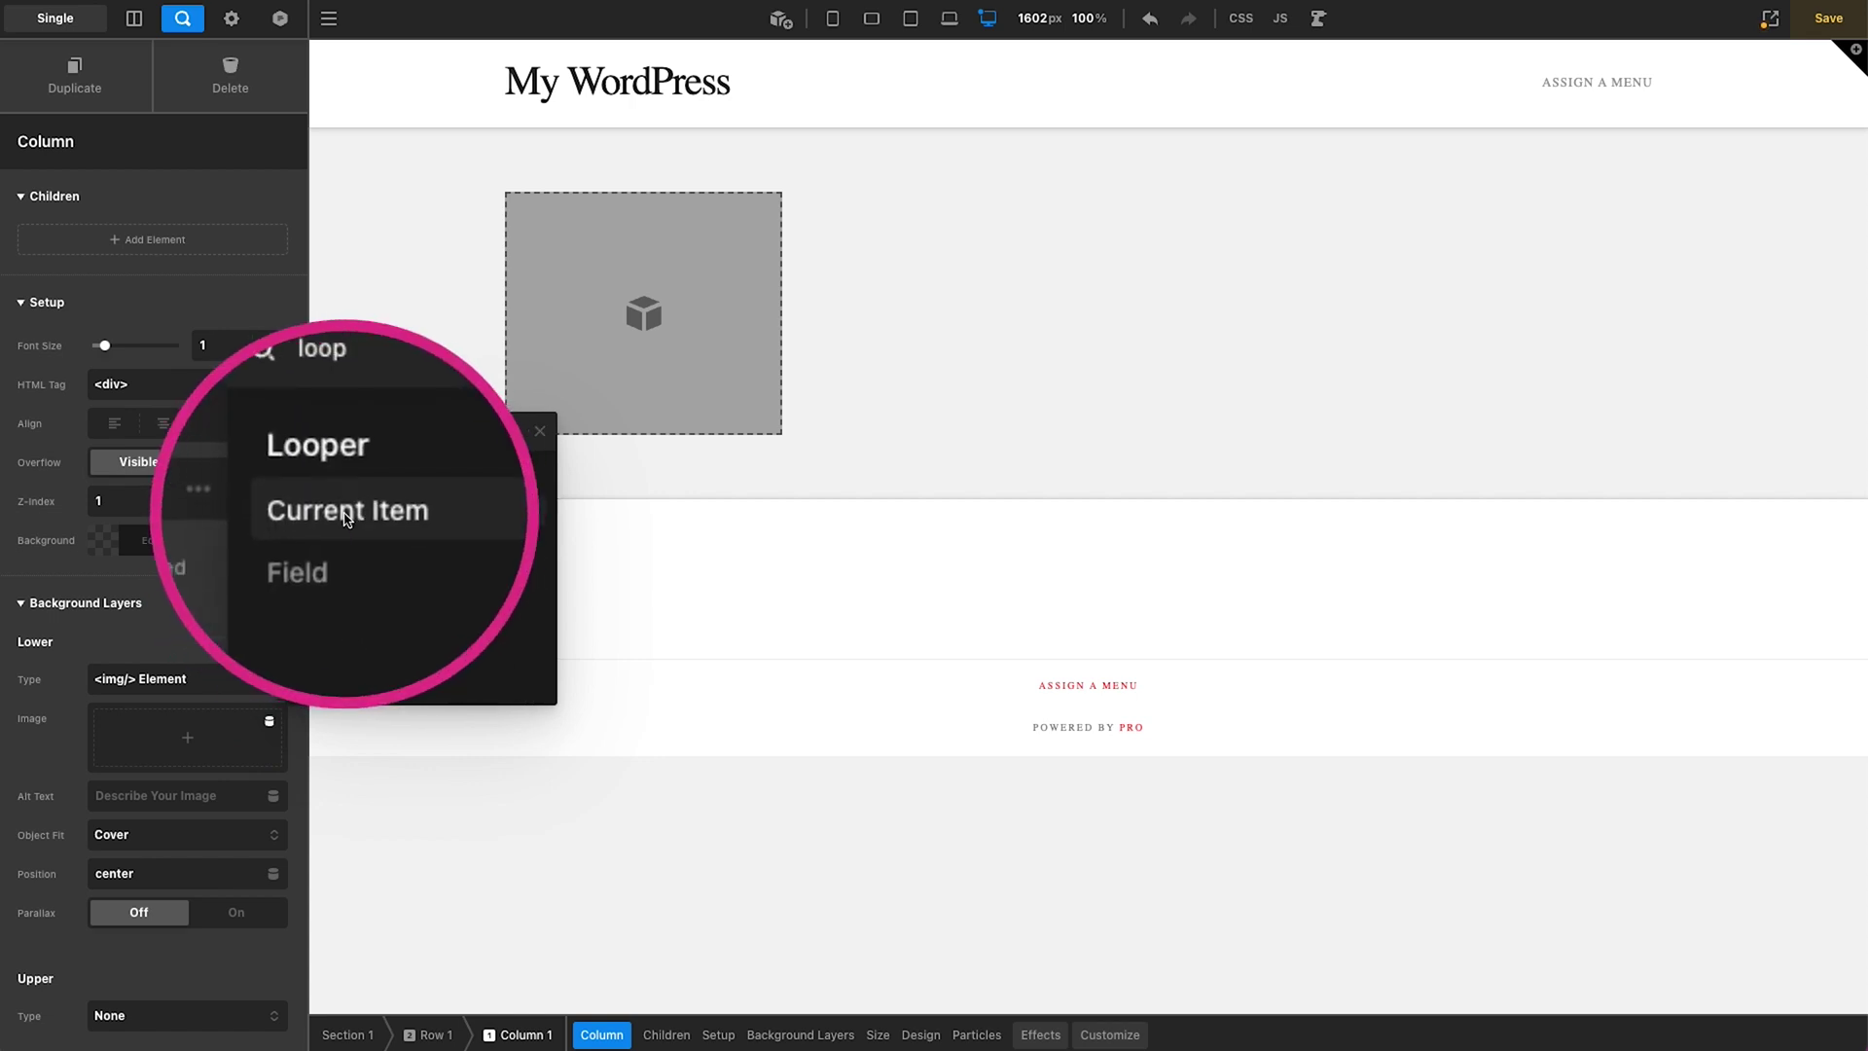
{"action": "left_click", "coordinate": [344, 513]}
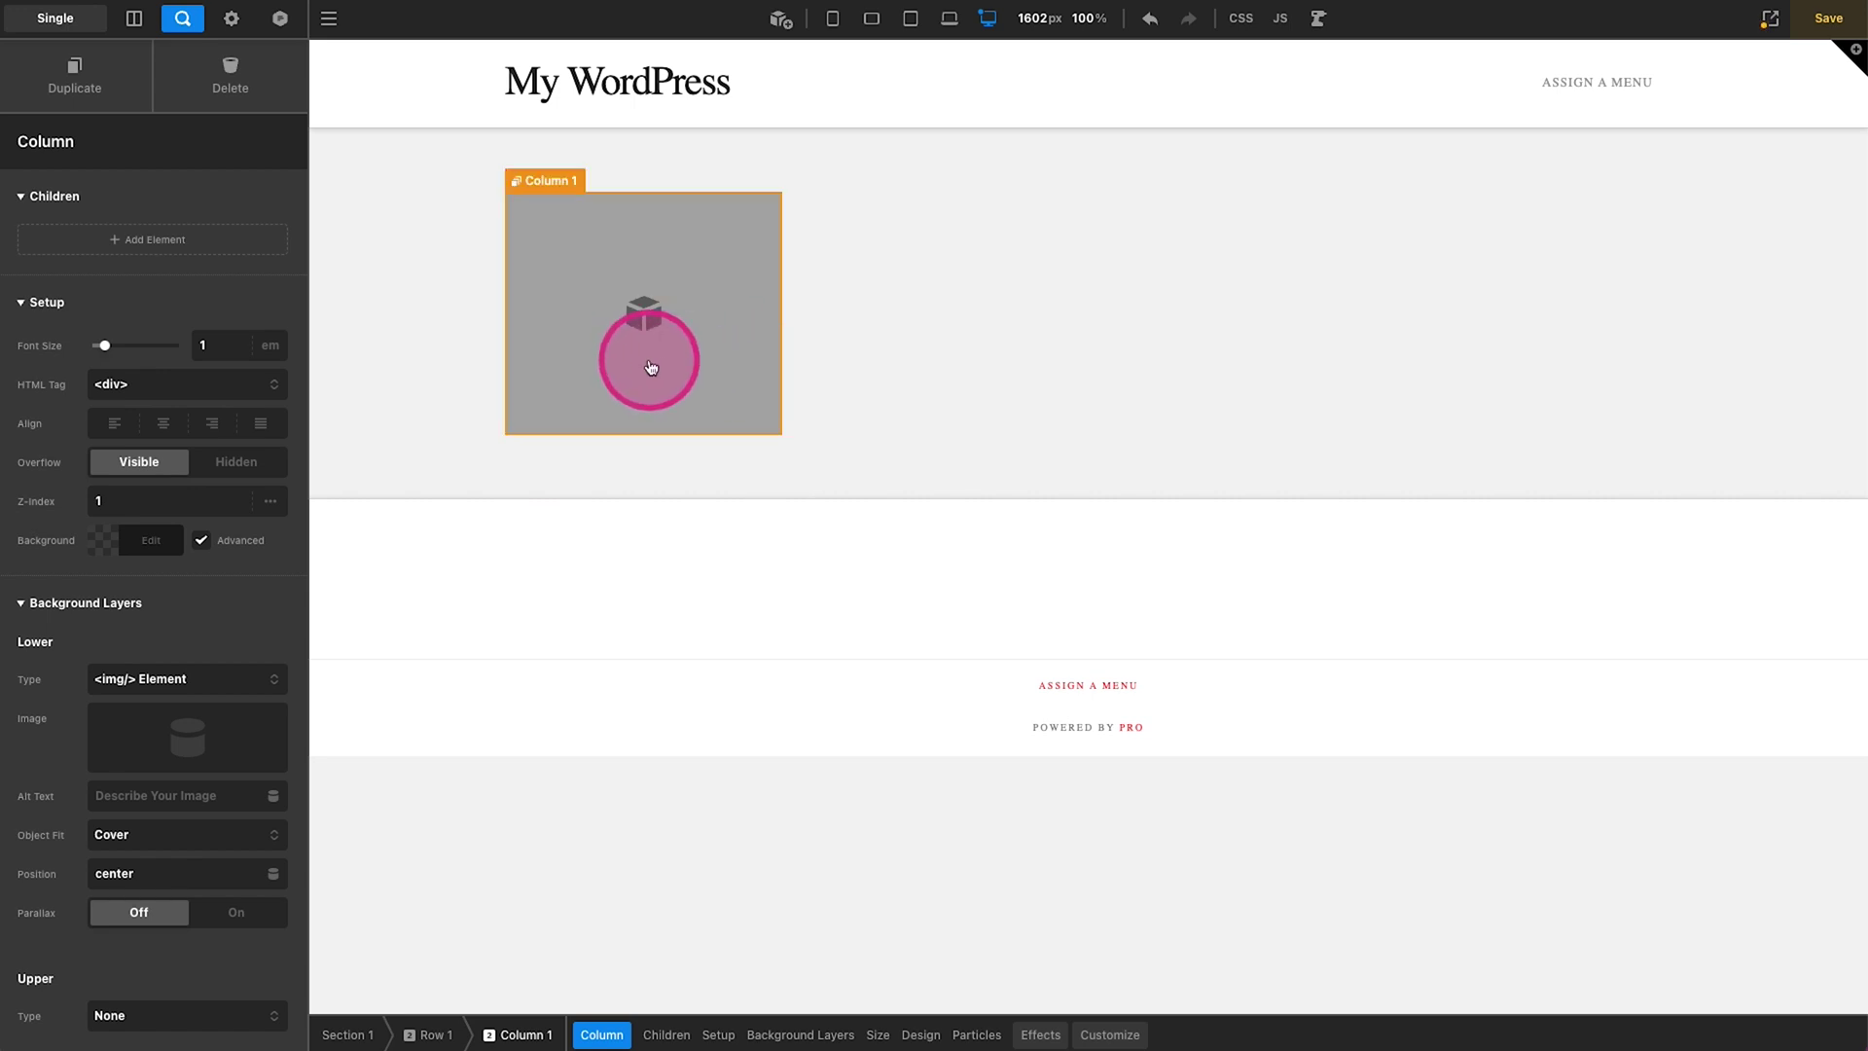
{"action": "scroll", "coordinate": [126, 575], "scroll_direction": "down", "scroll_amount": 6}
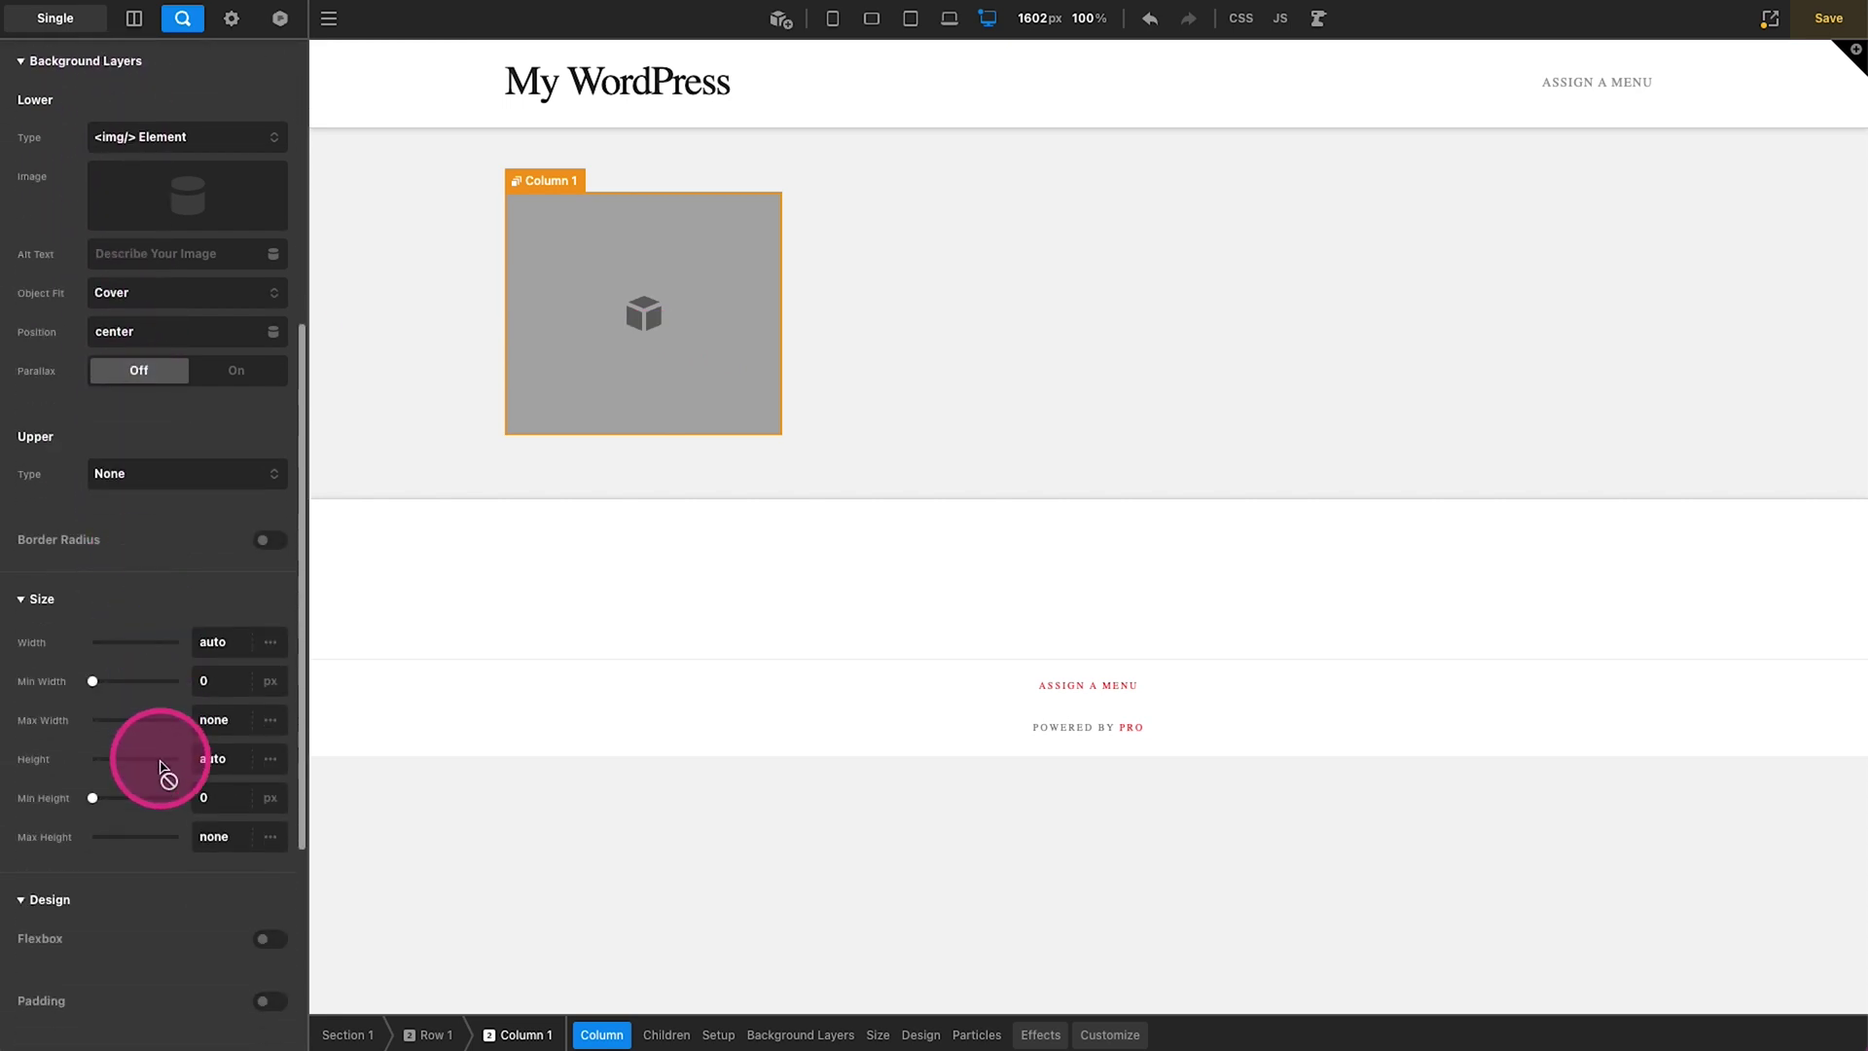
{"action": "left_click", "coordinate": [215, 800]}
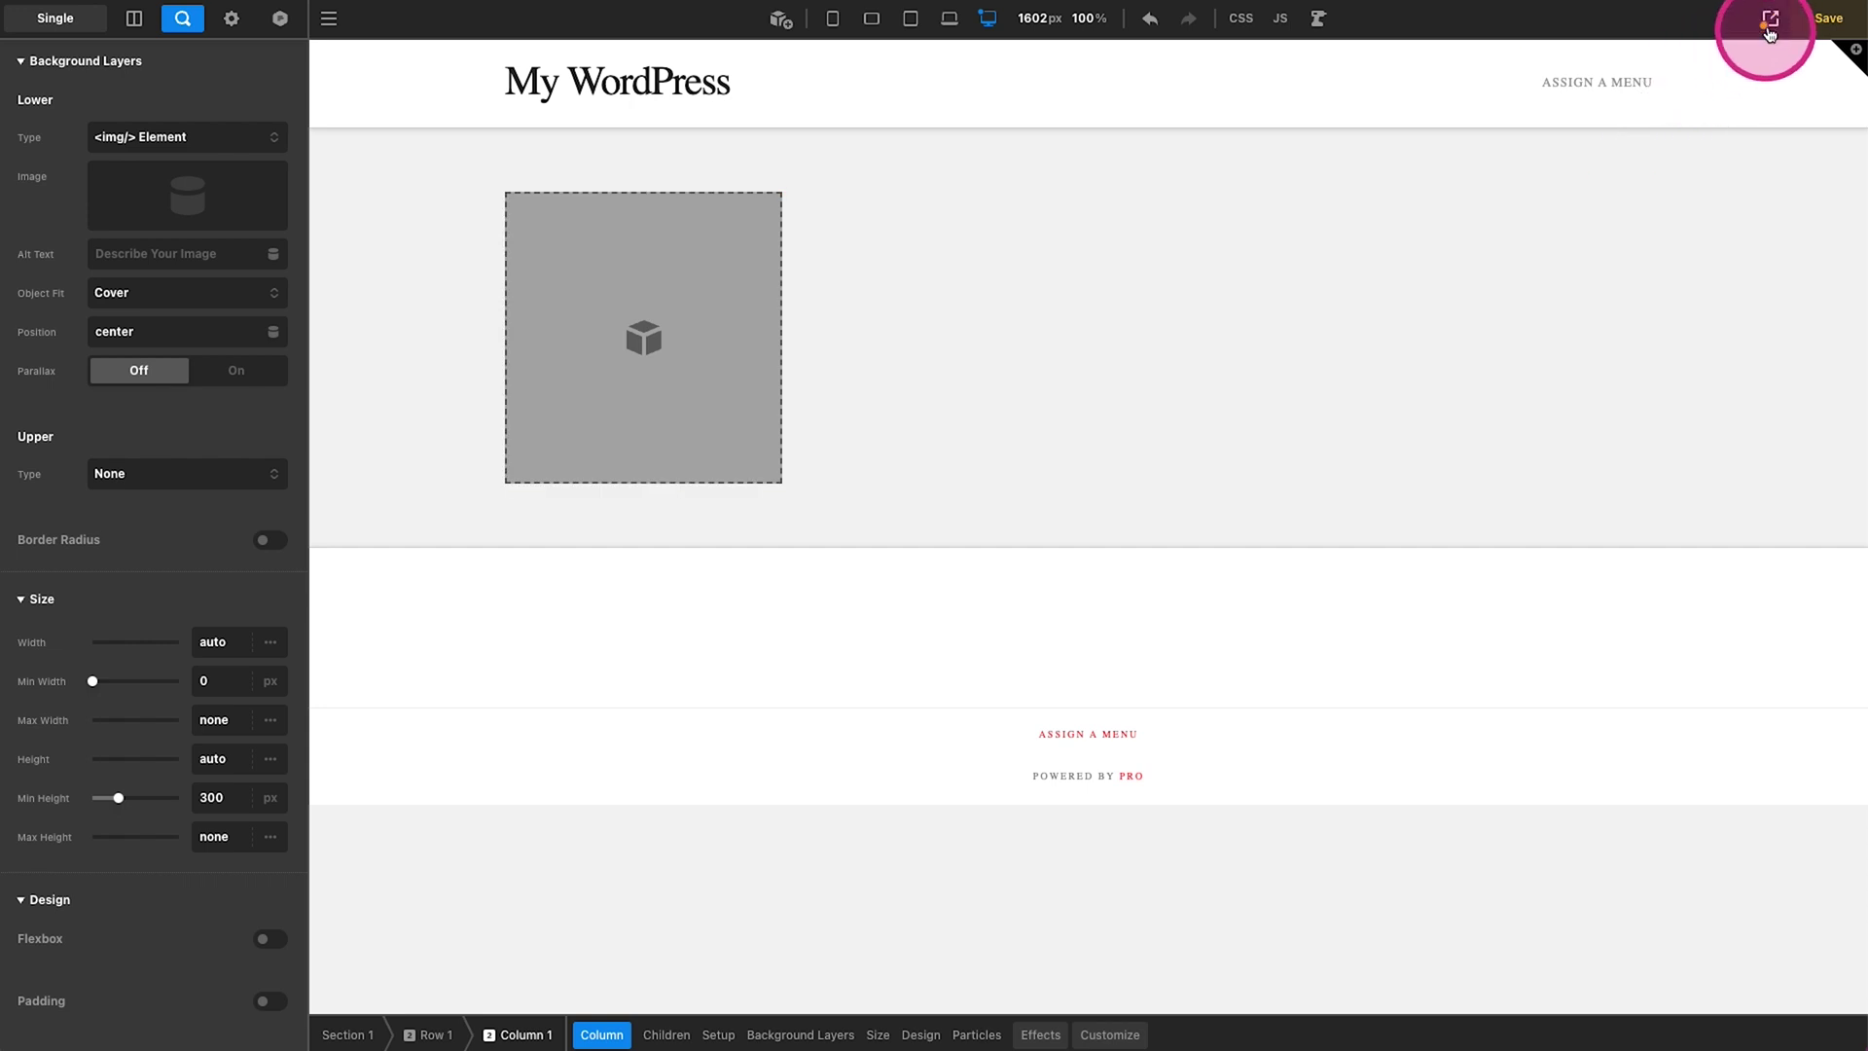
- Preview the layout with the Acme, Inc portfolio item
{"action": "mouse_move", "coordinate": [1770, 17]}
{"action": "left_click", "coordinate": [1617, 218]}
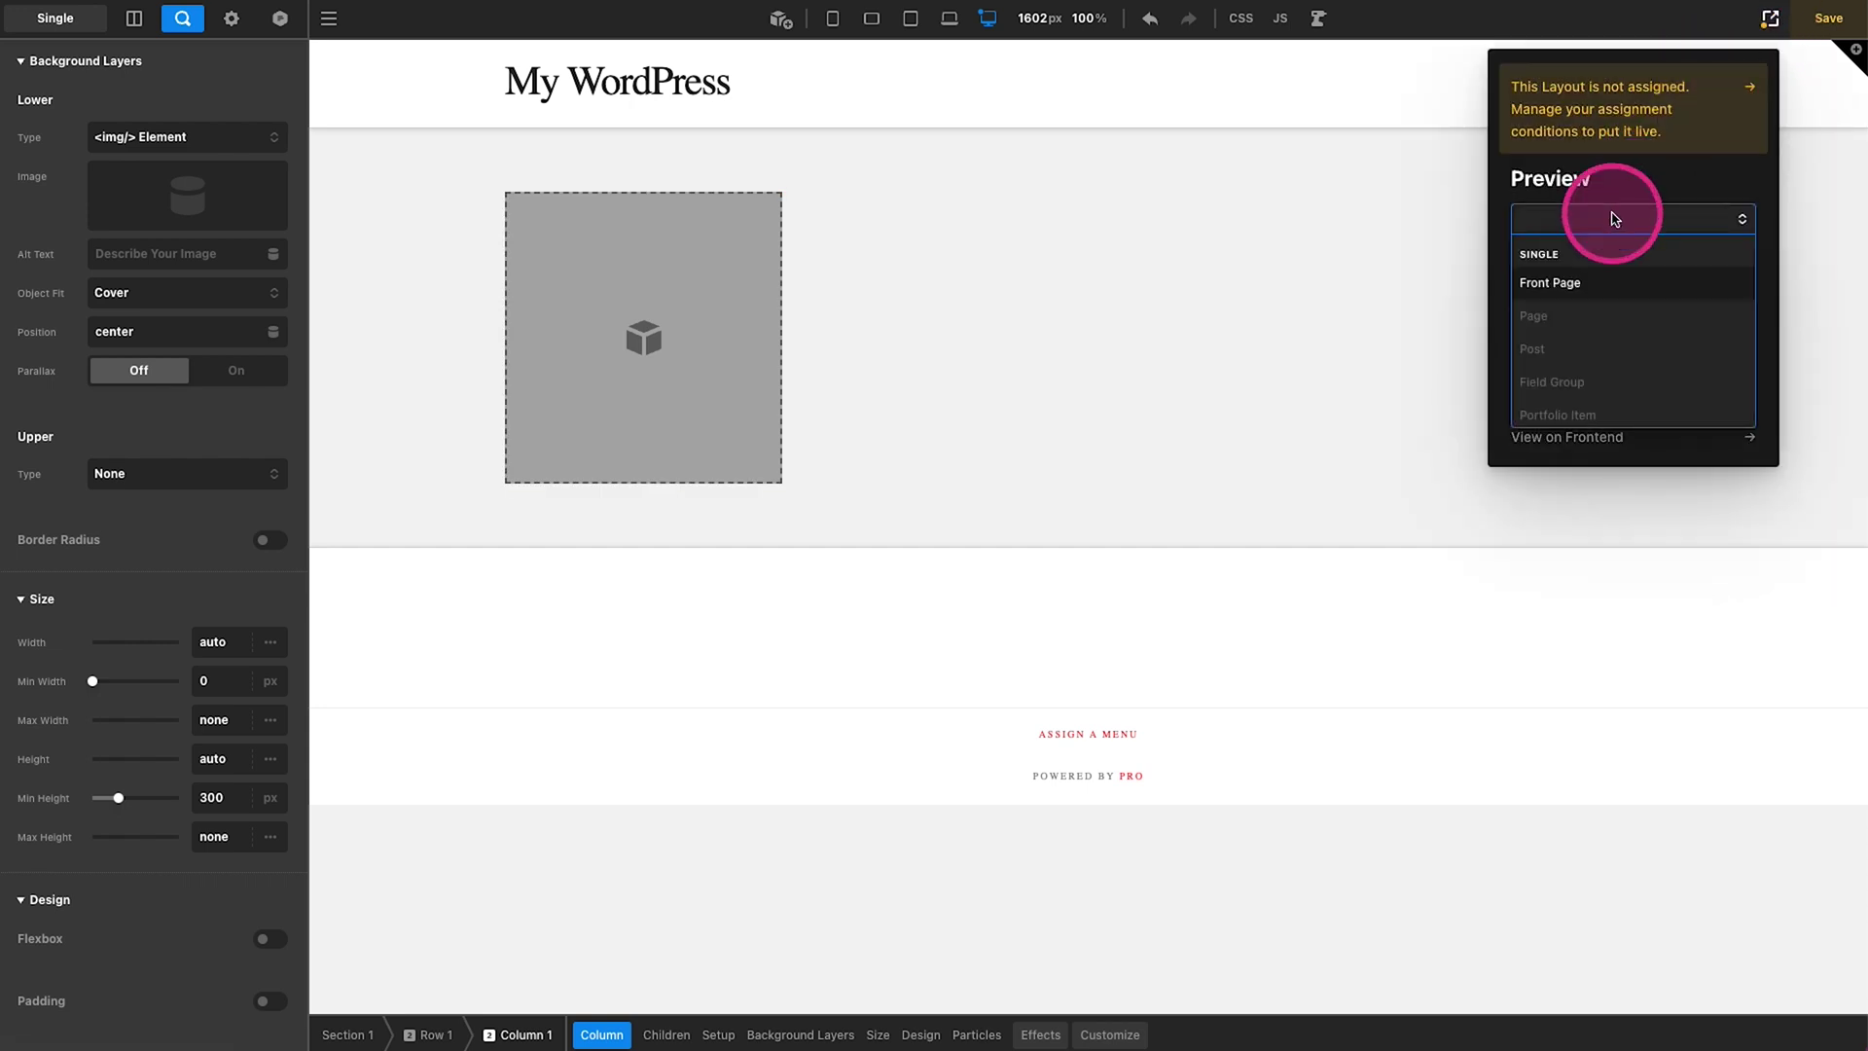
{"action": "left_click", "coordinate": [1559, 380]}
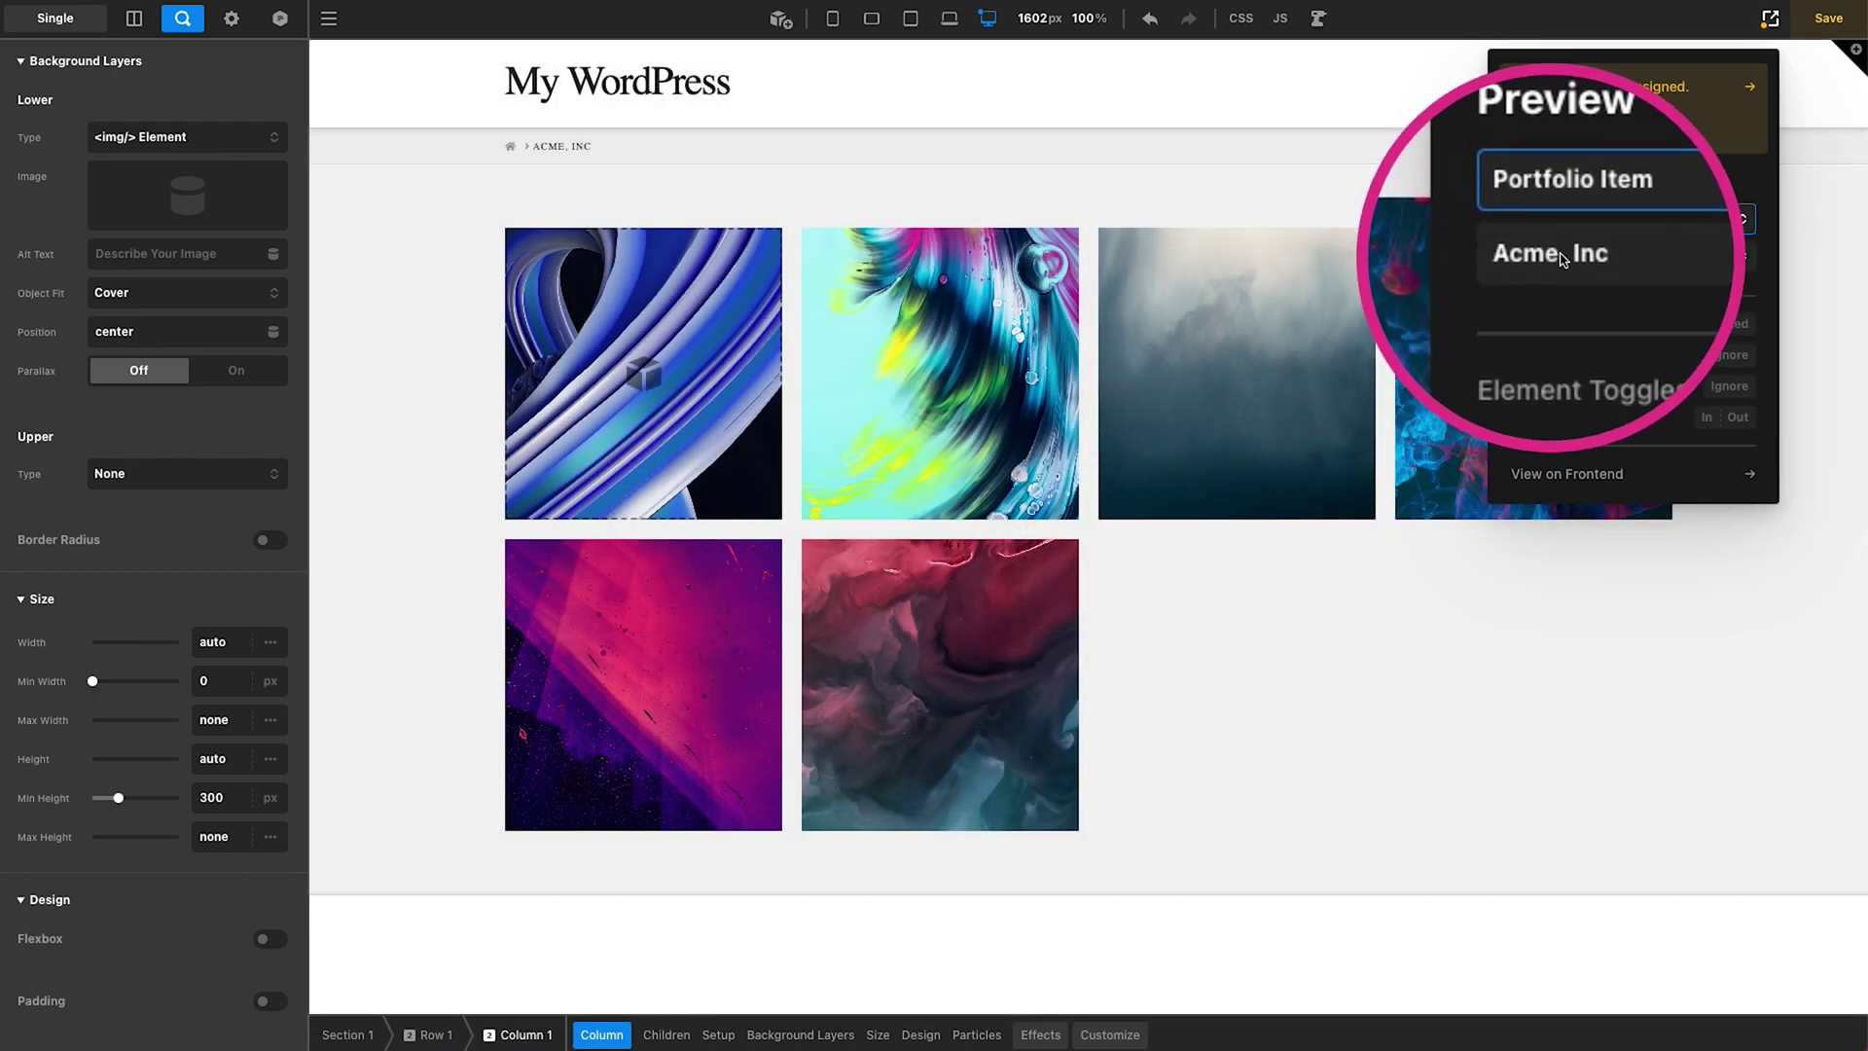
{"action": "left_click", "coordinate": [1770, 19]}
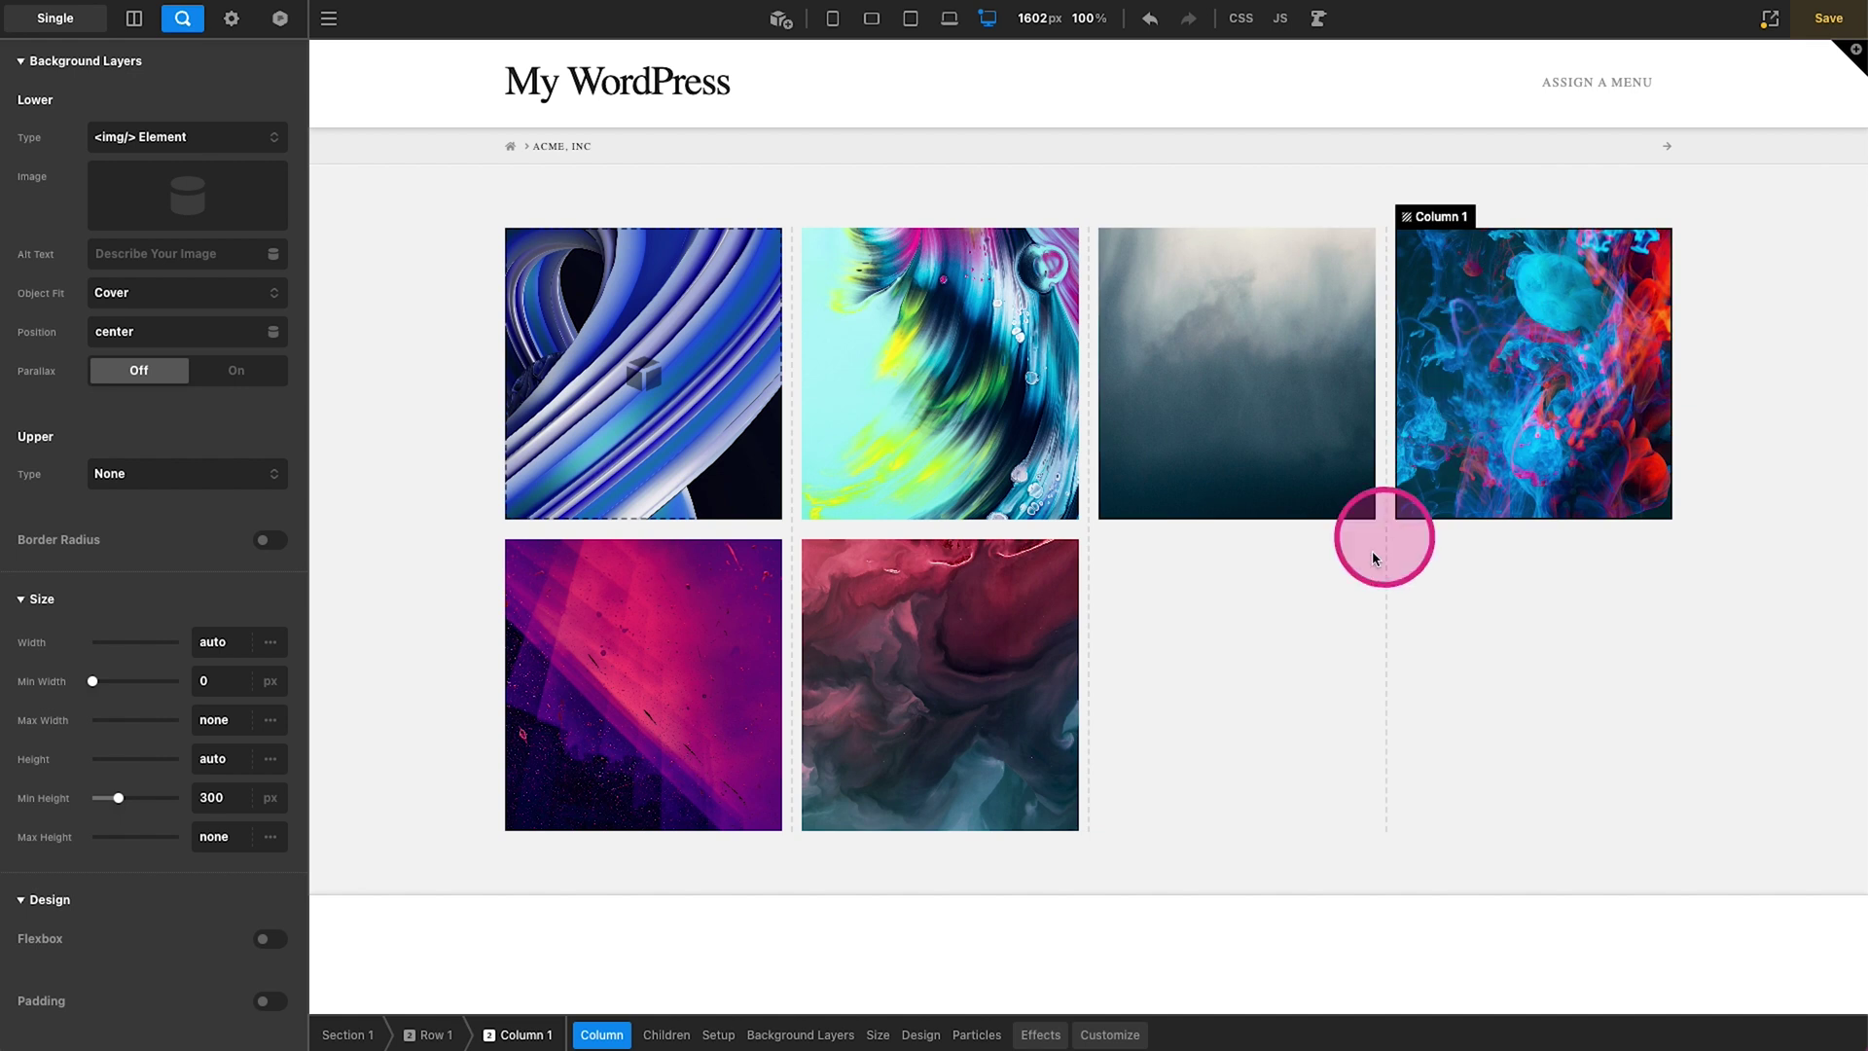
{"action": "left_click", "coordinate": [633, 446]}
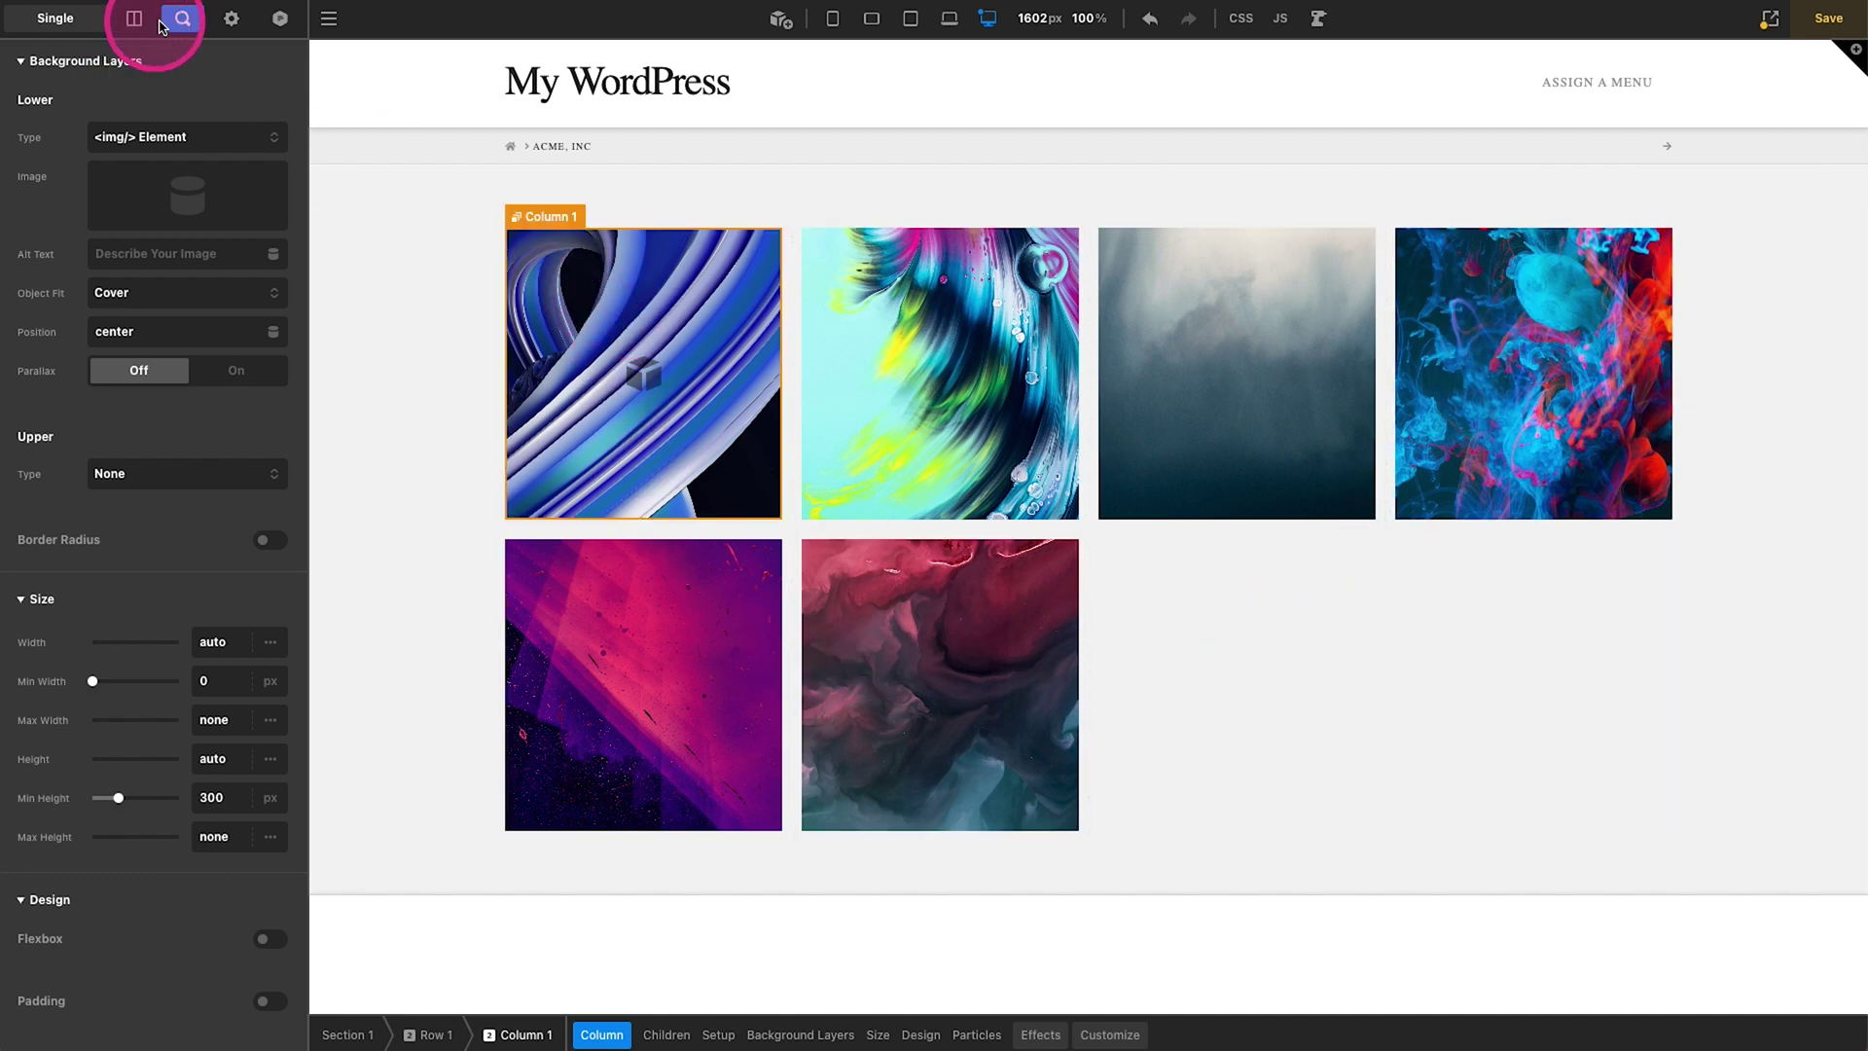
- Assign the layout to Post Type is Portfolio Item, save it, and view the live page
{"action": "left_click", "coordinate": [234, 21]}
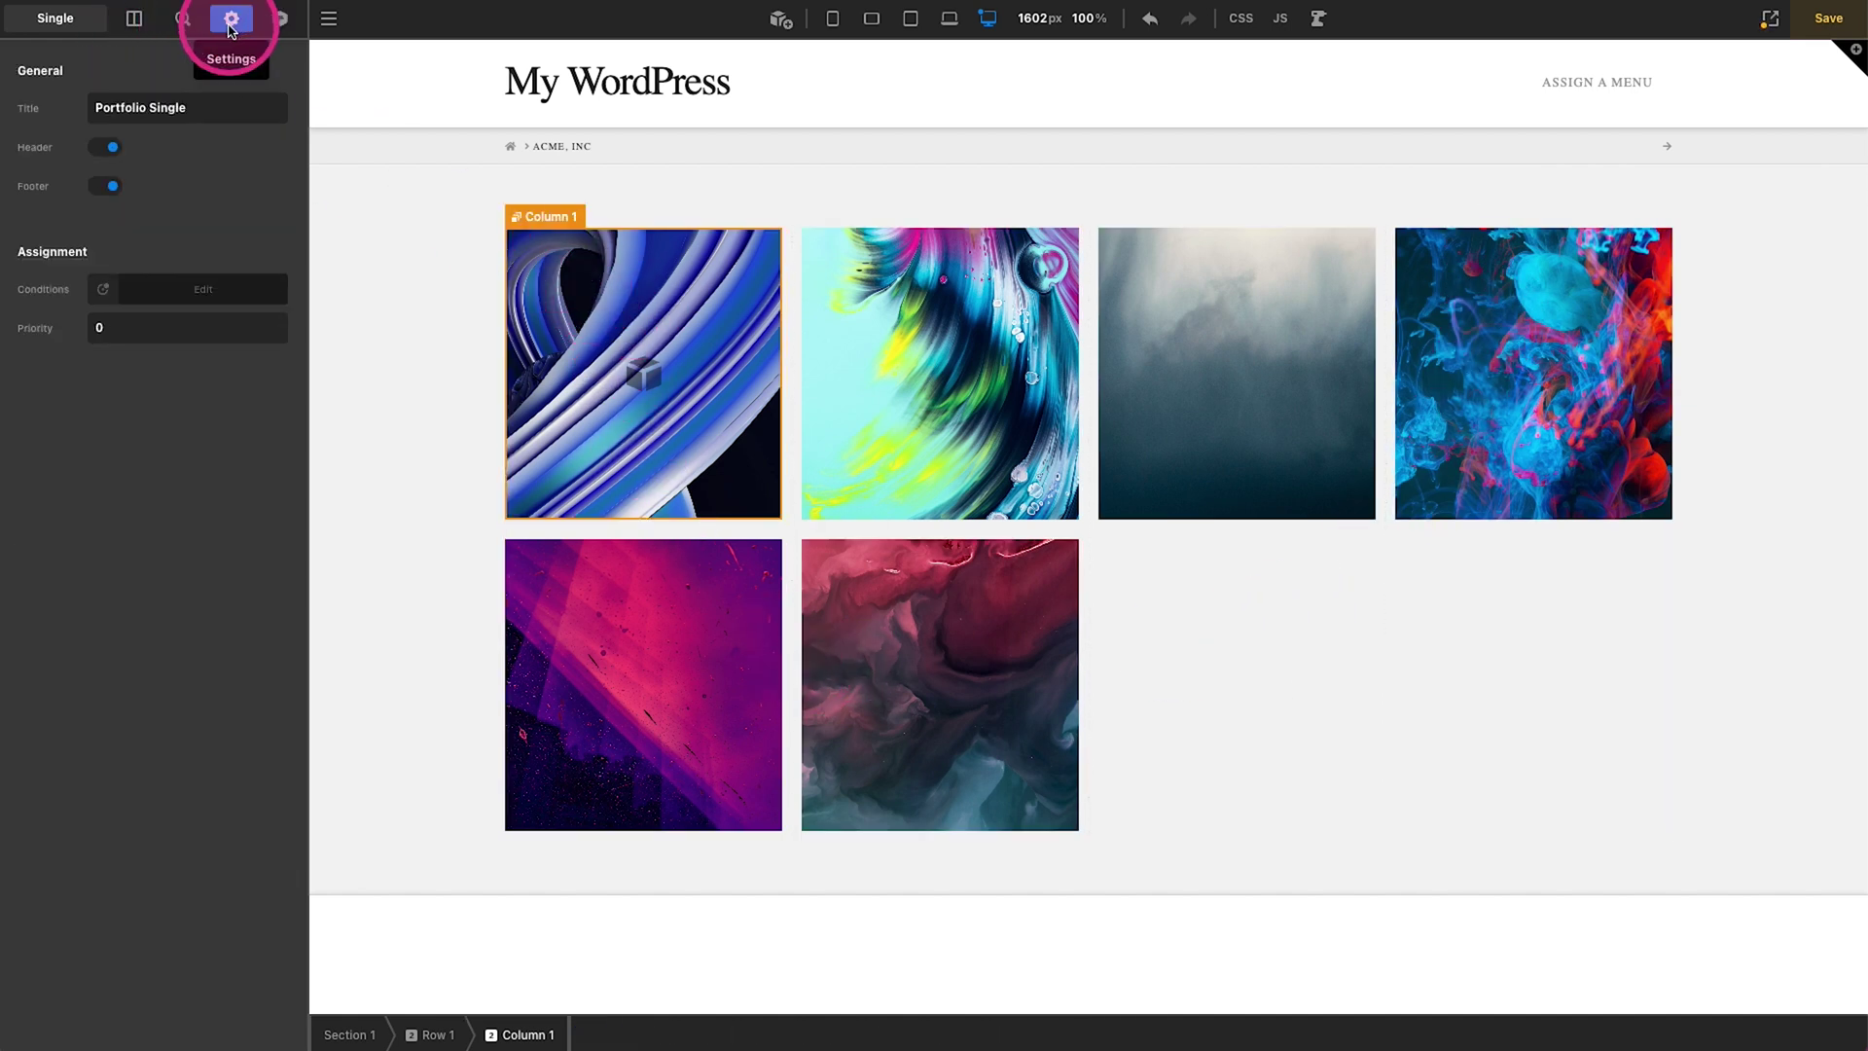
{"action": "left_click", "coordinate": [137, 289]}
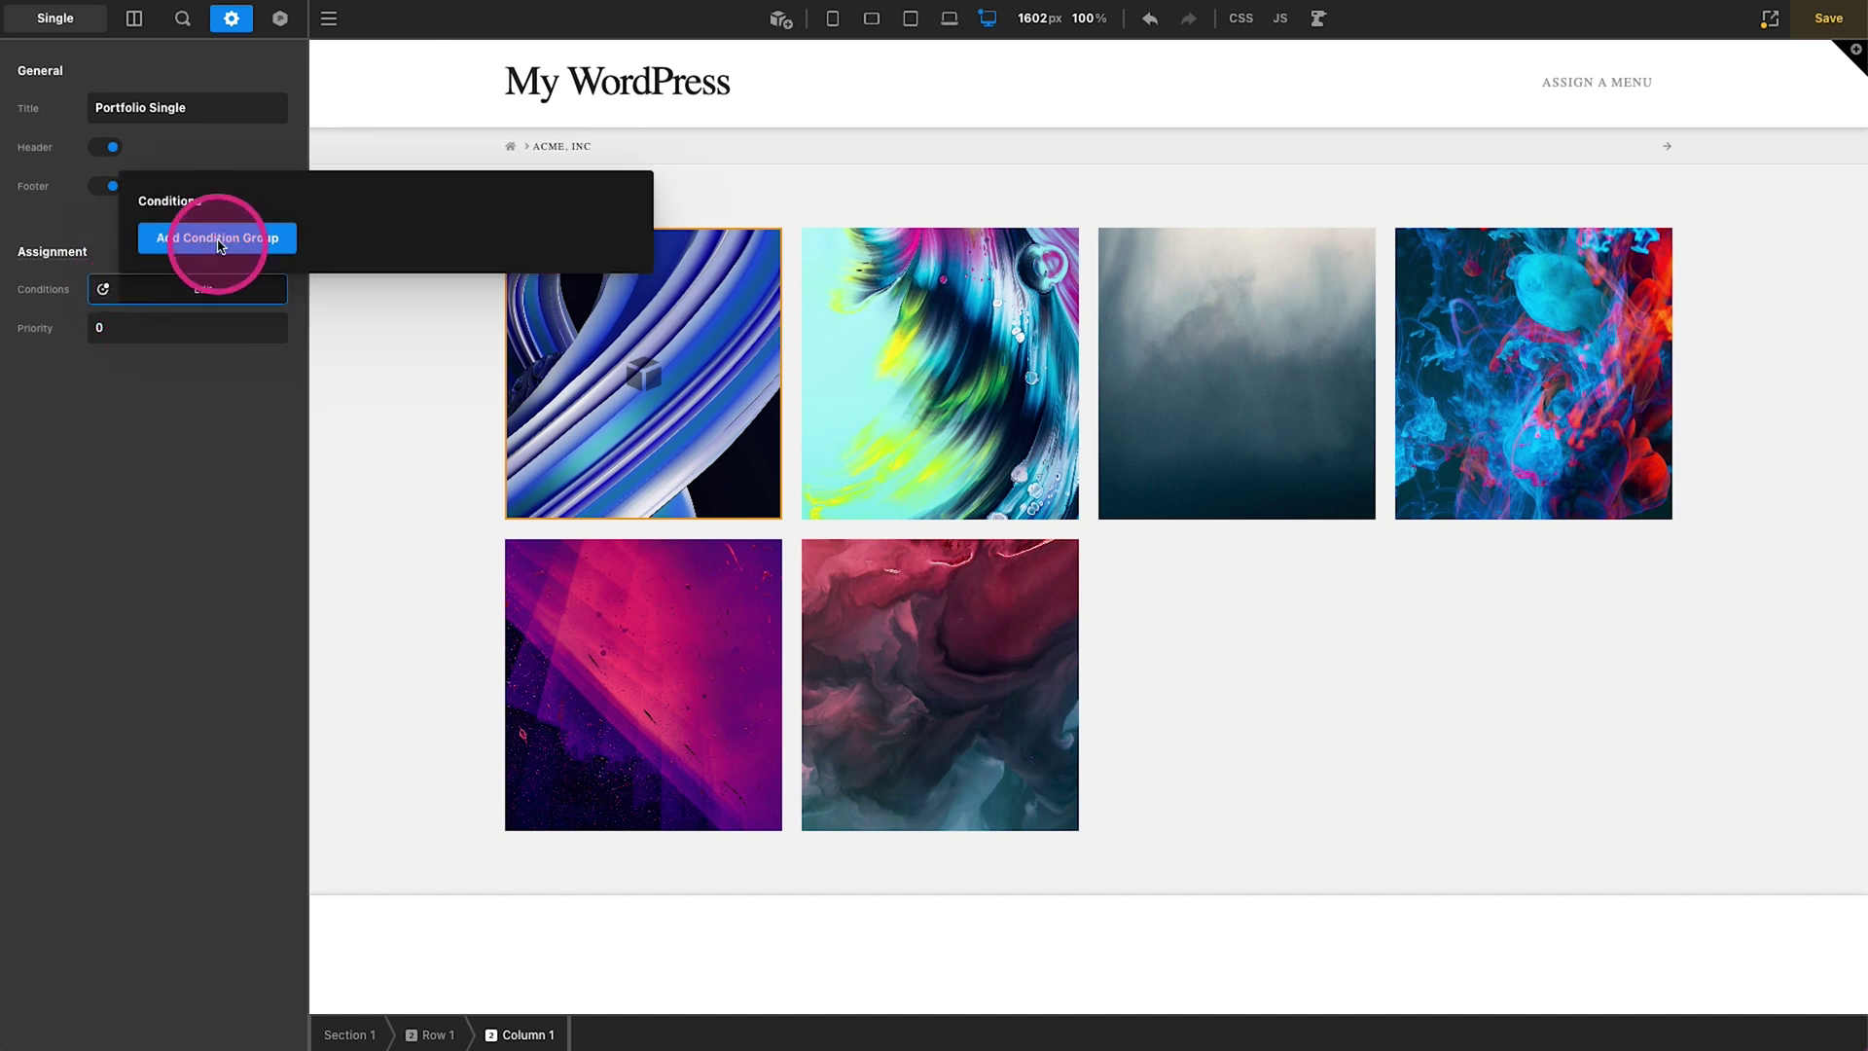
{"action": "left_click", "coordinate": [219, 243]}
{"action": "left_click", "coordinate": [216, 237]}
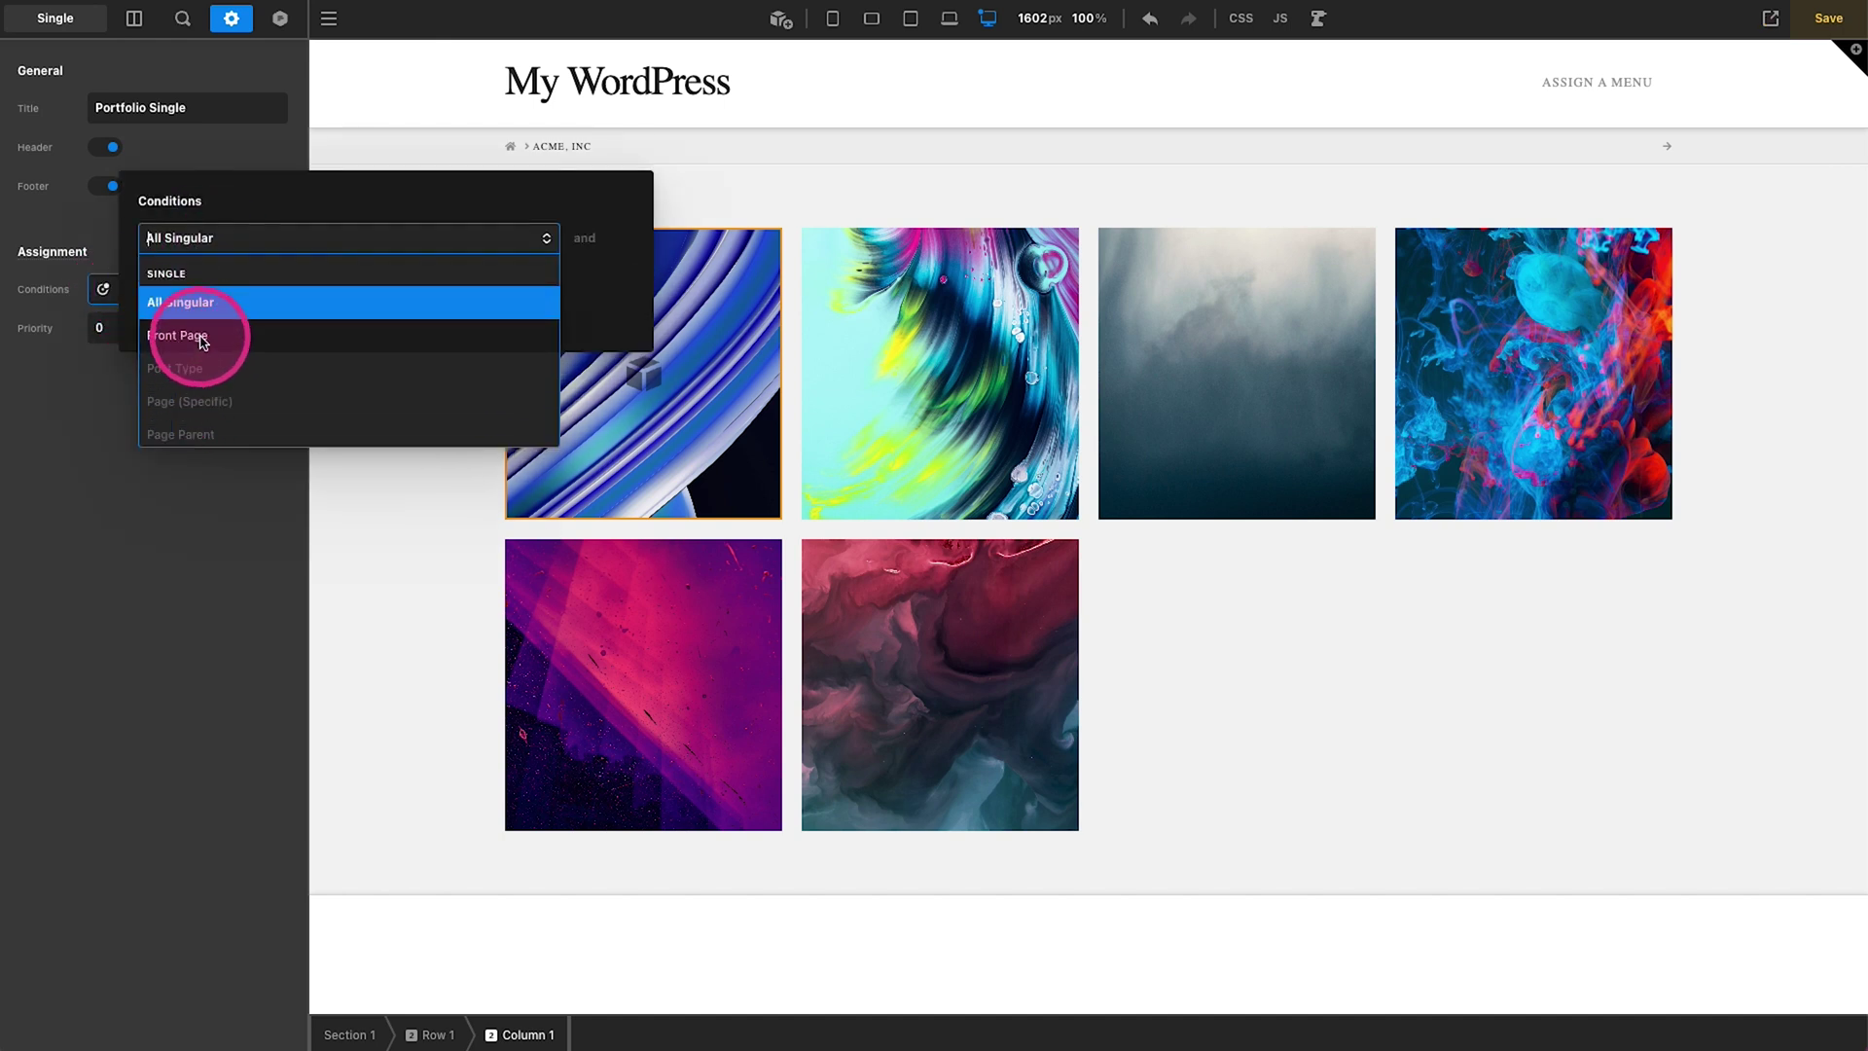
{"action": "left_click", "coordinate": [184, 368]}
{"action": "left_click", "coordinate": [476, 243]}
{"action": "left_click", "coordinate": [435, 369]}
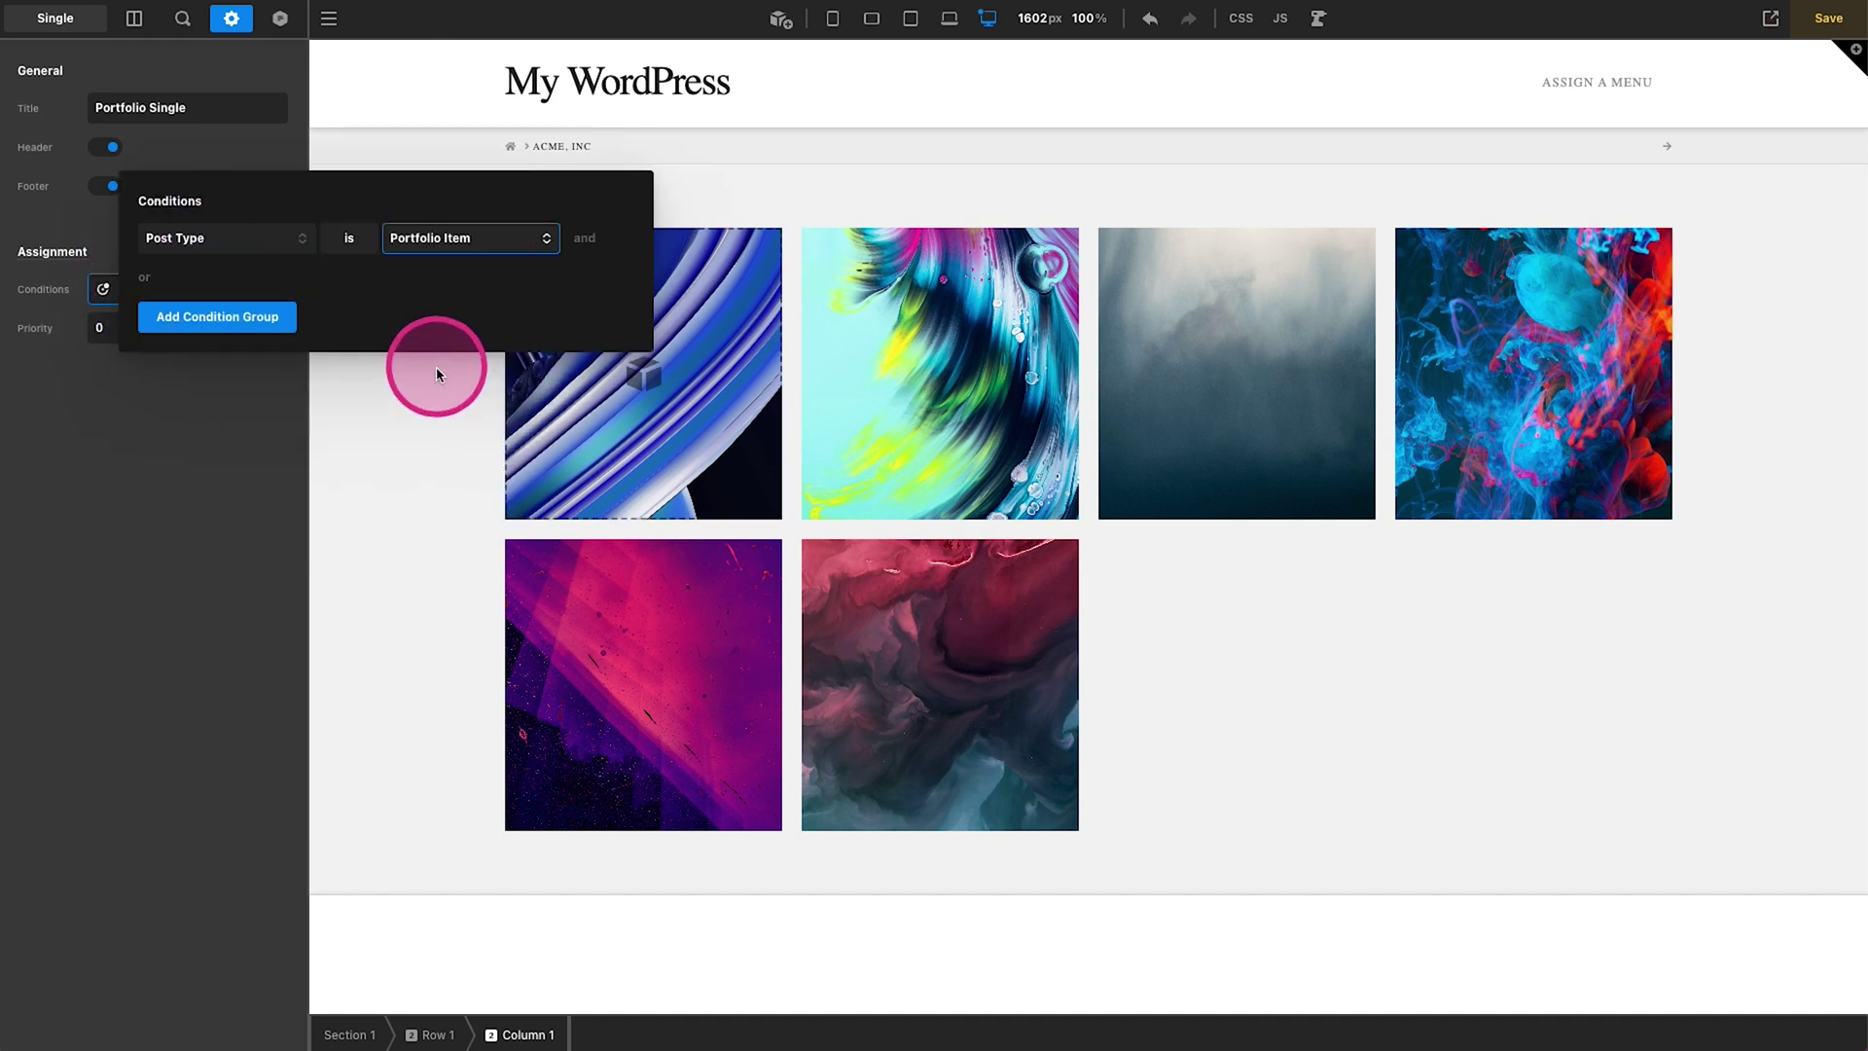
{"action": "left_click", "coordinate": [208, 521]}
{"action": "key", "text": "ctrl+s"}
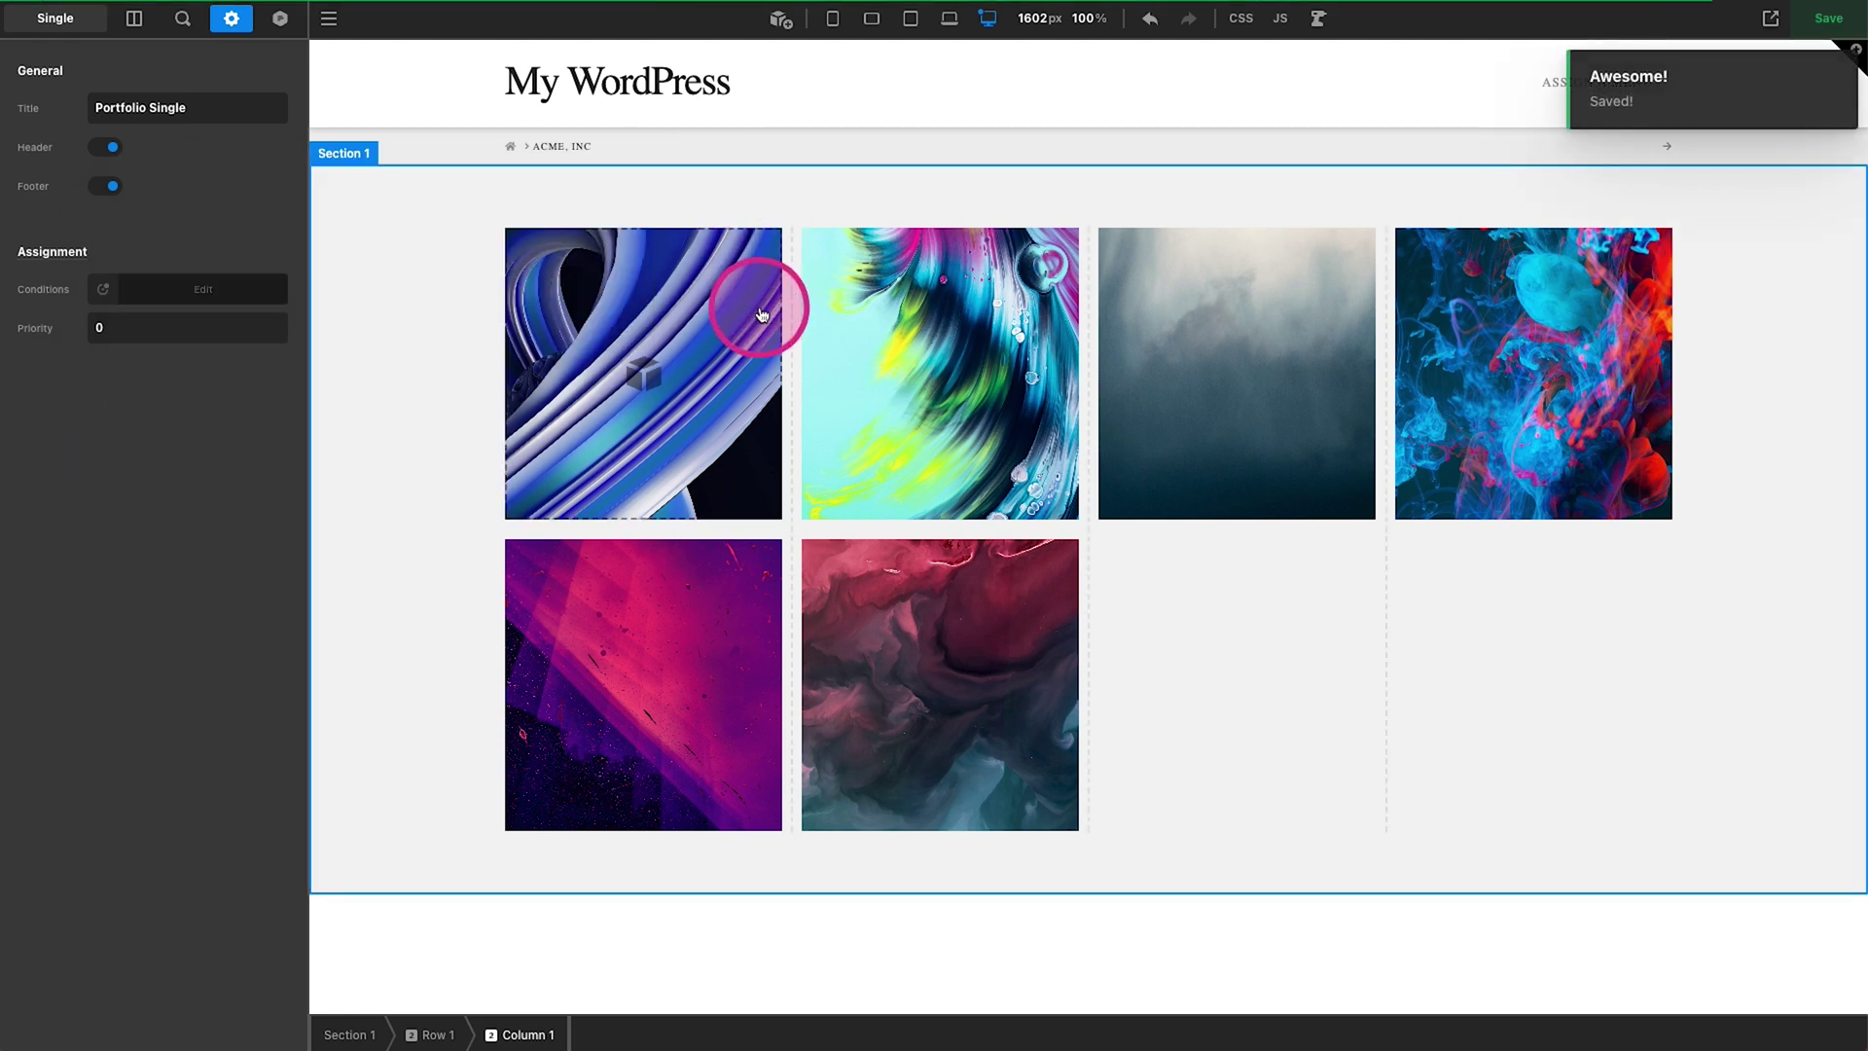
{"action": "left_click", "coordinate": [781, 19]}
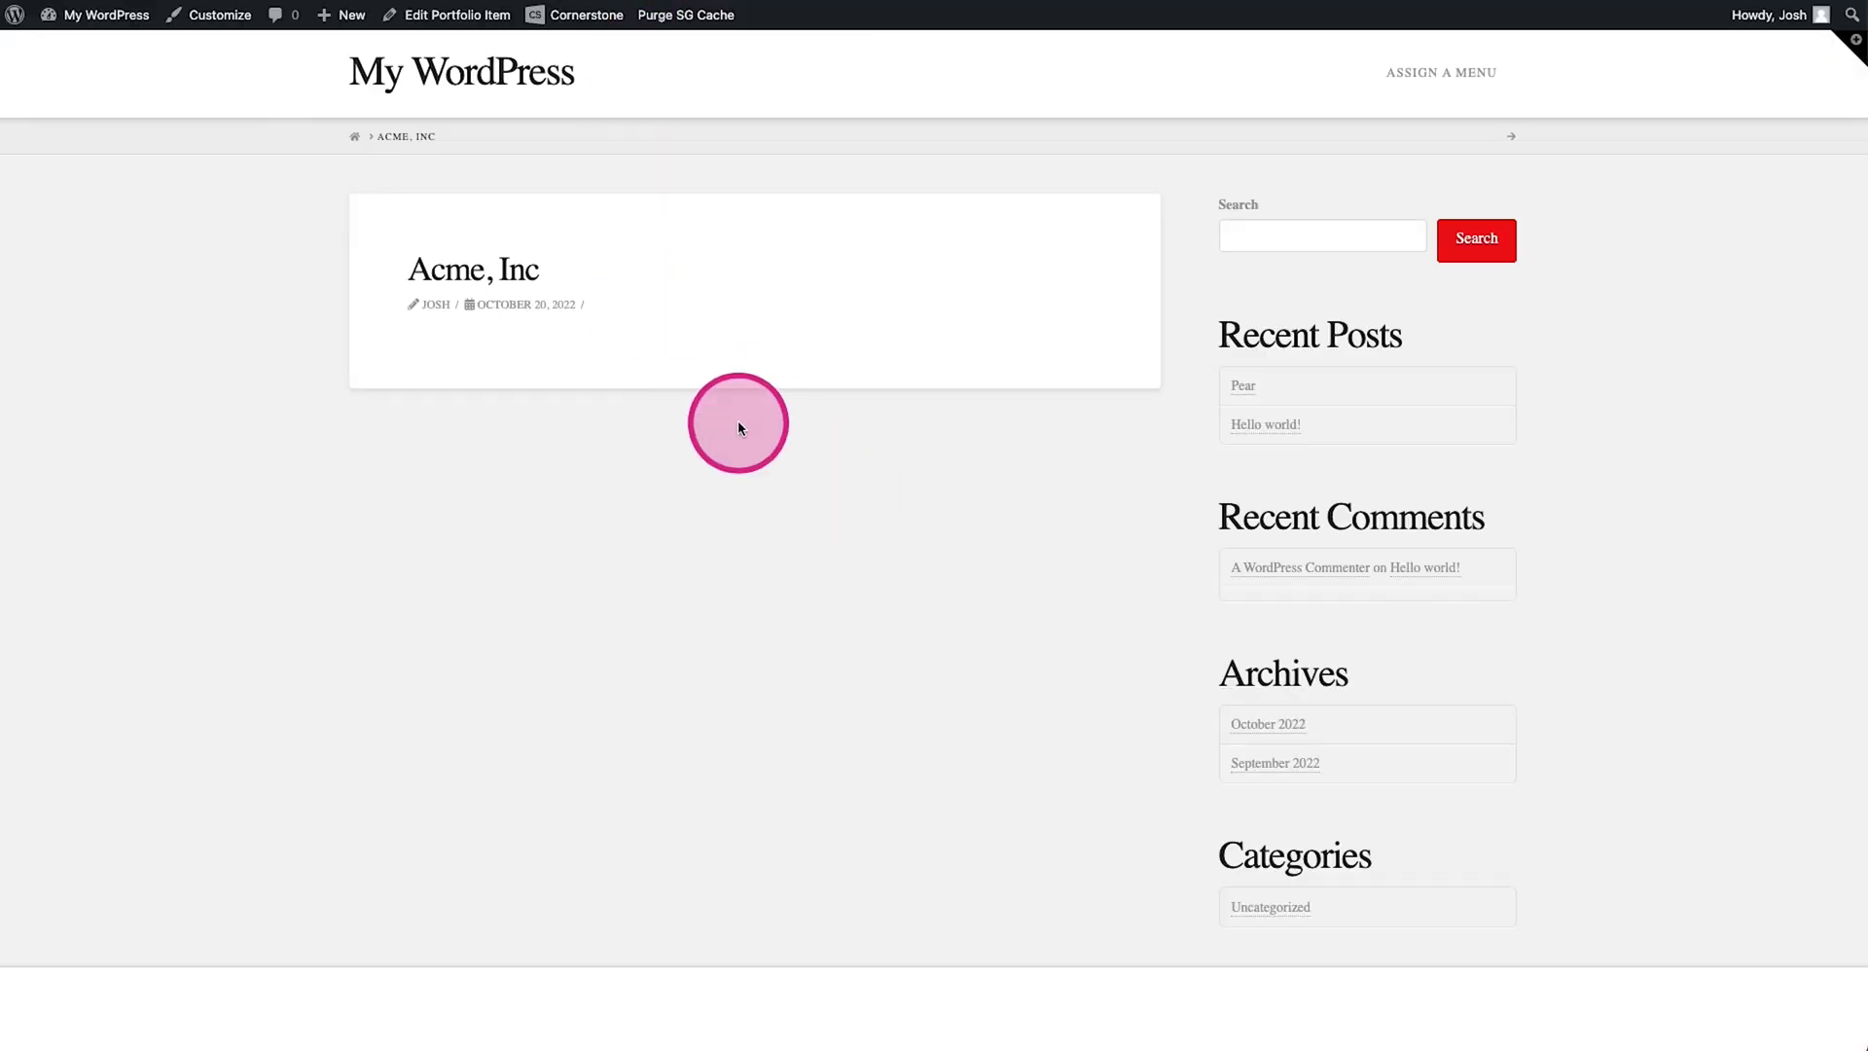
- Purge the SG cache and confirm the live Acme, Inc page shows all six gallery images
{"action": "left_click", "coordinate": [686, 15]}
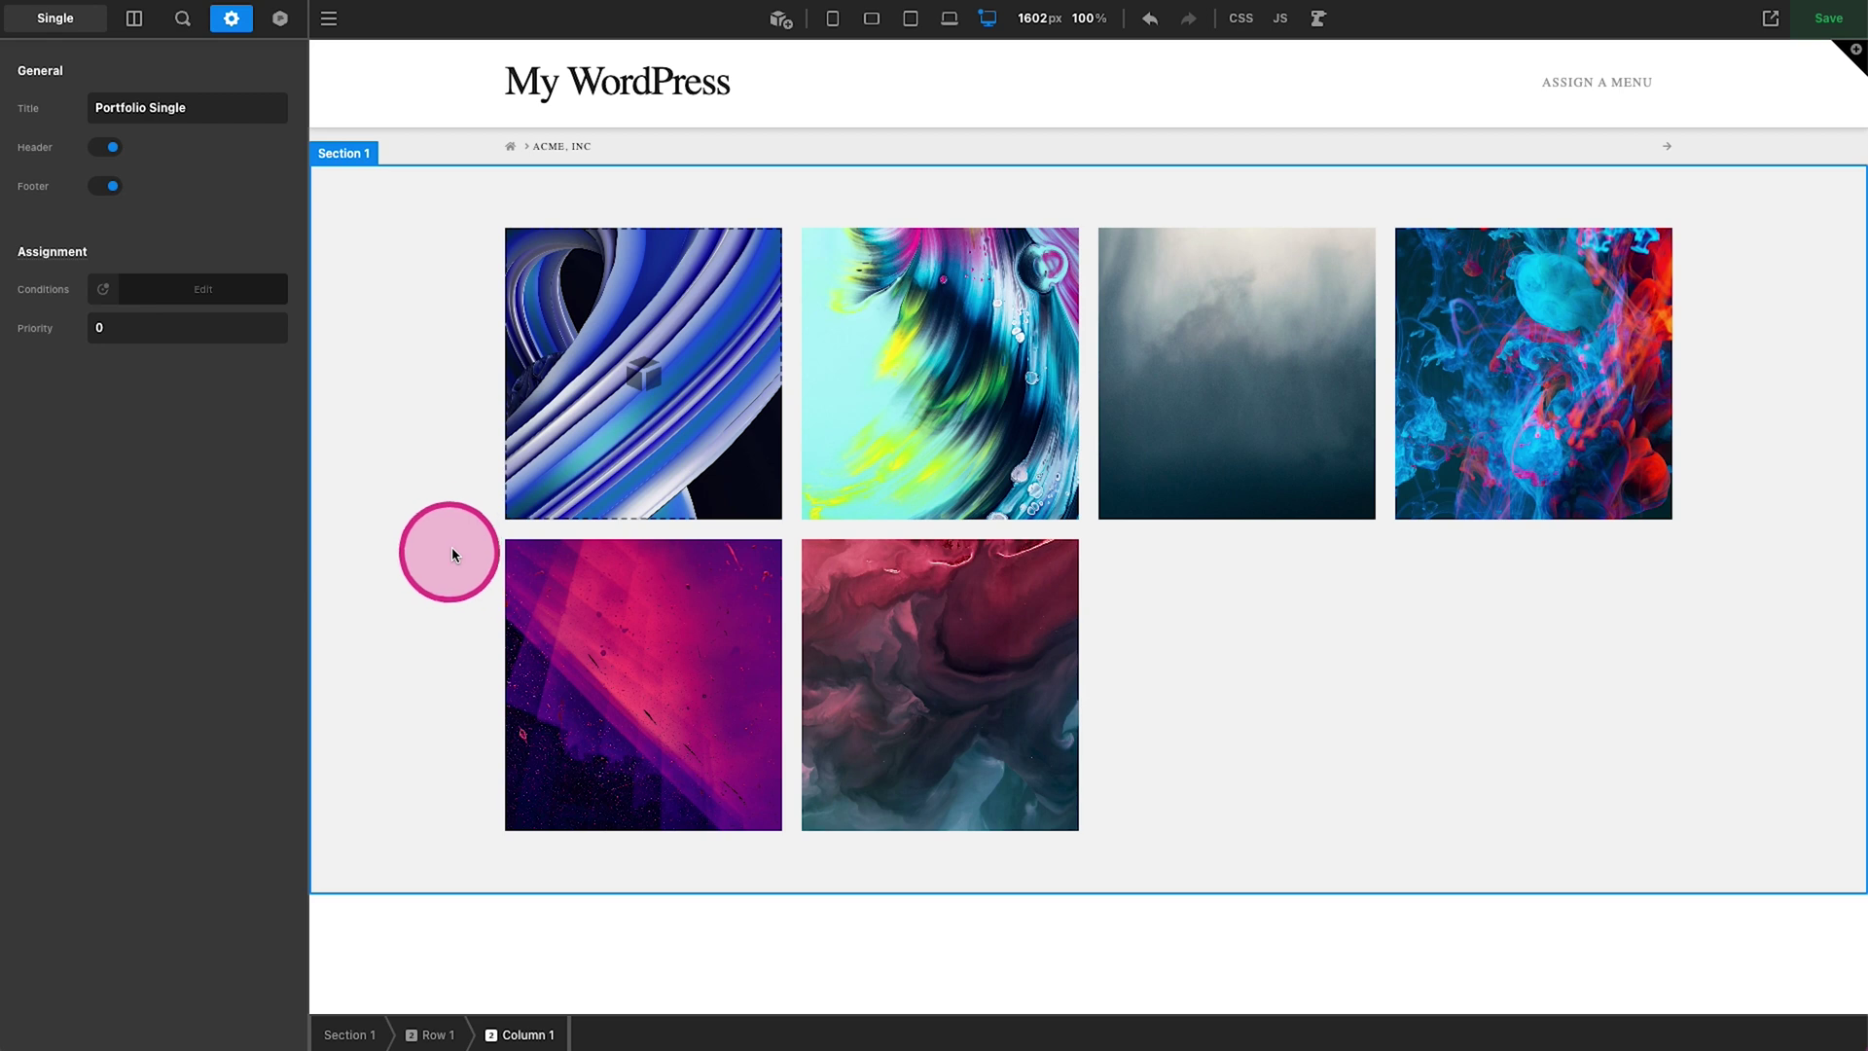
- Duplicate Section 1 so a copy sits below it
{"action": "left_click", "coordinate": [433, 520]}
{"action": "left_click", "coordinate": [78, 100]}
{"action": "scroll", "coordinate": [583, 759], "scroll_direction": "down", "scroll_amount": 5}
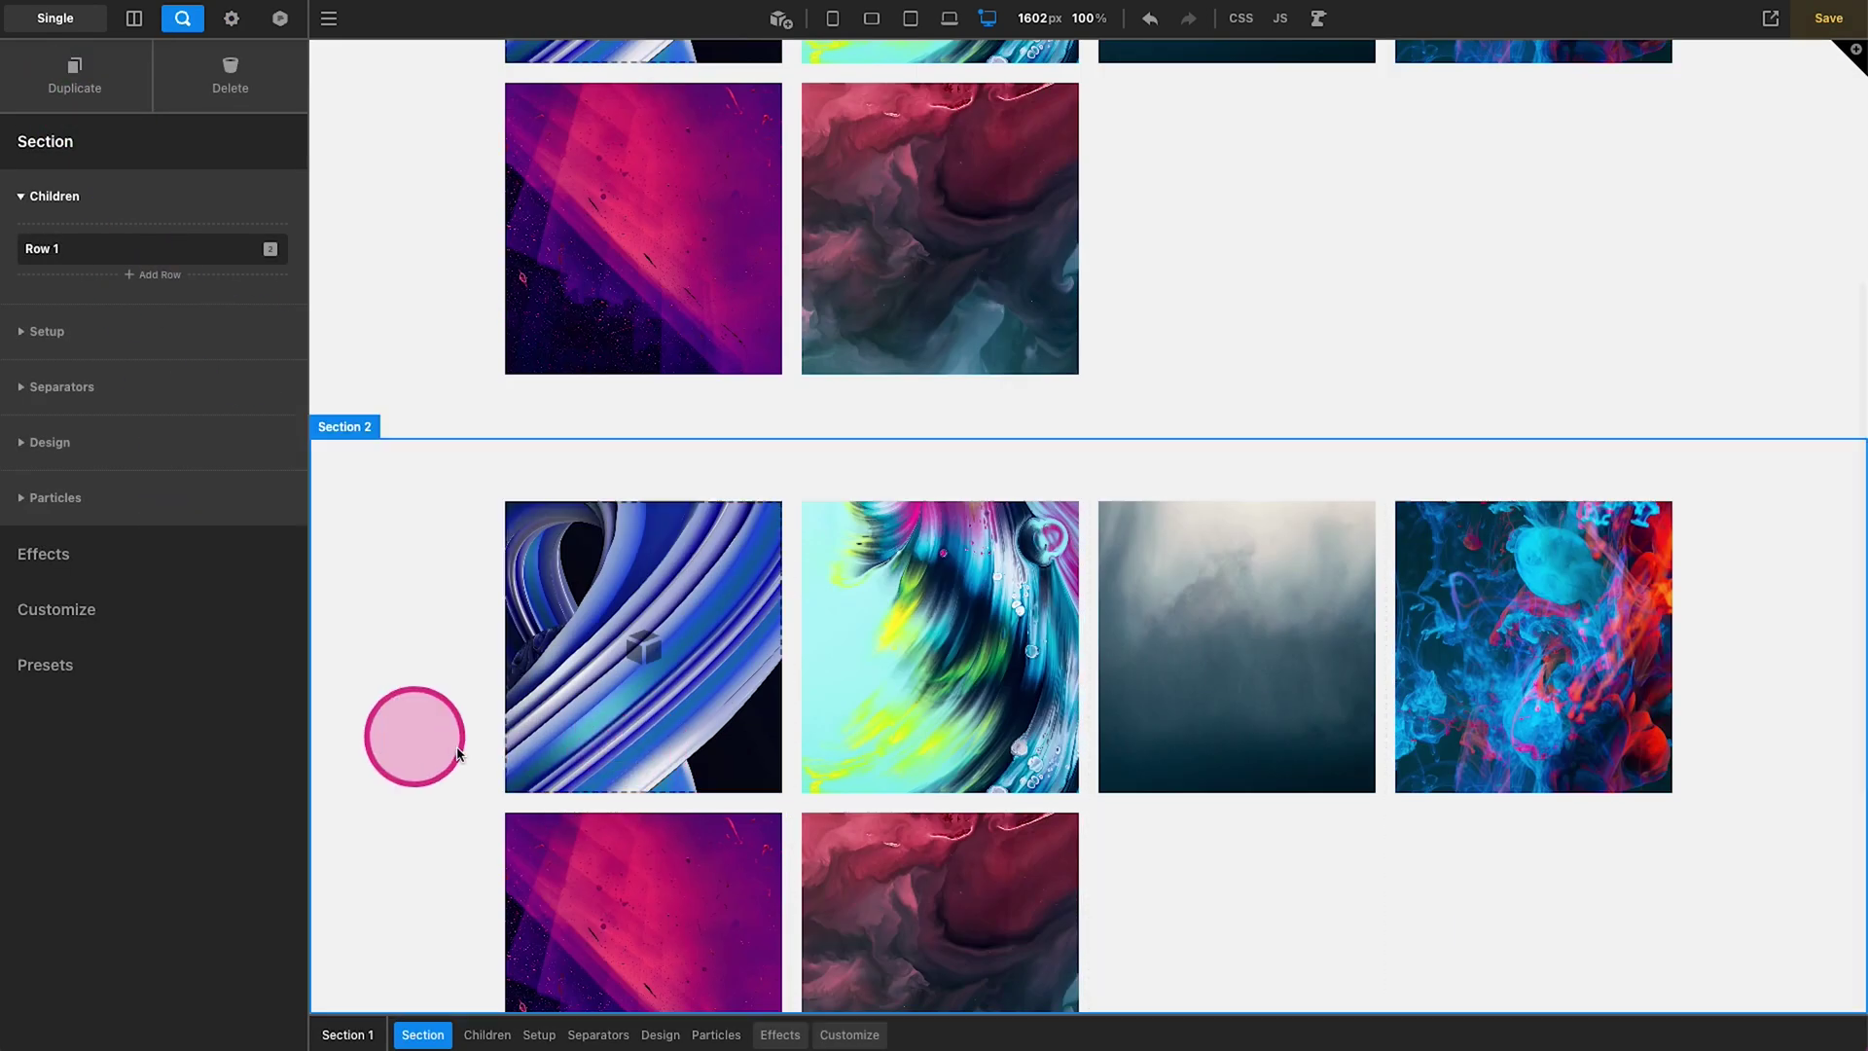
{"action": "scroll", "coordinate": [471, 767], "scroll_direction": "up", "scroll_amount": 5}
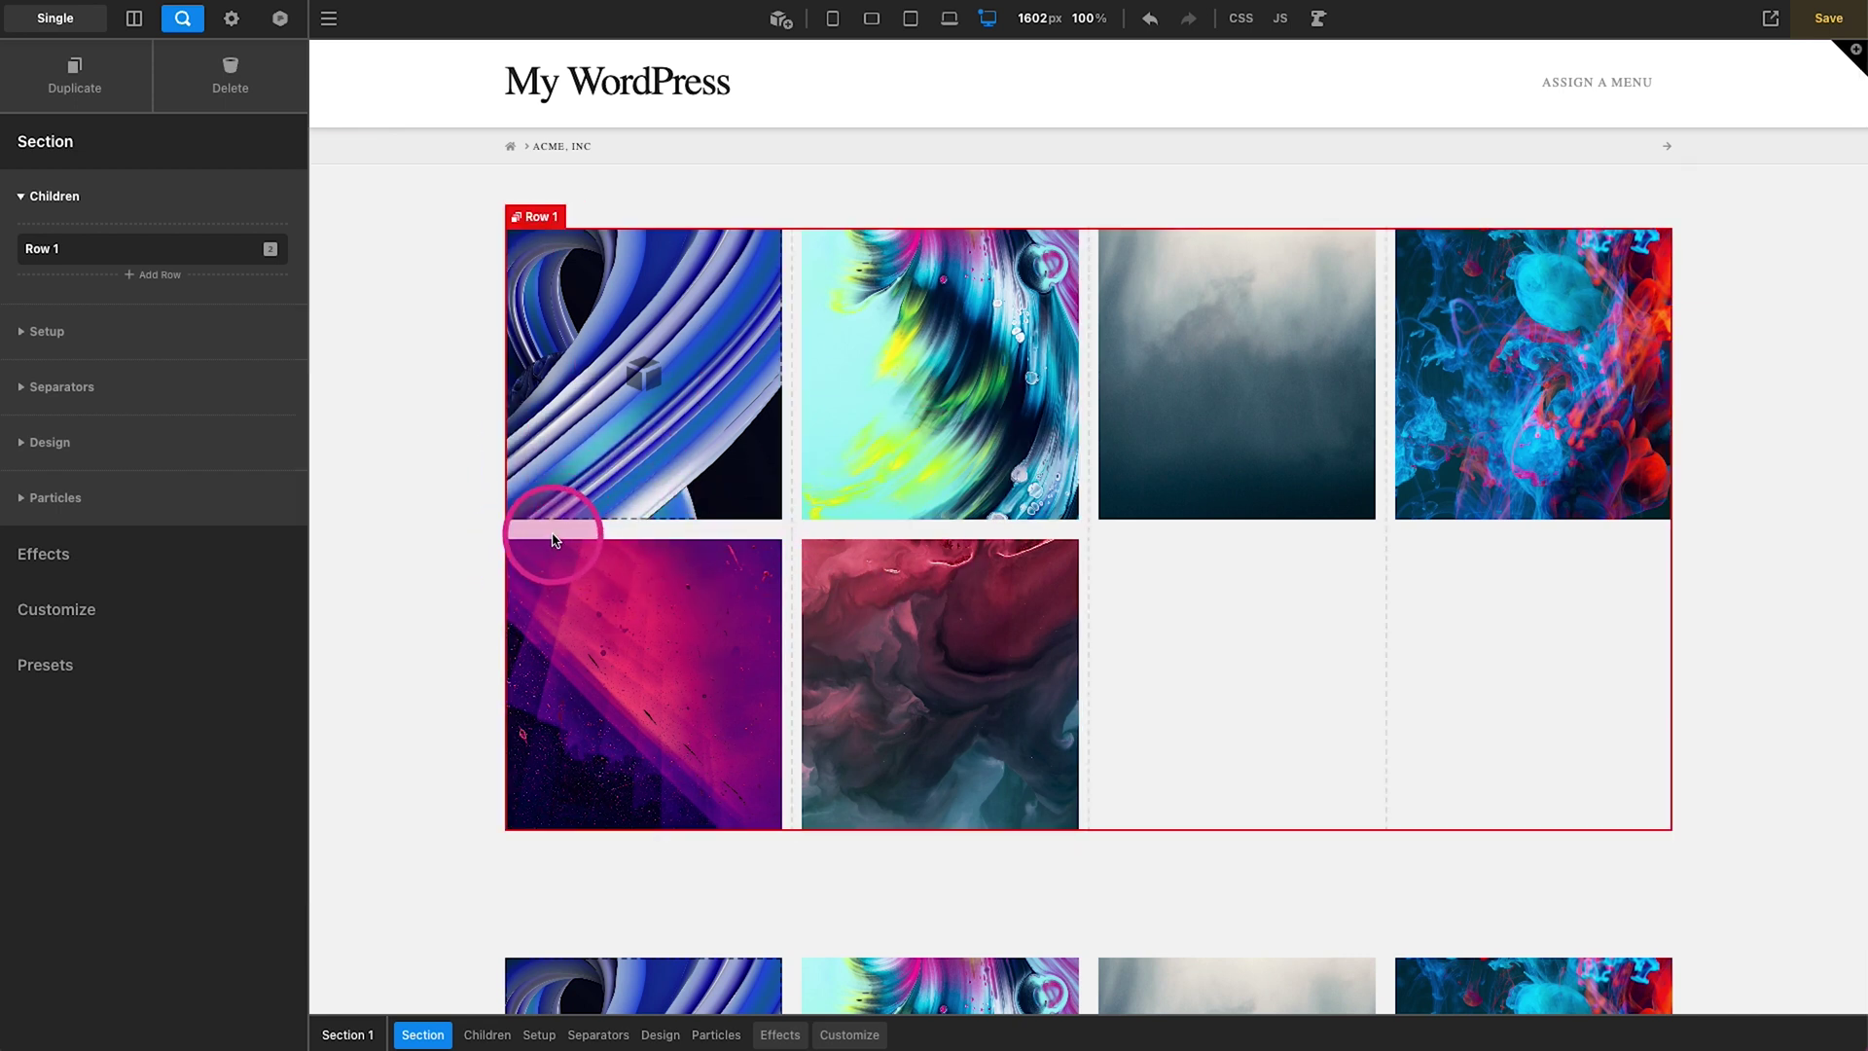
- Add a single-column row above the image grid and search elements for 'modal'
{"action": "left_click", "coordinate": [178, 224]}
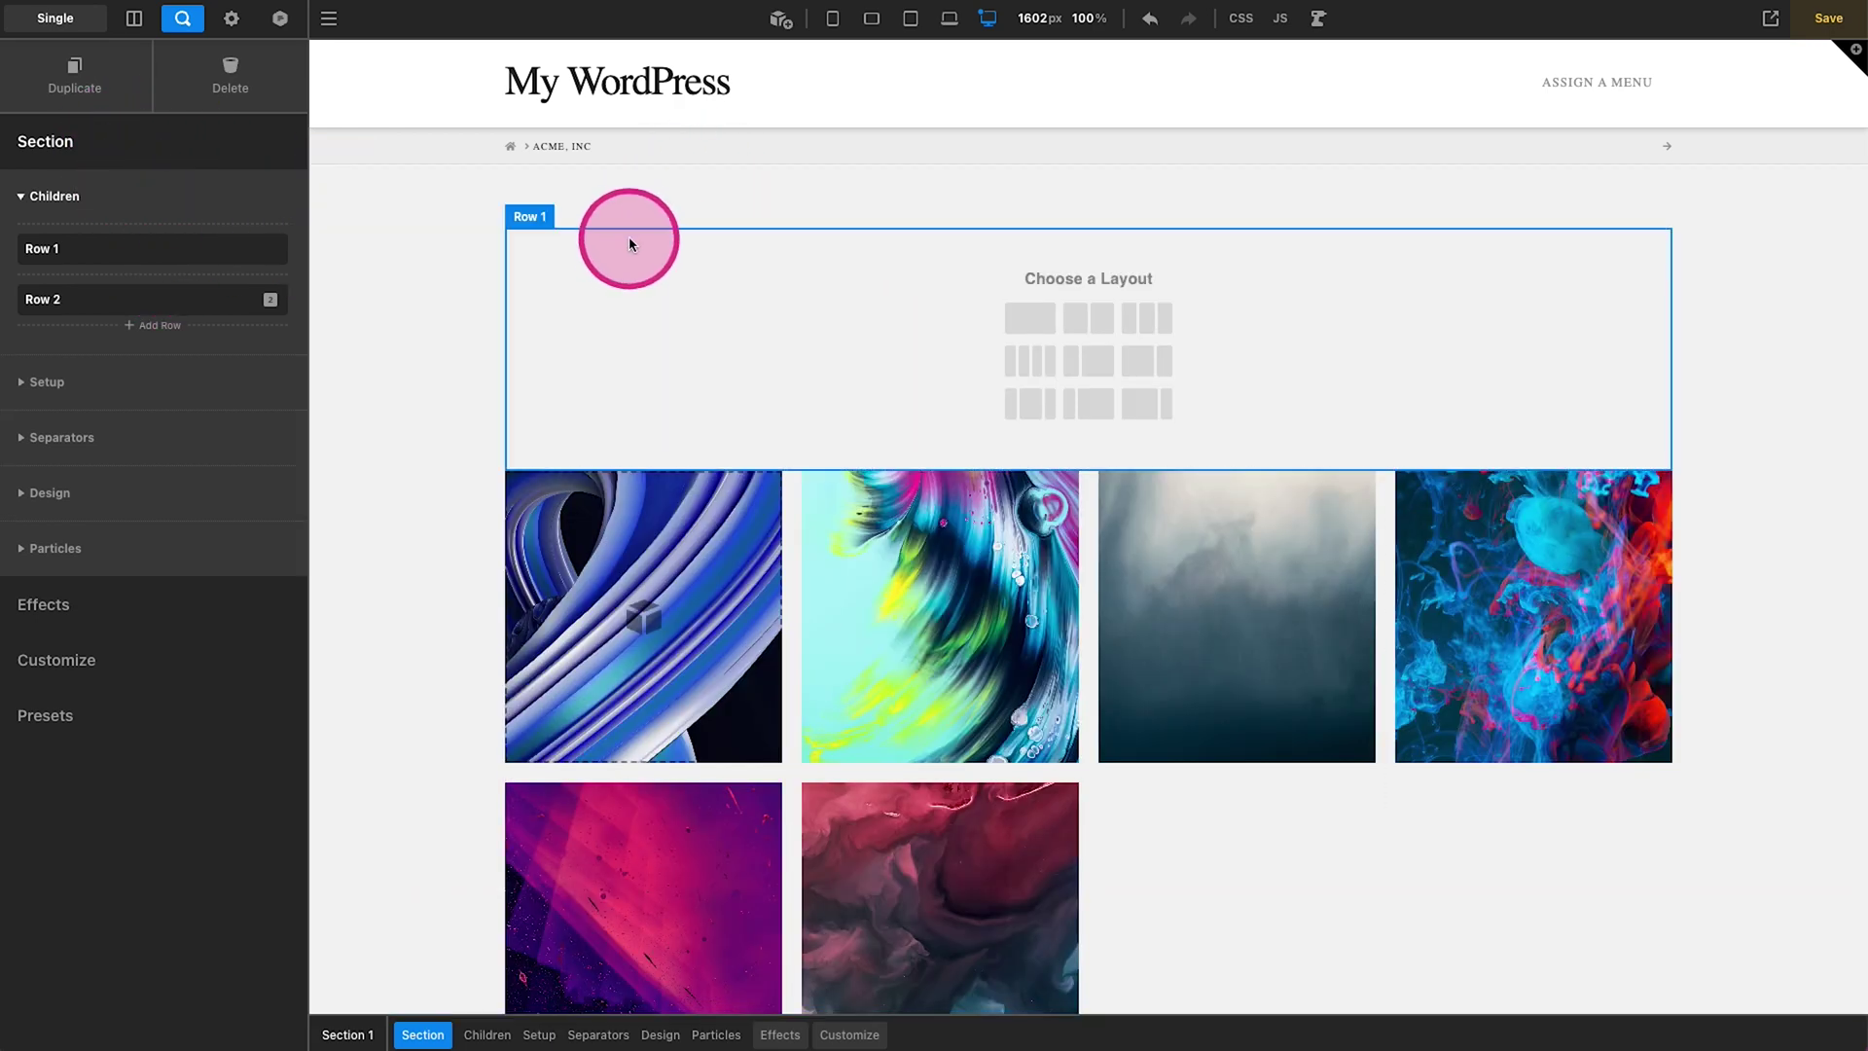
{"action": "left_click", "coordinate": [630, 241]}
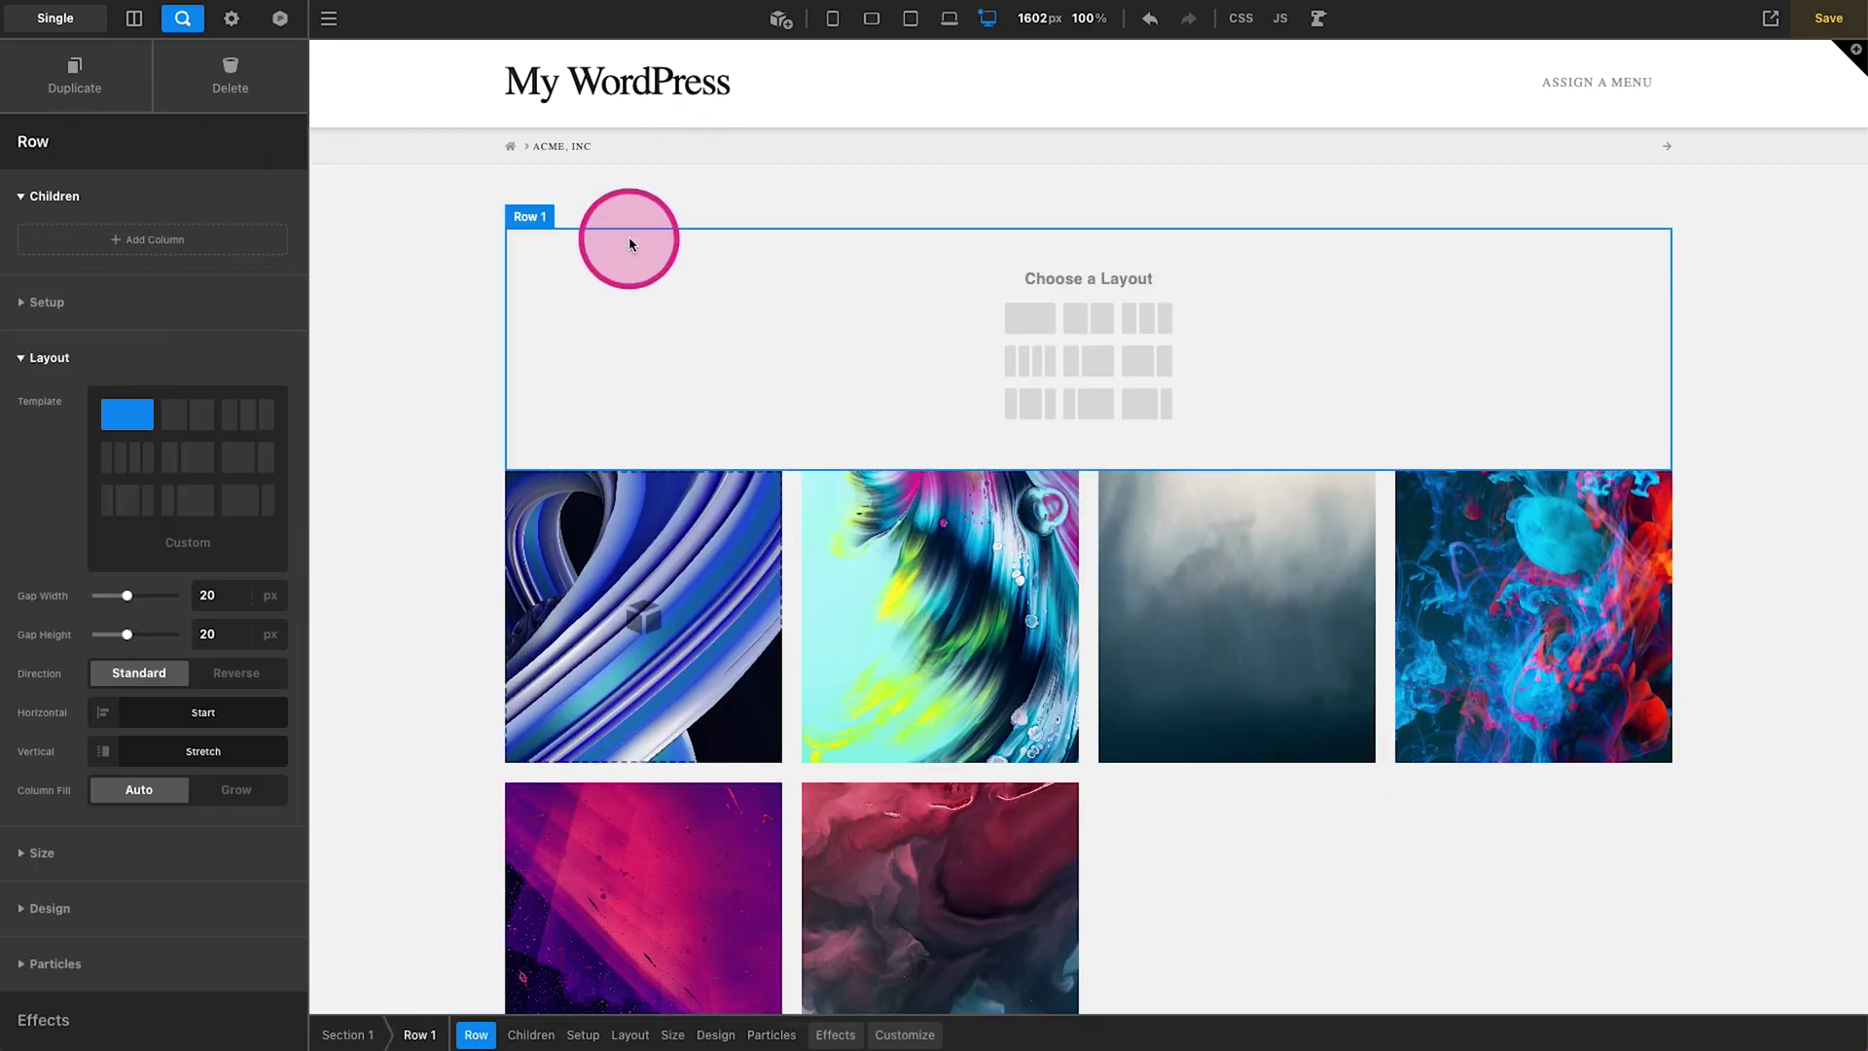
{"action": "left_click", "coordinate": [1030, 317]}
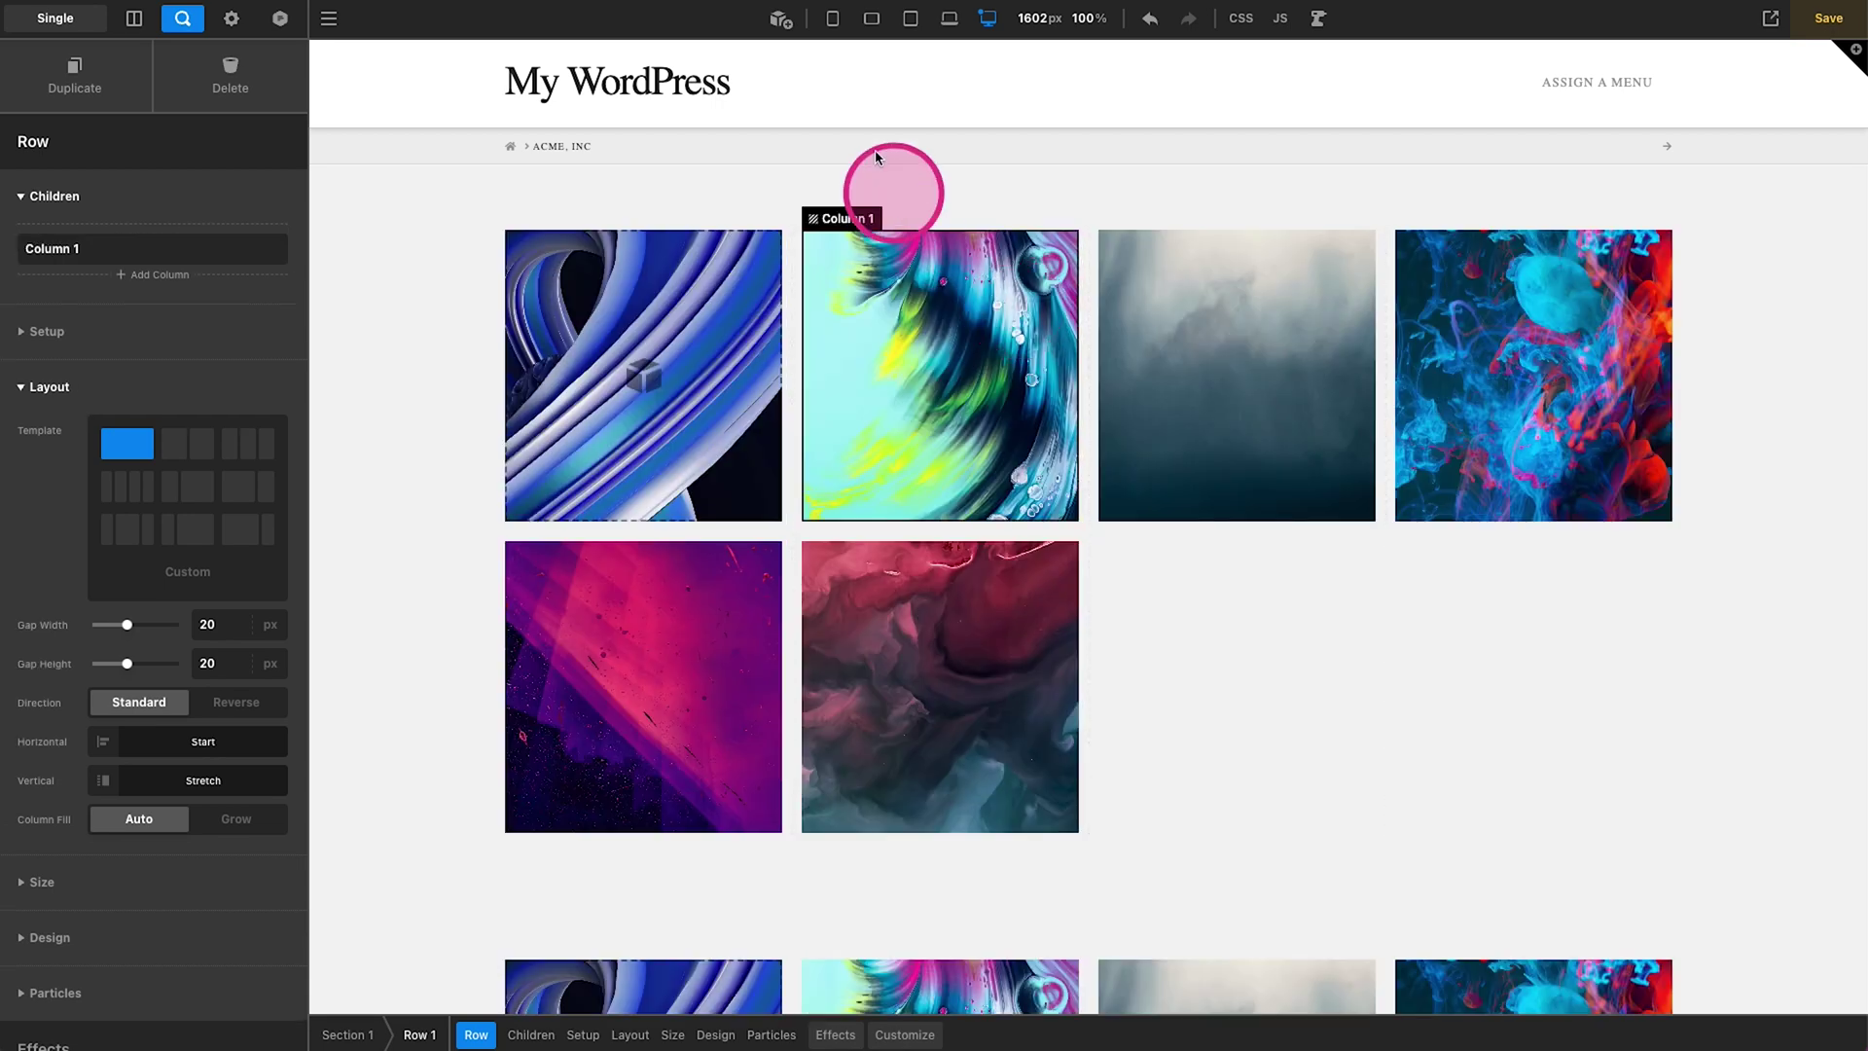
{"action": "left_click", "coordinate": [781, 19]}
{"action": "type", "text": "modal"}
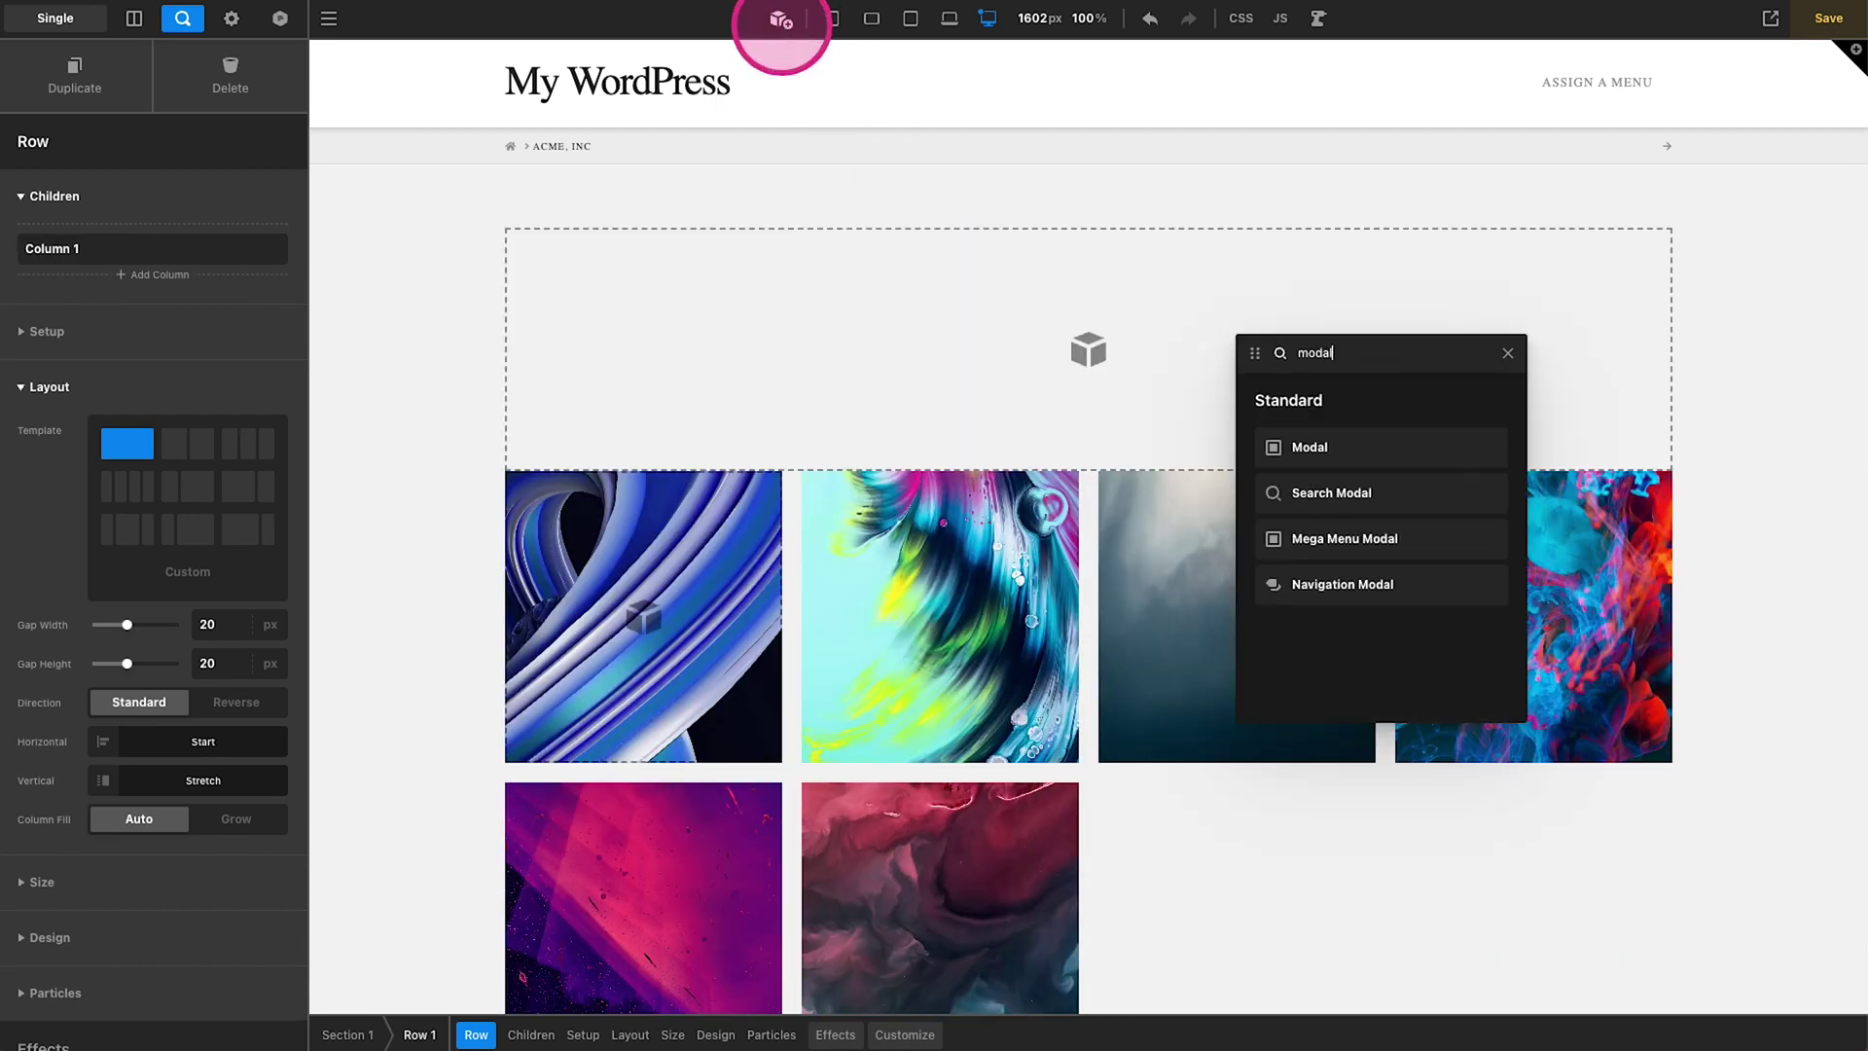
{"action": "left_click", "coordinate": [1340, 411]}
- Place a Modal element in the new column and enable a text label on its toggle
{"action": "left_click_drag", "start_coordinate": [1265, 447], "coordinate": [961, 387]}
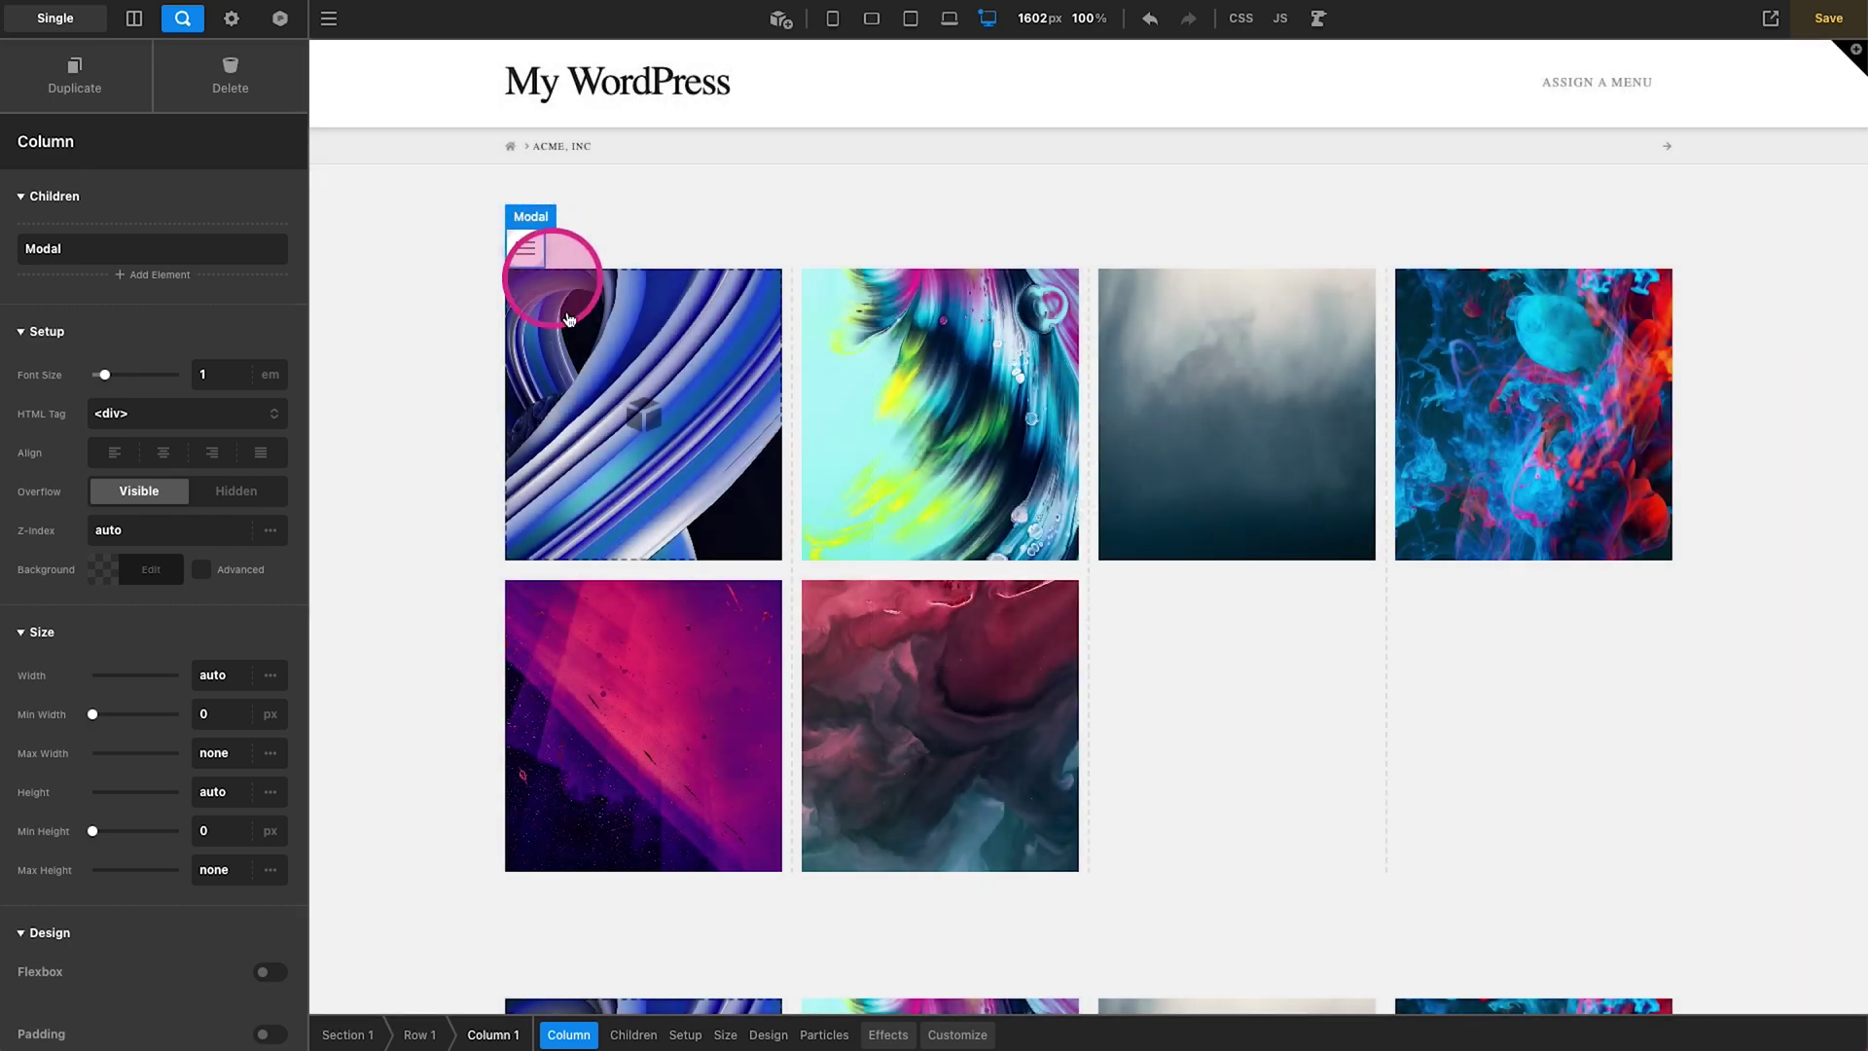
{"action": "left_click", "coordinate": [530, 253]}
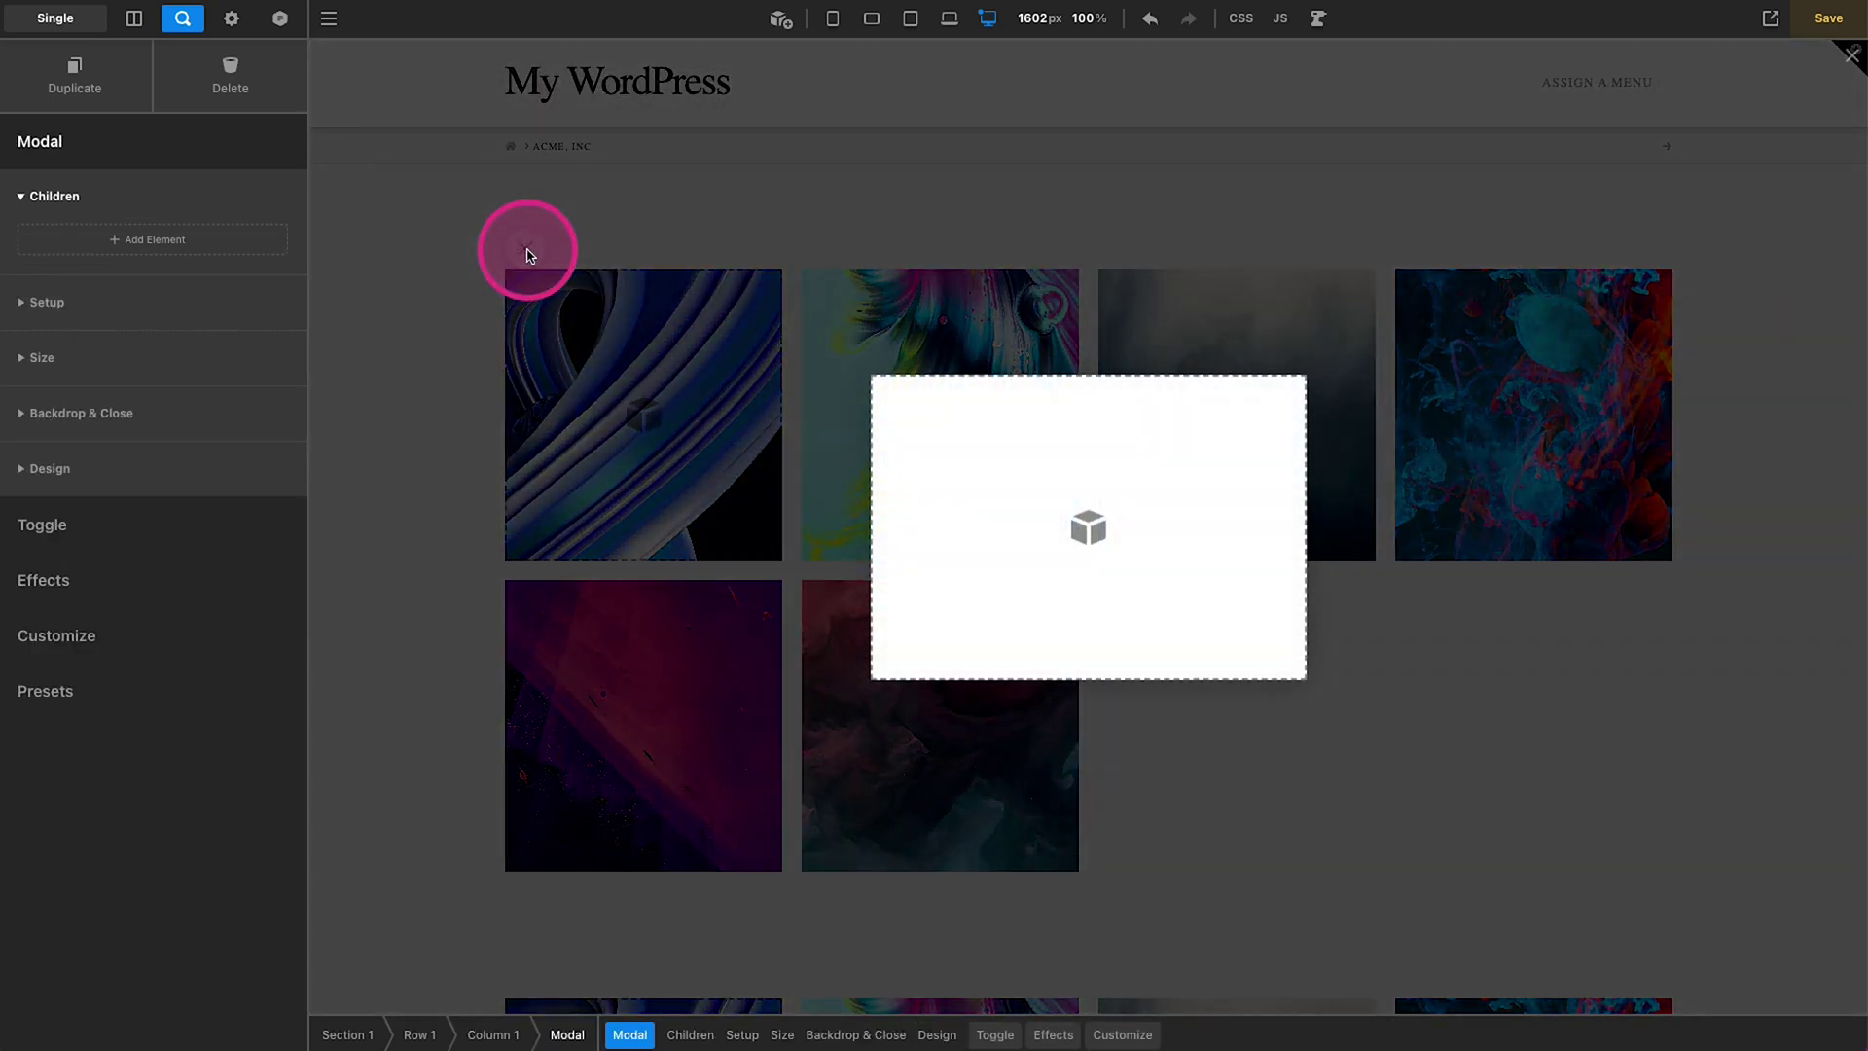
{"action": "left_click", "coordinate": [995, 1035]}
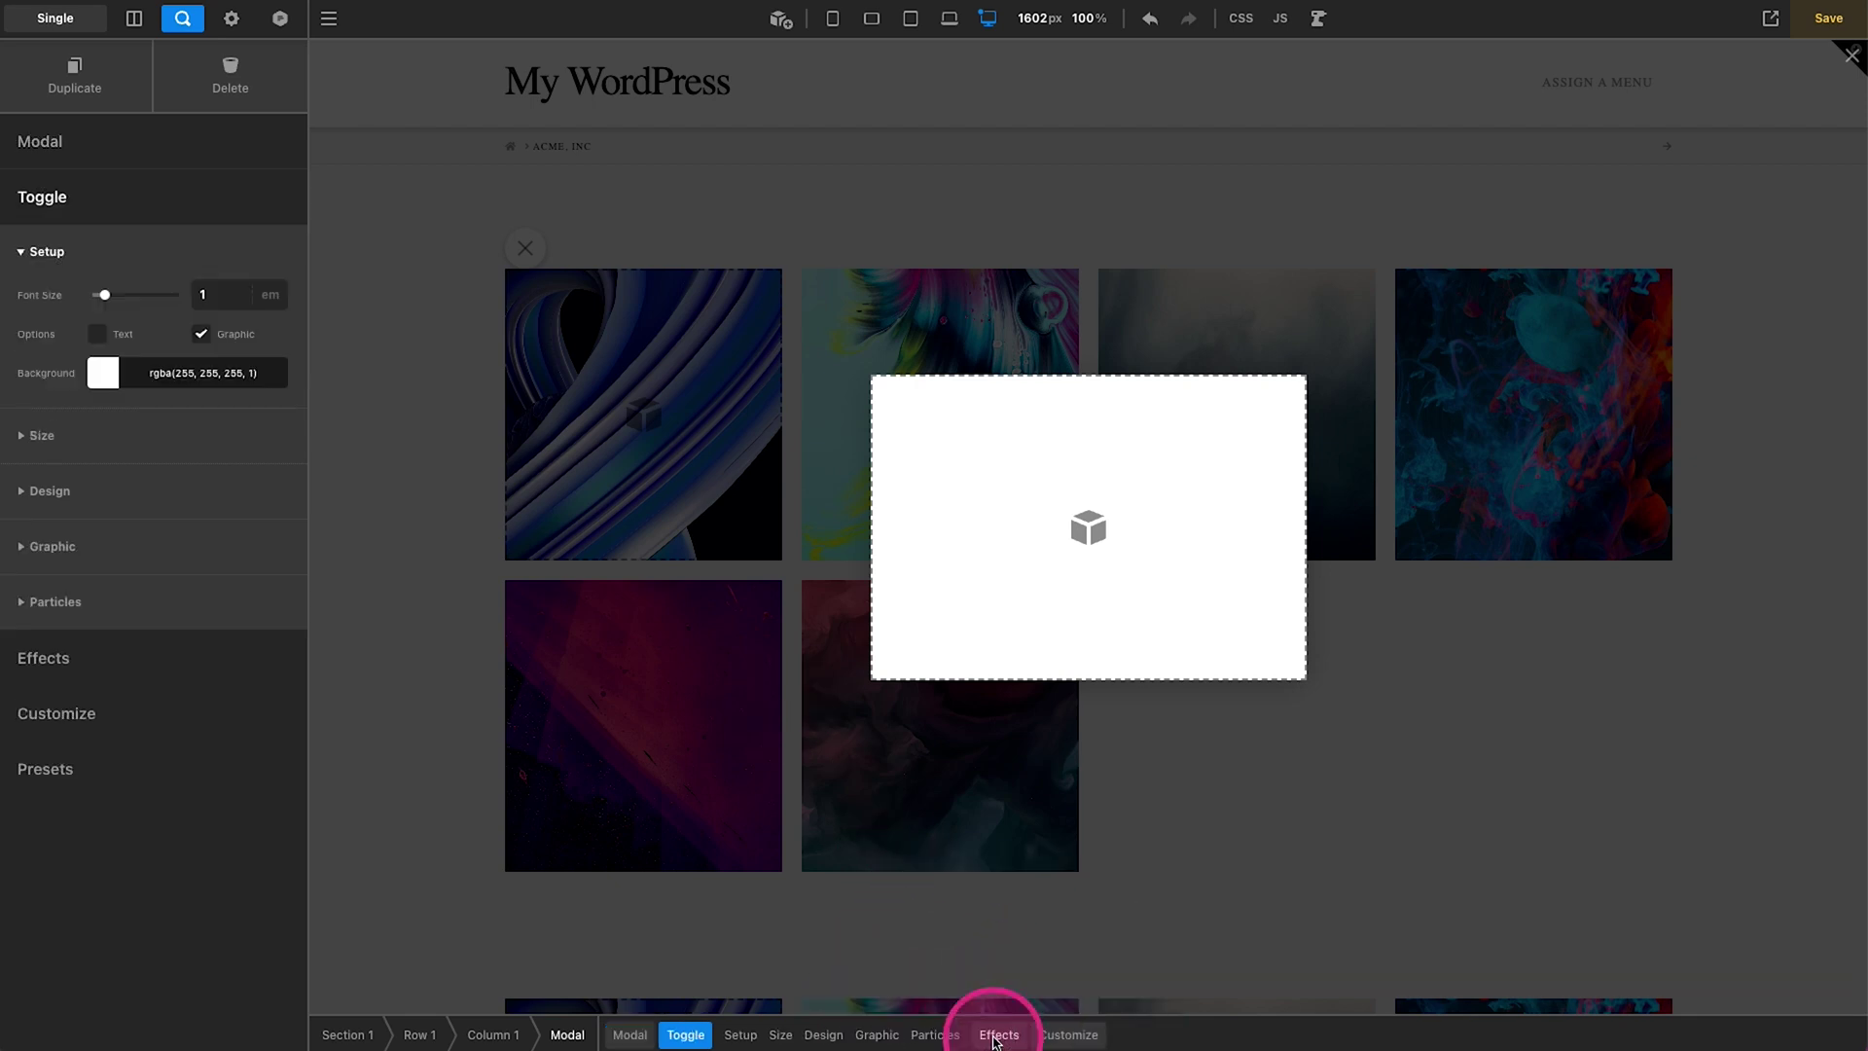
{"action": "left_click", "coordinate": [120, 337]}
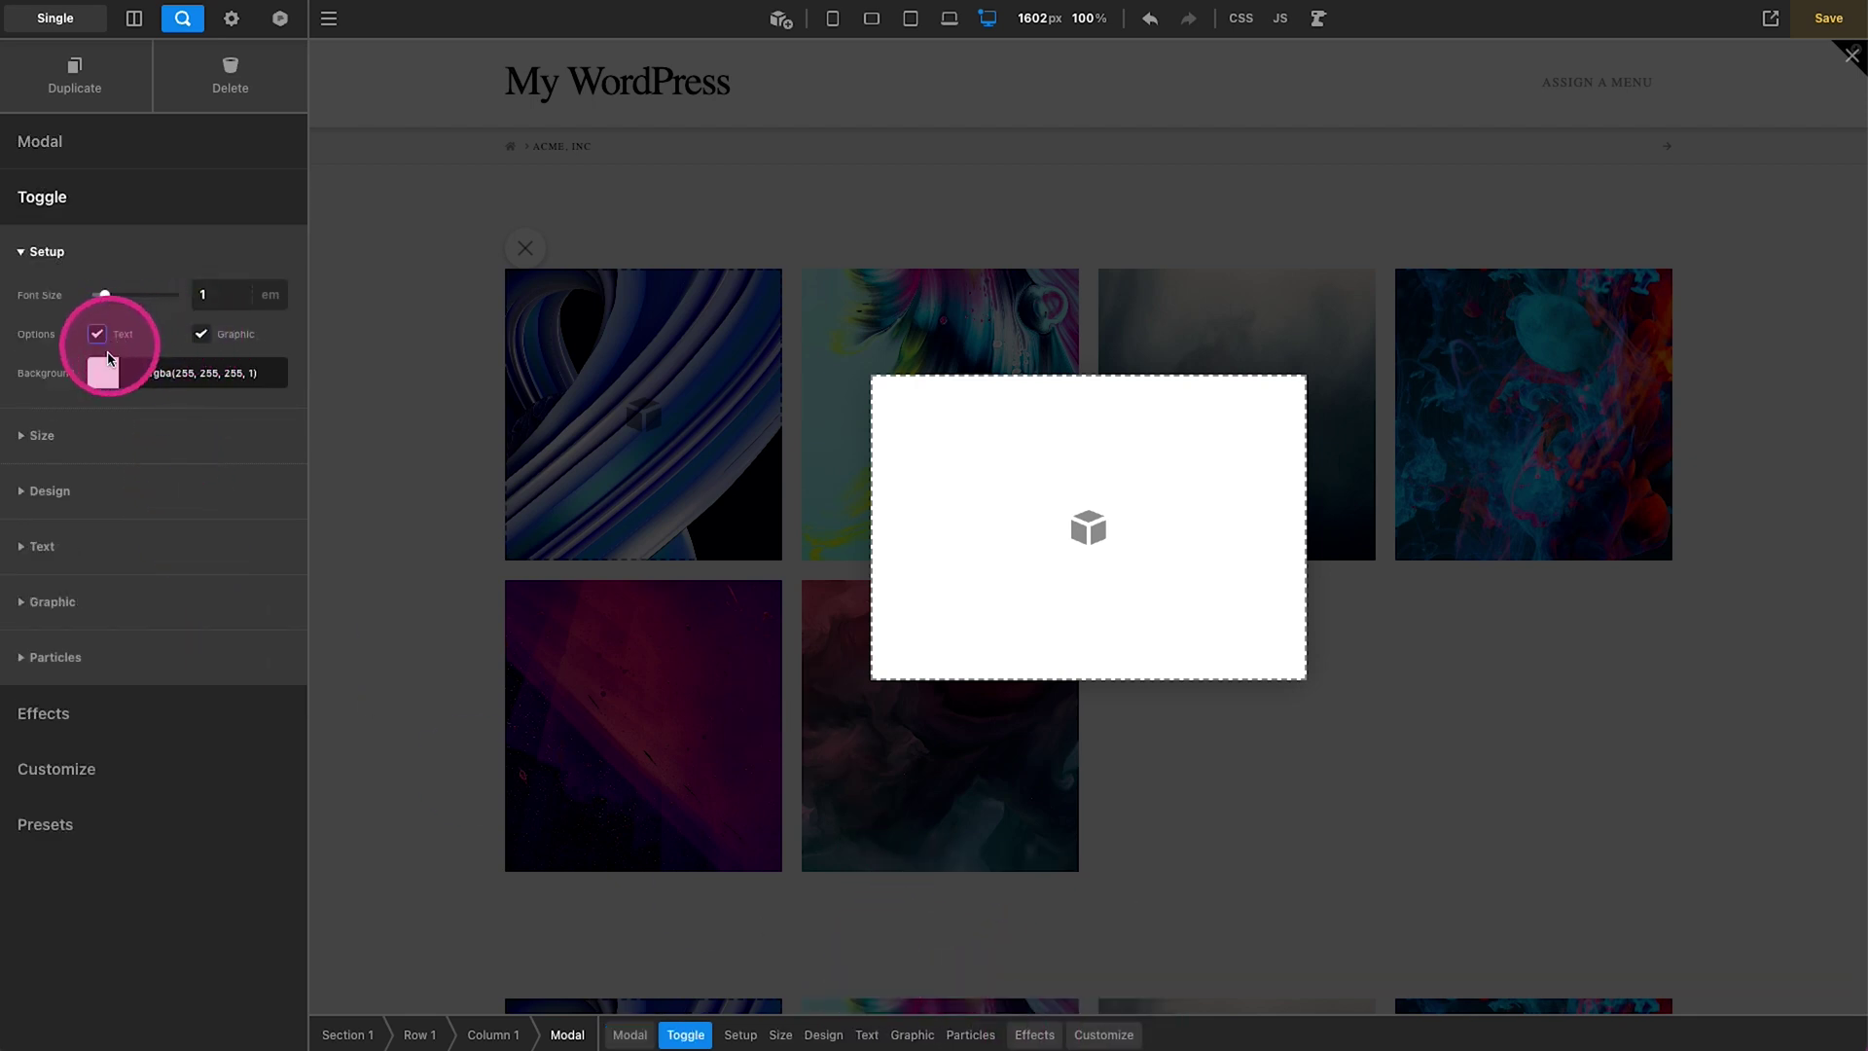
{"action": "left_click", "coordinate": [138, 437]}
{"action": "left_click", "coordinate": [229, 477]}
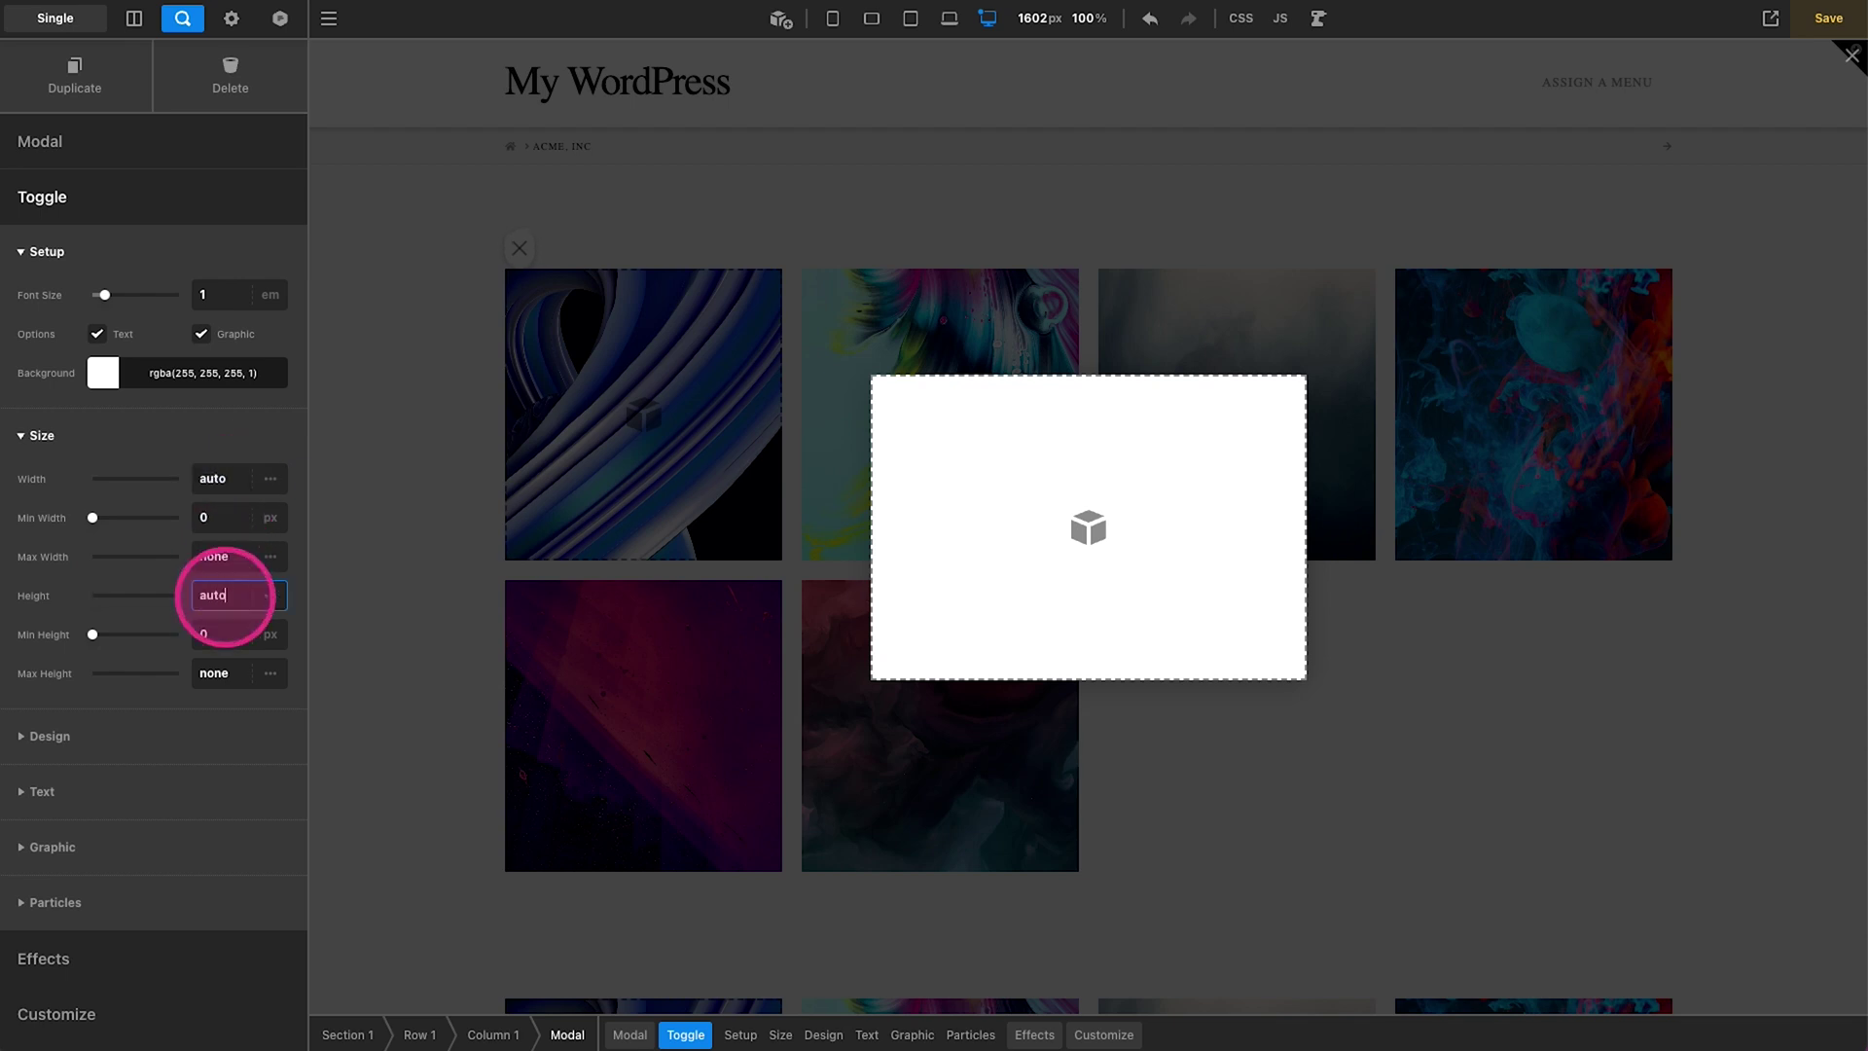
- Turn off the modal toggle's border radius and box shadow
{"action": "left_click", "coordinate": [133, 791]}
{"action": "scroll", "coordinate": [133, 788], "scroll_direction": "down", "scroll_amount": 4}
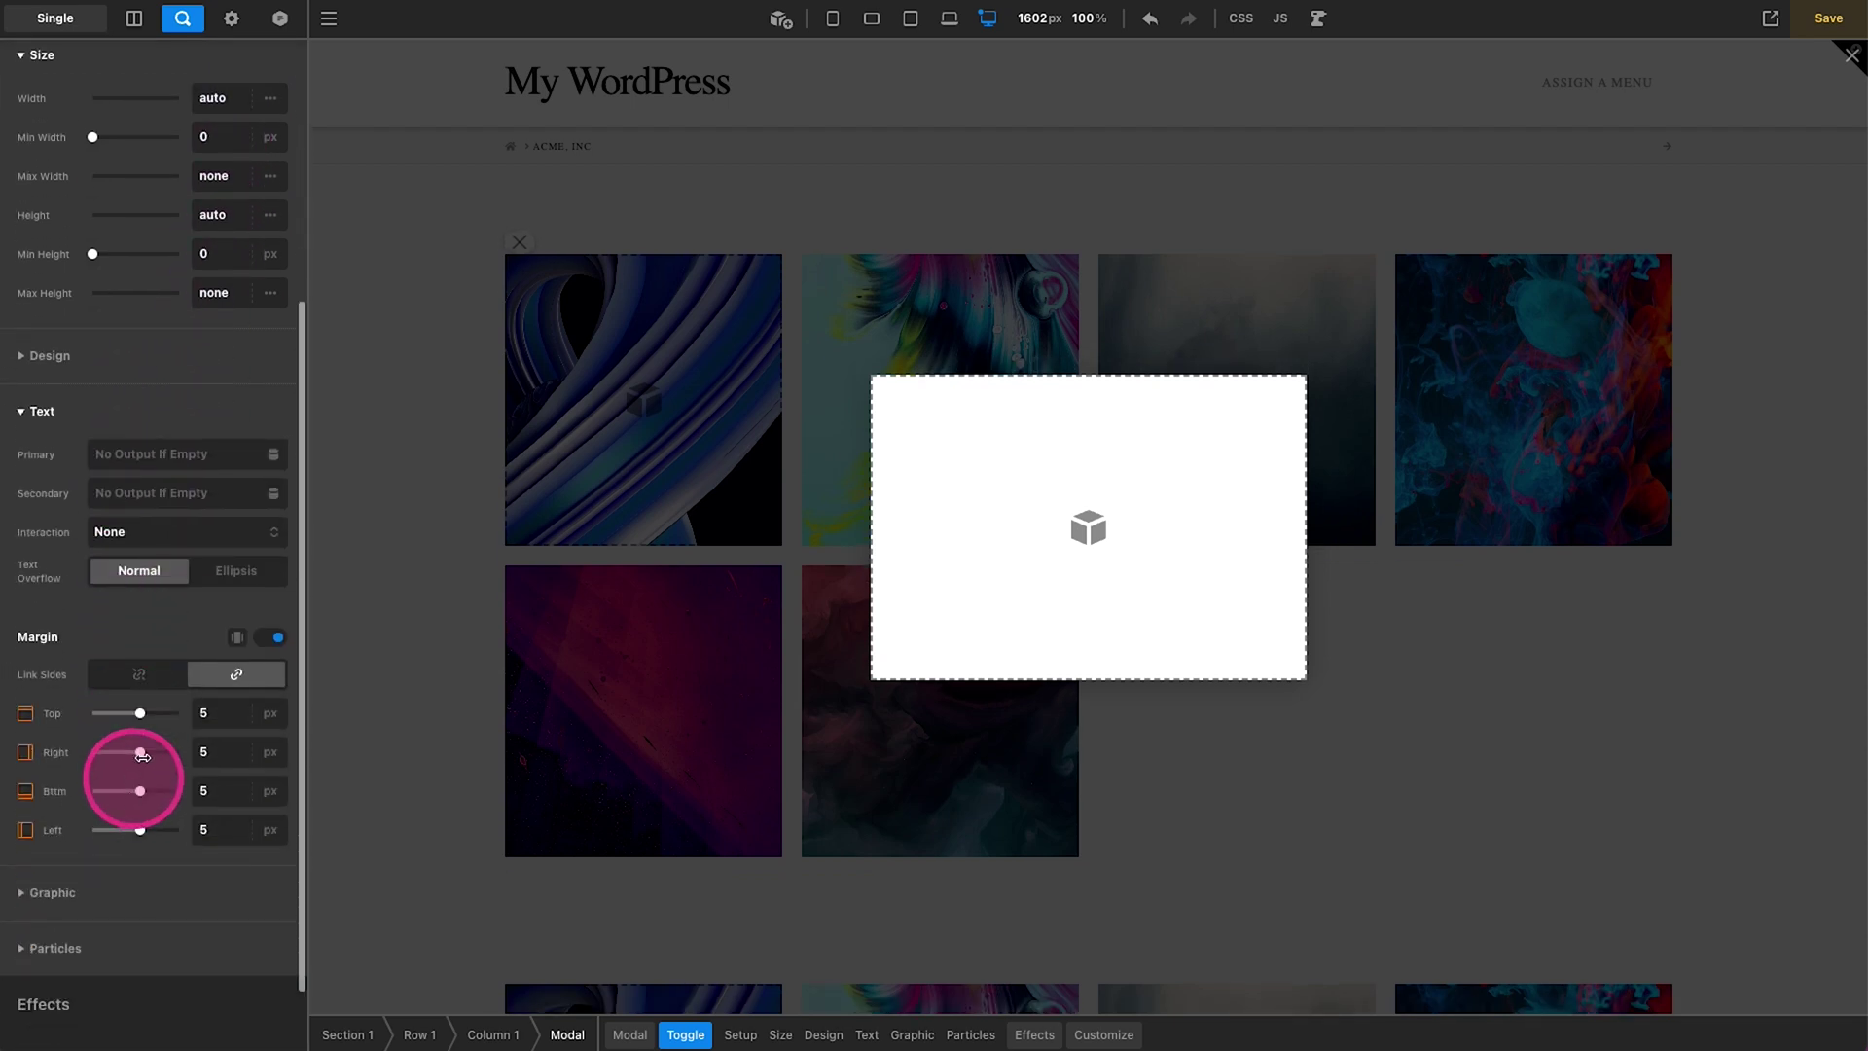
{"action": "left_click", "coordinate": [84, 356]}
{"action": "left_click", "coordinate": [264, 802]}
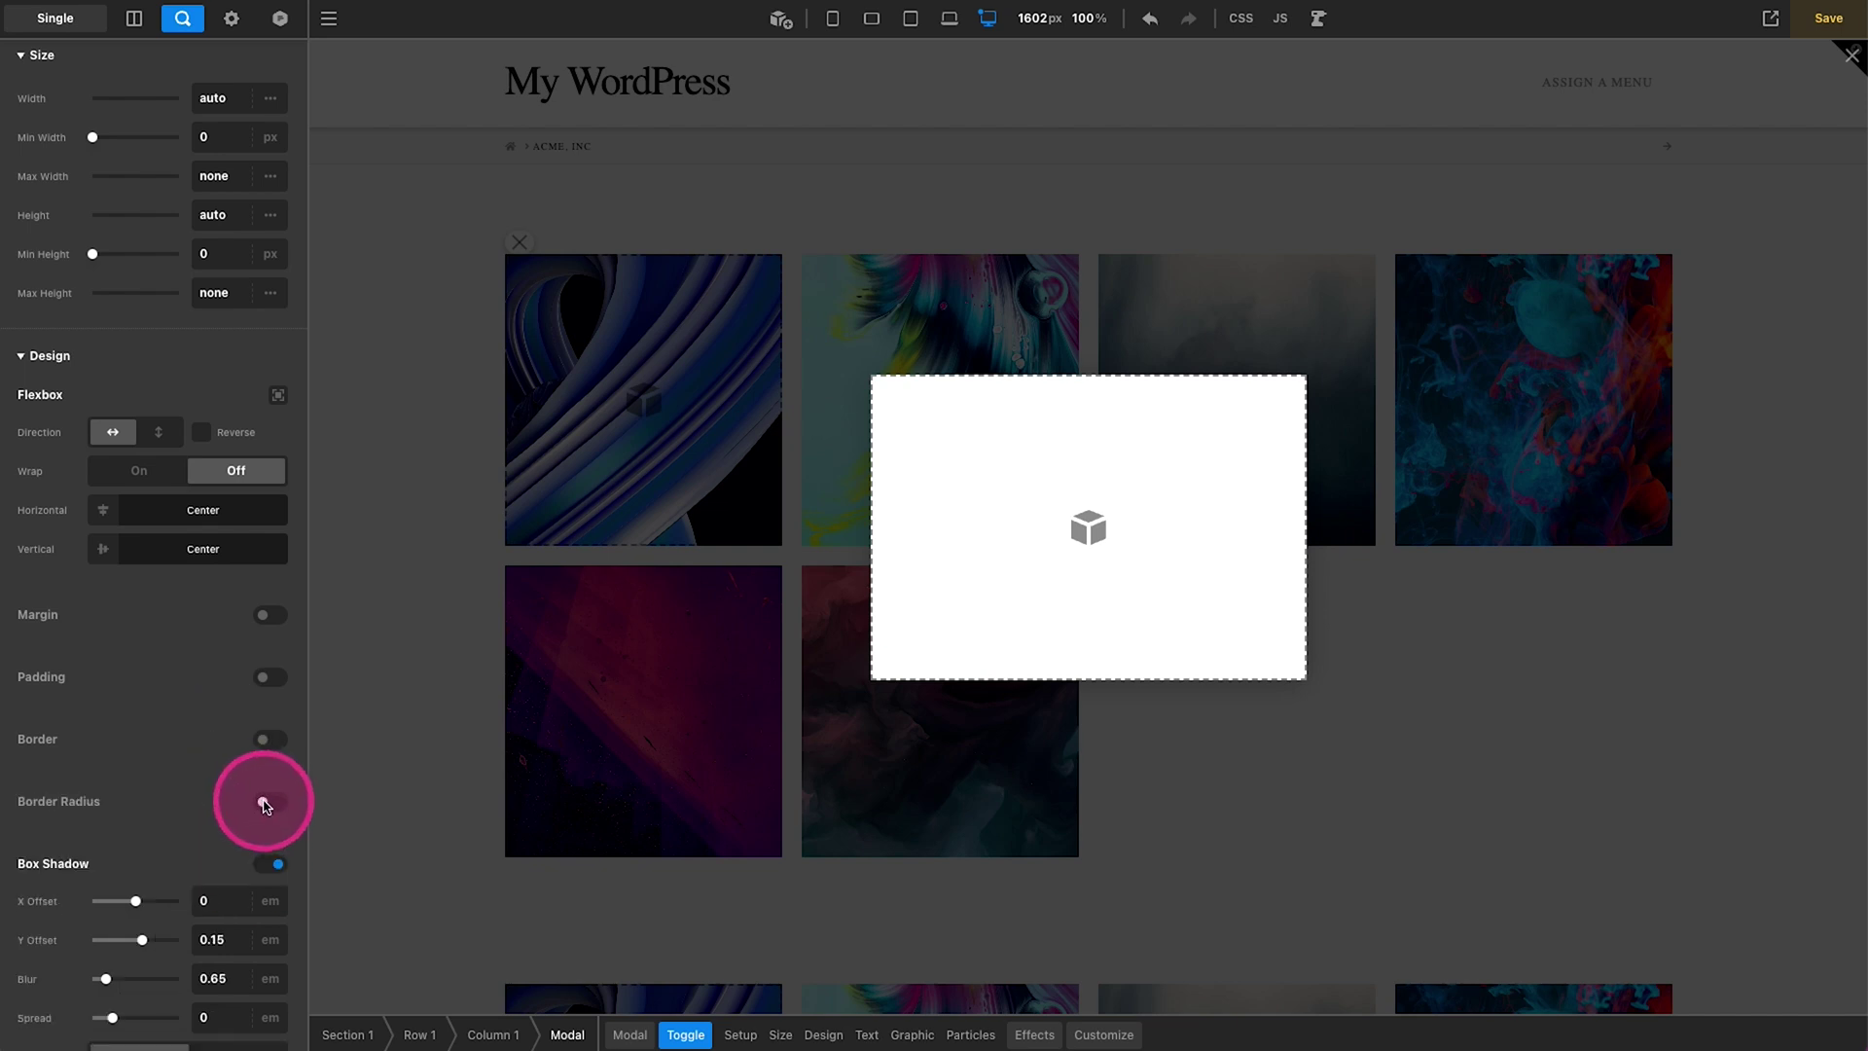
{"action": "scroll", "coordinate": [267, 775], "scroll_direction": "down", "scroll_amount": 2}
{"action": "left_click", "coordinate": [269, 701]}
{"action": "scroll", "coordinate": [267, 701], "scroll_direction": "down", "scroll_amount": 4}
{"action": "left_click", "coordinate": [270, 624]}
- Set the toggle label to 'View Gallery' and make its background transparent
{"action": "left_click", "coordinate": [115, 449]}
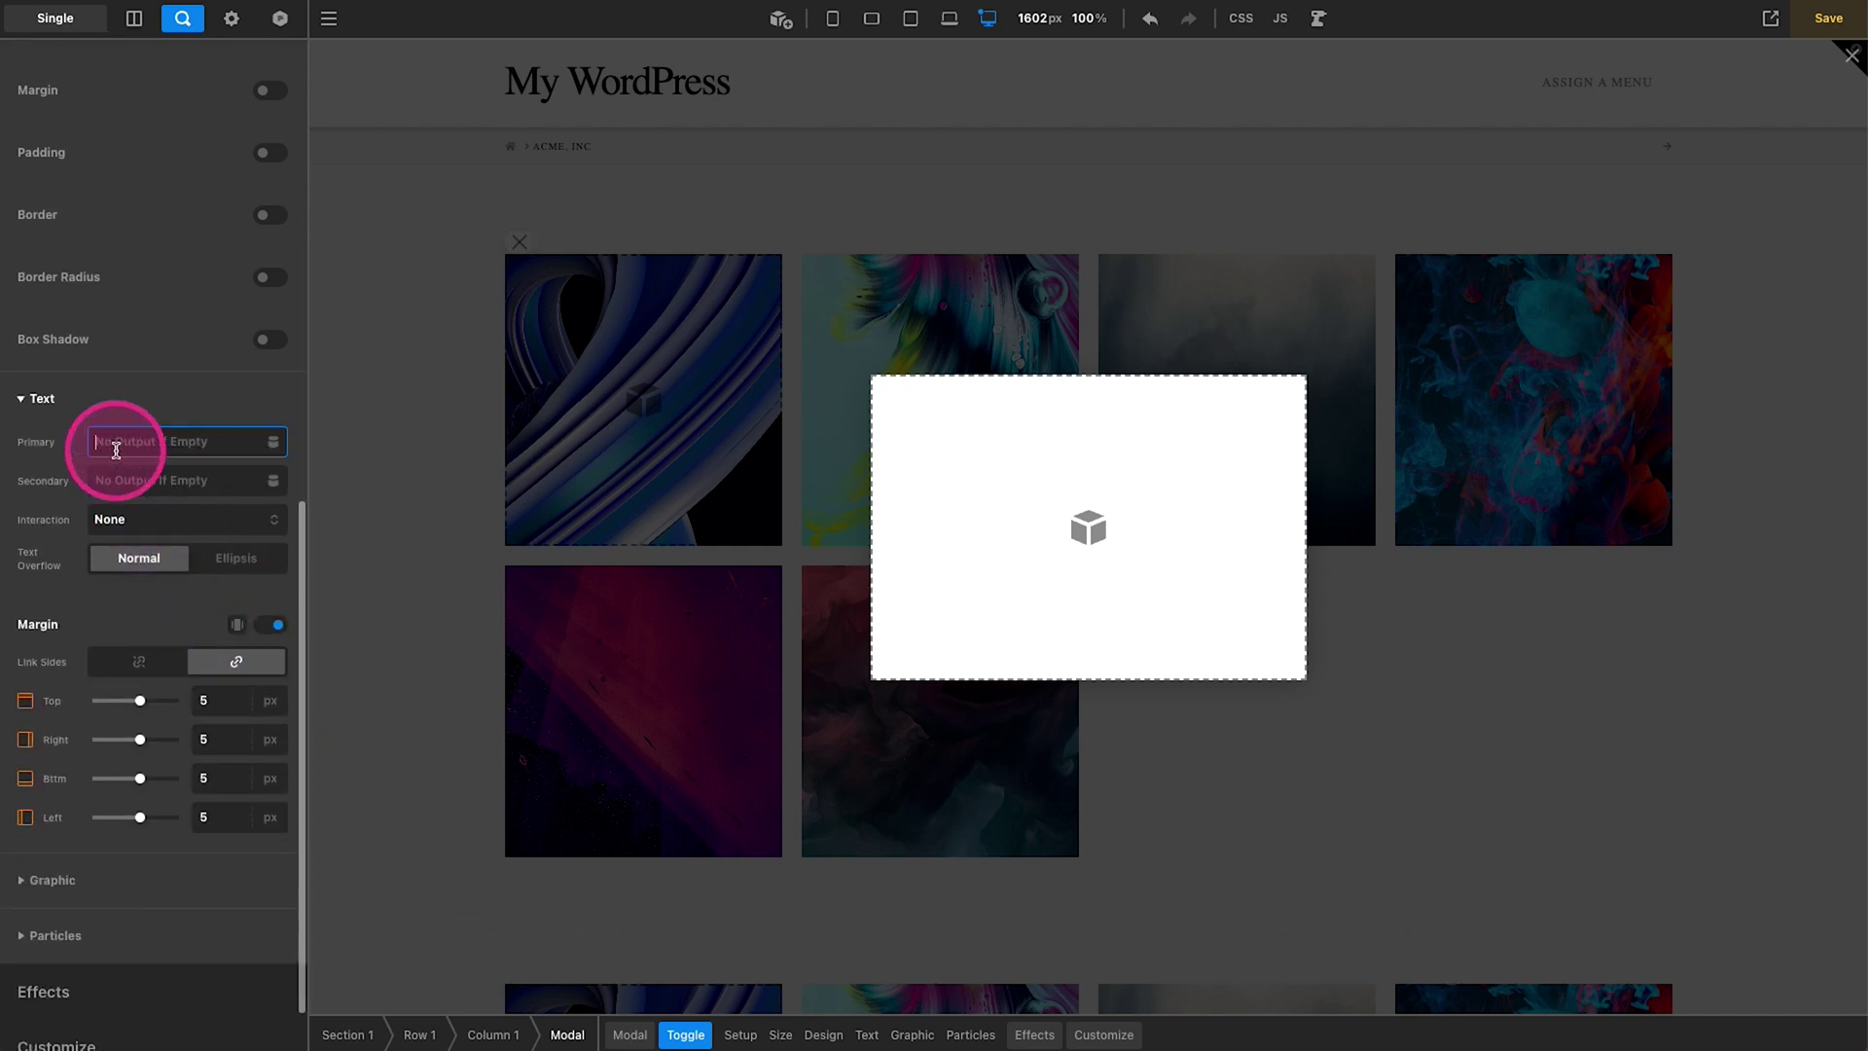
{"action": "type", "text": "View Galler"}
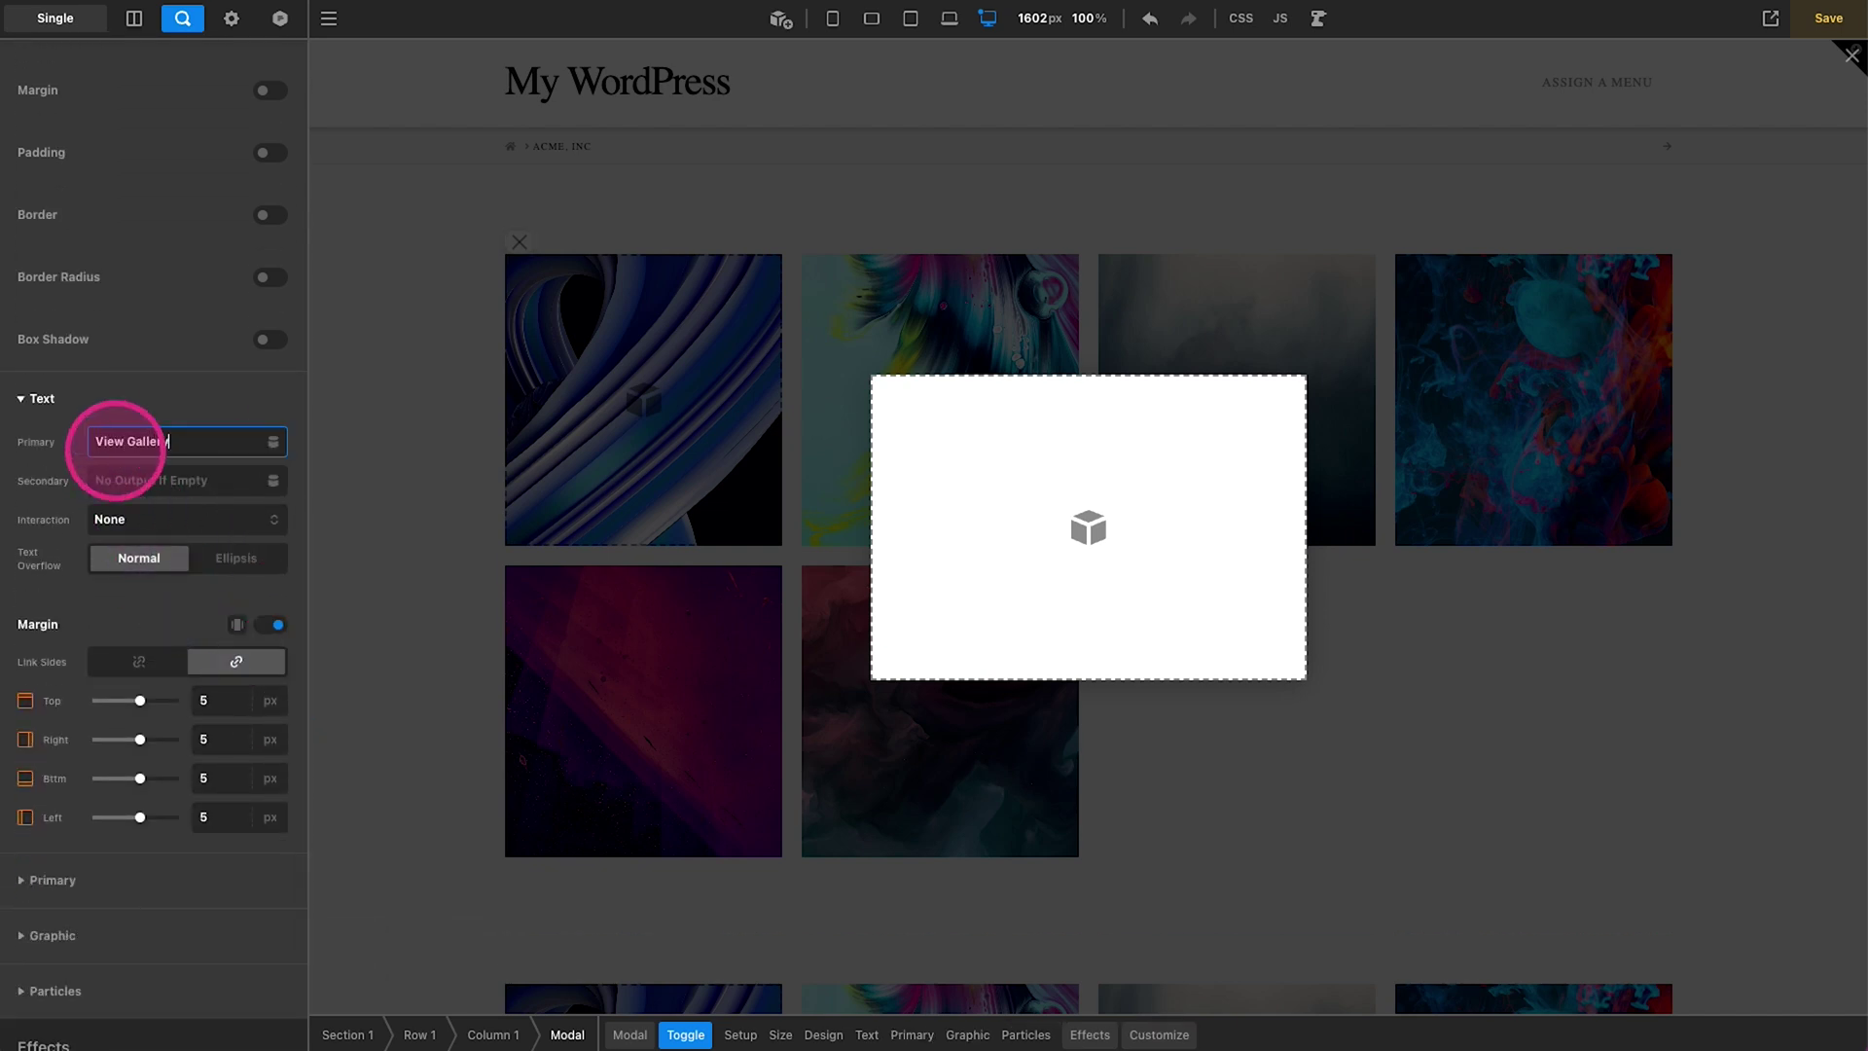
{"action": "type", "text": "y"}
{"action": "scroll", "coordinate": [175, 603], "scroll_direction": "down", "scroll_amount": 1}
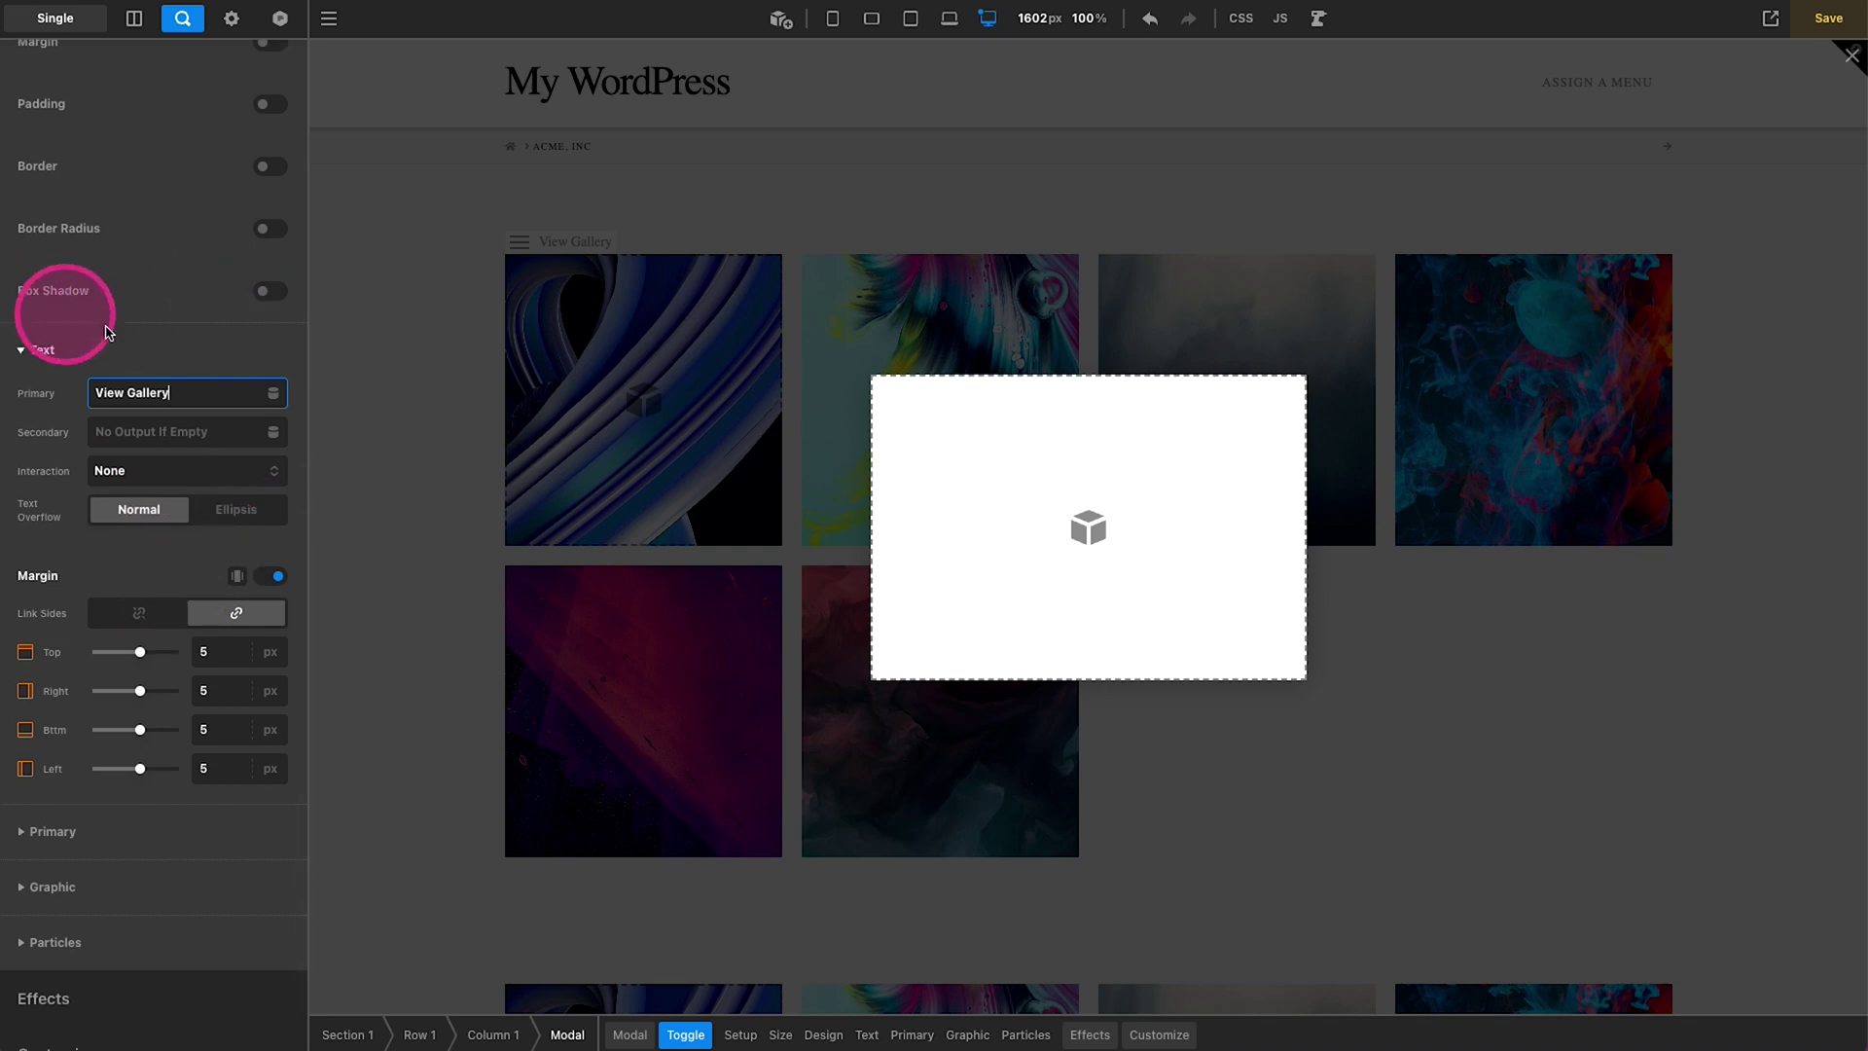
{"action": "scroll", "coordinate": [166, 395], "scroll_direction": "up", "scroll_amount": 10}
{"action": "left_click", "coordinate": [224, 283]}
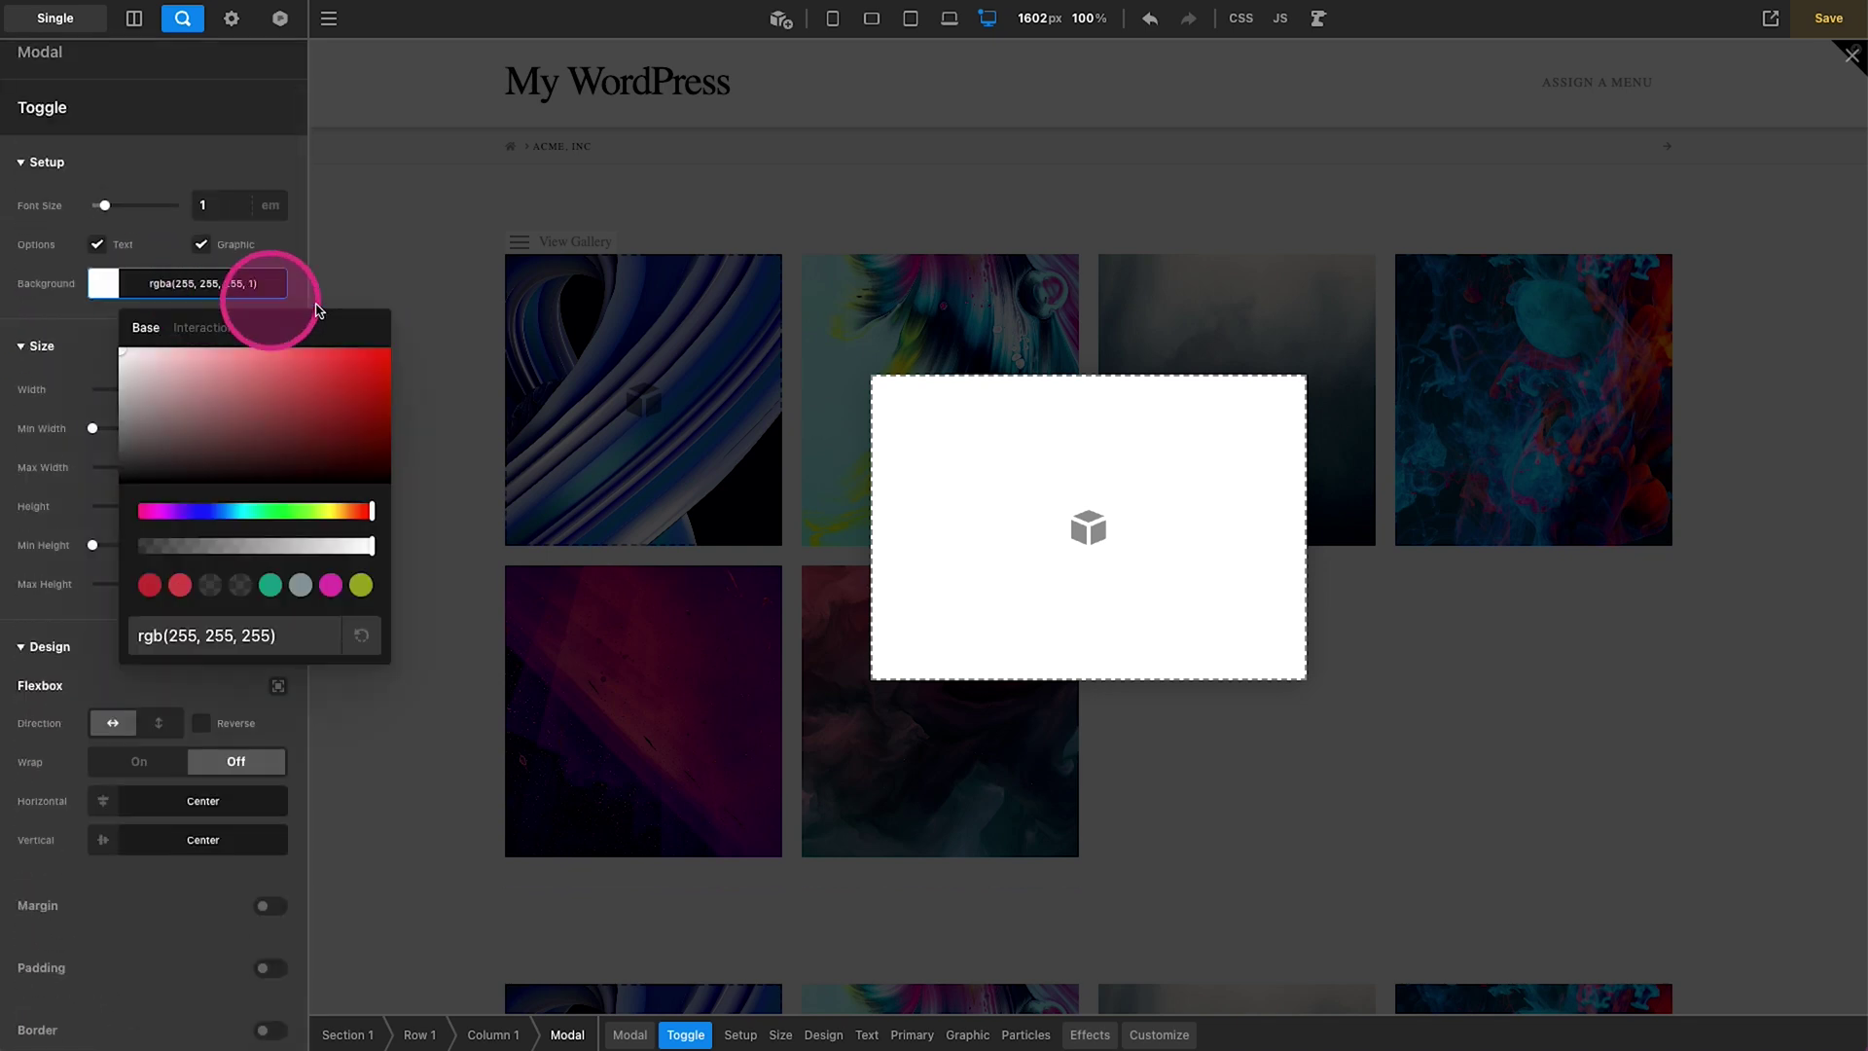
{"action": "left_click", "coordinate": [362, 635]}
{"action": "left_click", "coordinate": [144, 292]}
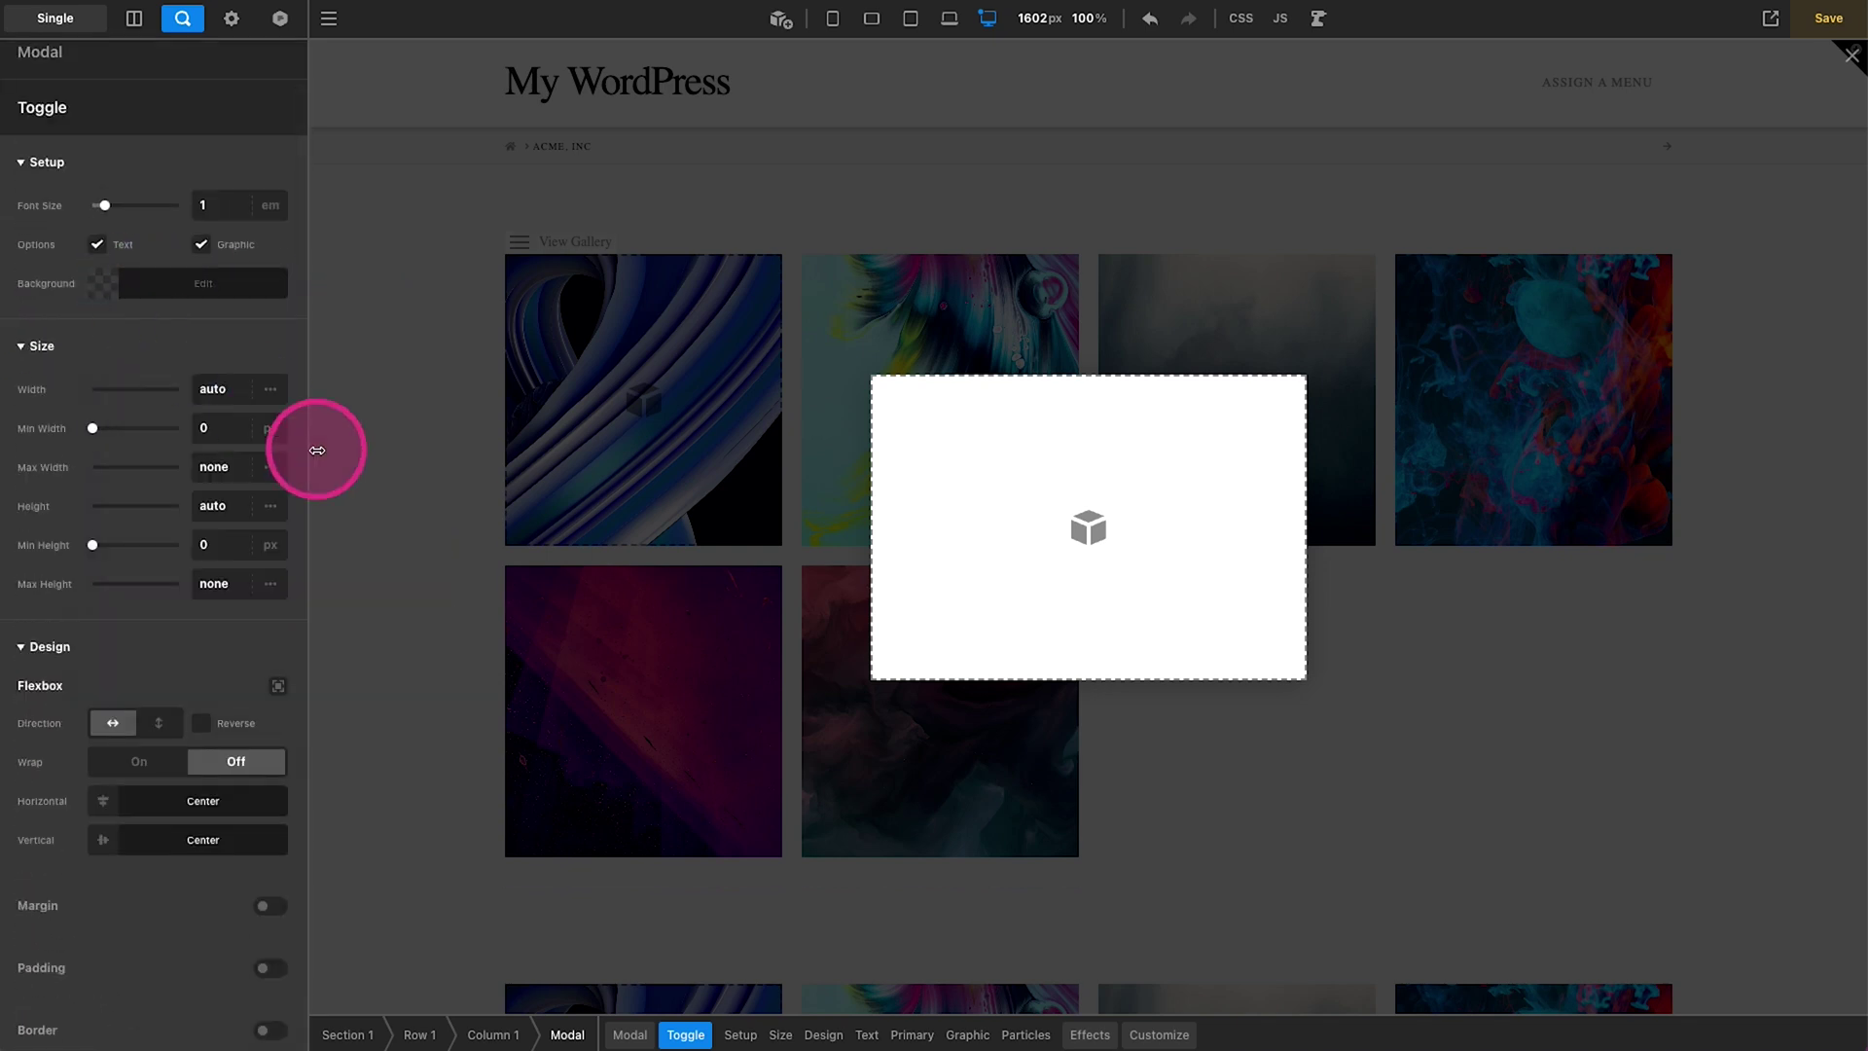
- Give the toggle the solid image-stack icon, found by searching 'imag'
{"action": "left_click", "coordinate": [410, 450]}
{"action": "left_click", "coordinate": [540, 238]}
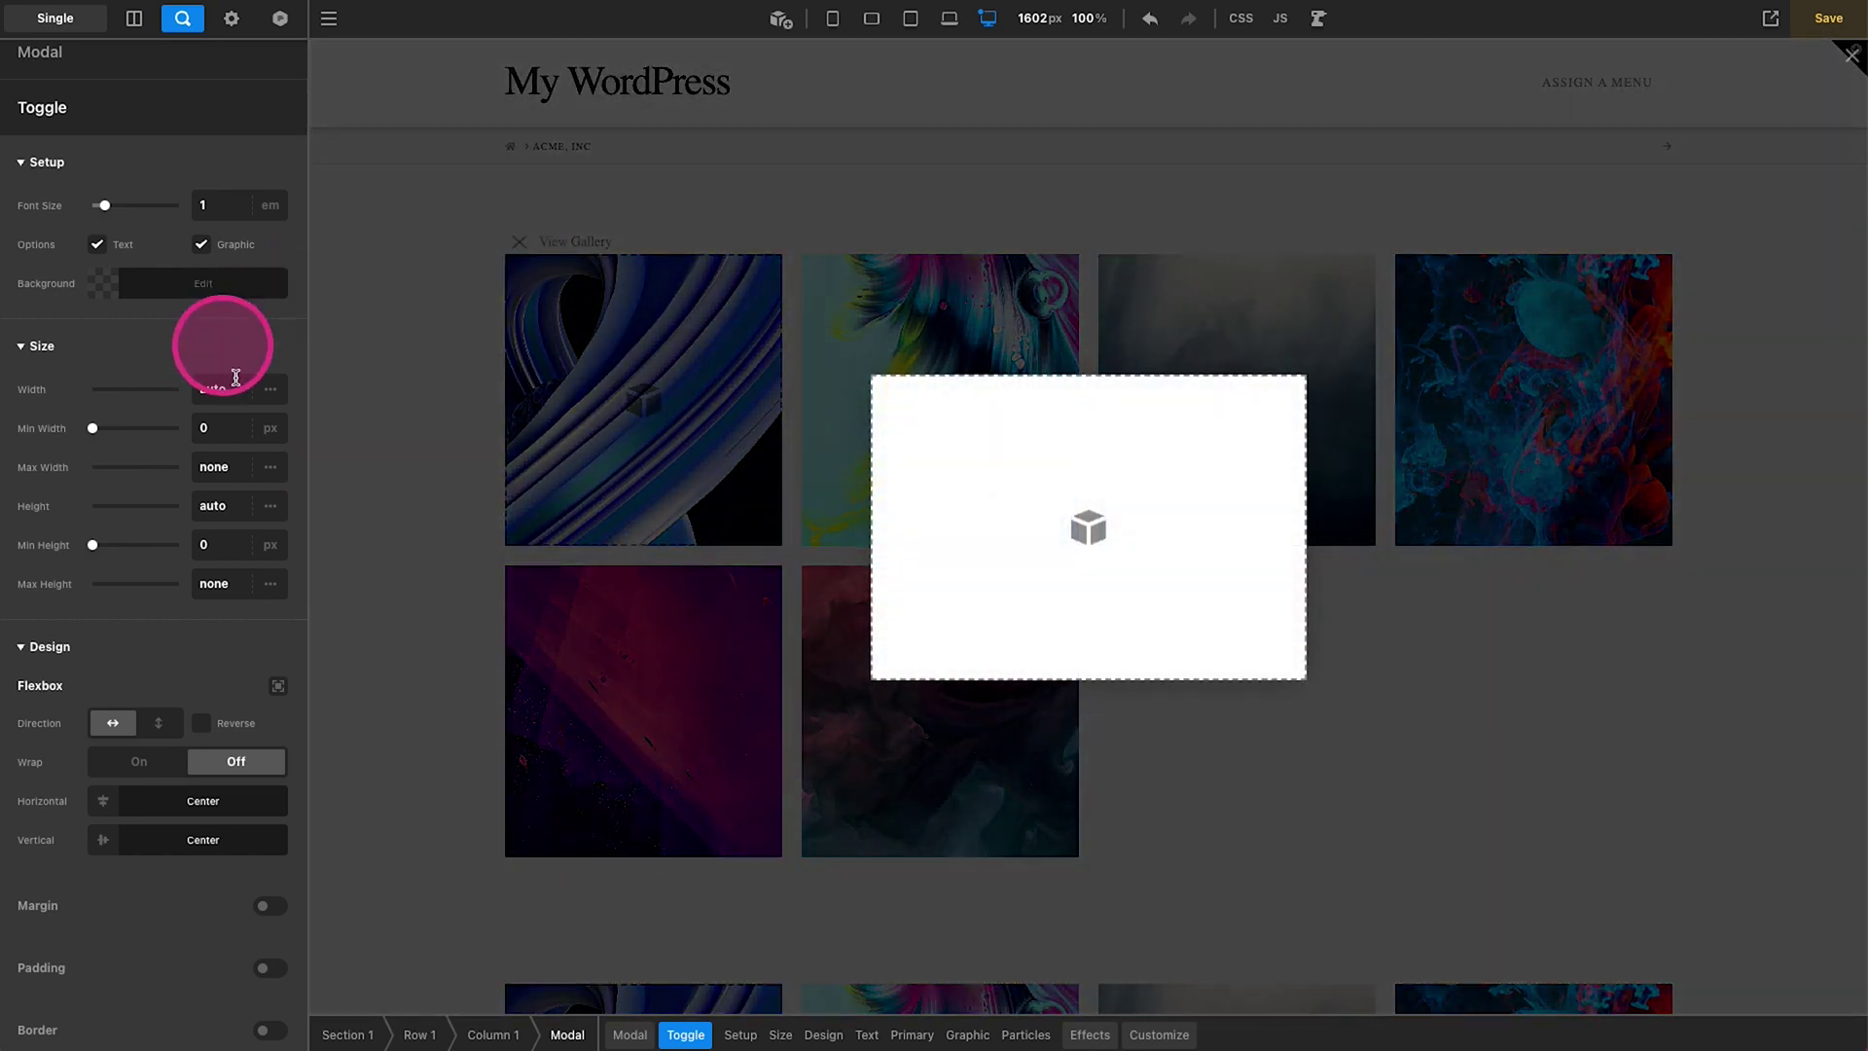
{"action": "left_click", "coordinate": [906, 1019]}
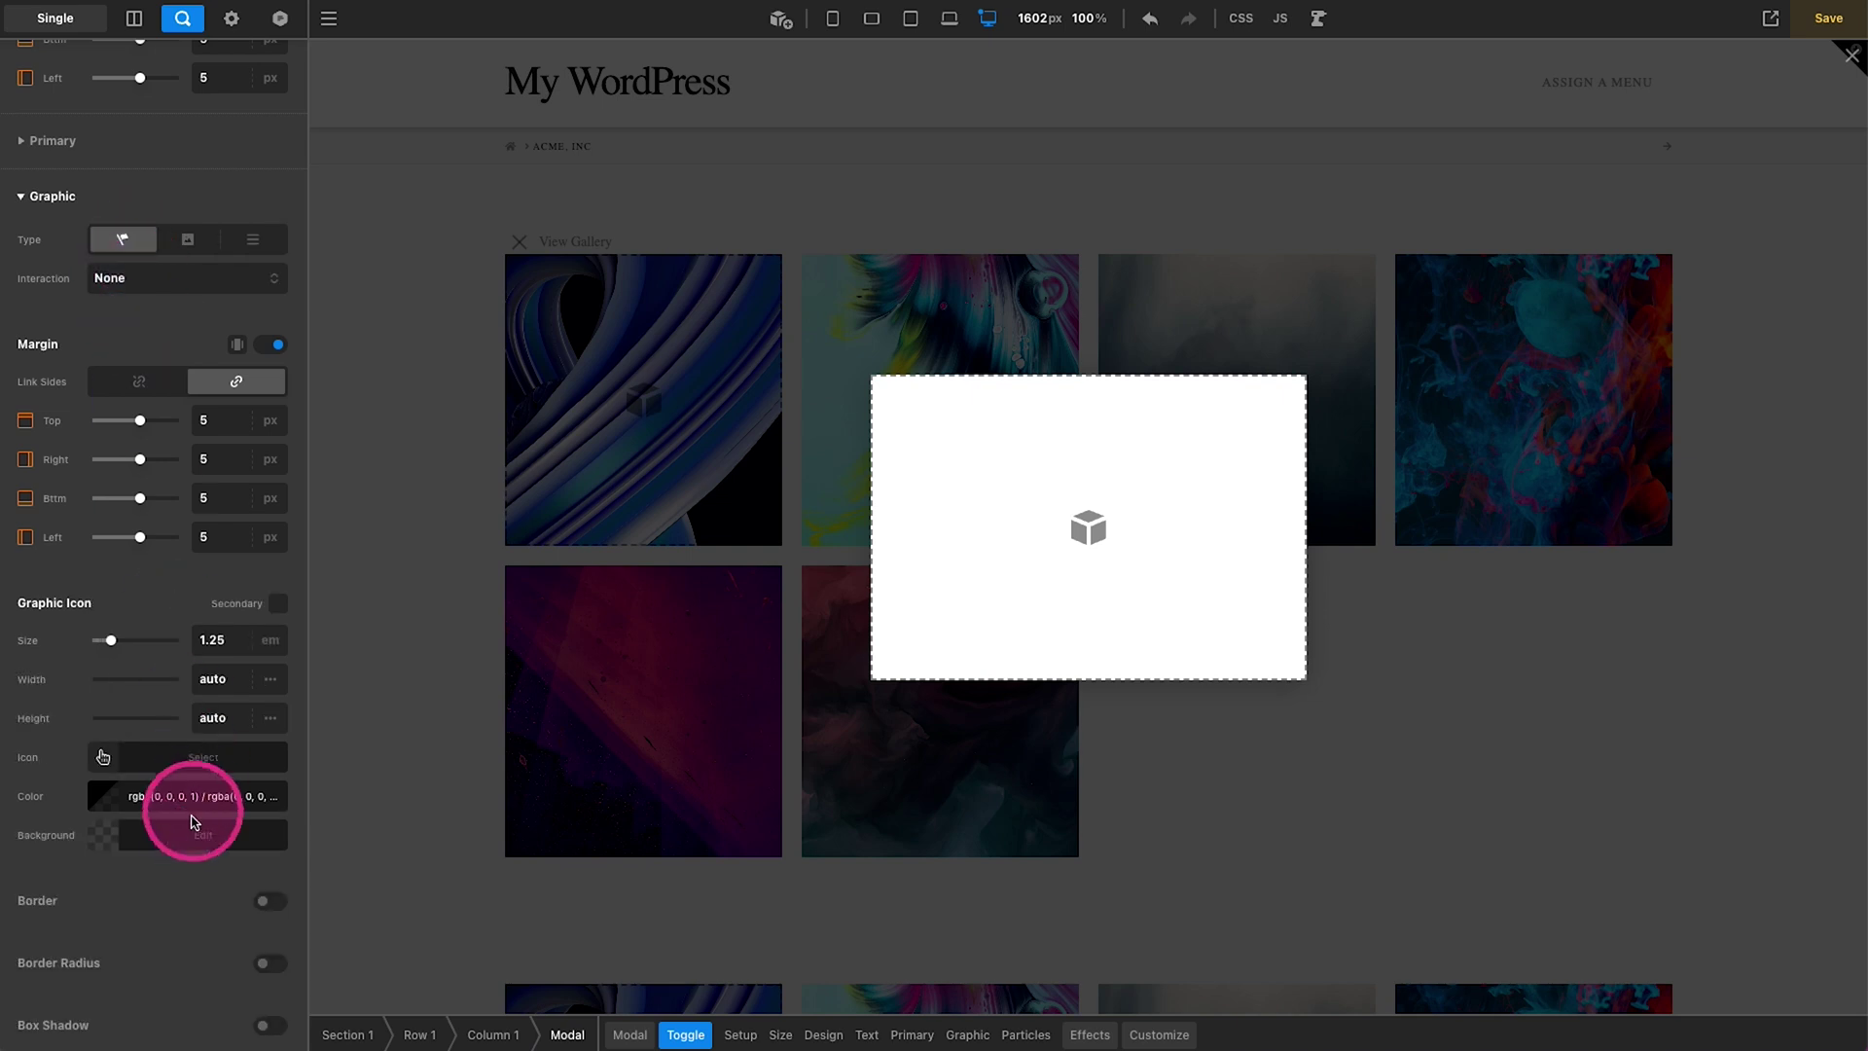
{"action": "left_click", "coordinate": [165, 758]}
{"action": "left_click", "coordinate": [339, 480]}
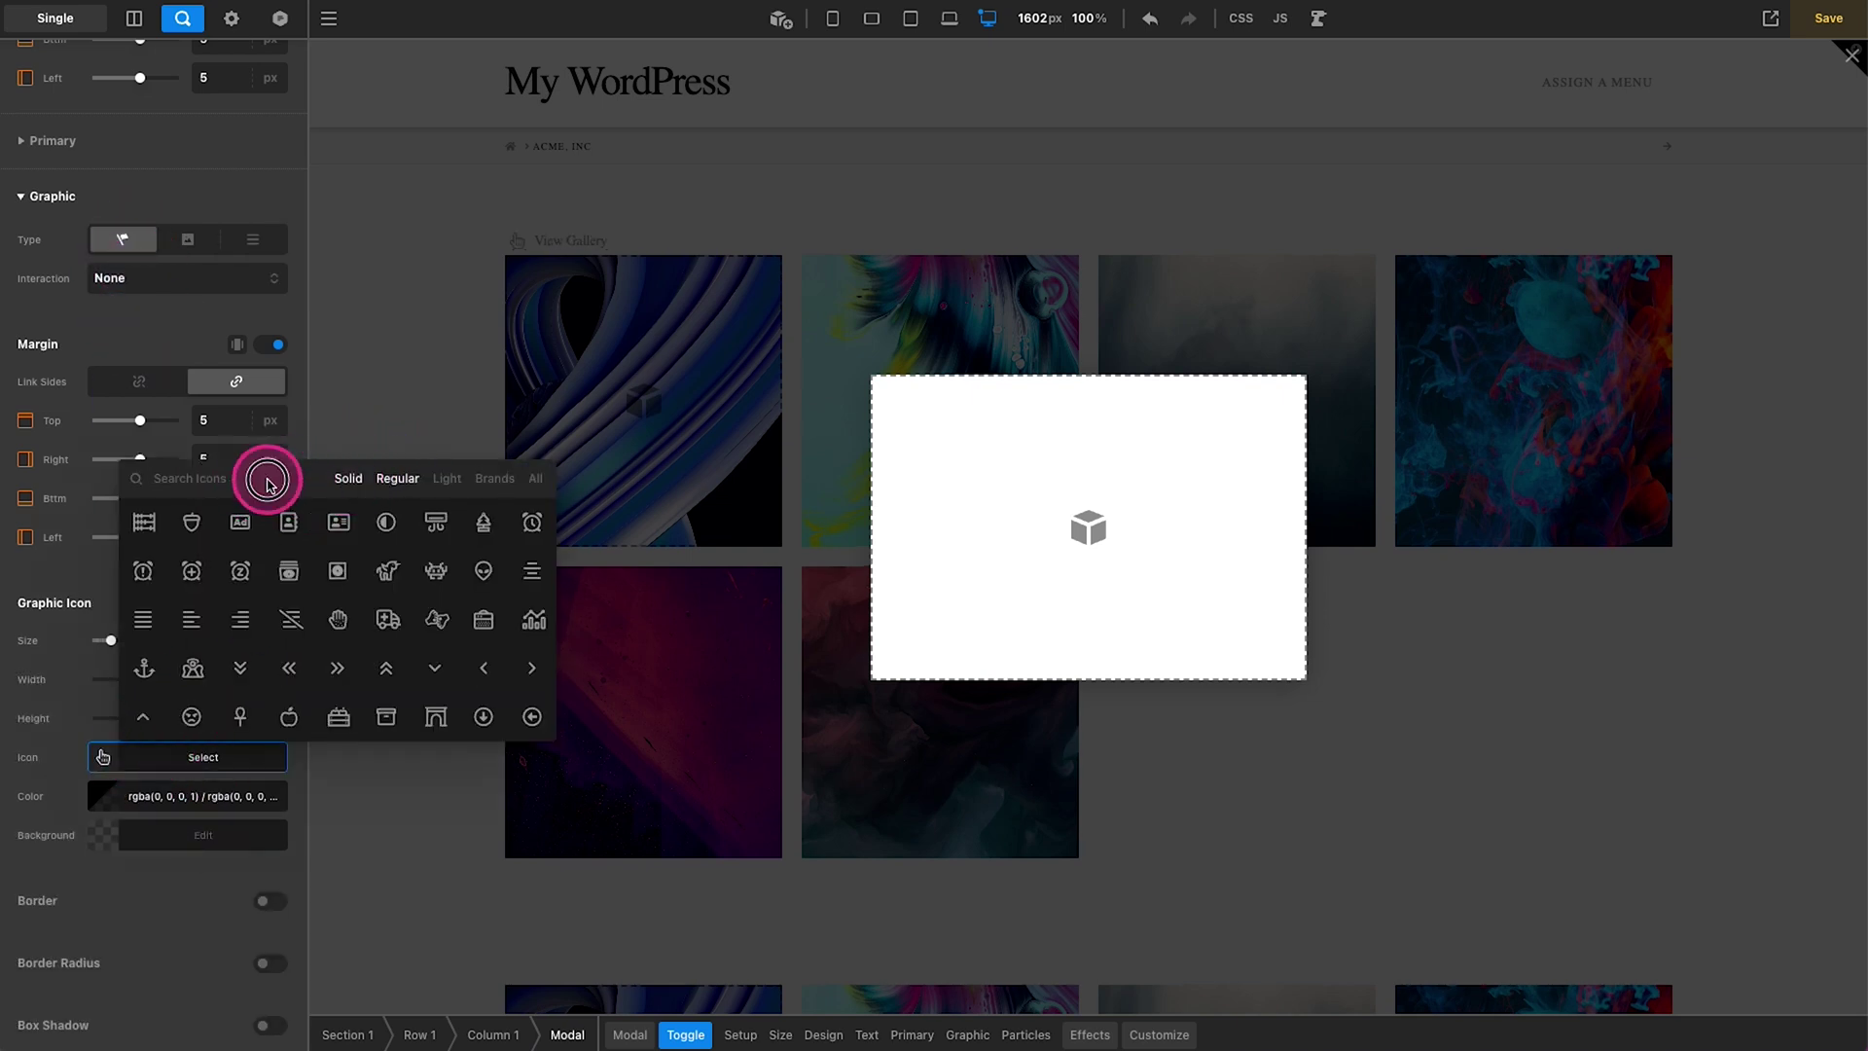
{"action": "left_click", "coordinate": [258, 477]}
{"action": "type", "text": "imag"}
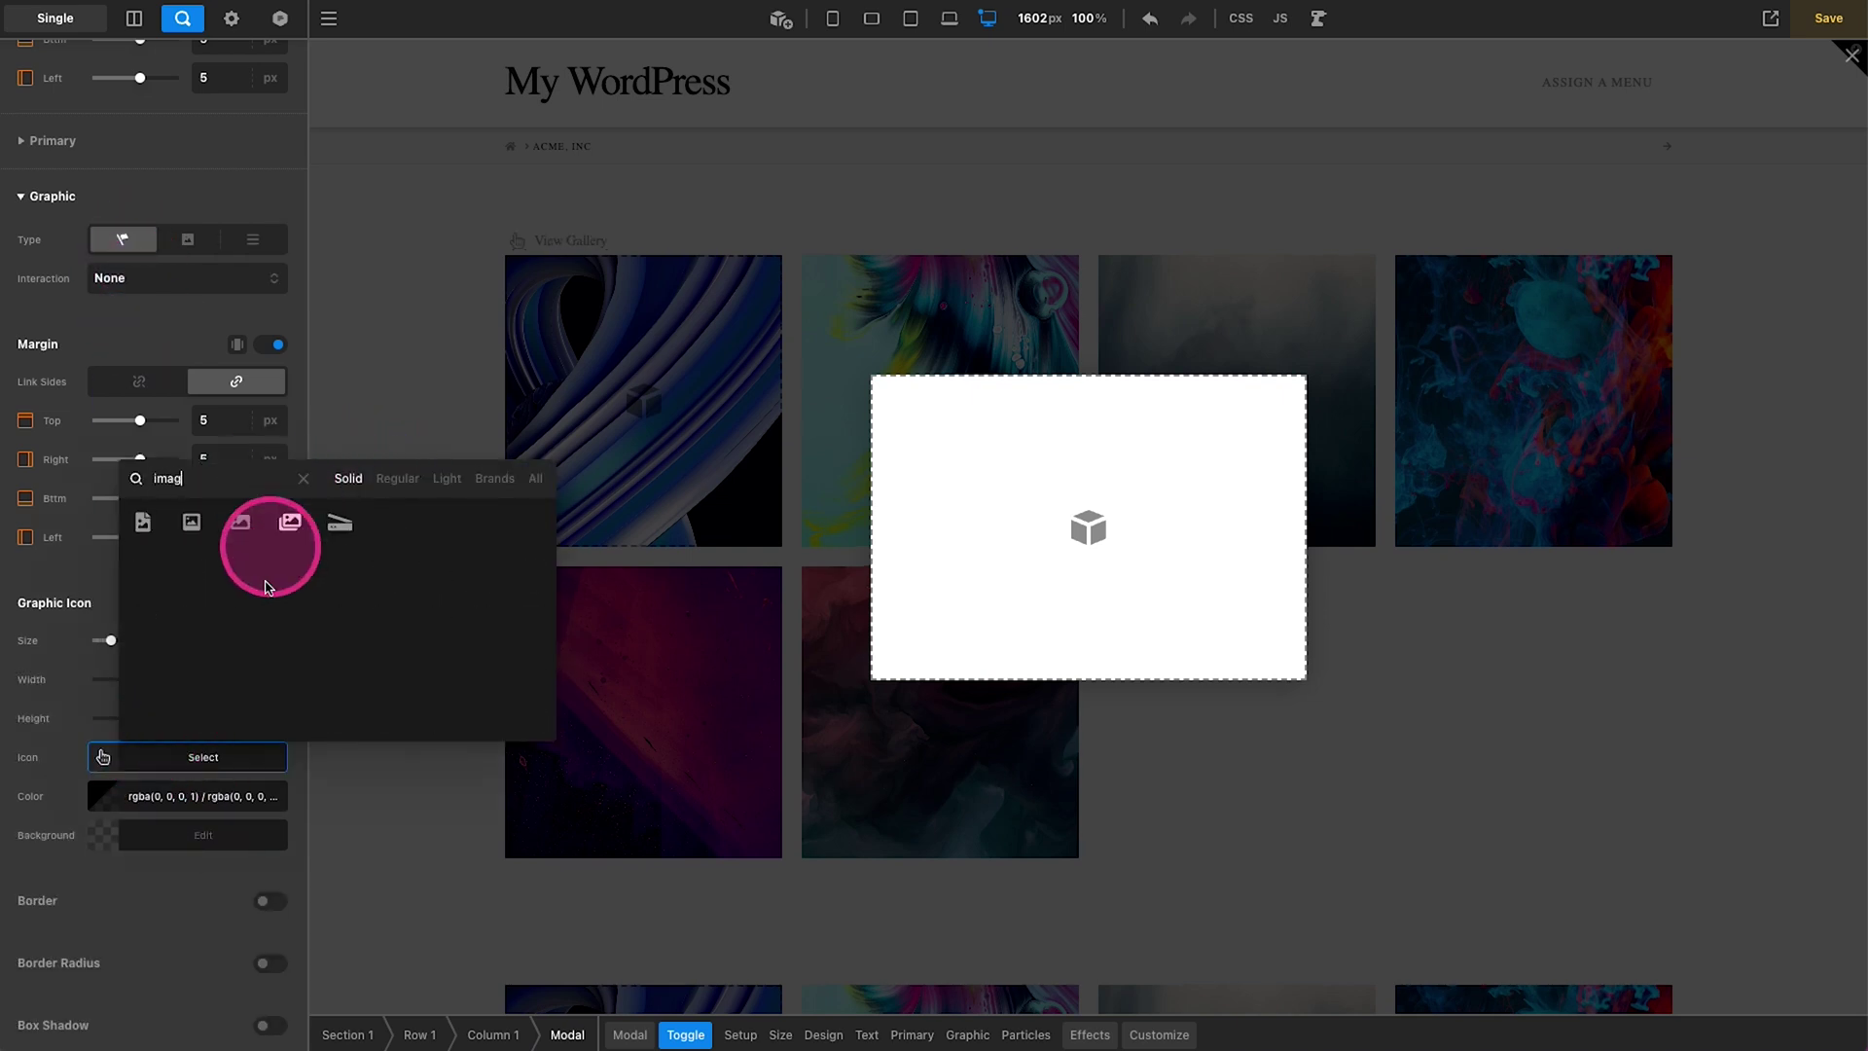
{"action": "left_click", "coordinate": [290, 522]}
{"action": "left_click", "coordinate": [407, 561]}
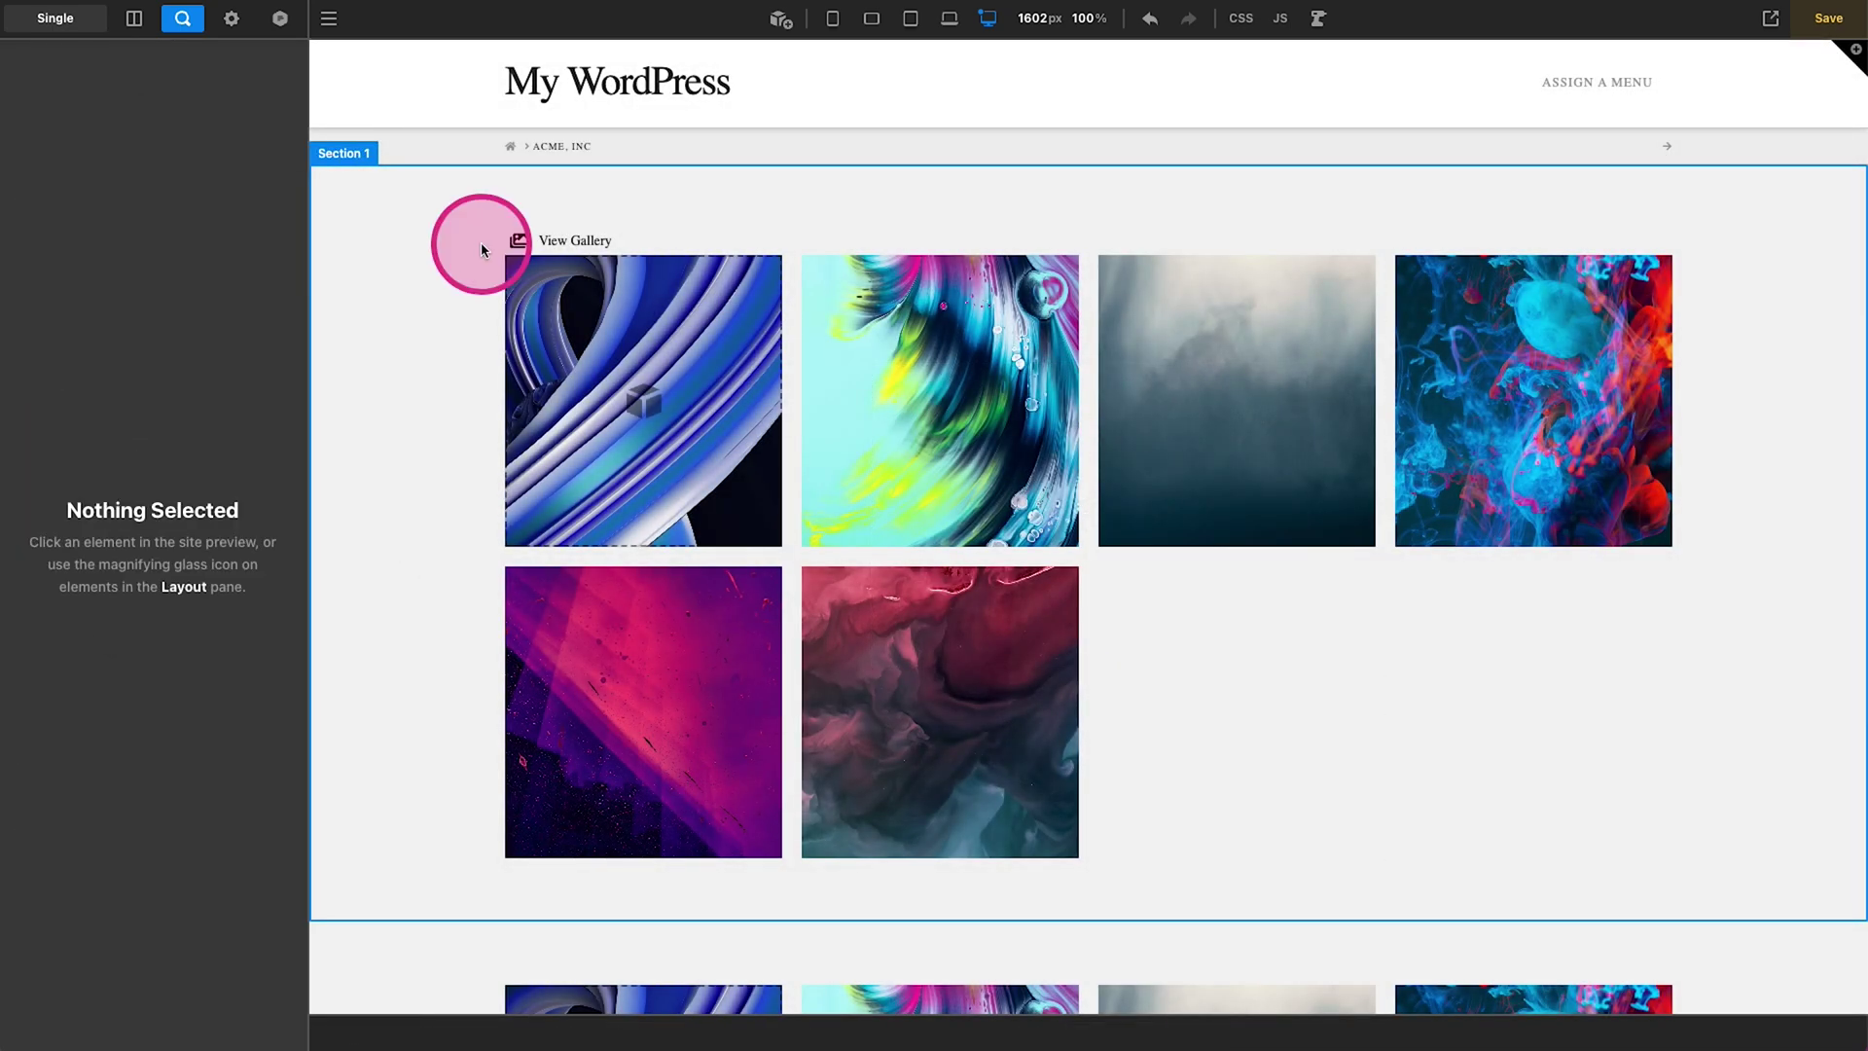
- Open the View Gallery modal, select its empty content box, and search elements for 'slid'
{"action": "left_click", "coordinate": [564, 243]}
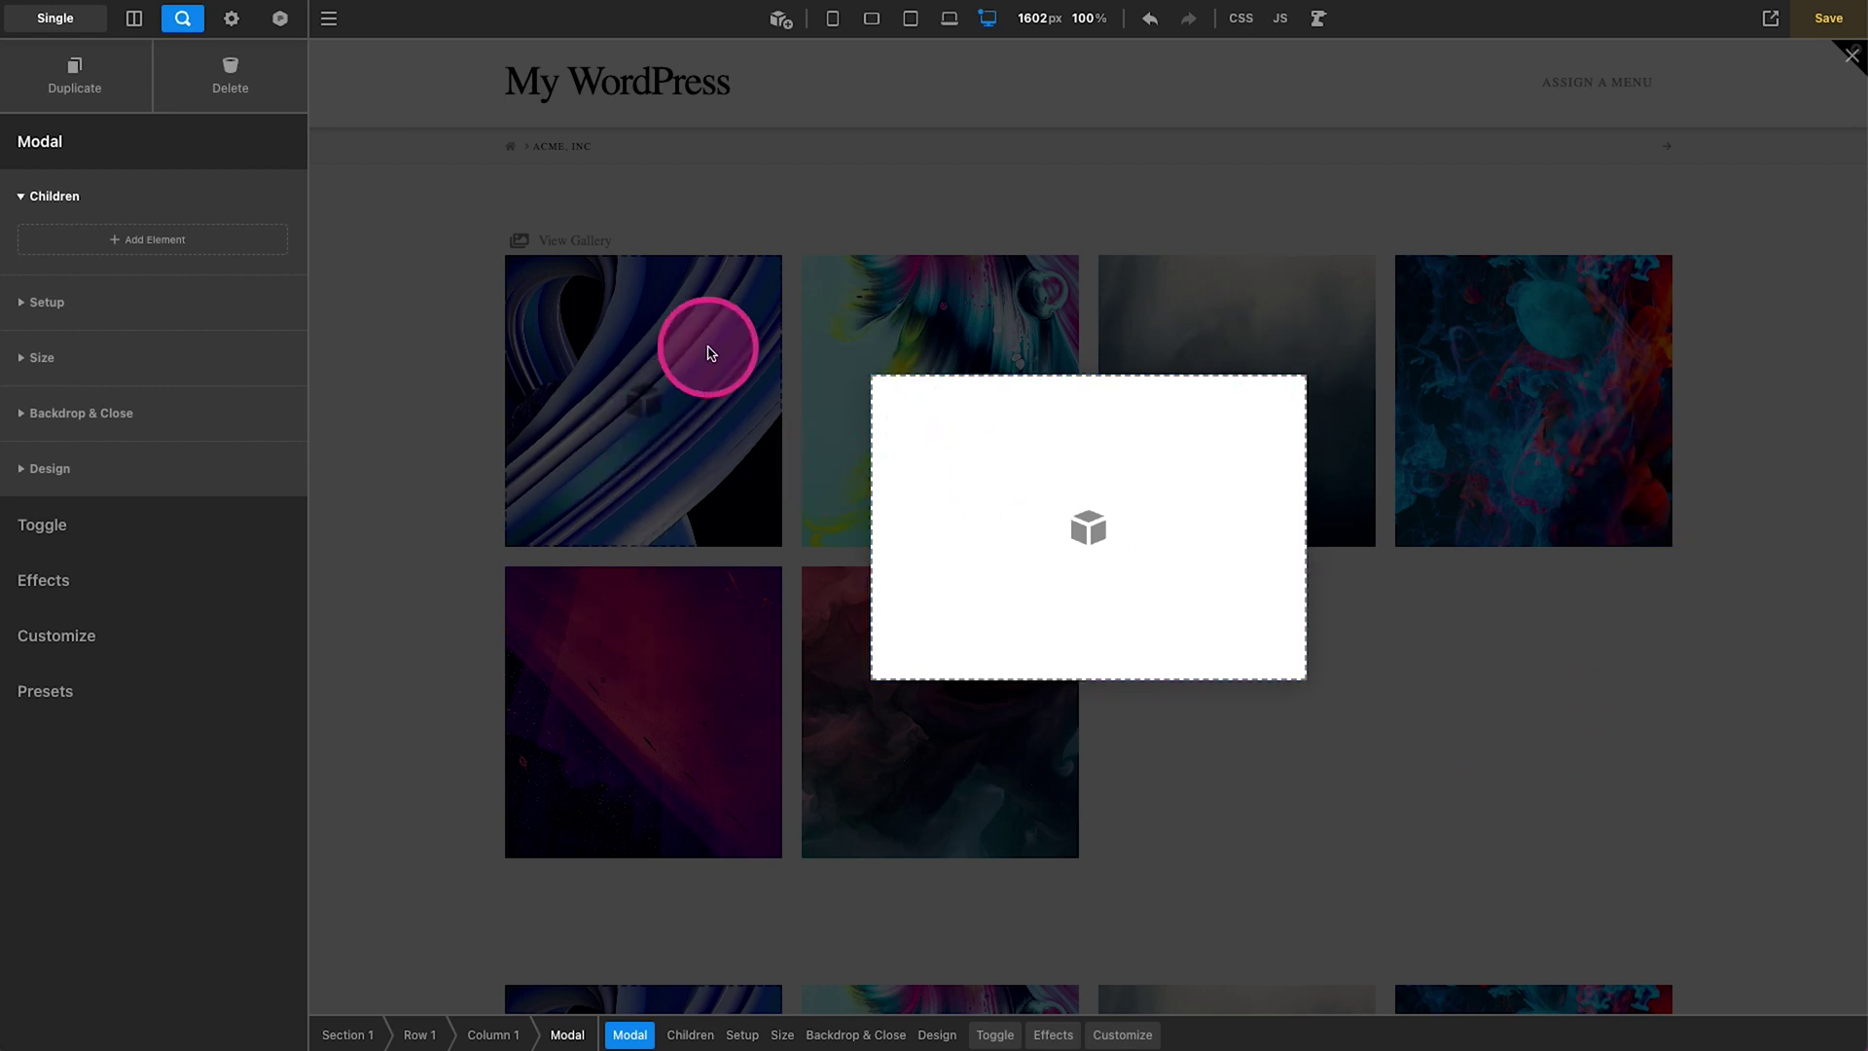
{"action": "left_click", "coordinate": [464, 619]}
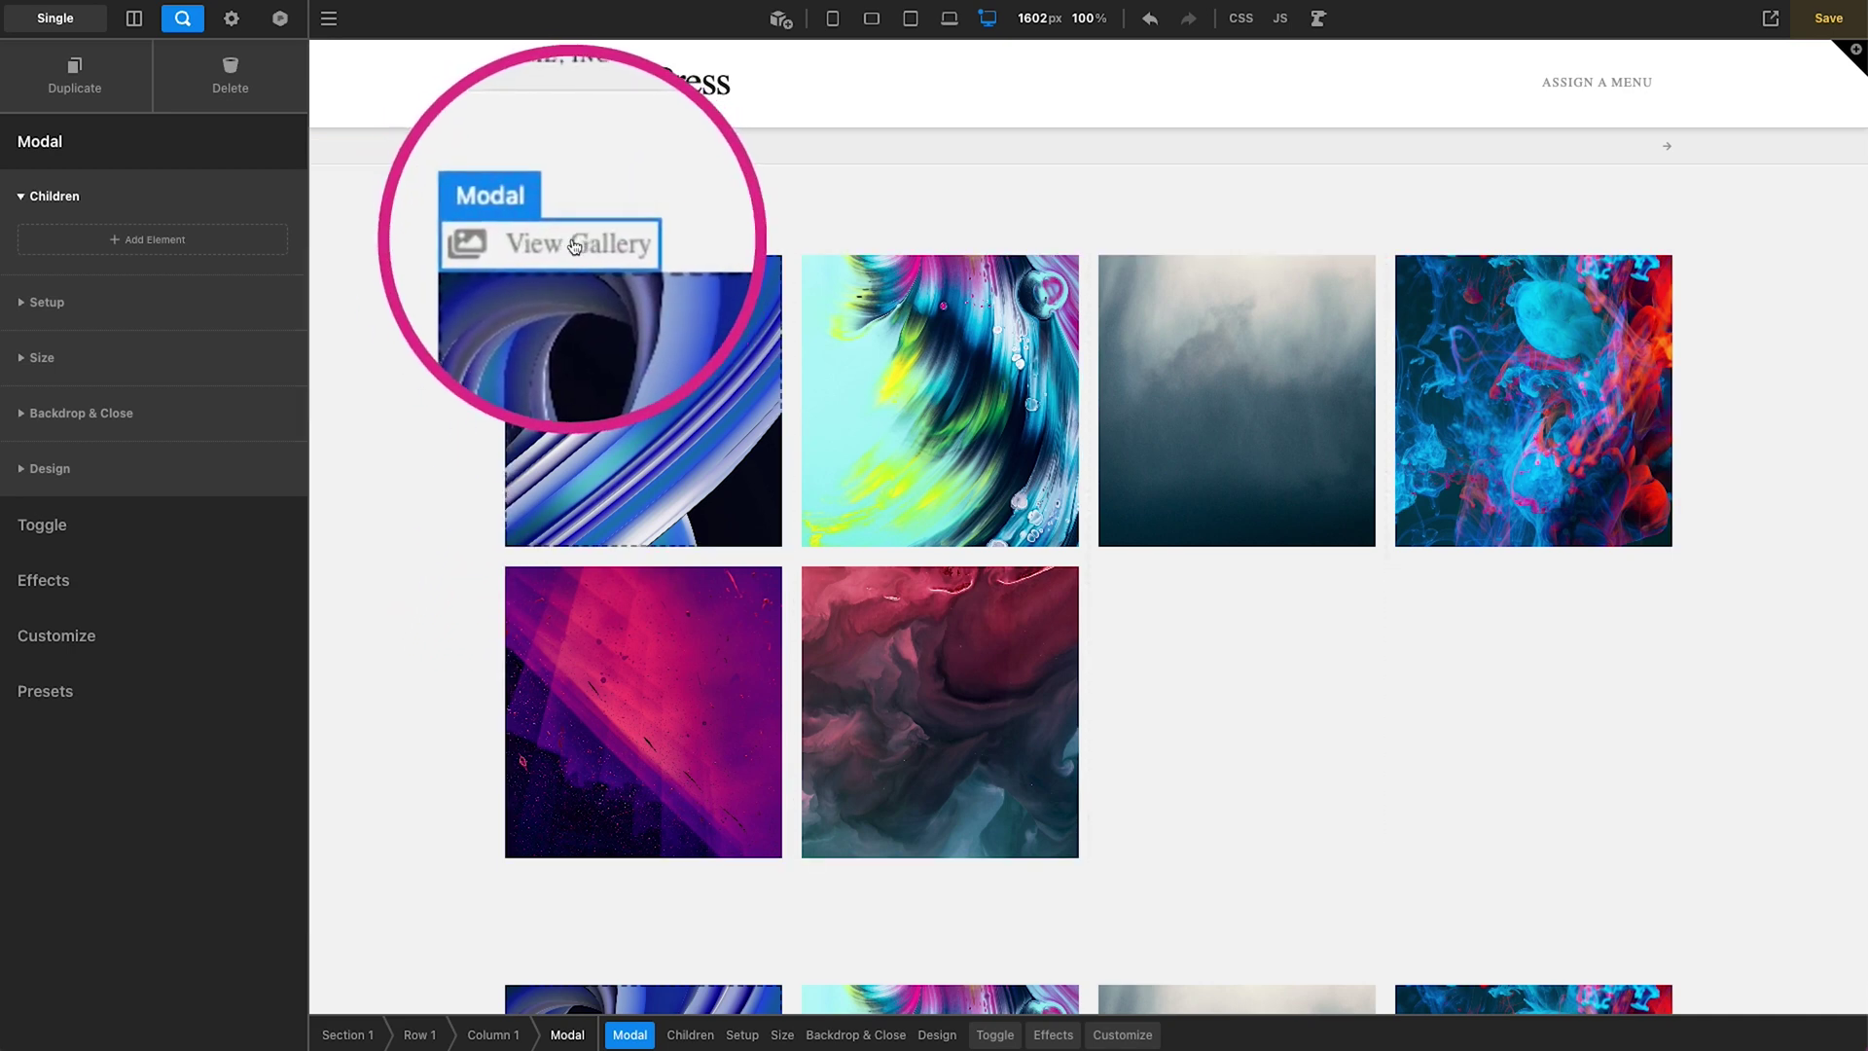
{"action": "left_click", "coordinate": [576, 242]}
{"action": "left_click", "coordinate": [1057, 495]}
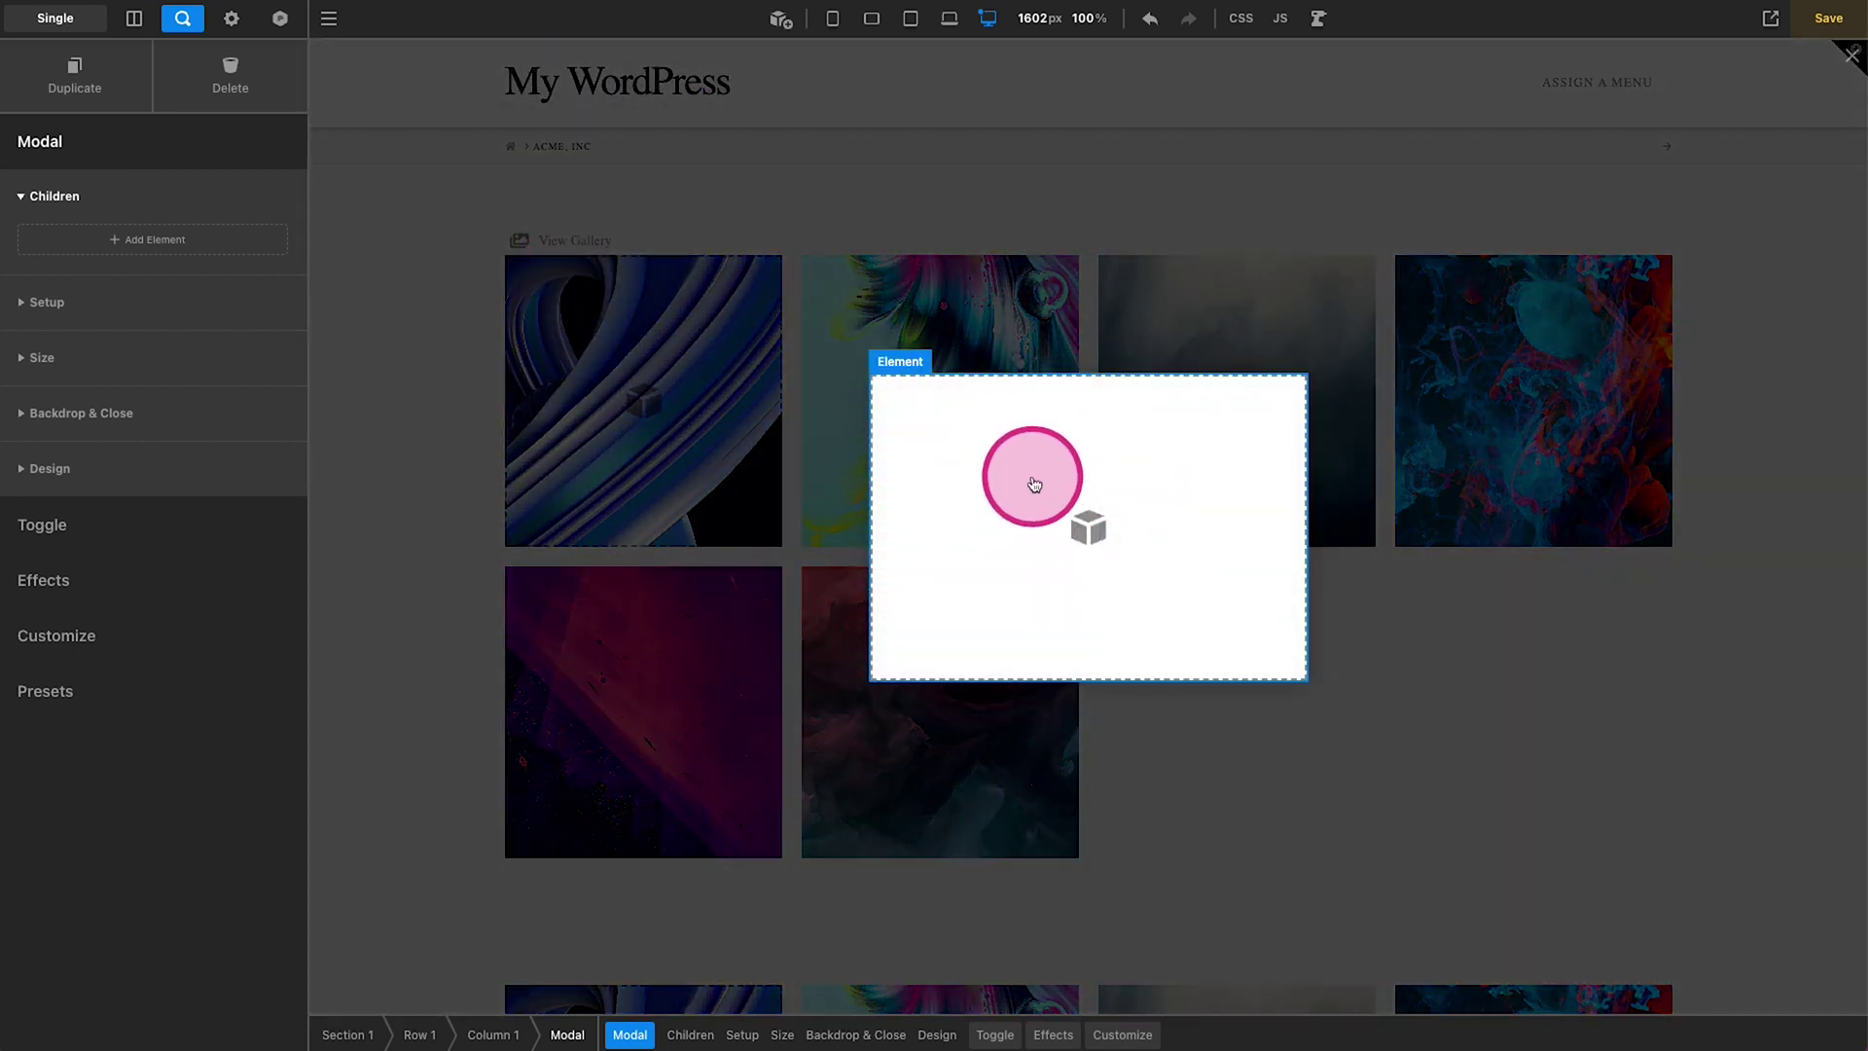
{"action": "left_click", "coordinate": [781, 19]}
{"action": "type", "text": "slid"}
- Place a Slider (Stacked) element inside the modal
{"action": "left_click_drag", "start_coordinate": [1360, 631], "coordinate": [1146, 580]}
{"action": "left_click_drag", "start_coordinate": [1022, 526], "coordinate": [1021, 528]}
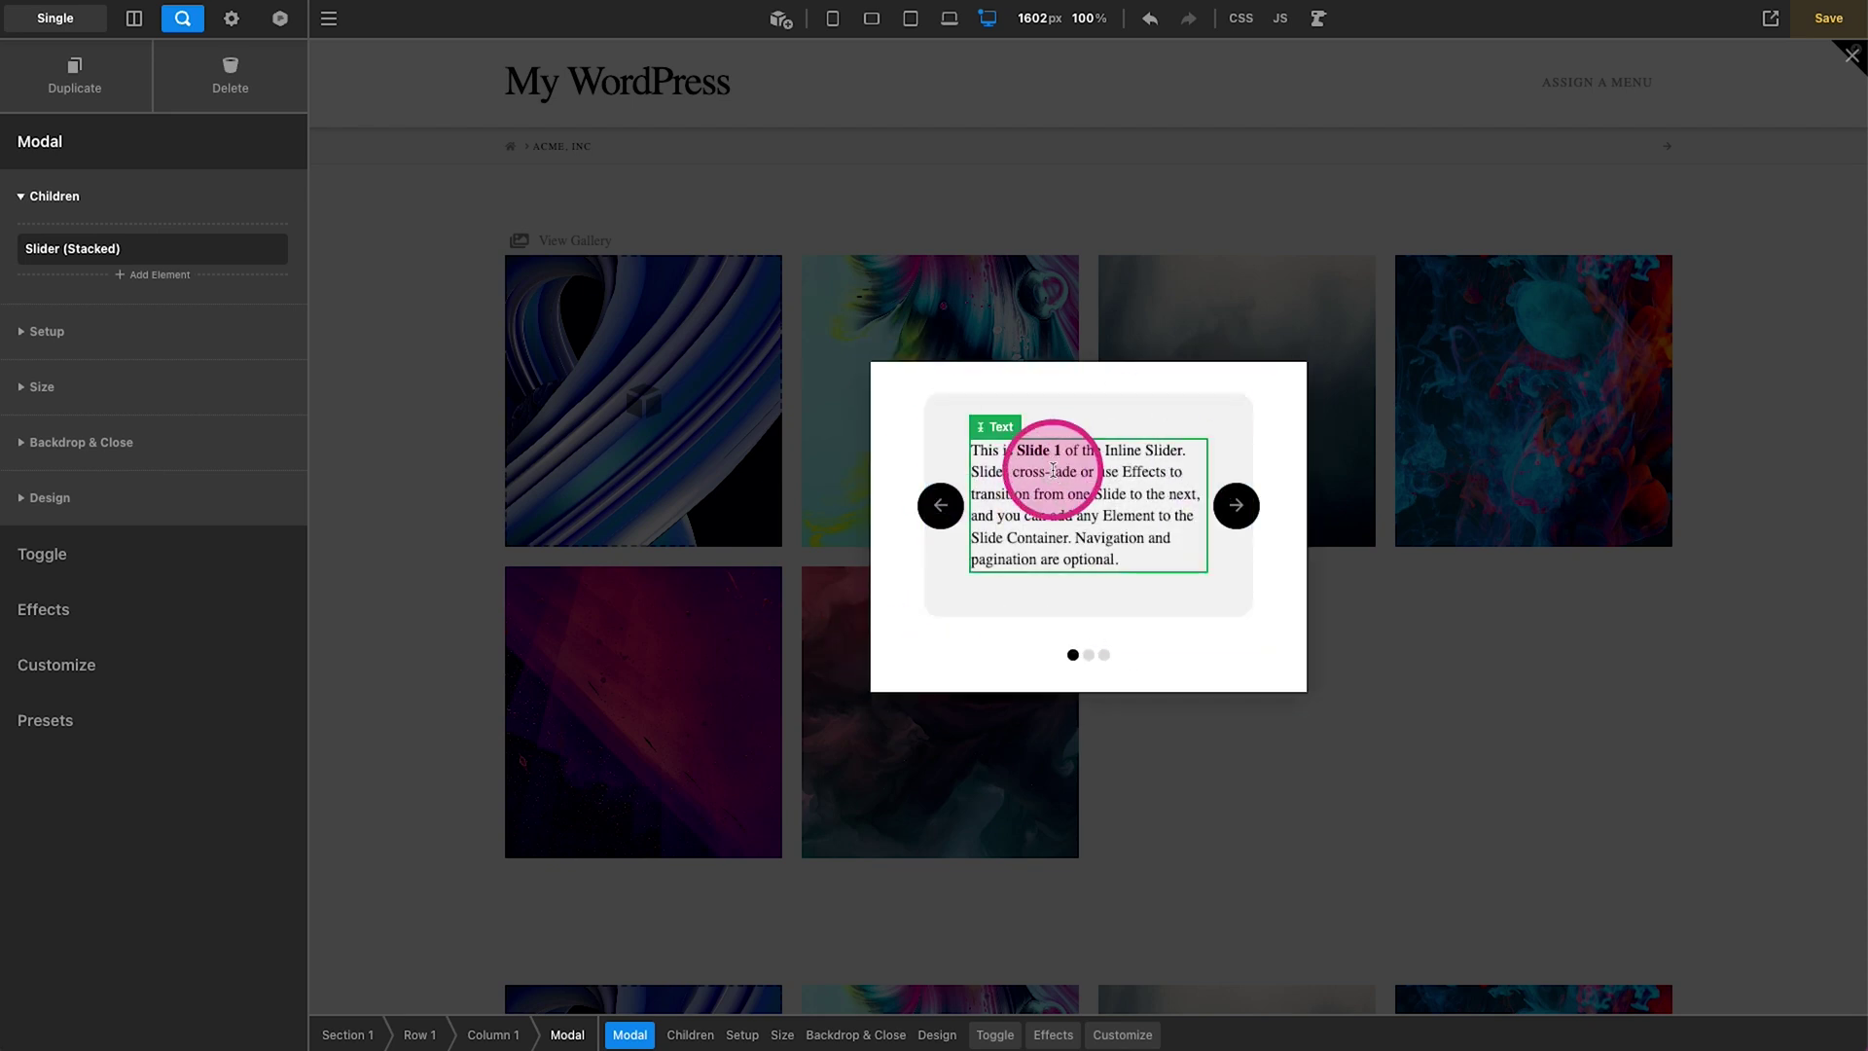
{"action": "left_click", "coordinate": [1035, 481]}
{"action": "left_click", "coordinate": [237, 98]}
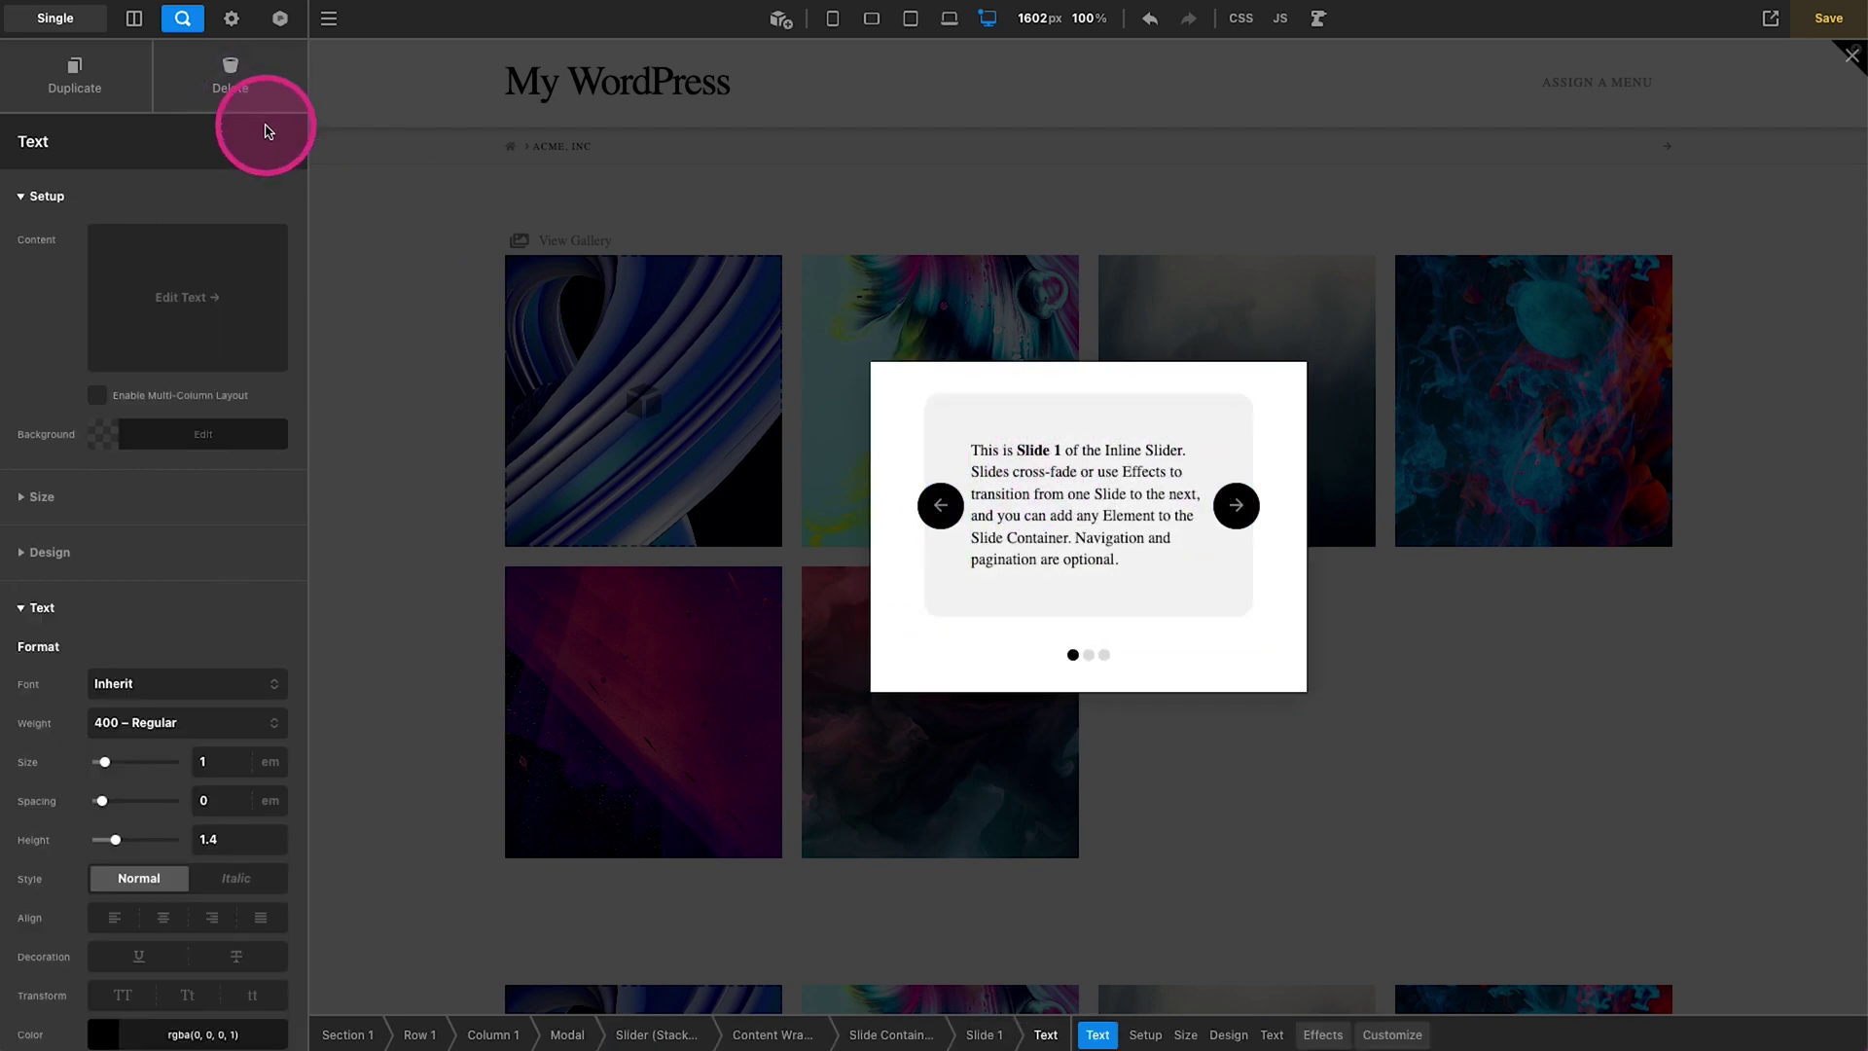
- Make the Slide Container loop over the ACF Gallery field portfolio_image_gallery as dynamic content
{"action": "left_click", "coordinate": [914, 444]}
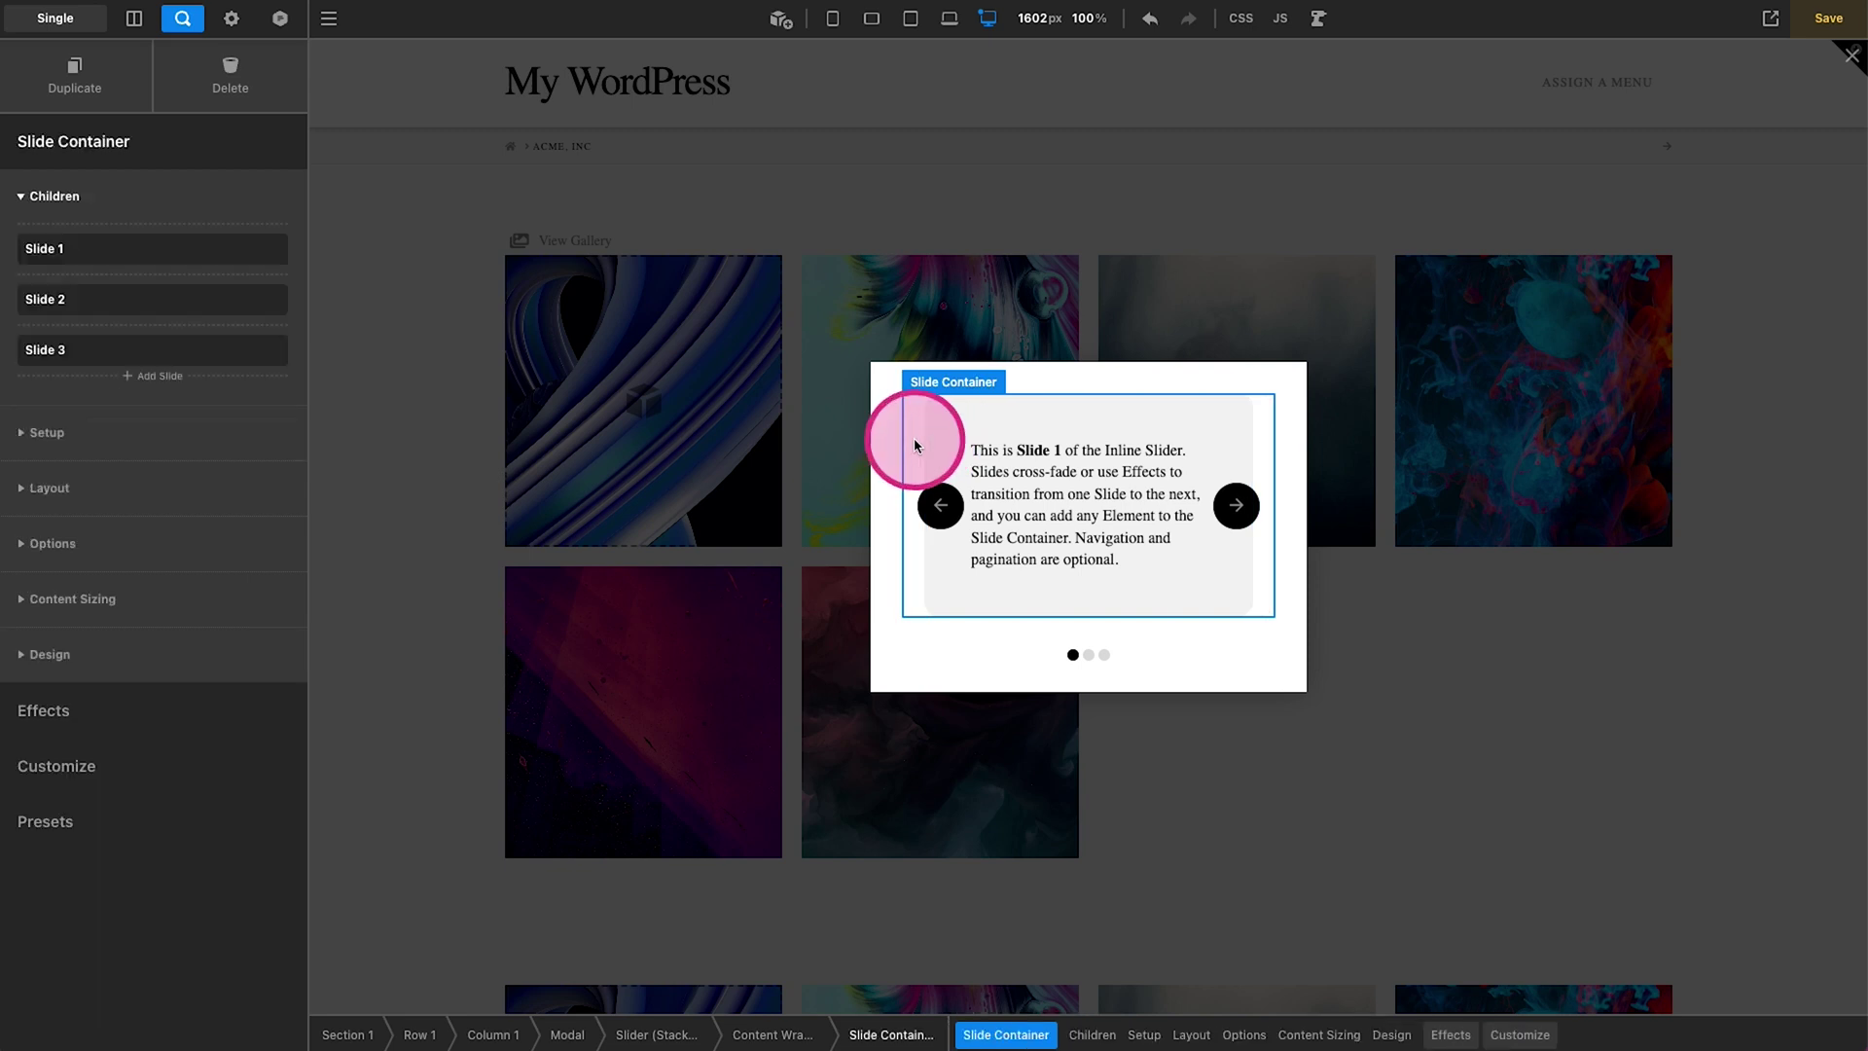
{"action": "left_click", "coordinate": [1519, 1035]}
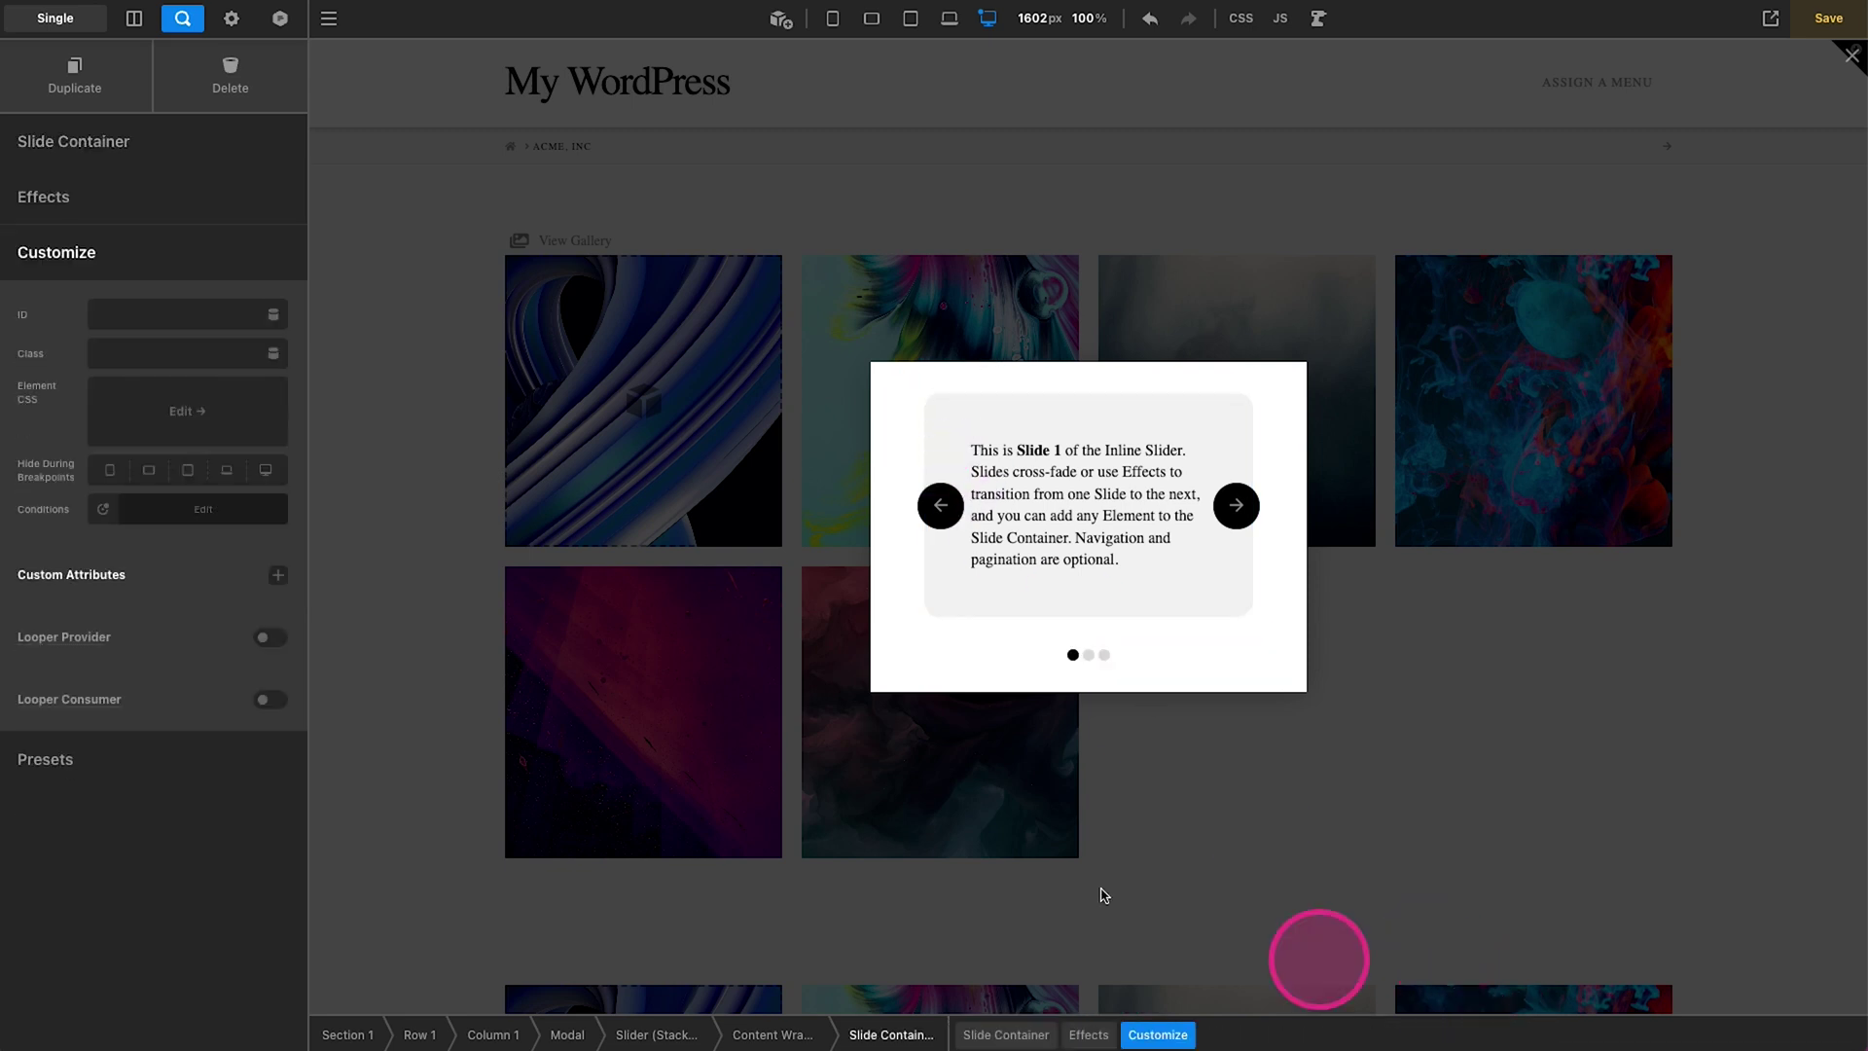
{"action": "left_click", "coordinate": [269, 637]}
{"action": "scroll", "coordinate": [398, 525], "scroll_direction": "down", "scroll_amount": 5}
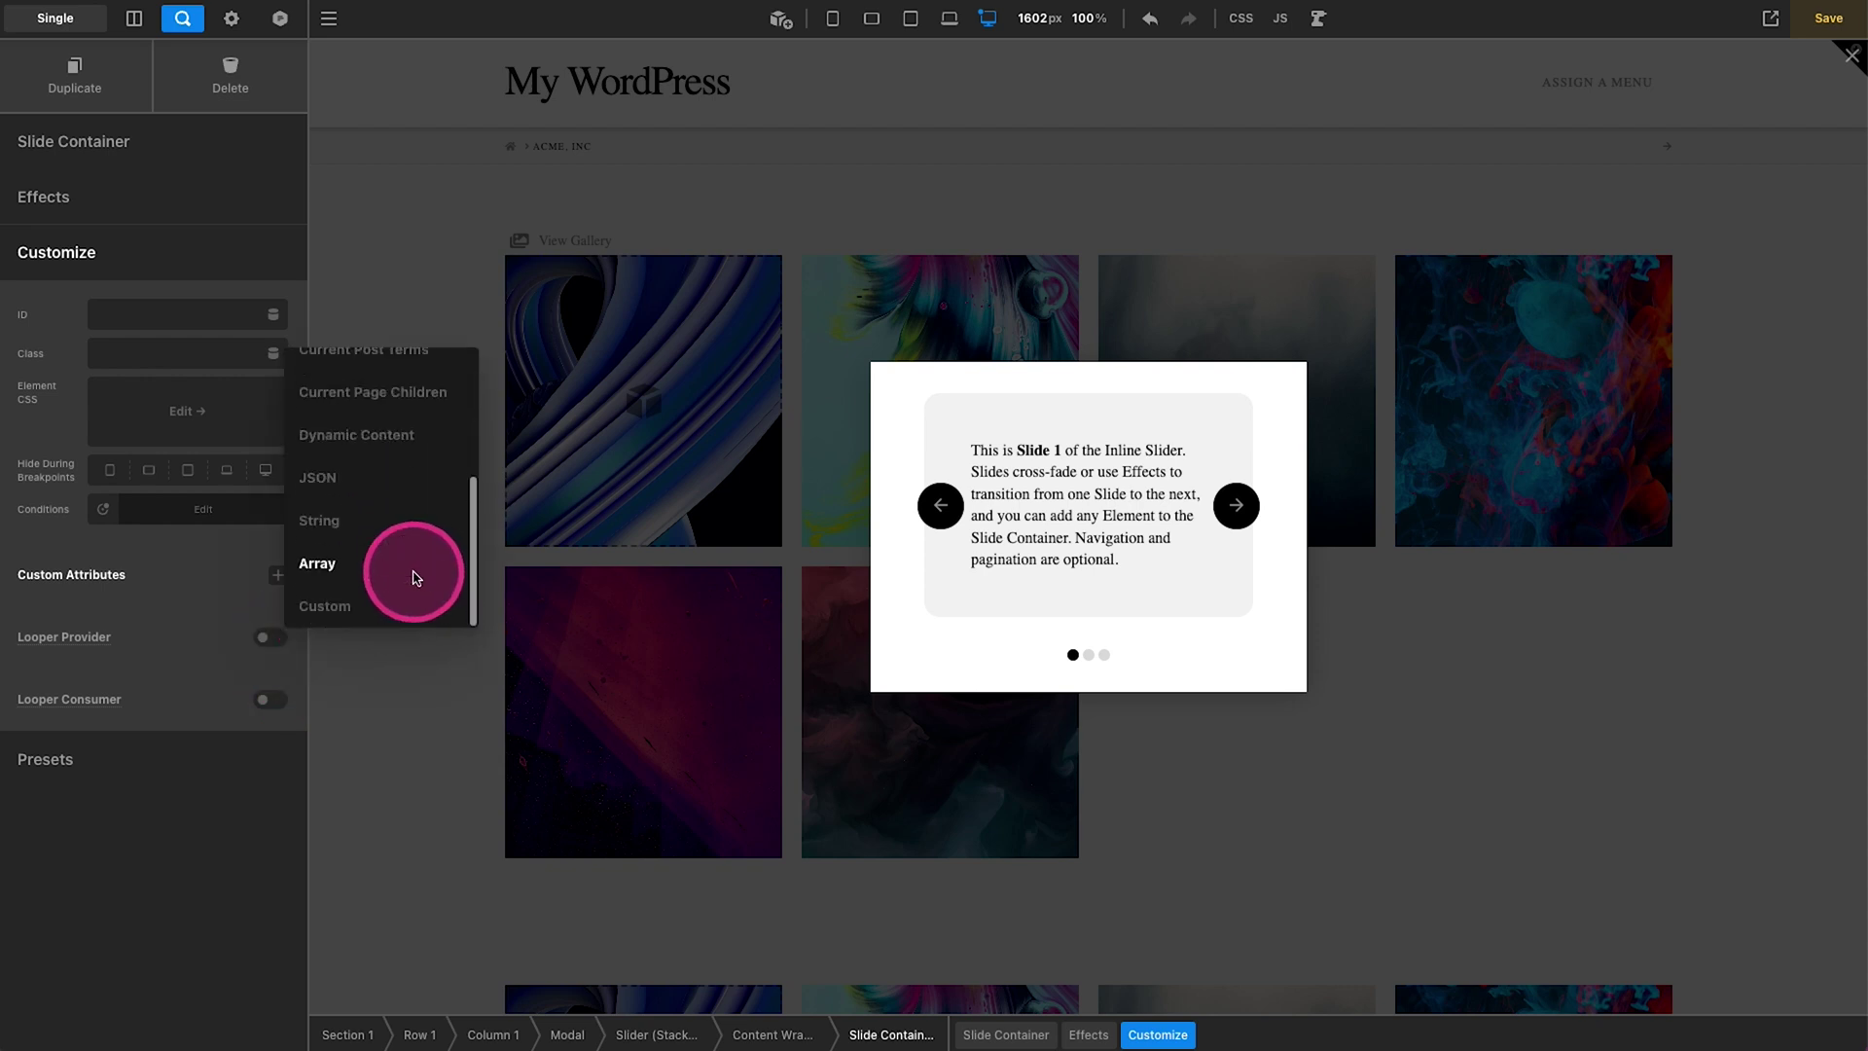
{"action": "left_click", "coordinate": [406, 442]}
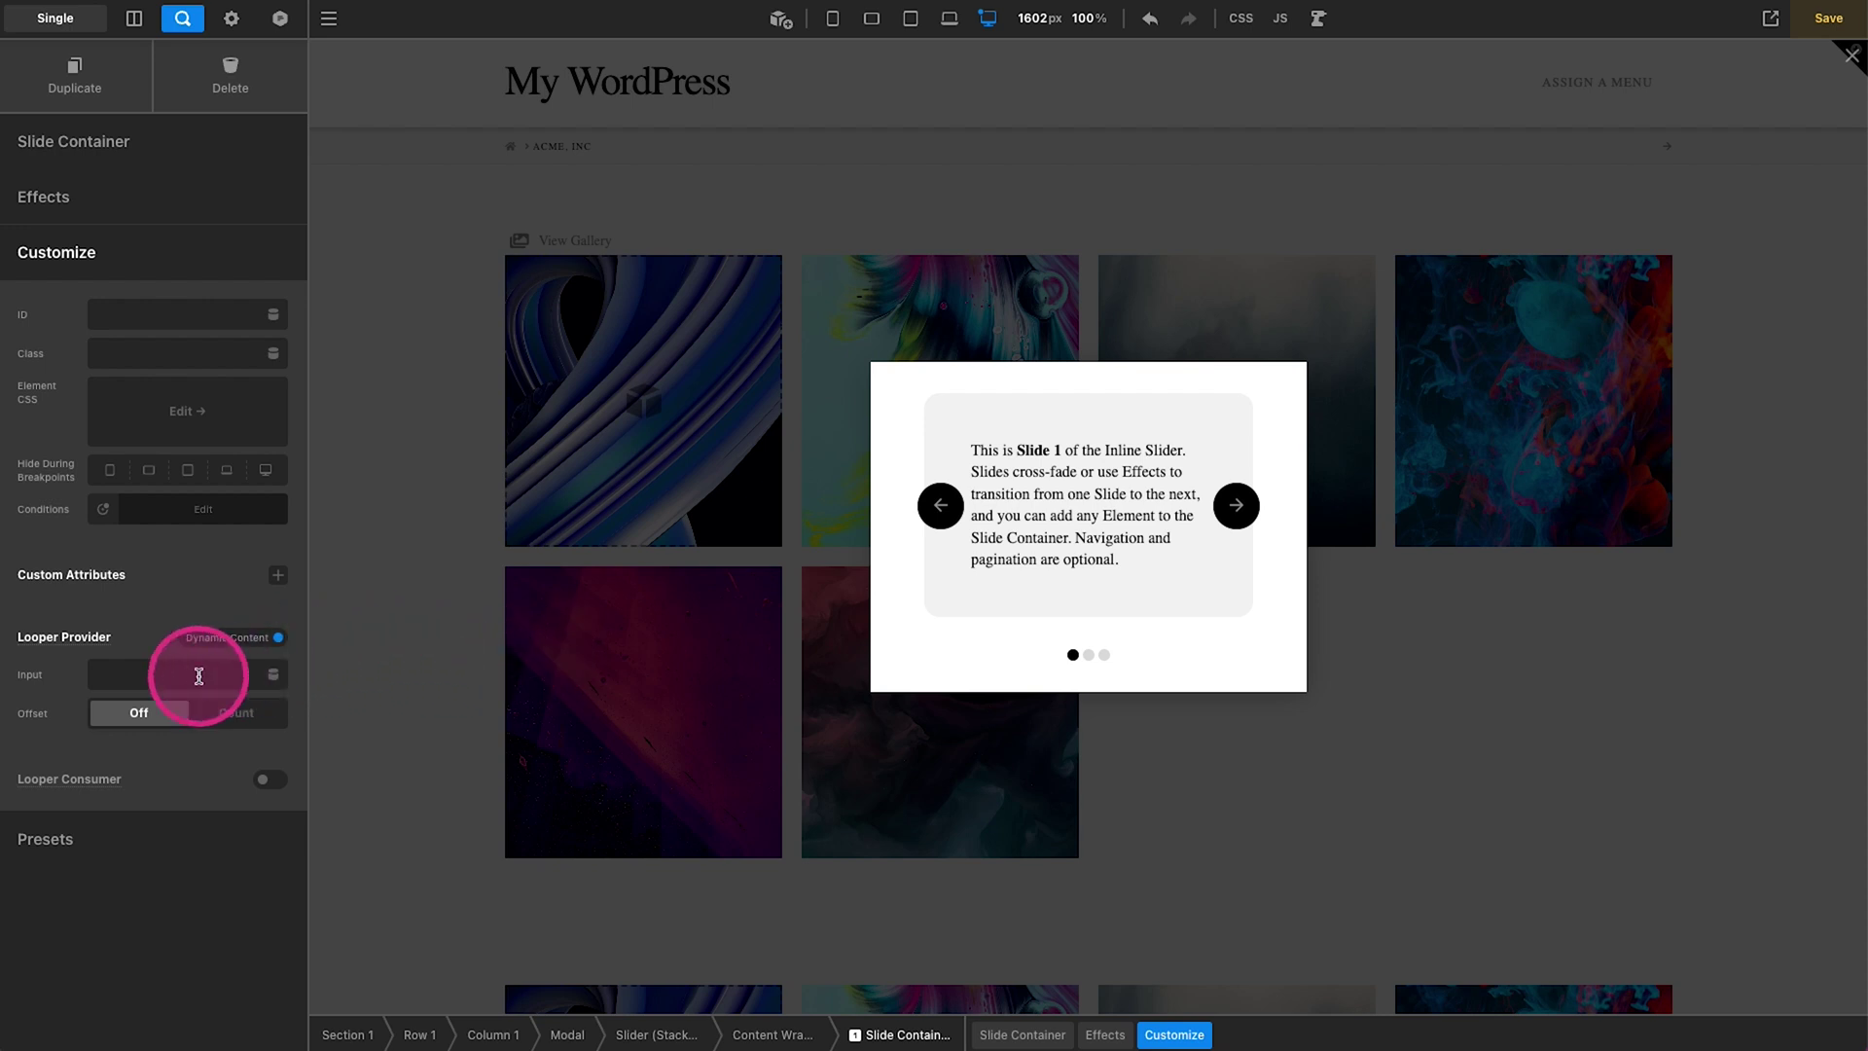
{"action": "left_click", "coordinate": [273, 676]}
{"action": "type", "text": "acf"}
{"action": "left_click", "coordinate": [352, 515]}
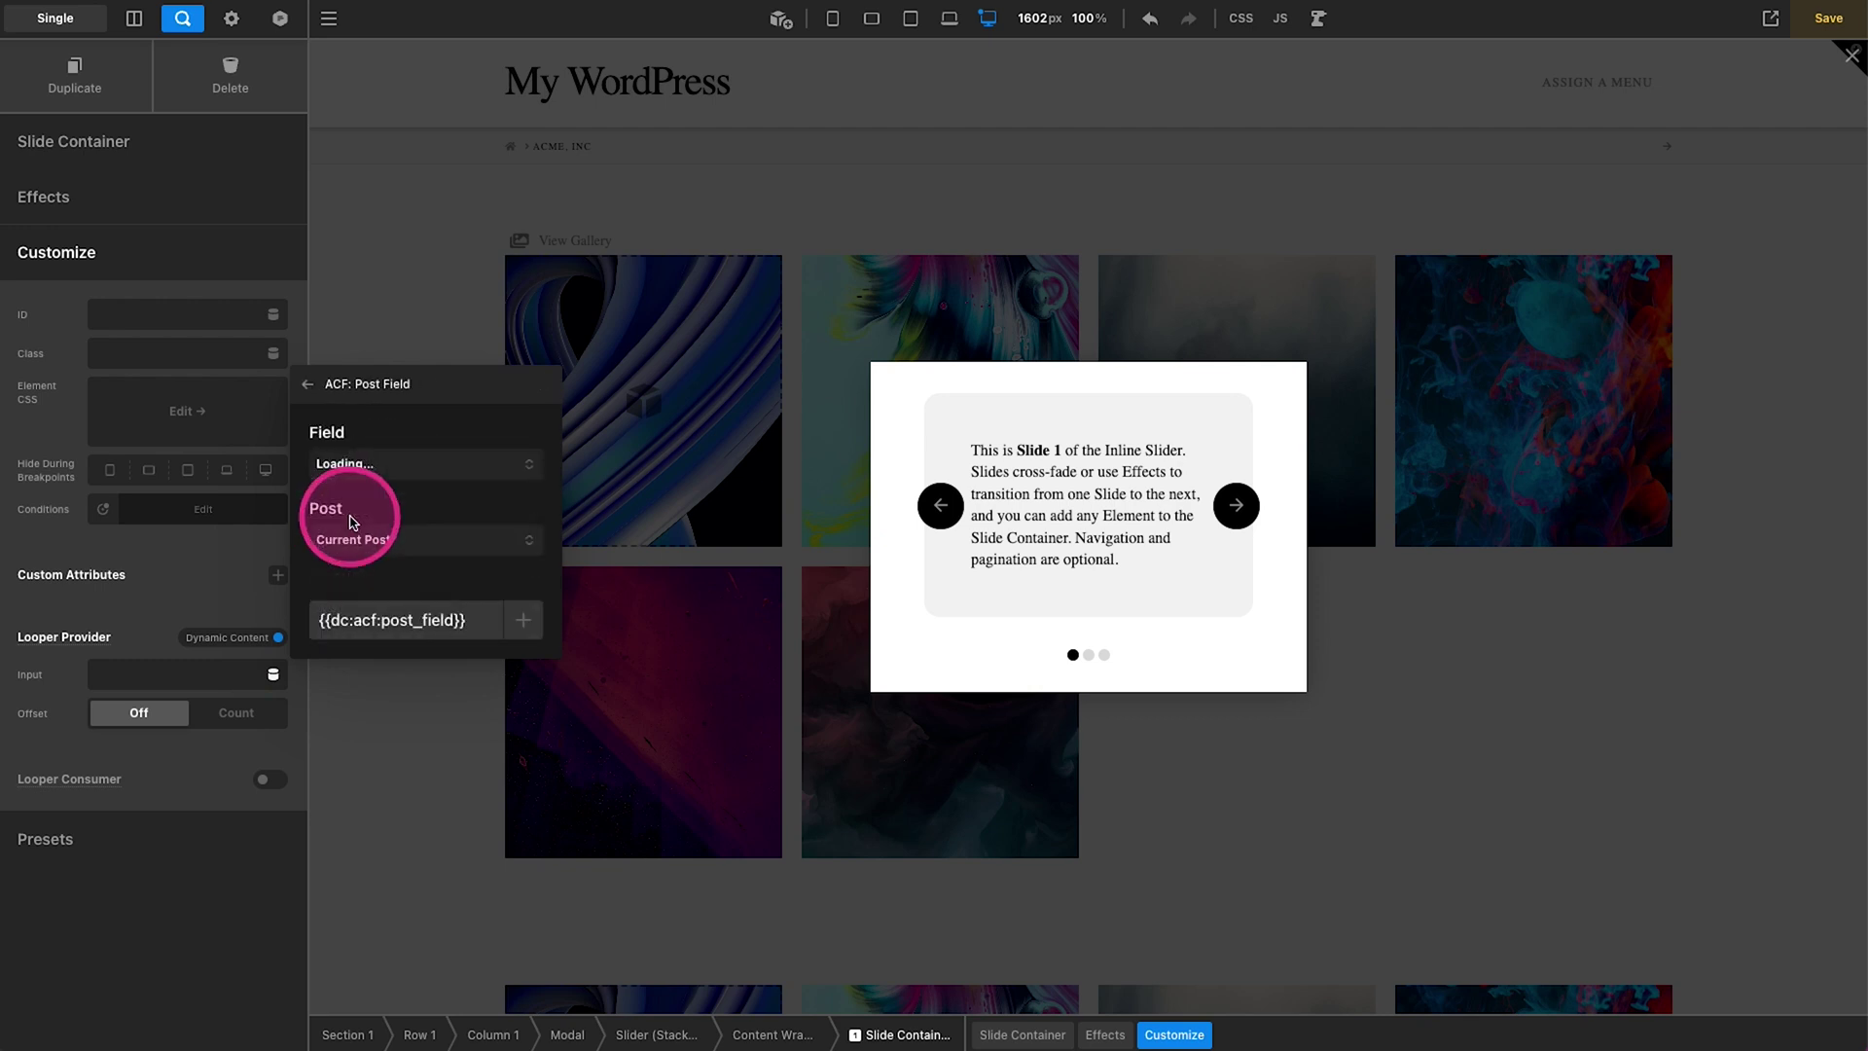
{"action": "left_click", "coordinate": [388, 472]}
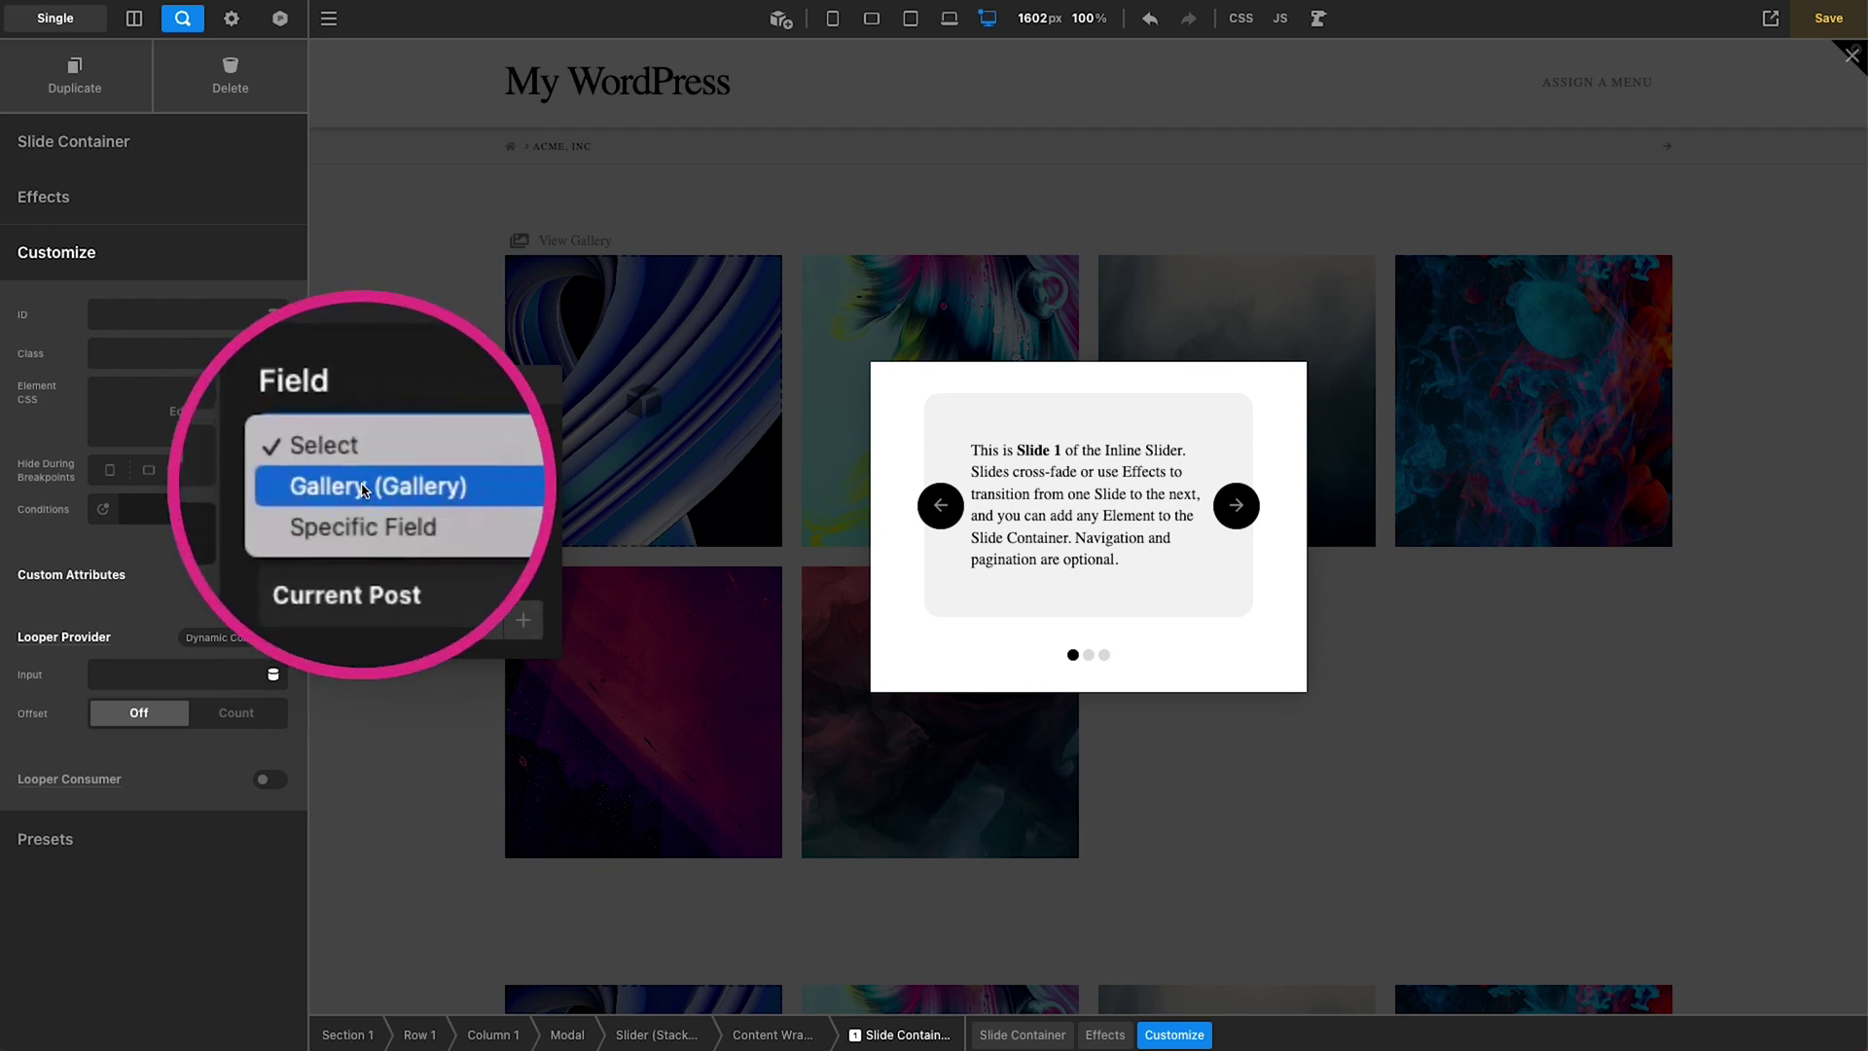
{"action": "left_click", "coordinate": [362, 486]}
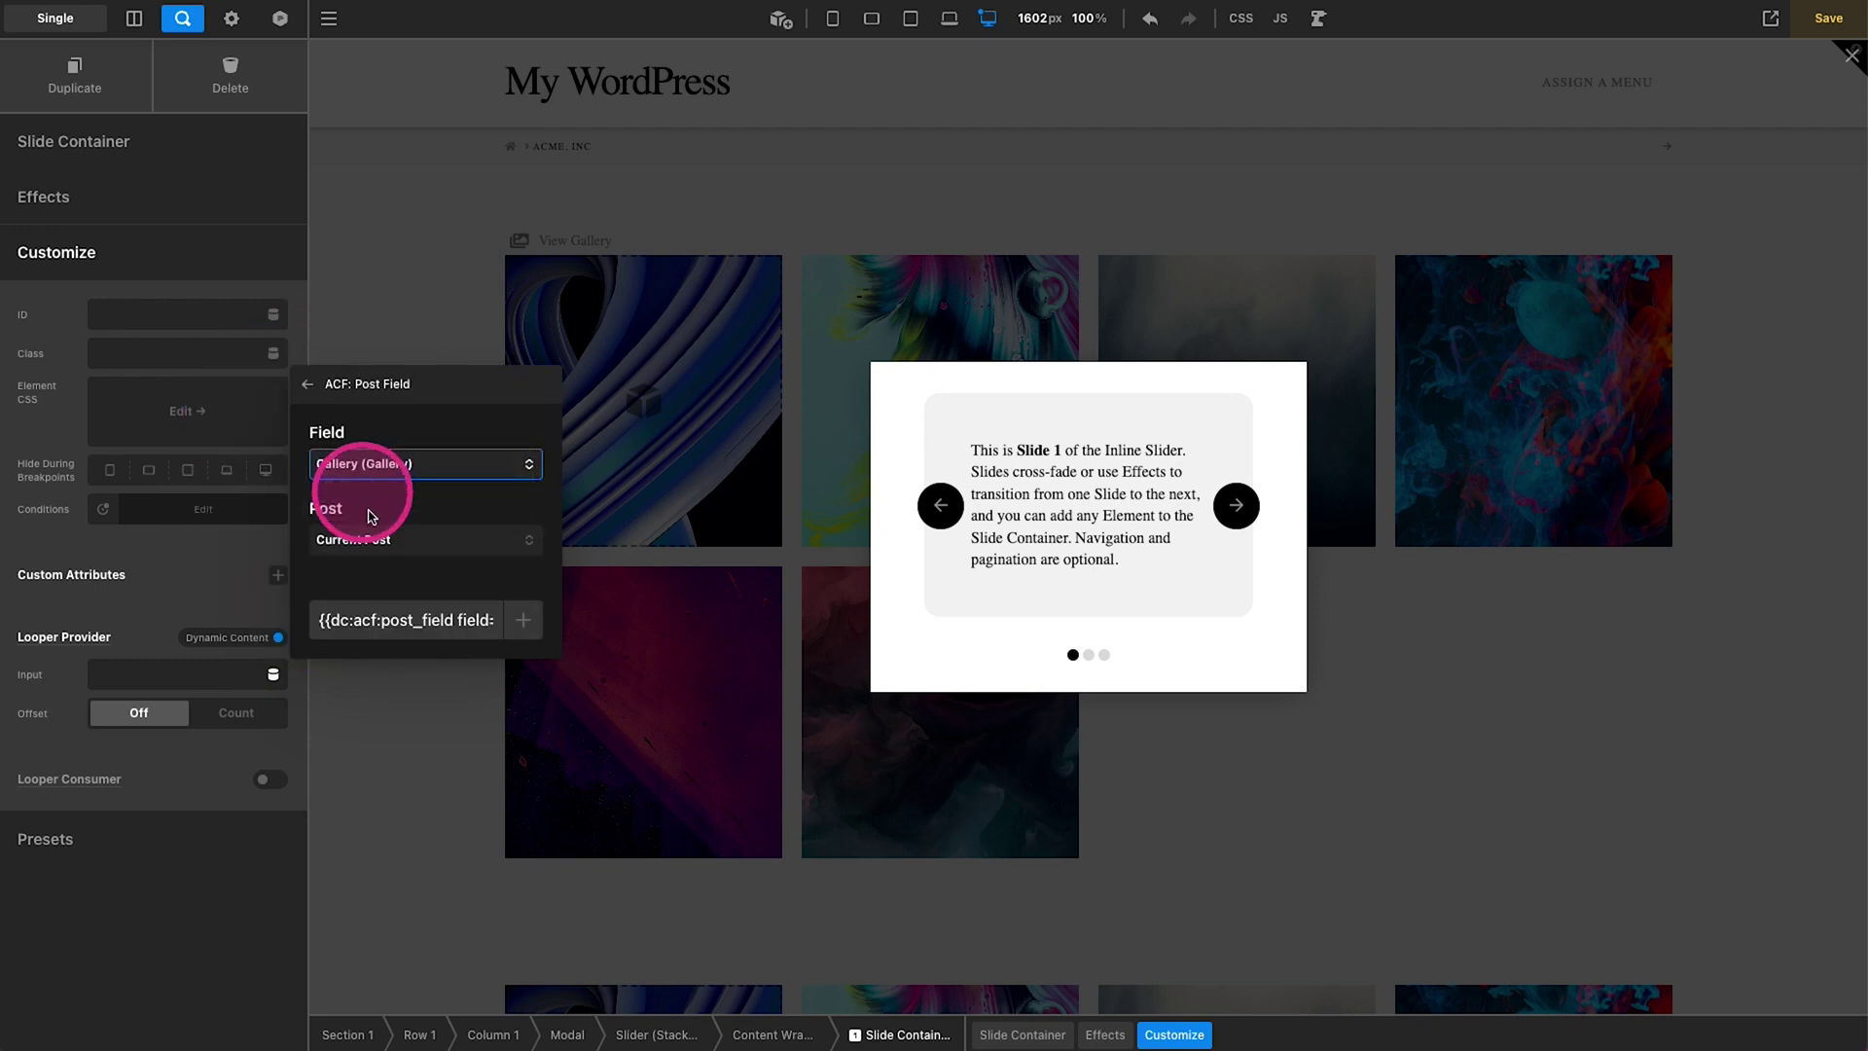
{"action": "left_click", "coordinate": [522, 618]}
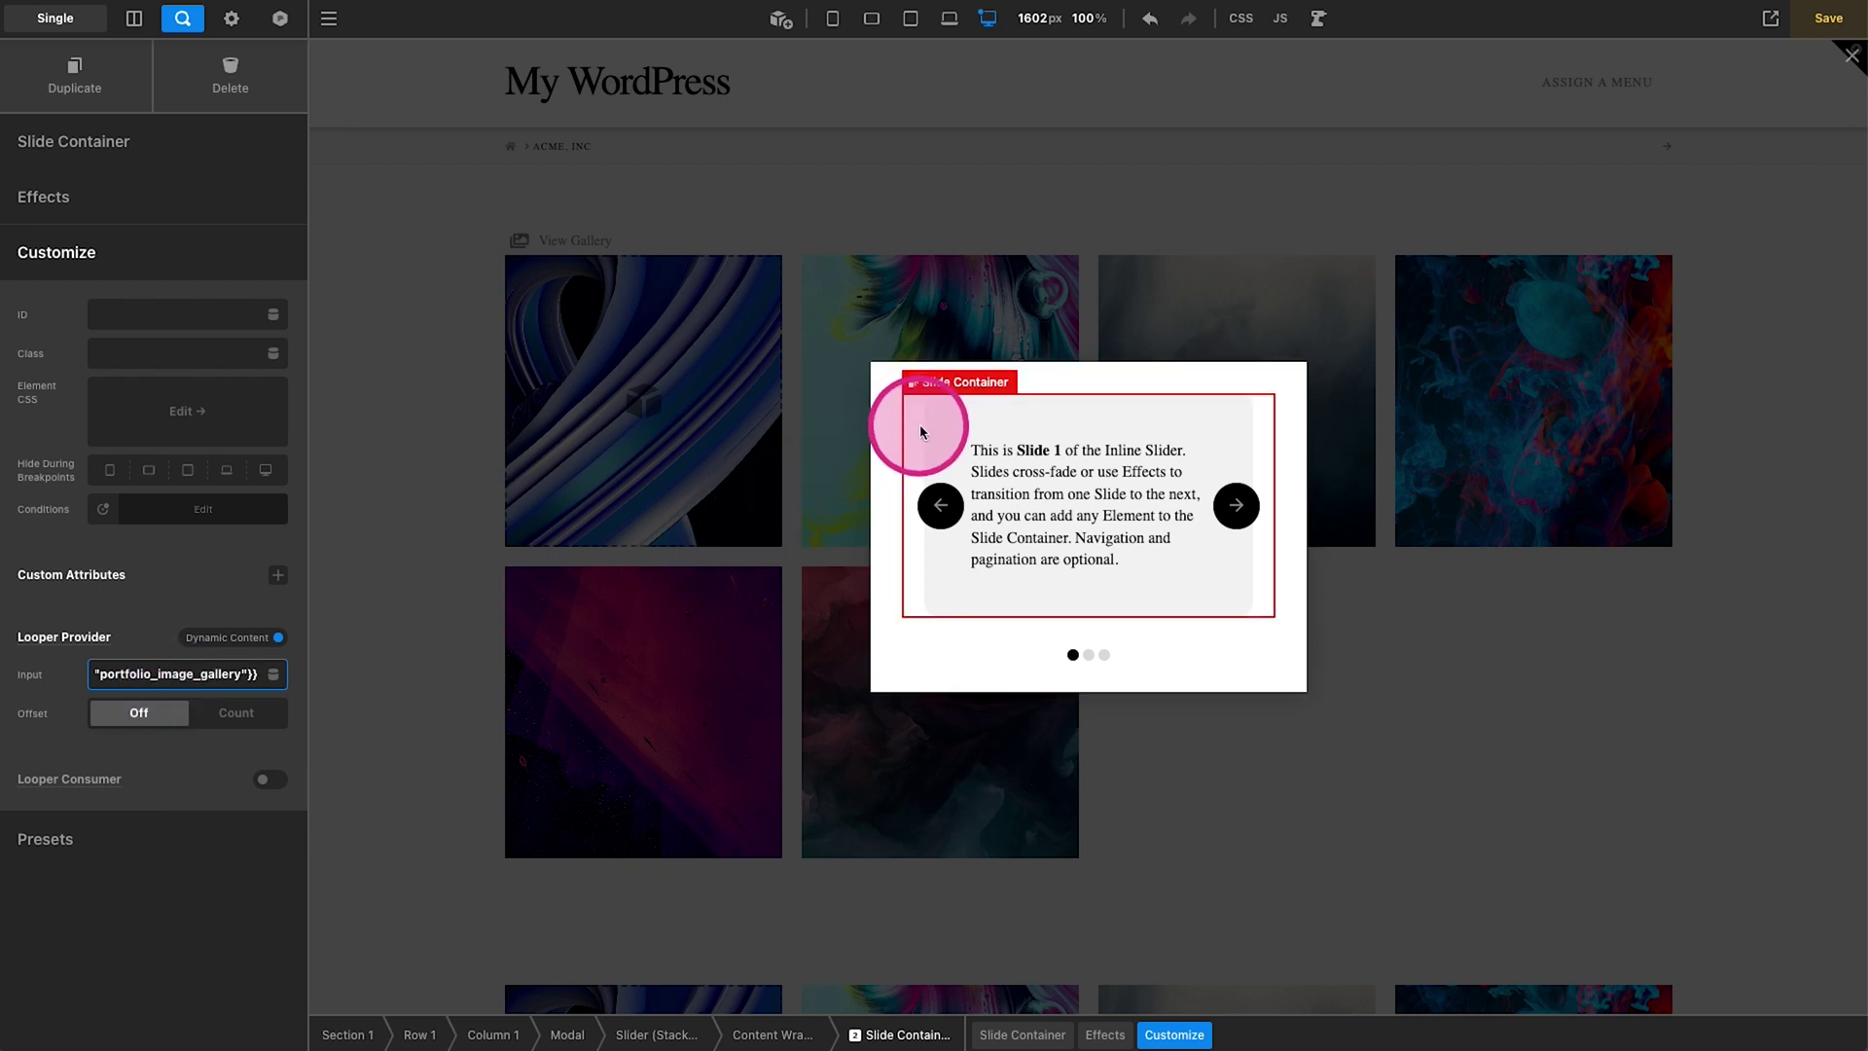
{"action": "left_click", "coordinate": [944, 431]}
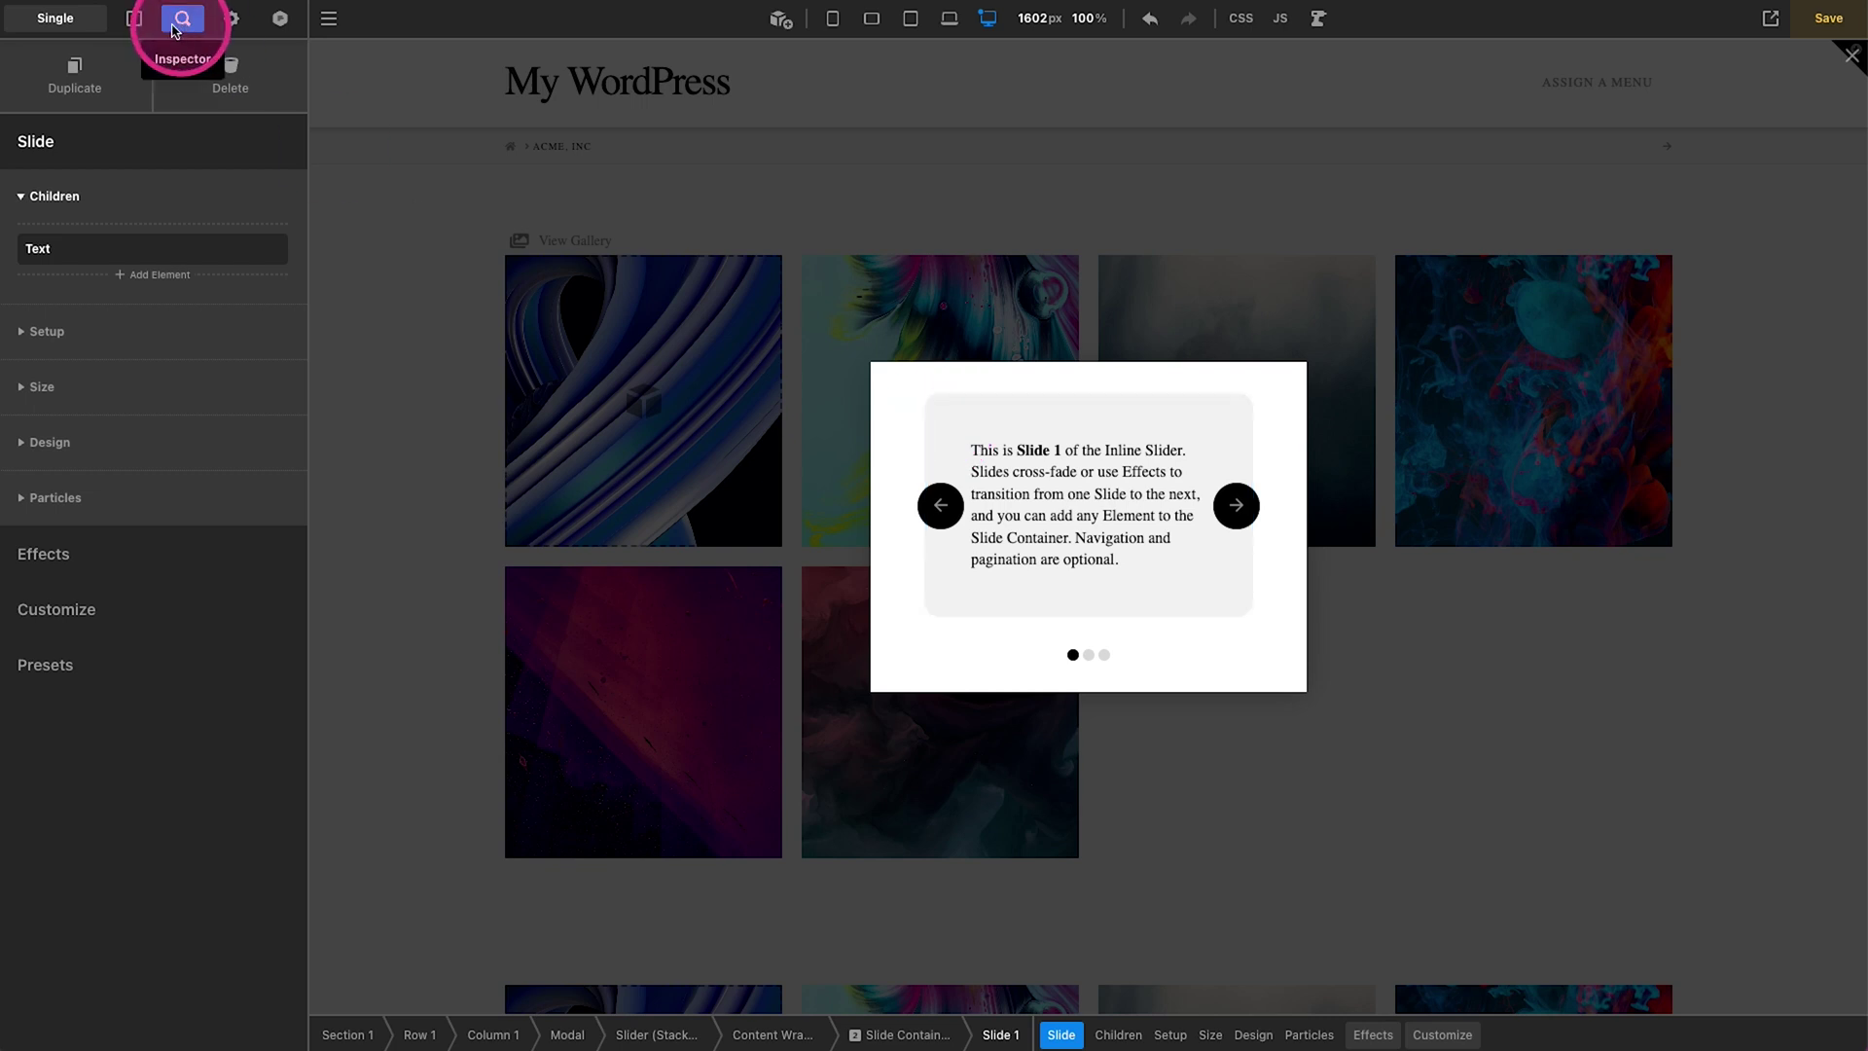
- Delete Slides 2 and 3 and the sample text, and make Slide 1 repeat per gallery item
{"action": "left_click", "coordinate": [134, 17]}
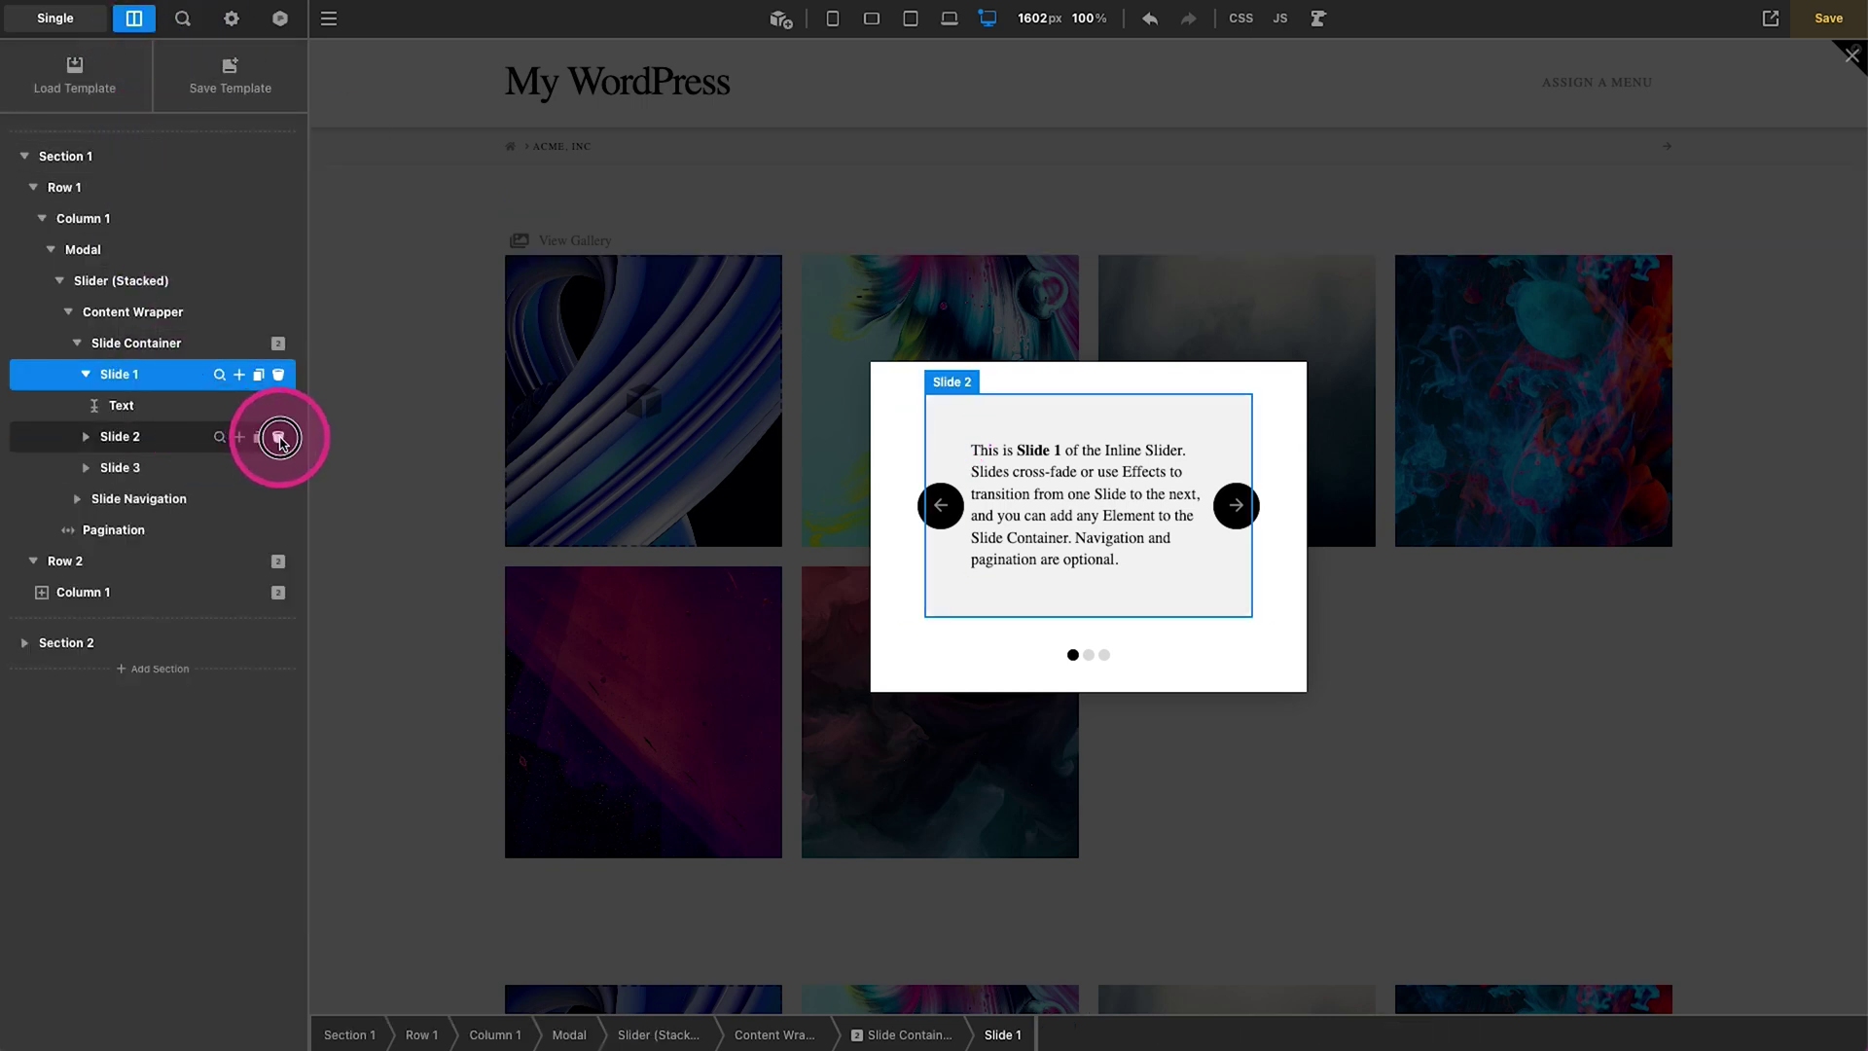
{"action": "left_click", "coordinate": [279, 438]}
{"action": "left_click", "coordinate": [279, 438]}
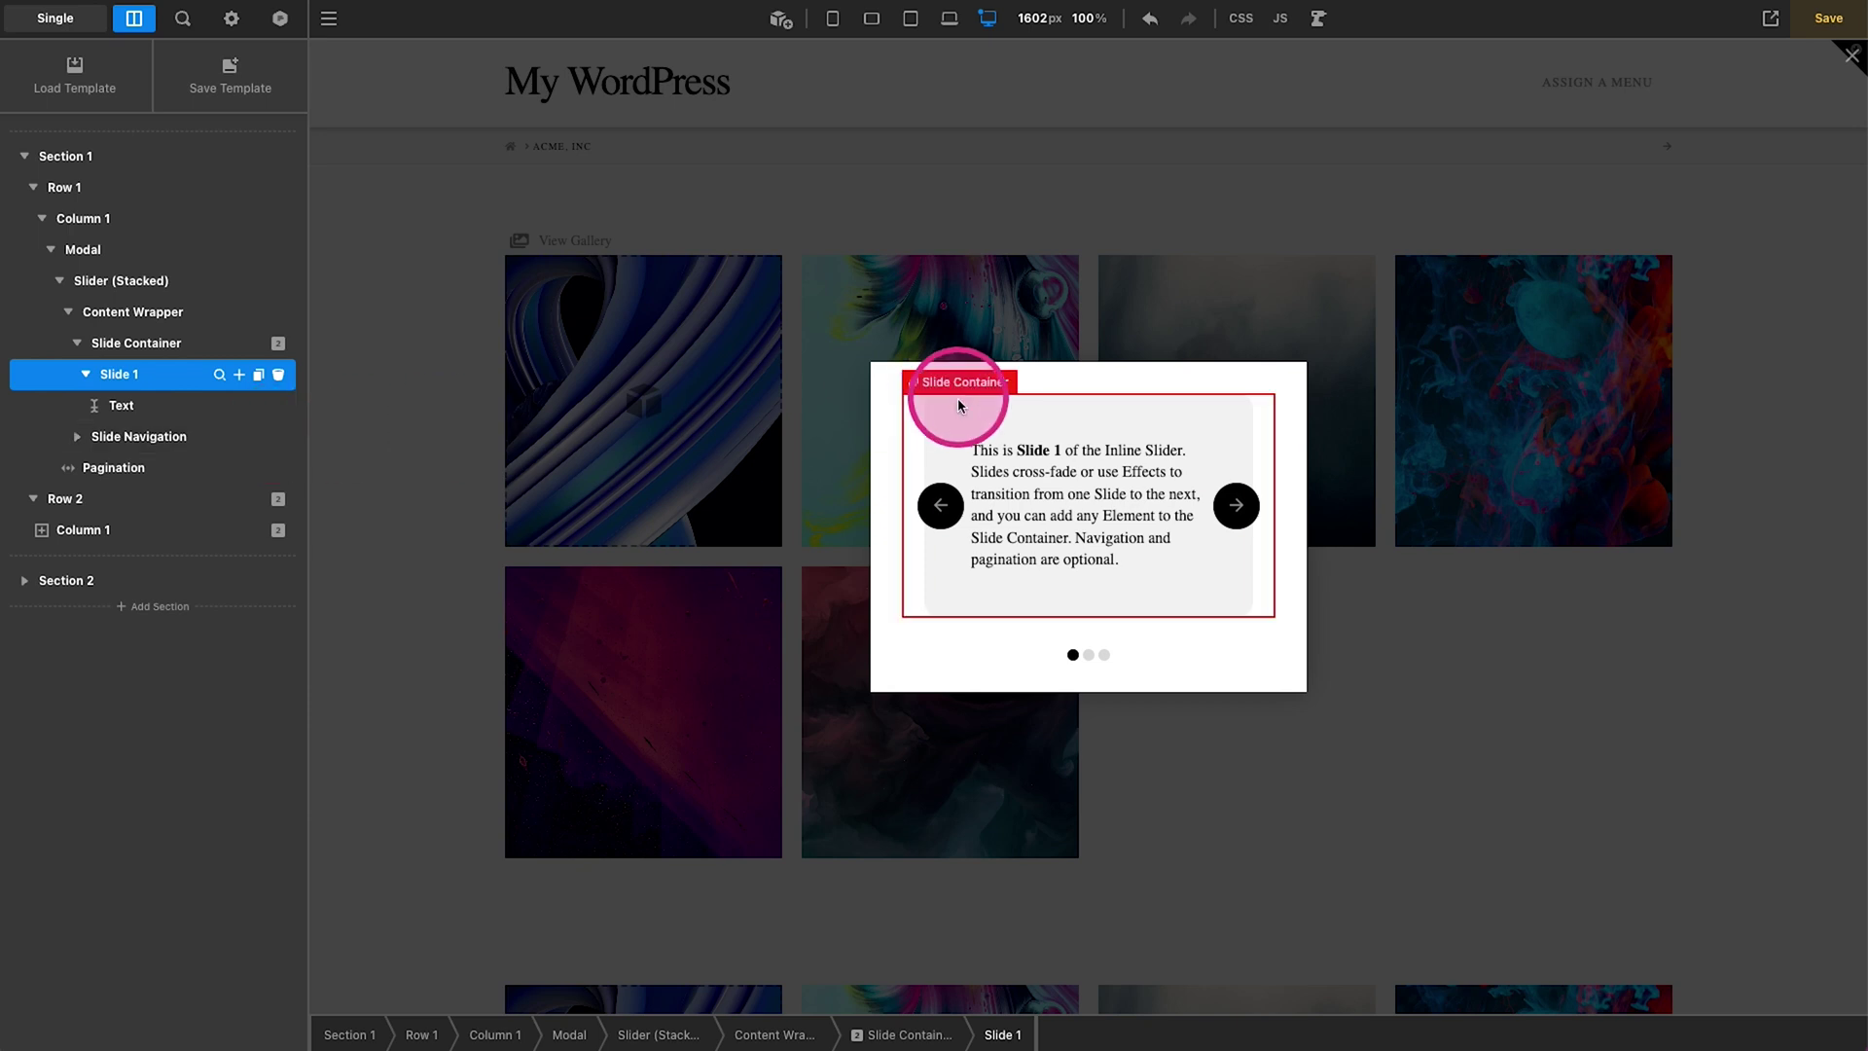
{"action": "left_click", "coordinate": [1014, 456]}
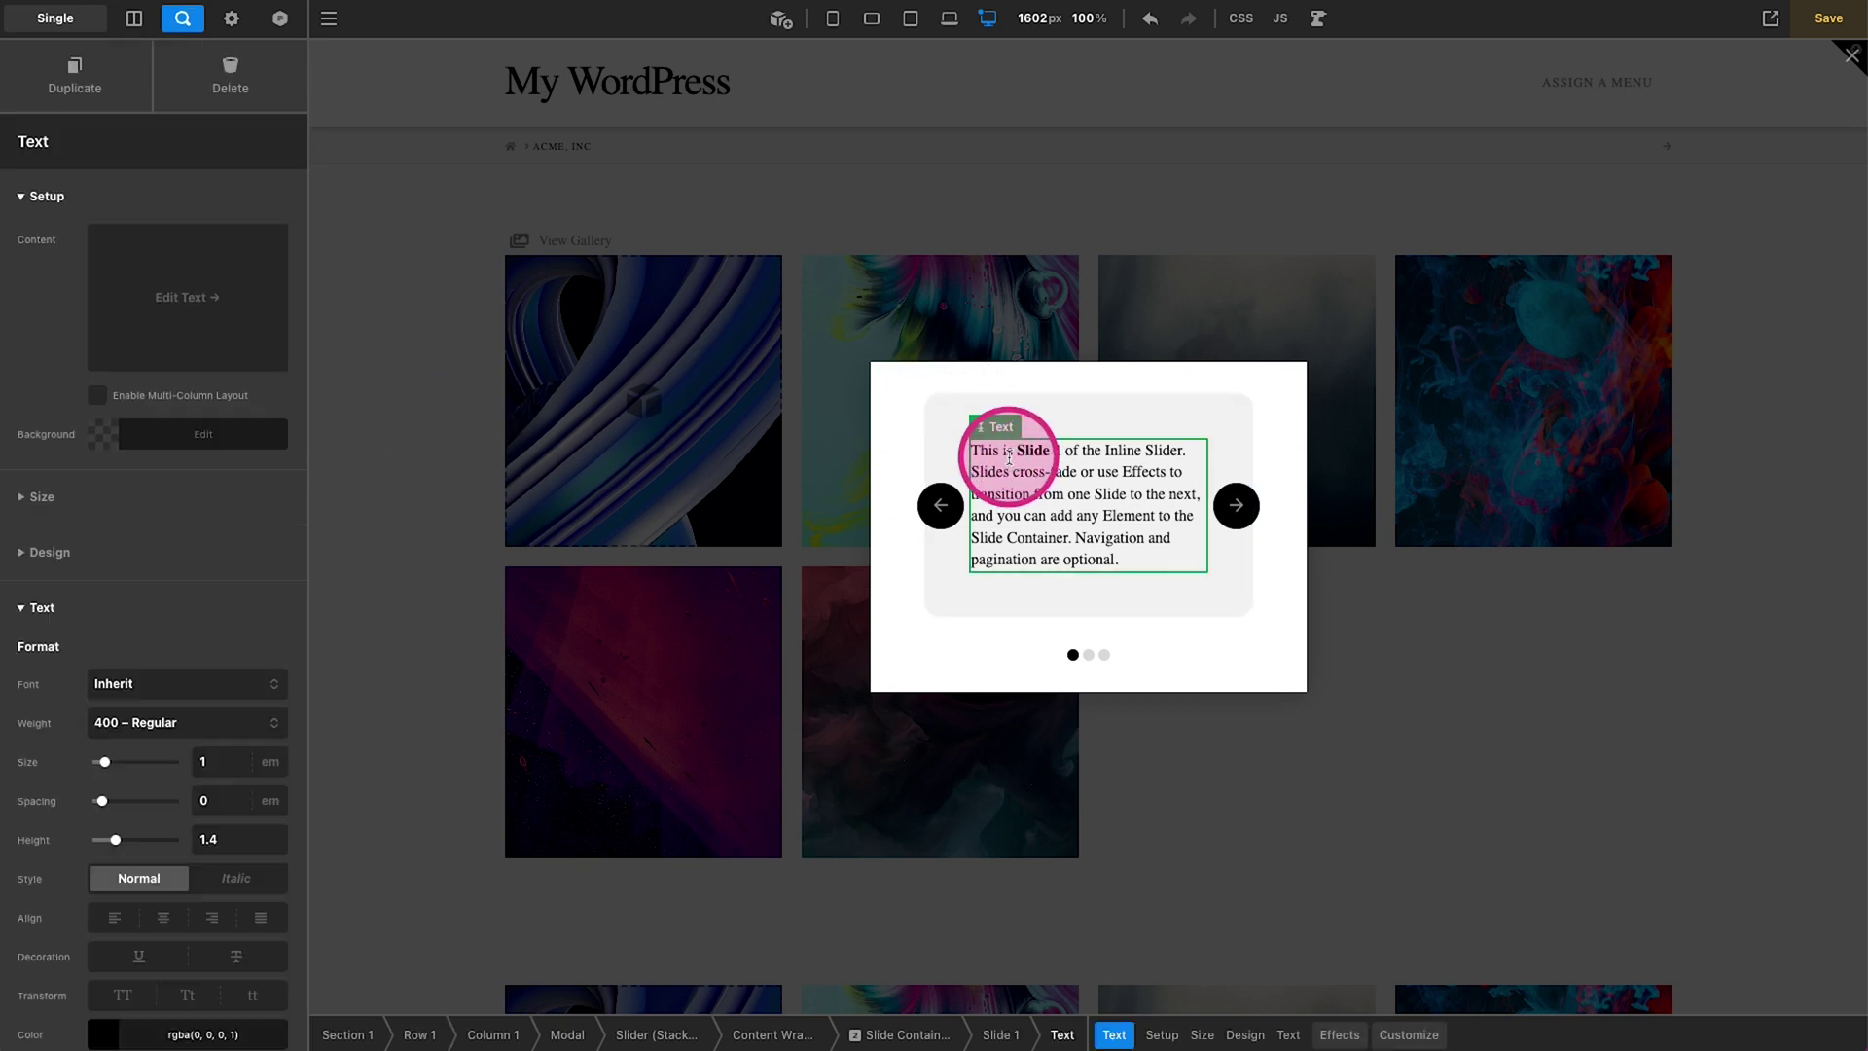
{"action": "left_click", "coordinate": [263, 115]}
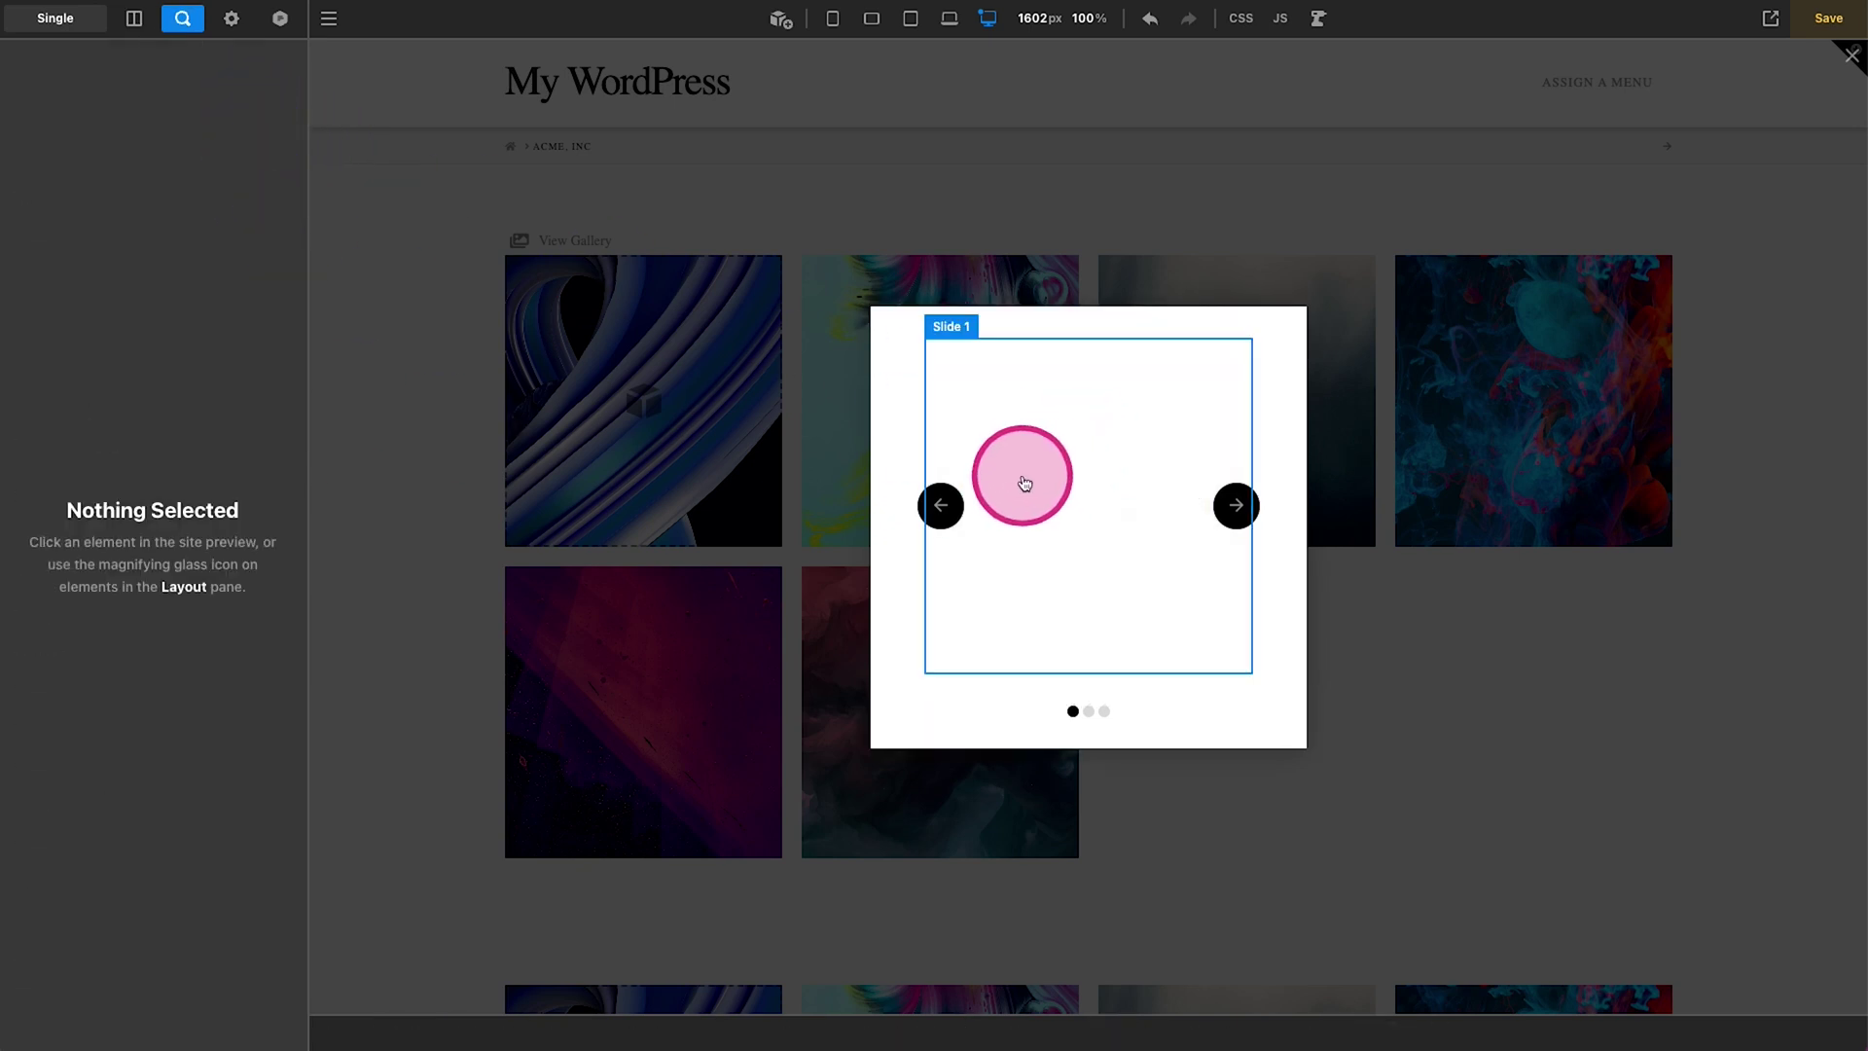
{"action": "left_click", "coordinate": [951, 410]}
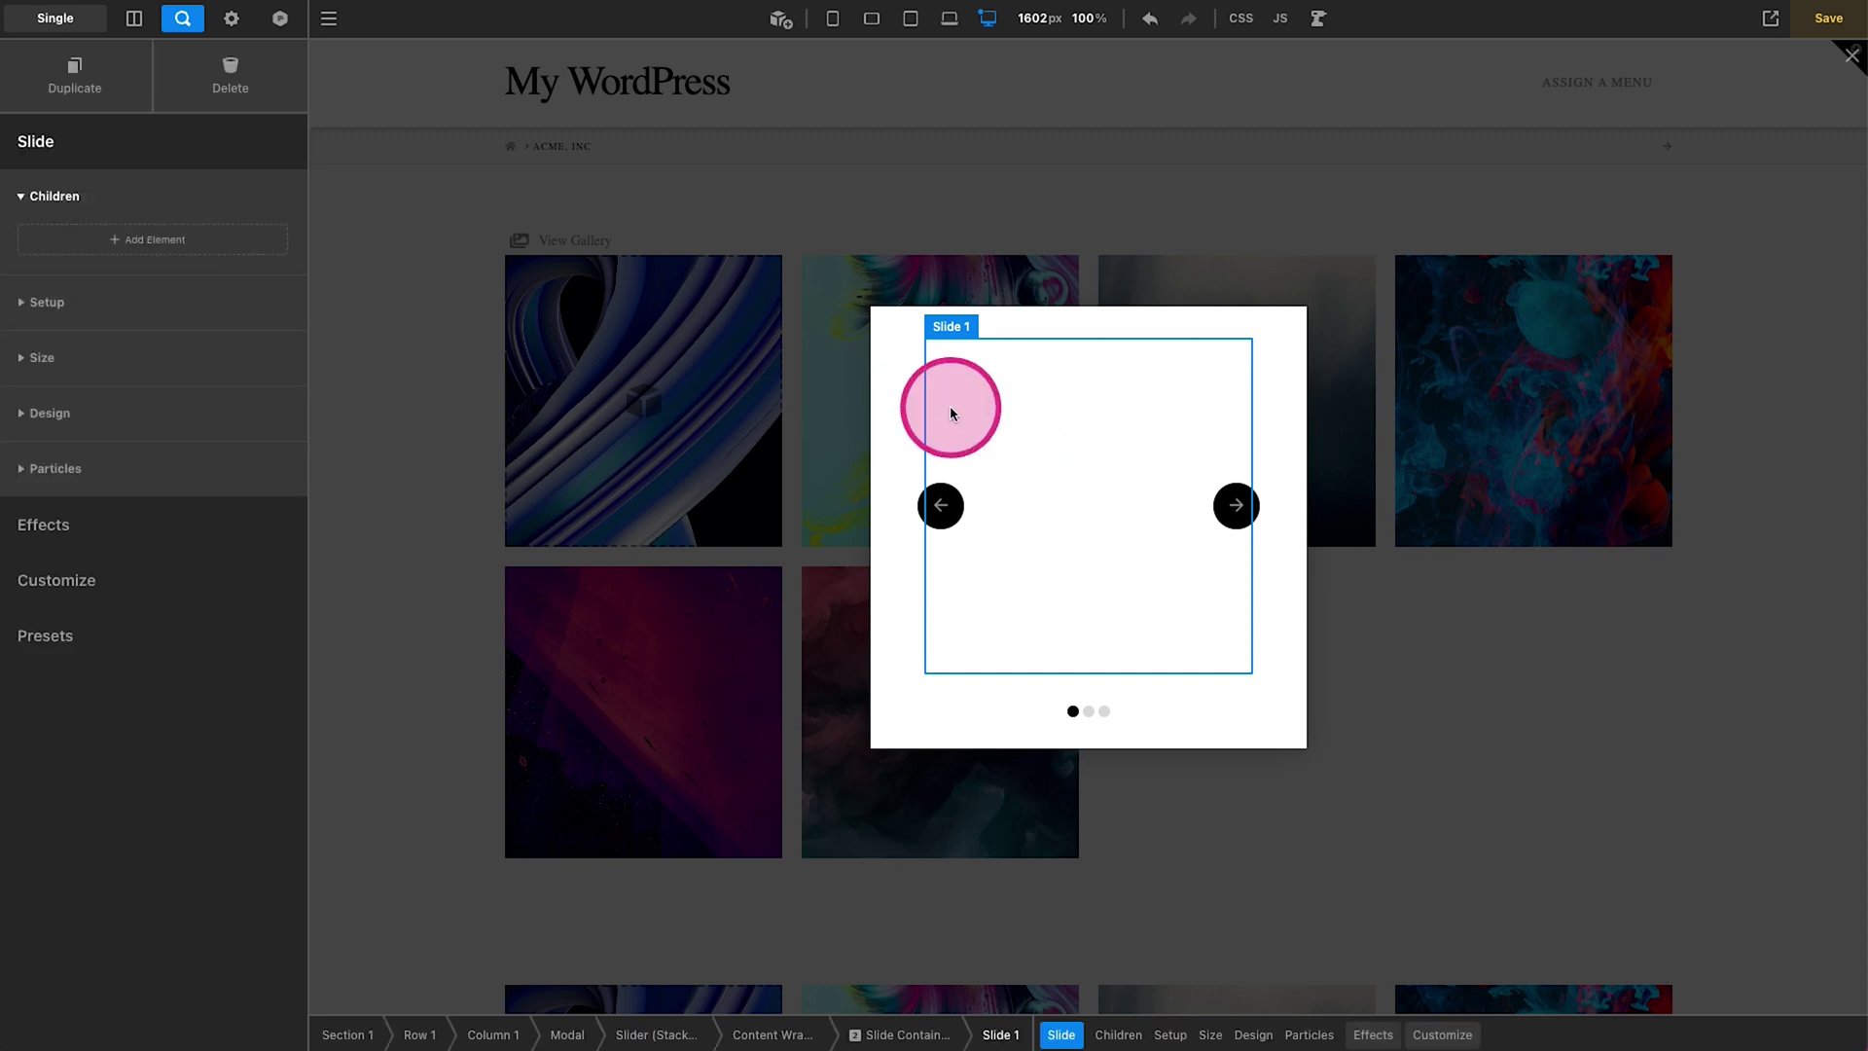
{"action": "left_click", "coordinate": [1438, 1032]}
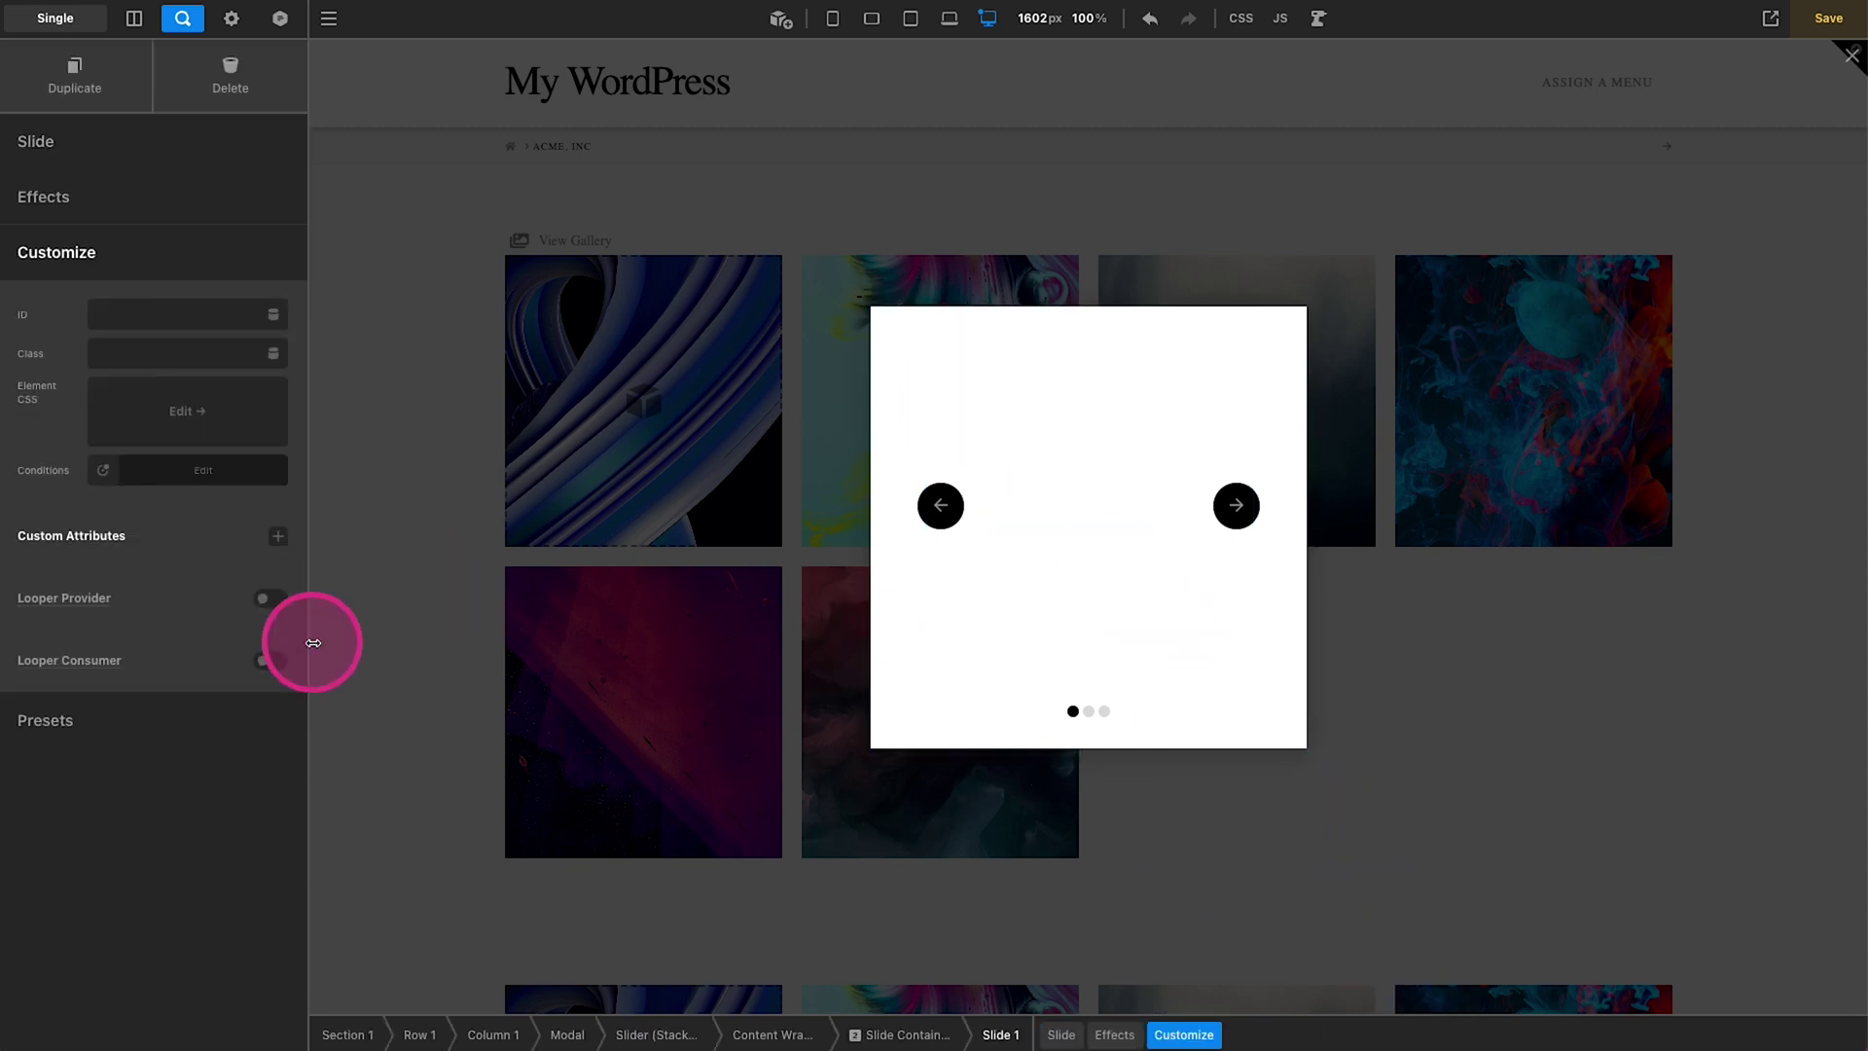
{"action": "left_click", "coordinate": [270, 661]}
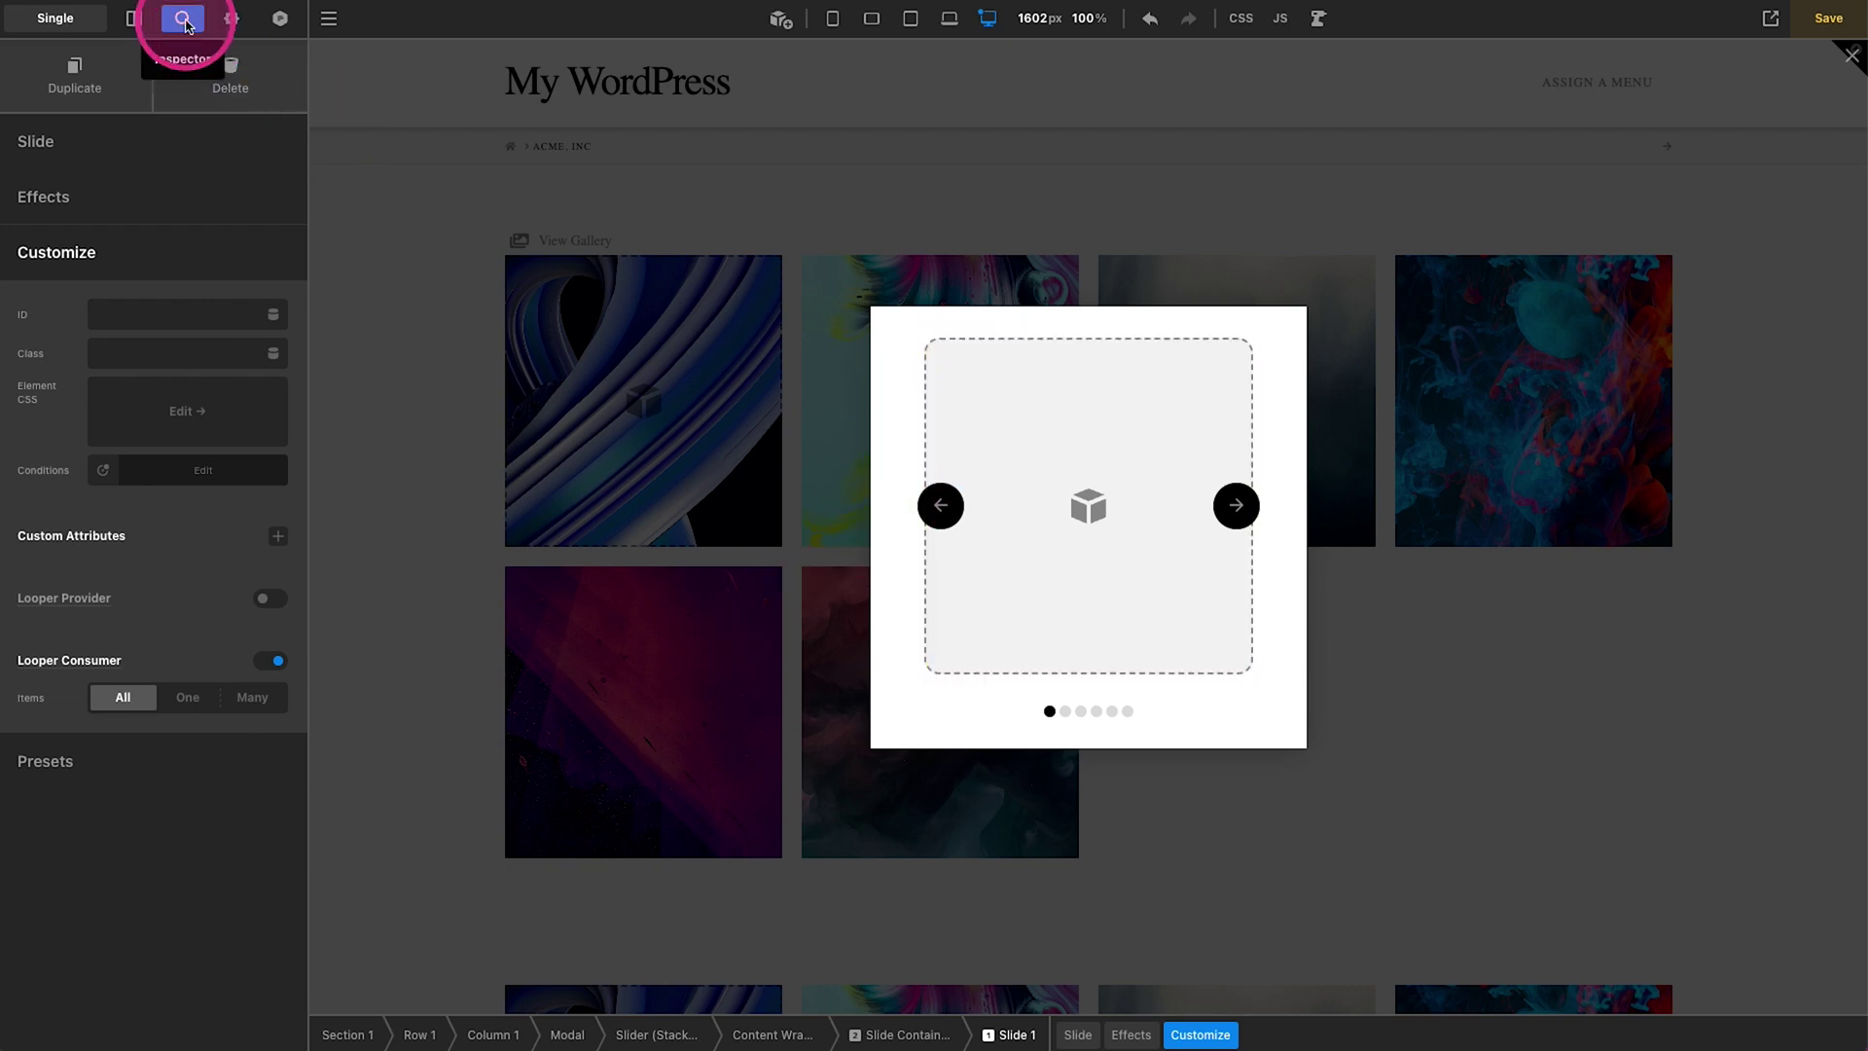
- Add an Image element to Slide 1 with its source set to Looper > Current Item
{"action": "left_click", "coordinate": [772, 24]}
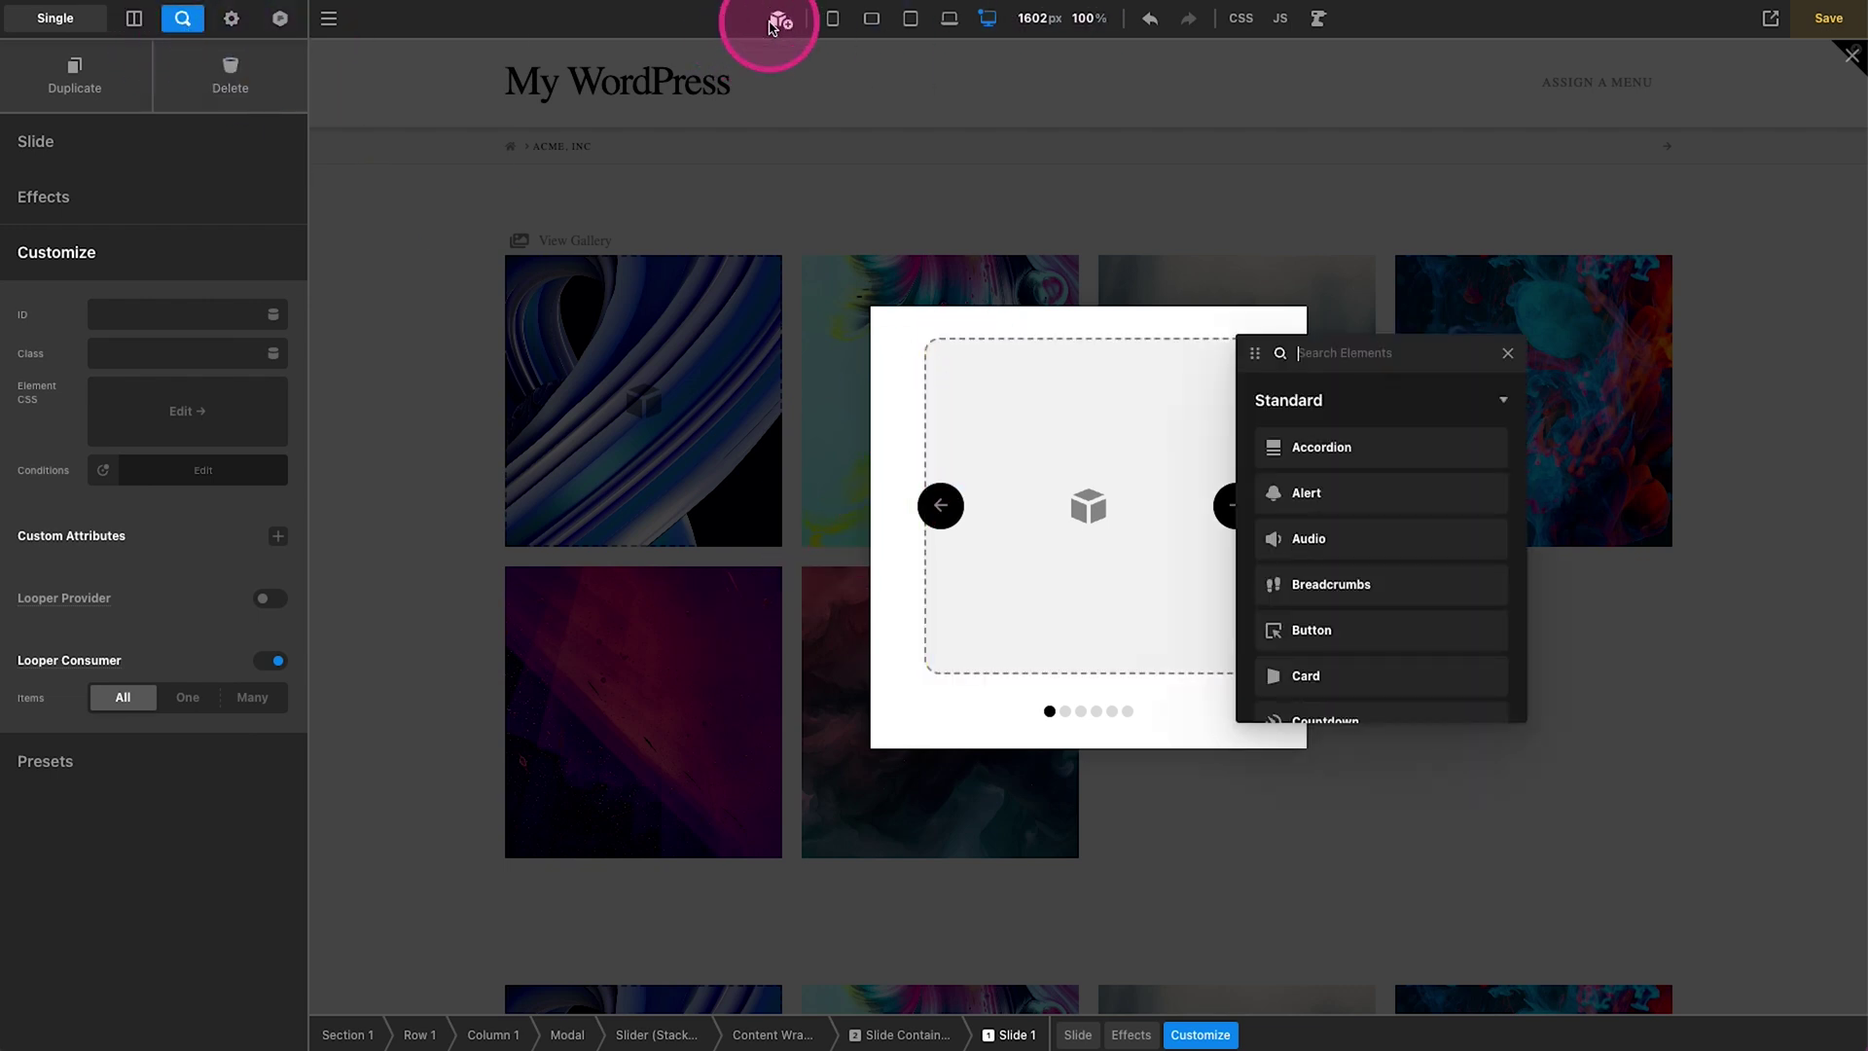
{"action": "type", "text": "ima"}
{"action": "left_click_drag", "start_coordinate": [1355, 446], "coordinate": [1054, 453]}
{"action": "left_click", "coordinate": [982, 505]}
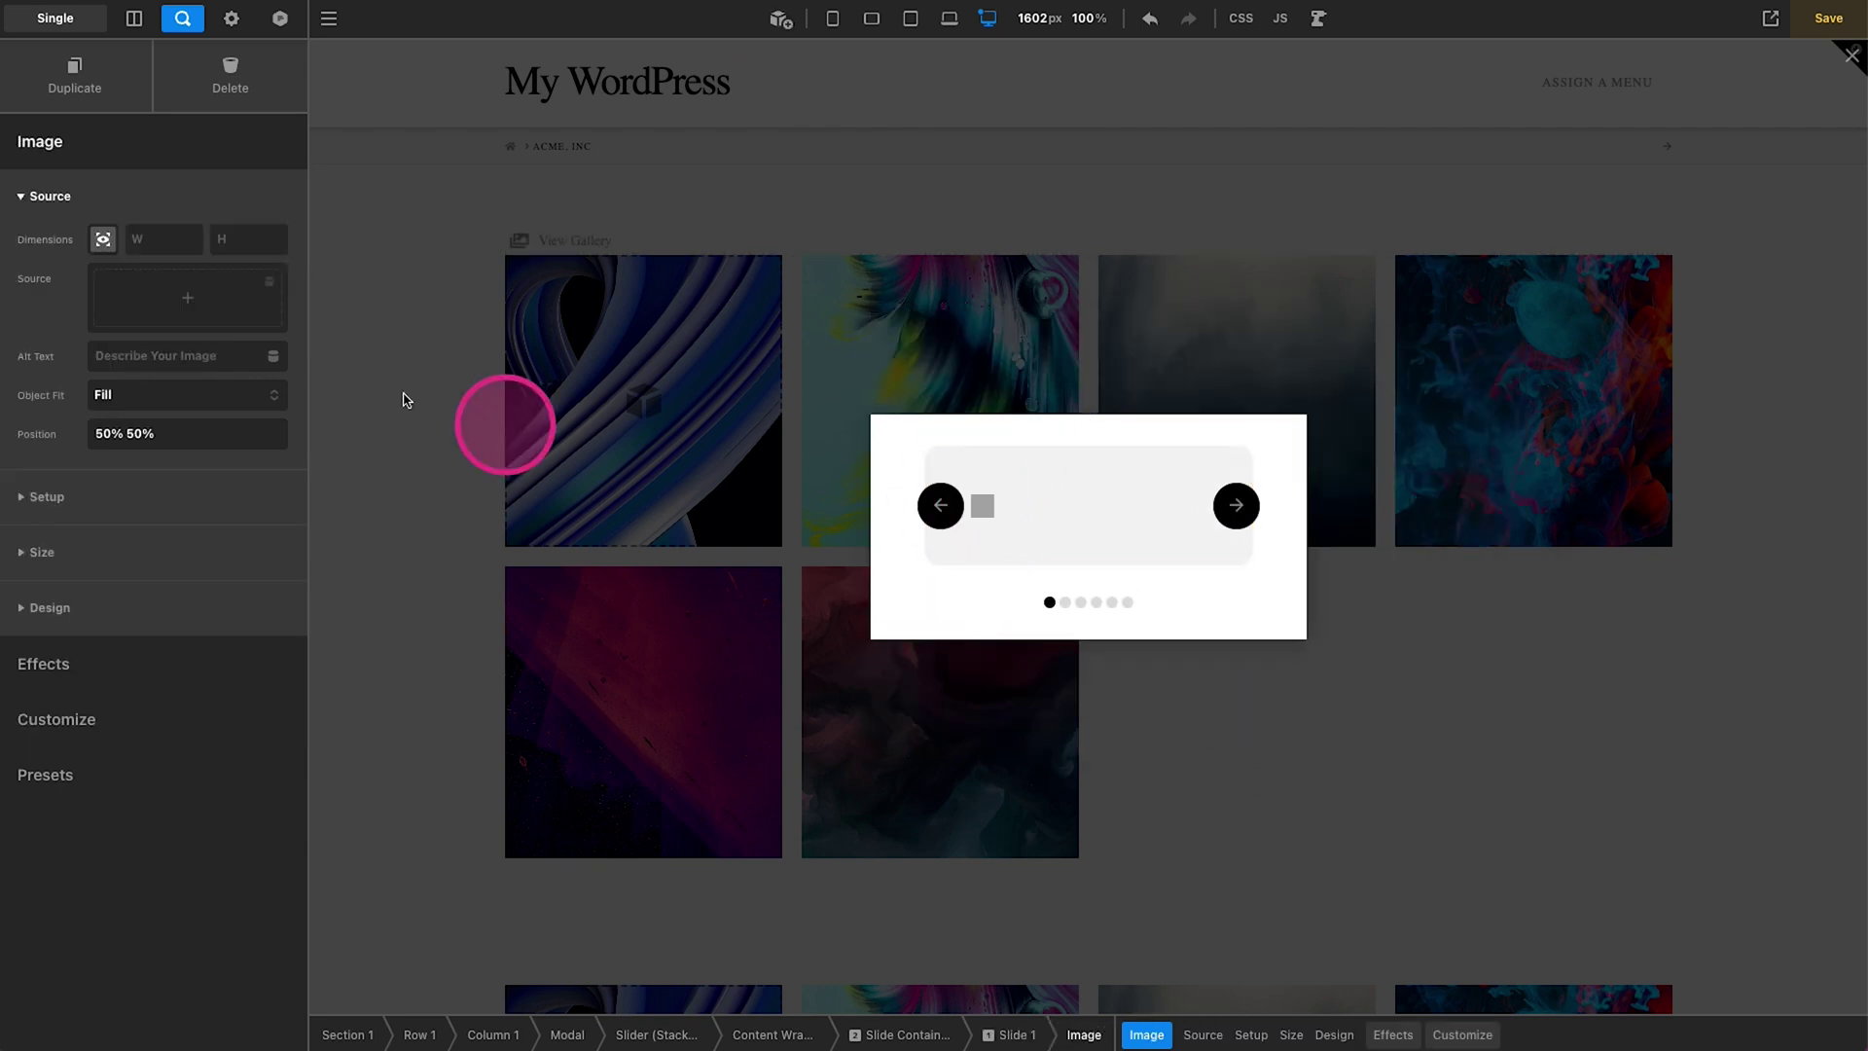
{"action": "left_click", "coordinate": [271, 284]}
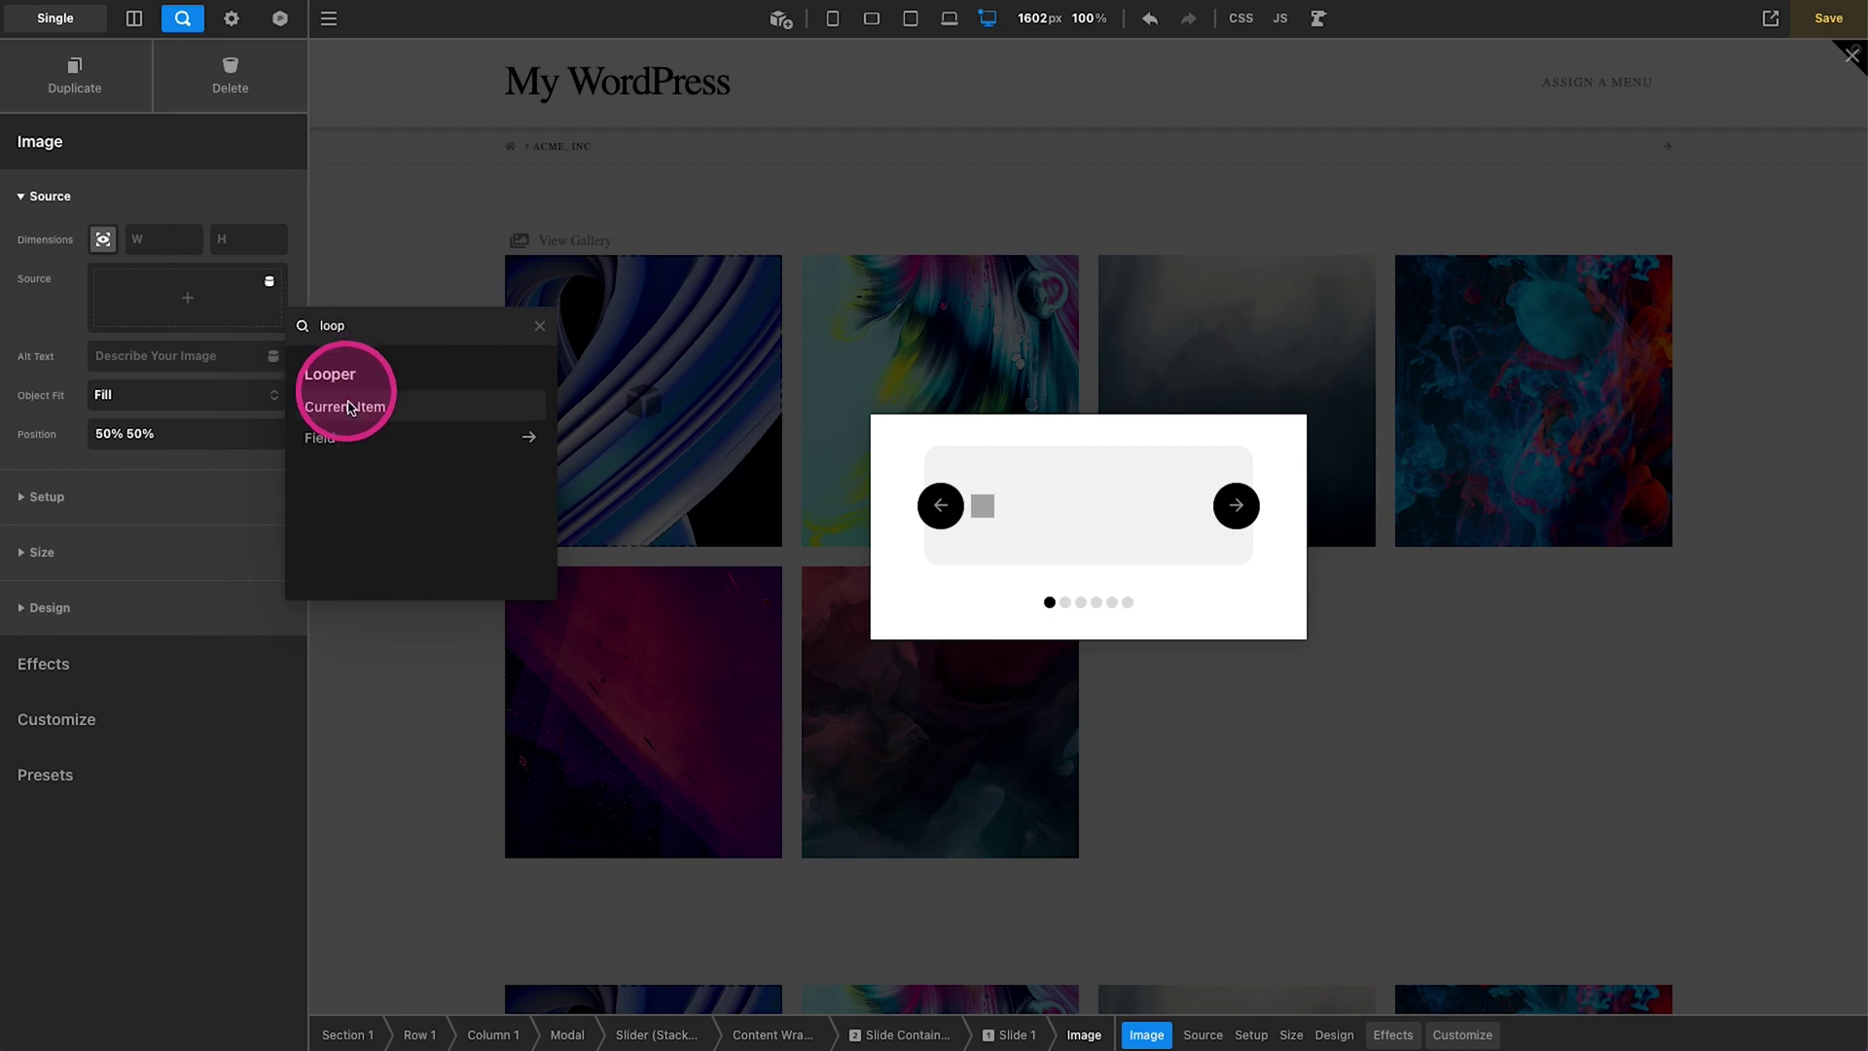
{"action": "left_click", "coordinate": [346, 409]}
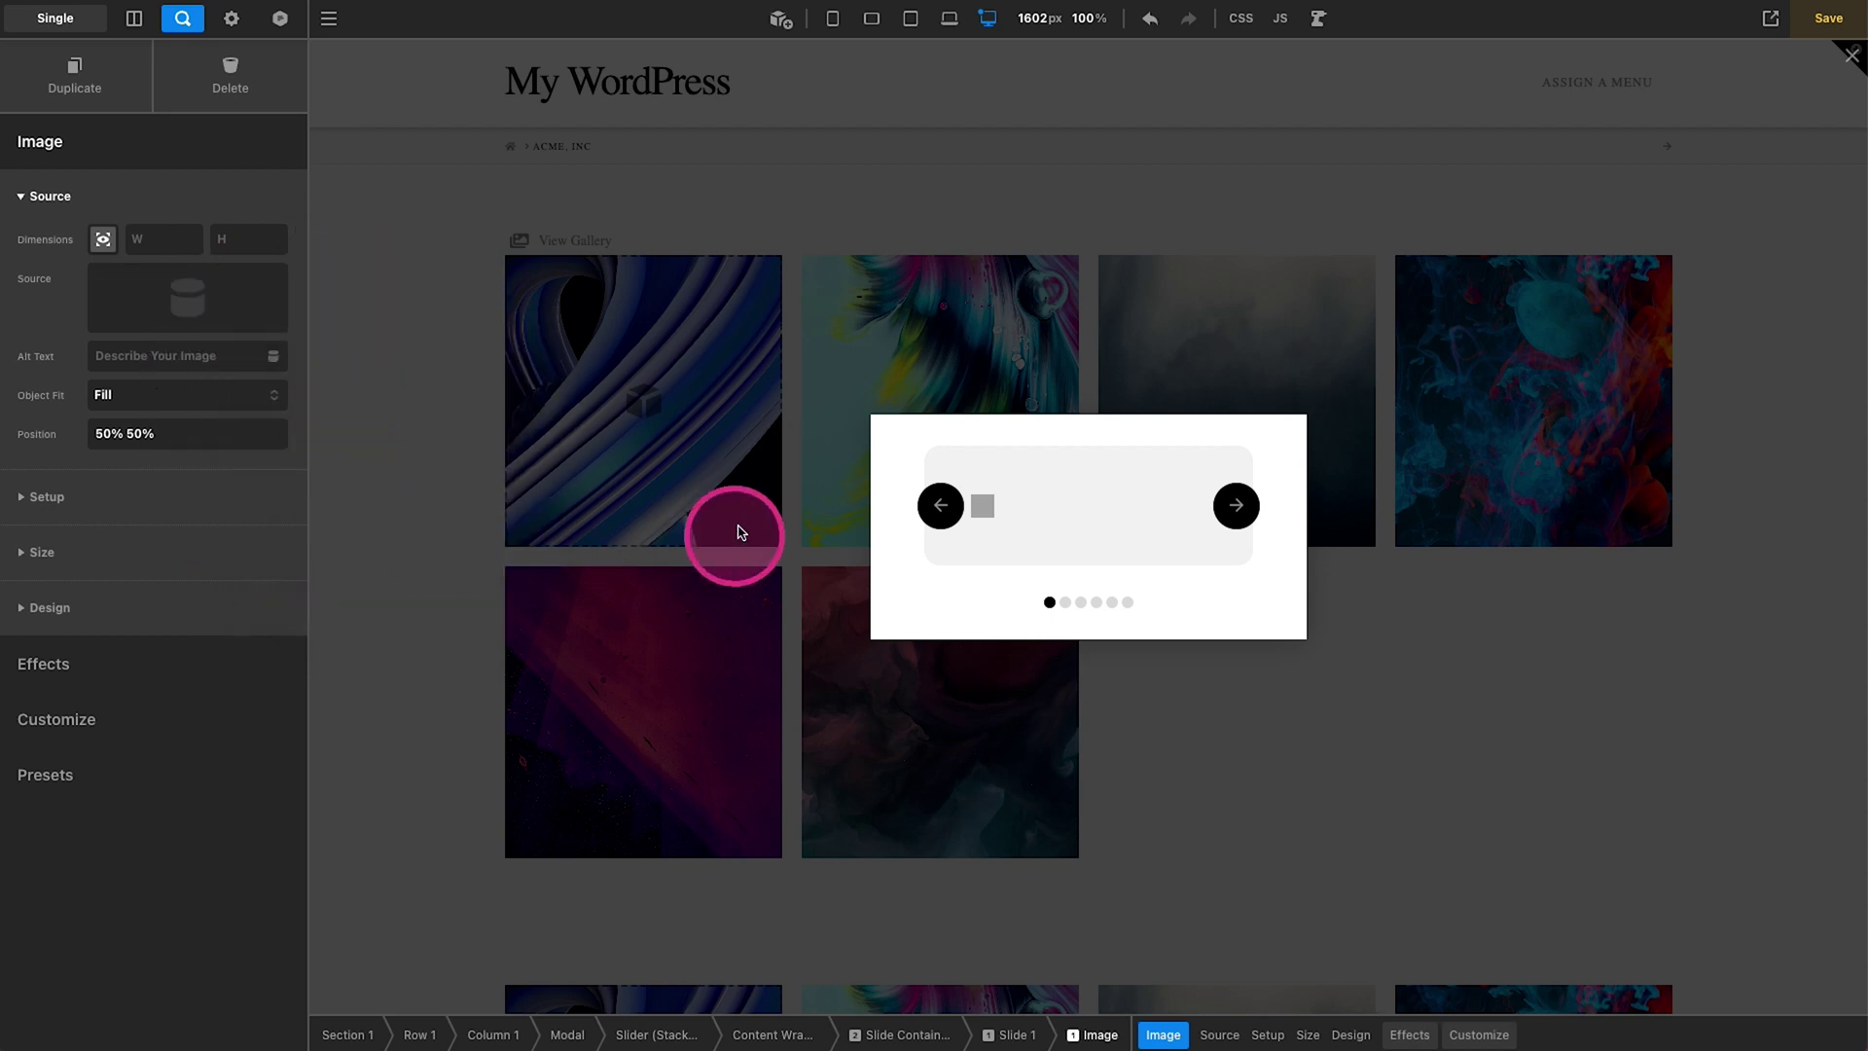
- Step through the slider's next arrow to preview the gallery images
{"action": "left_click", "coordinate": [1240, 508]}
{"action": "left_click", "coordinate": [1239, 508]}
{"action": "left_click", "coordinate": [1239, 508]}
{"action": "left_click", "coordinate": [1240, 508]}
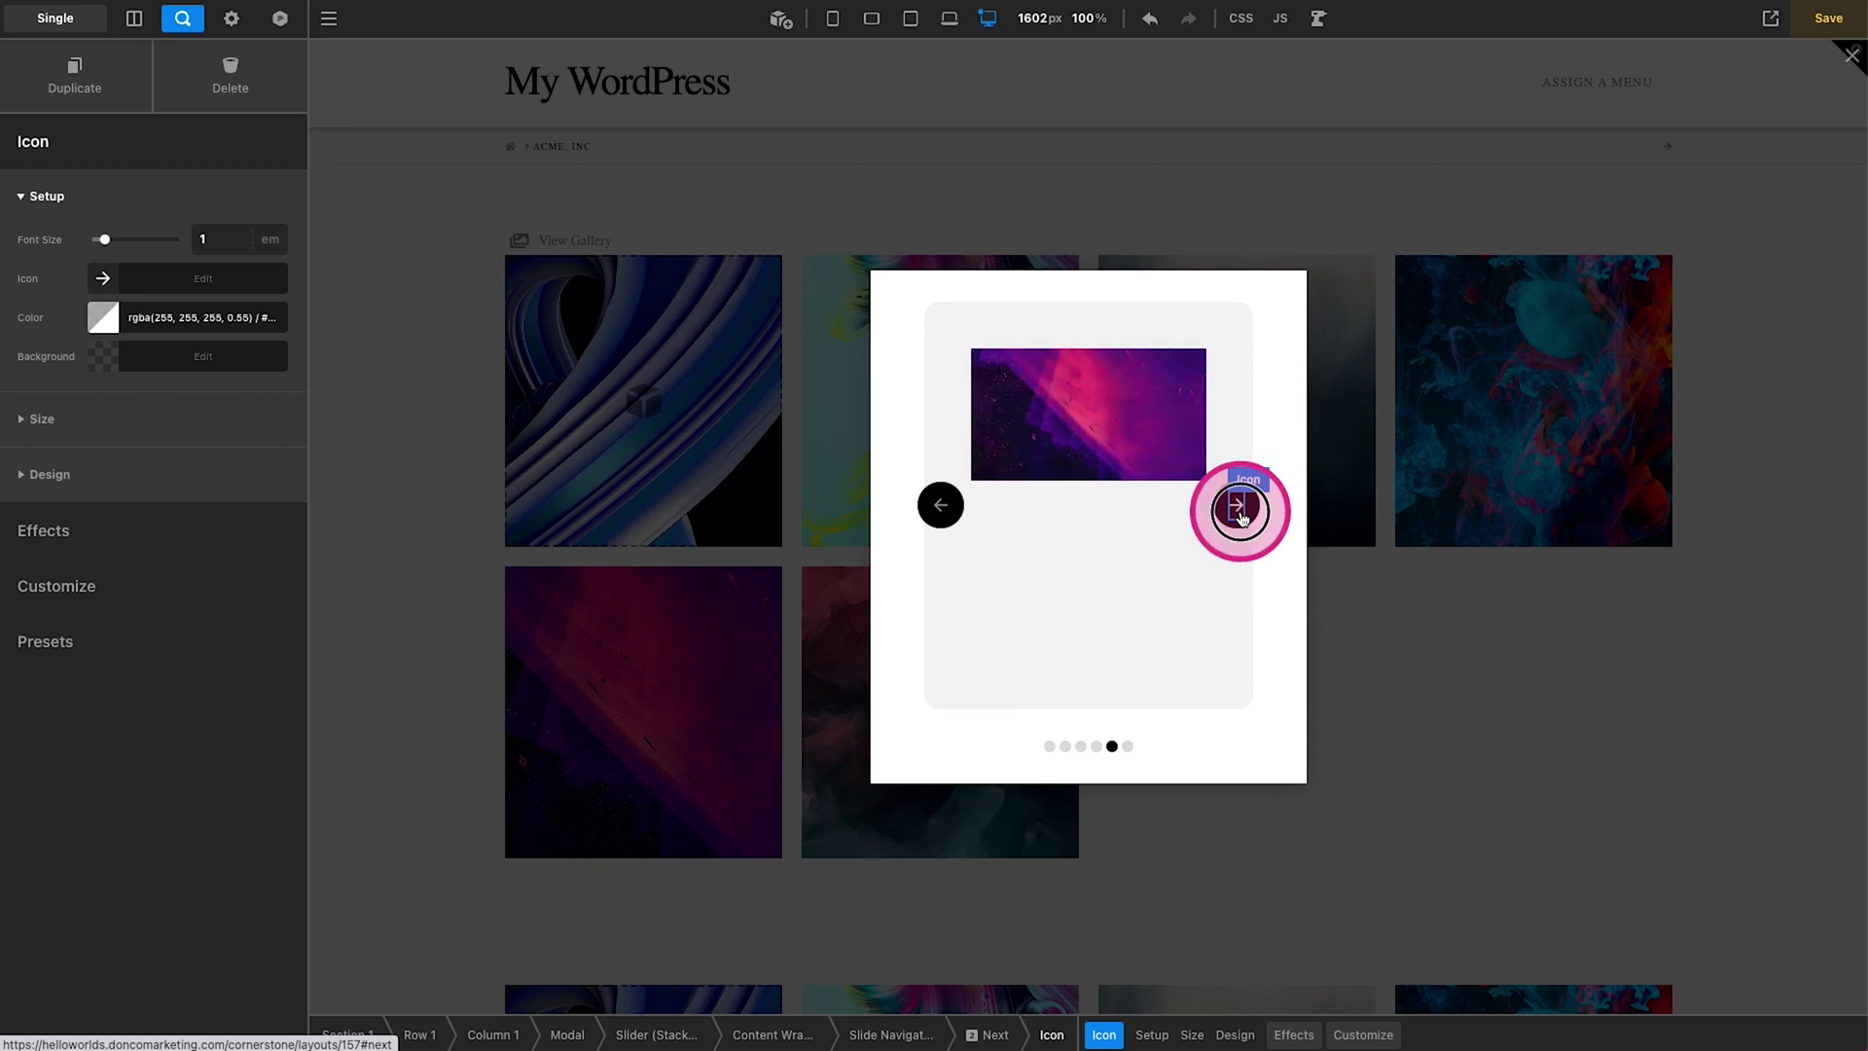
{"action": "left_click", "coordinate": [1241, 511]}
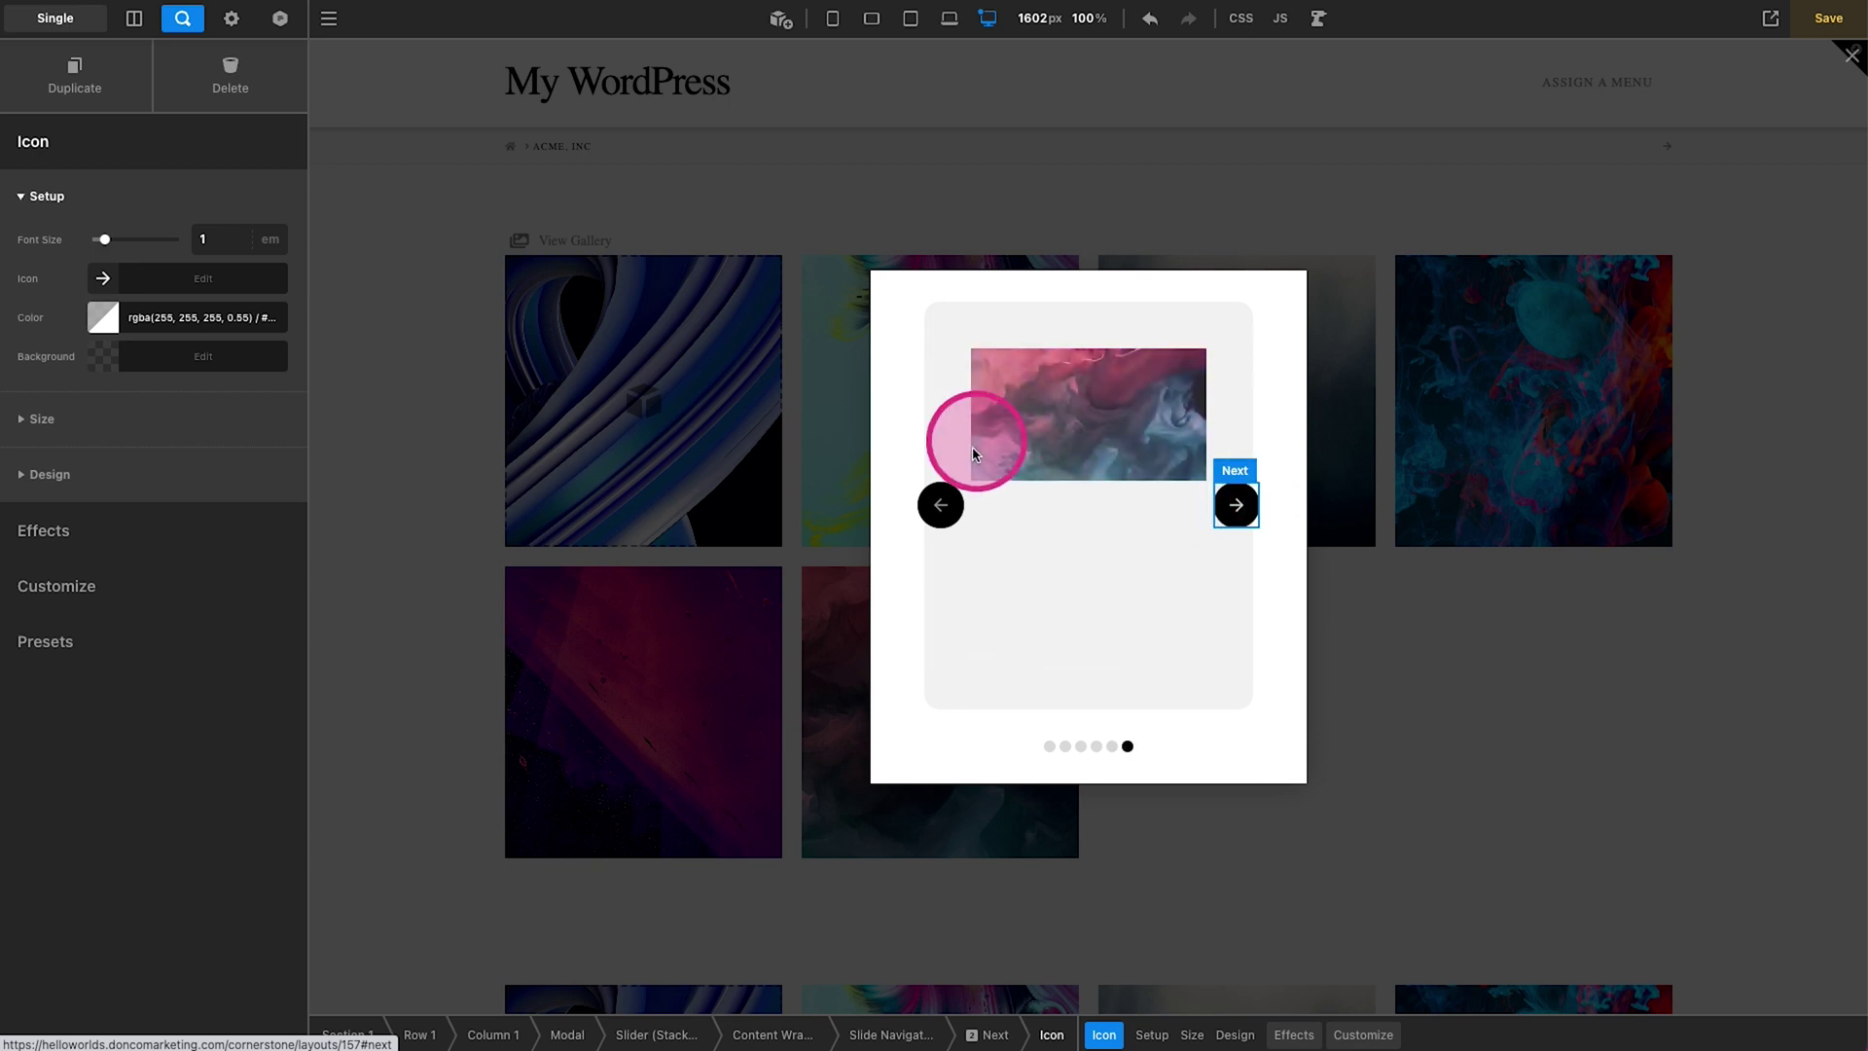
{"action": "left_click", "coordinate": [1221, 514]}
{"action": "left_click", "coordinate": [1222, 512]}
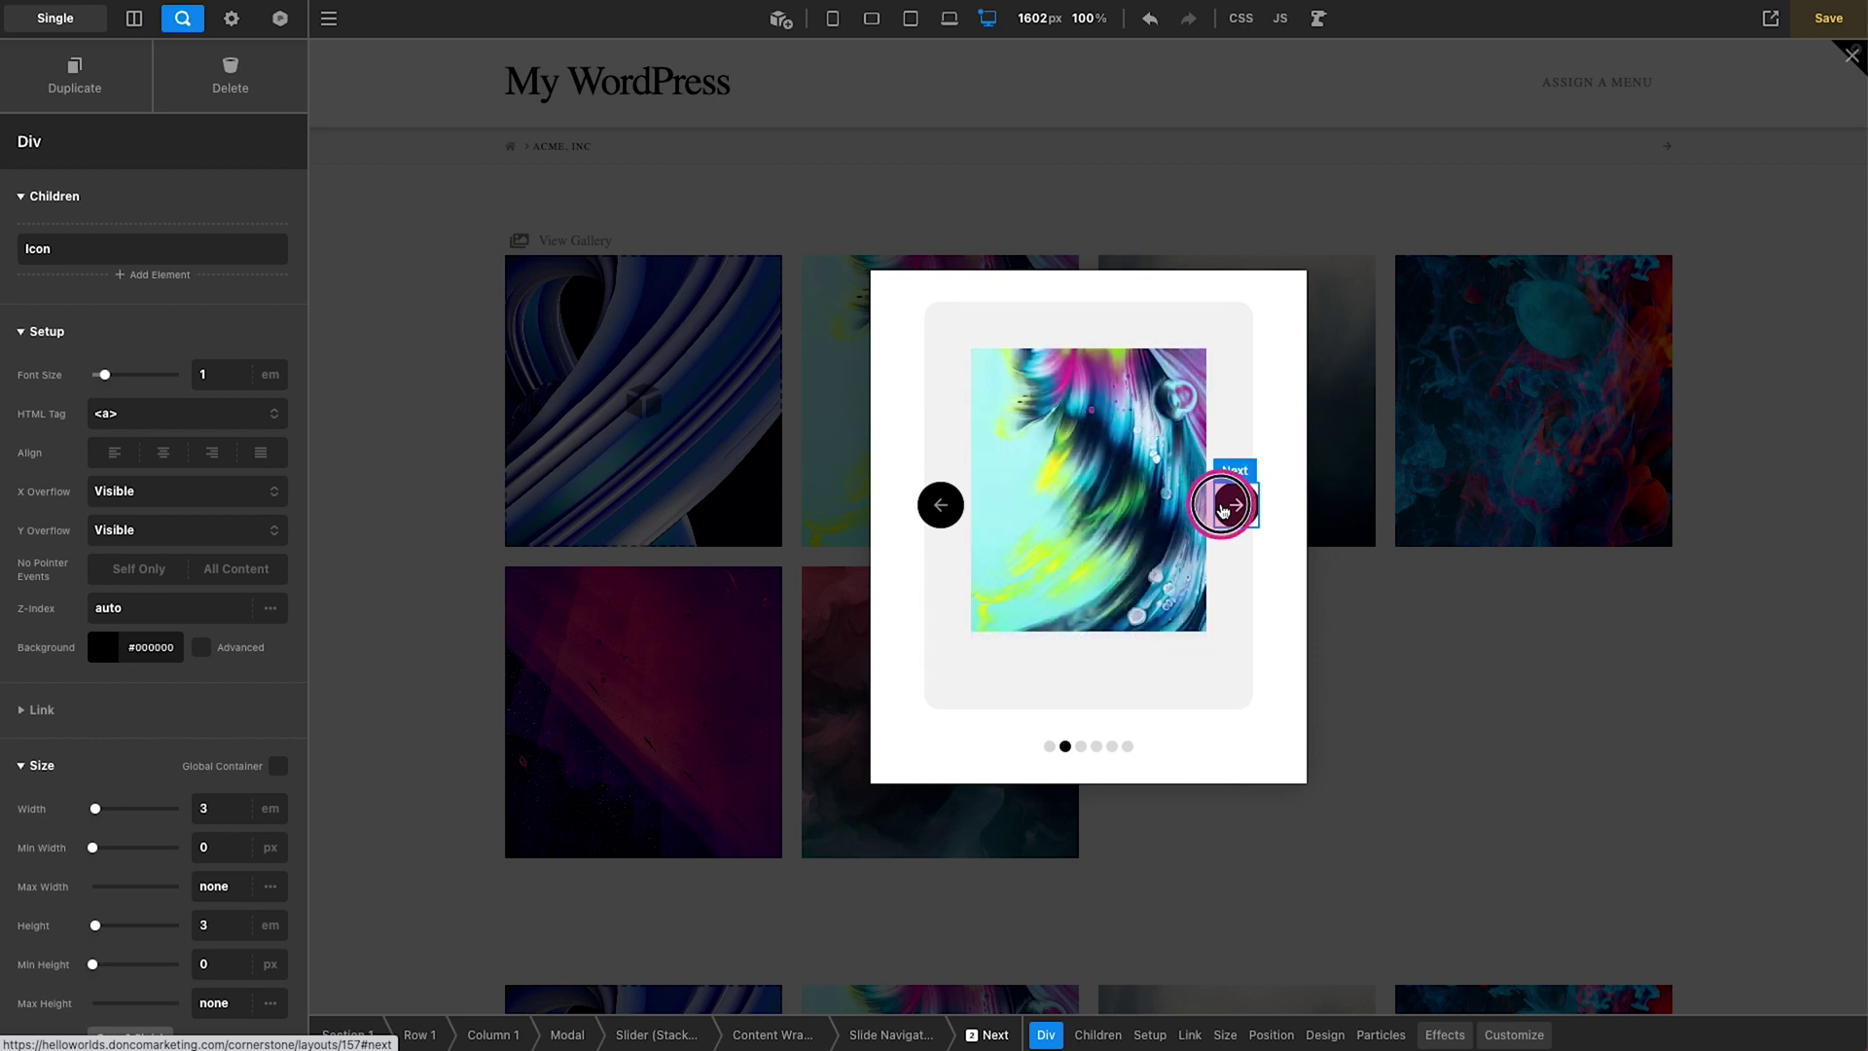
{"action": "left_click", "coordinate": [1223, 510]}
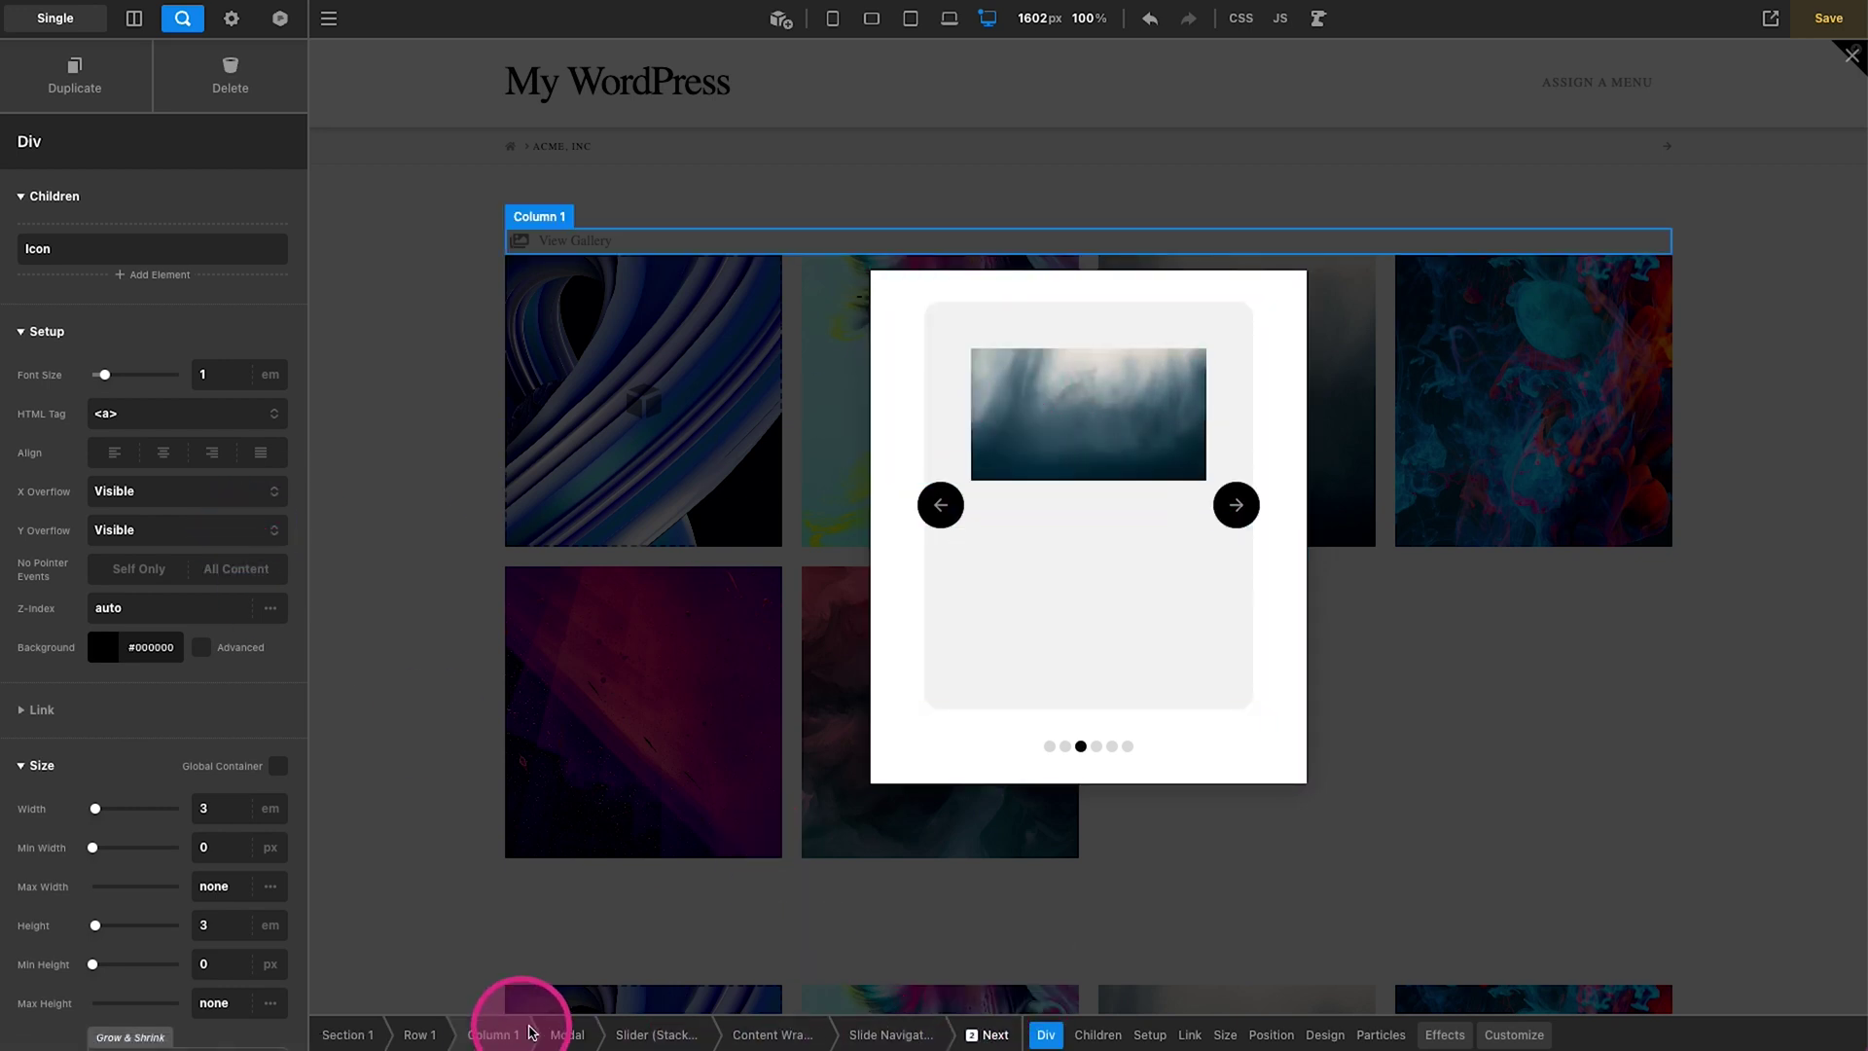
- Set the modal's max width to 70em, preview it, and save the layout
{"action": "left_click", "coordinate": [534, 1033]}
{"action": "left_click", "coordinate": [144, 329]}
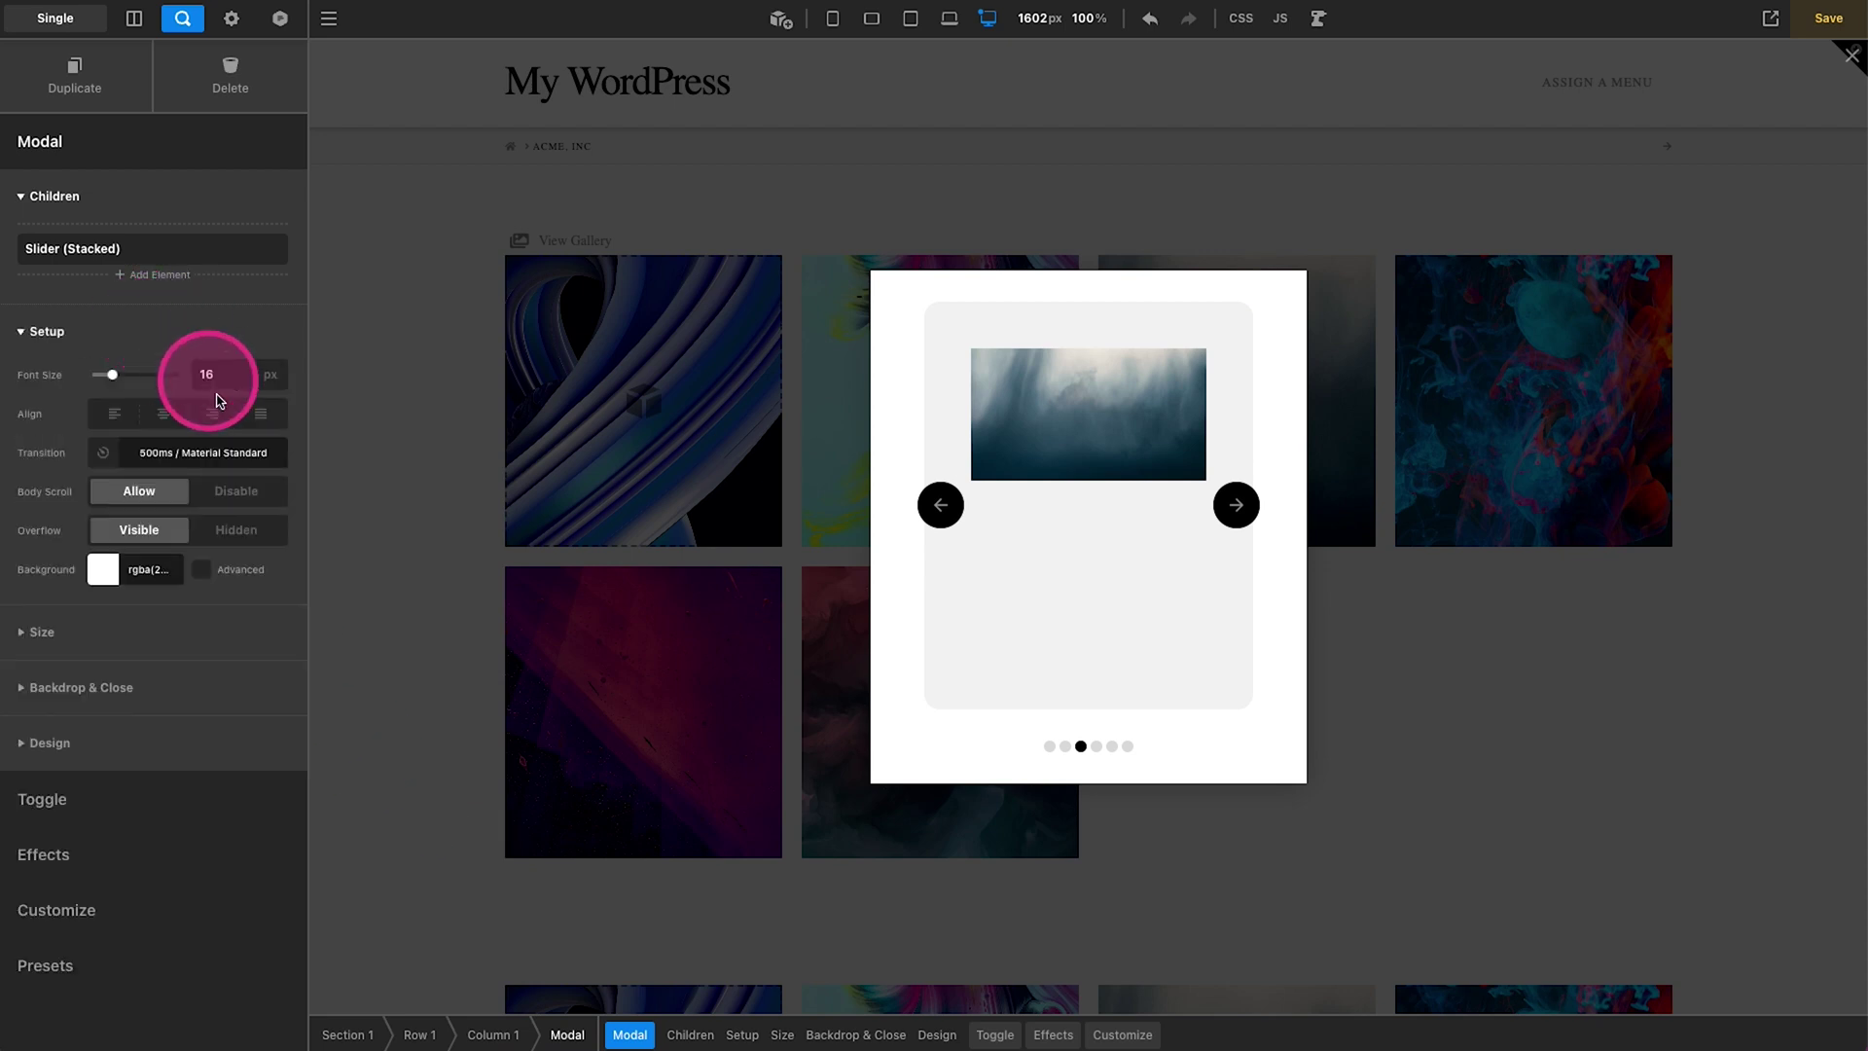
{"action": "left_click", "coordinate": [42, 632]}
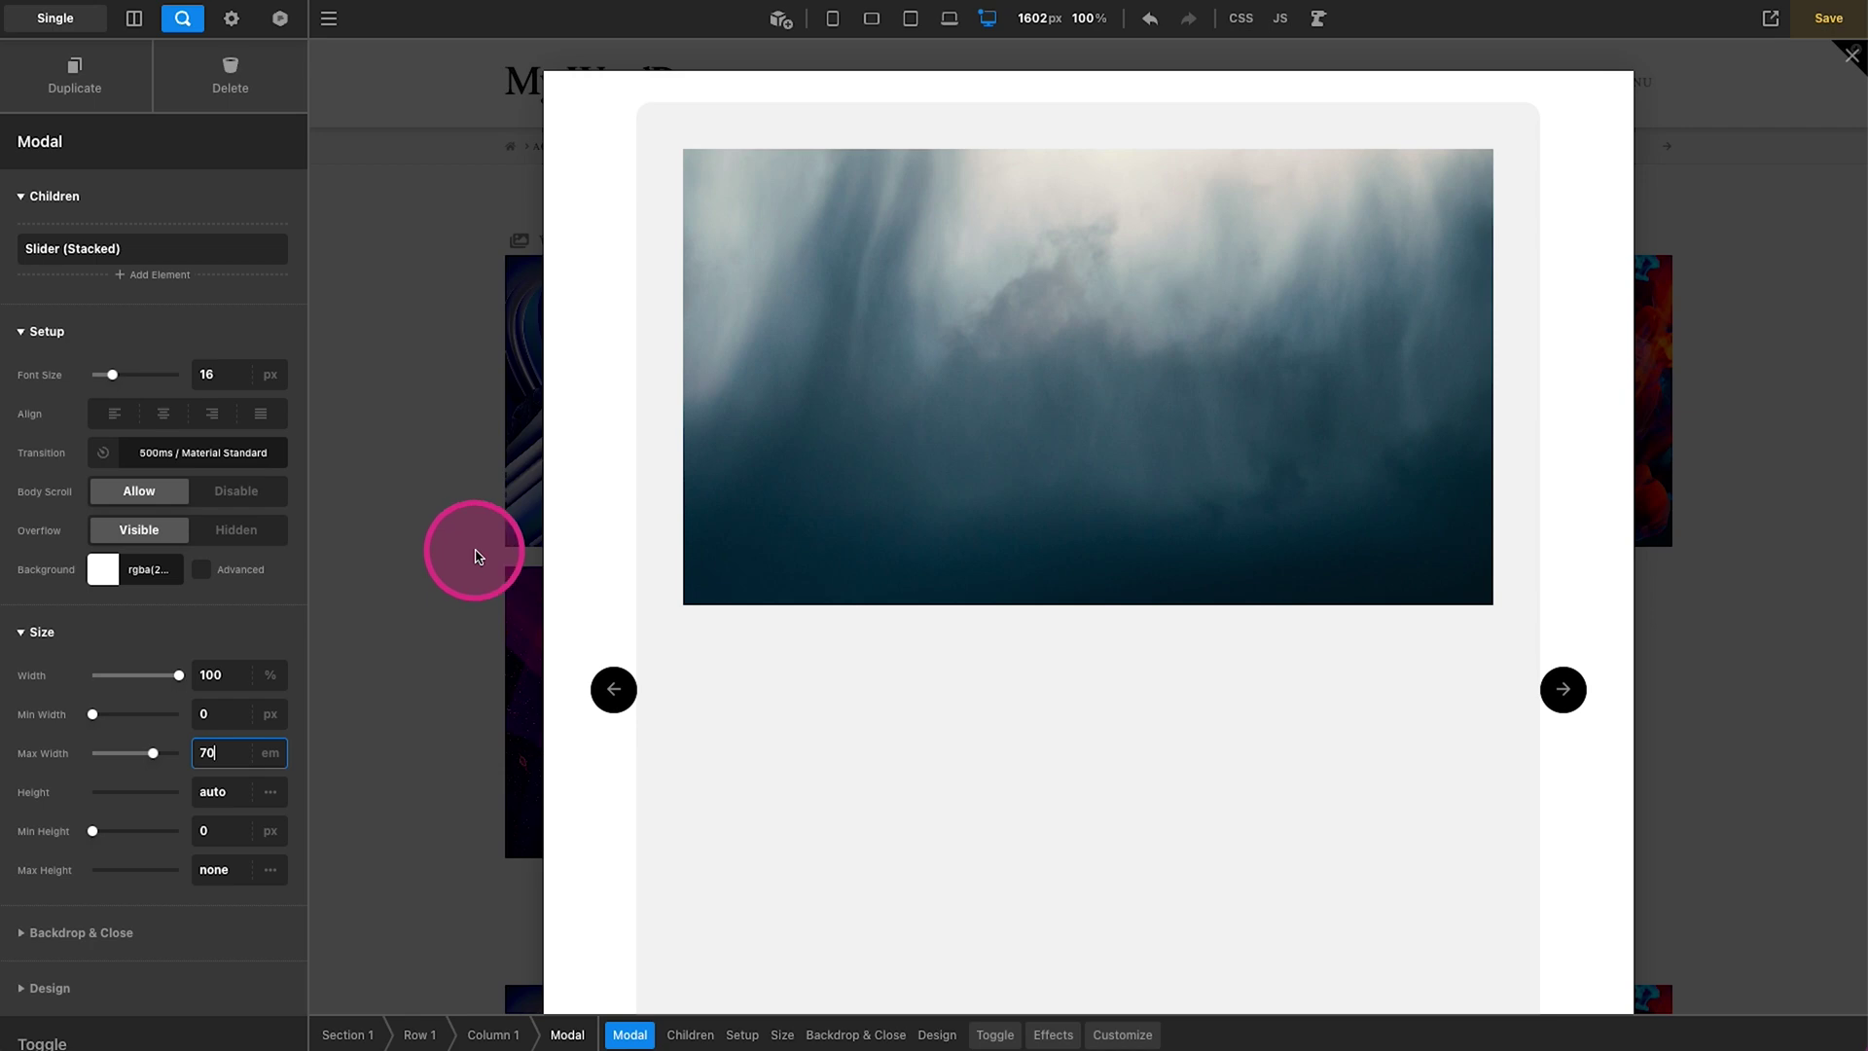
{"action": "left_click", "coordinate": [1560, 691]}
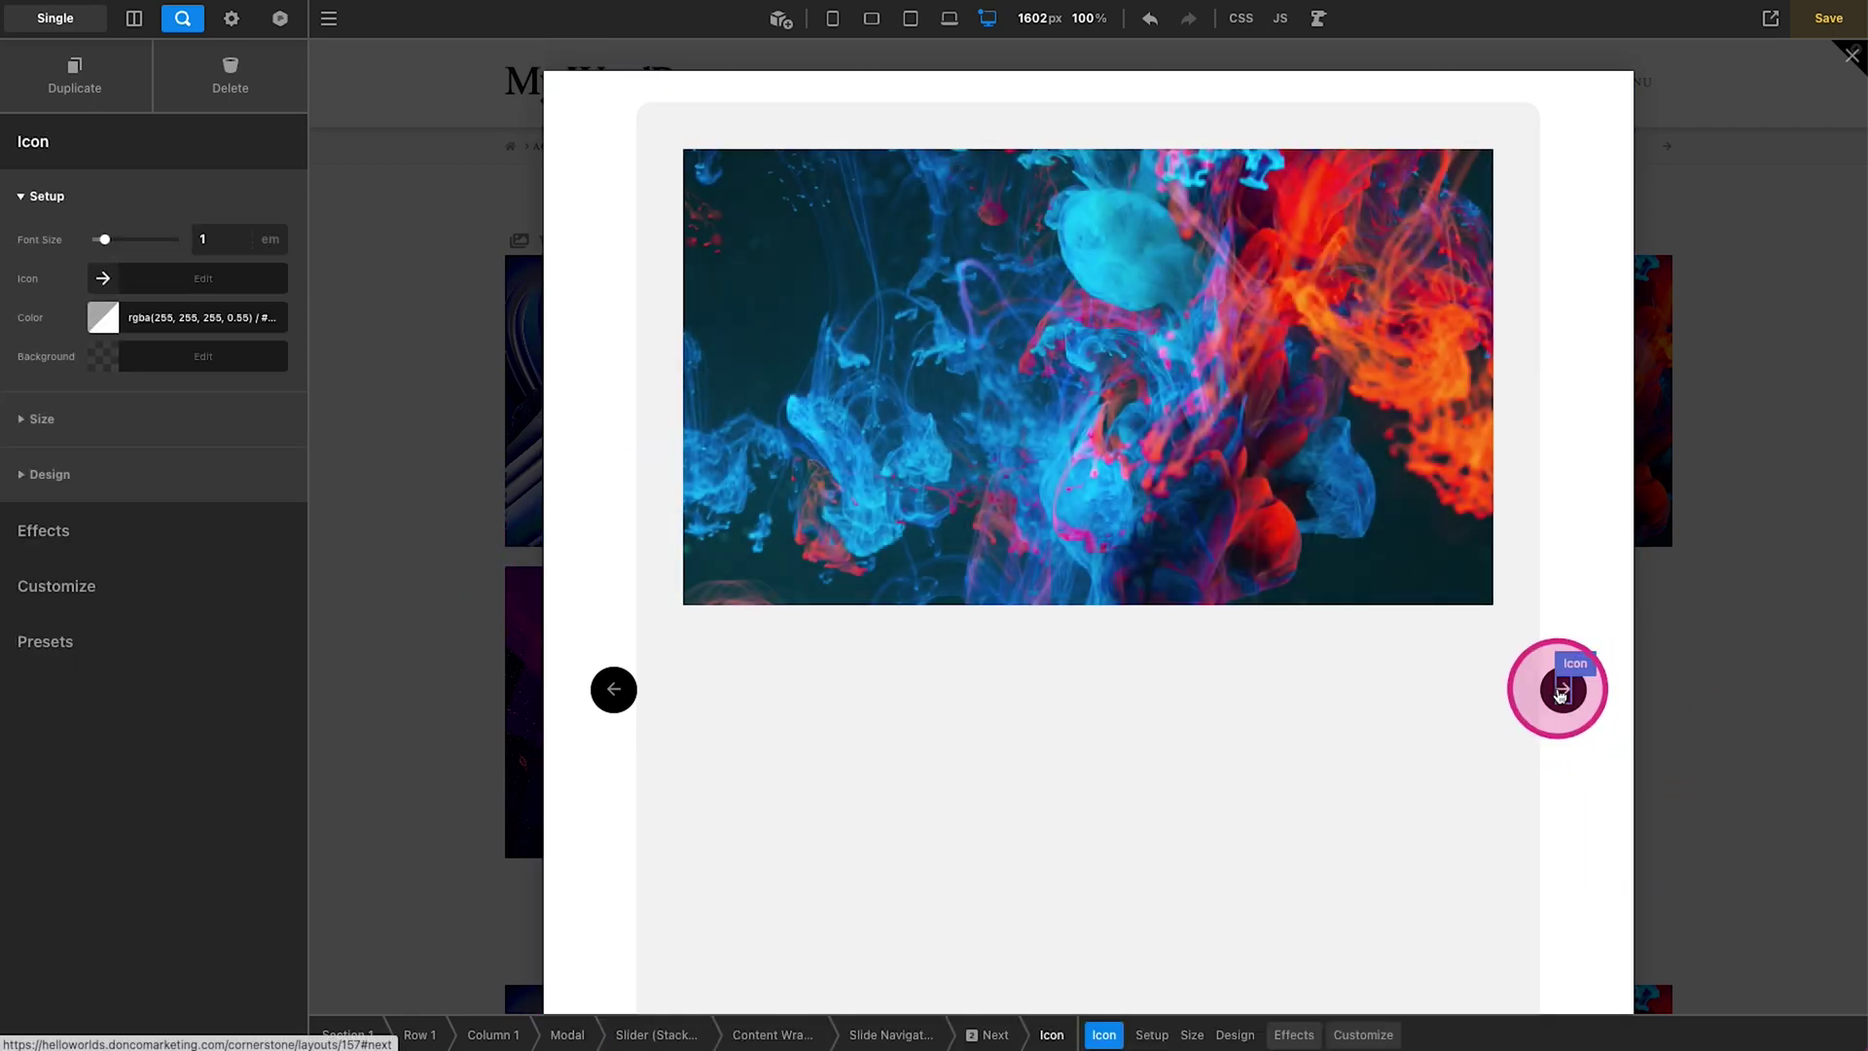
{"action": "left_click", "coordinate": [1560, 691]}
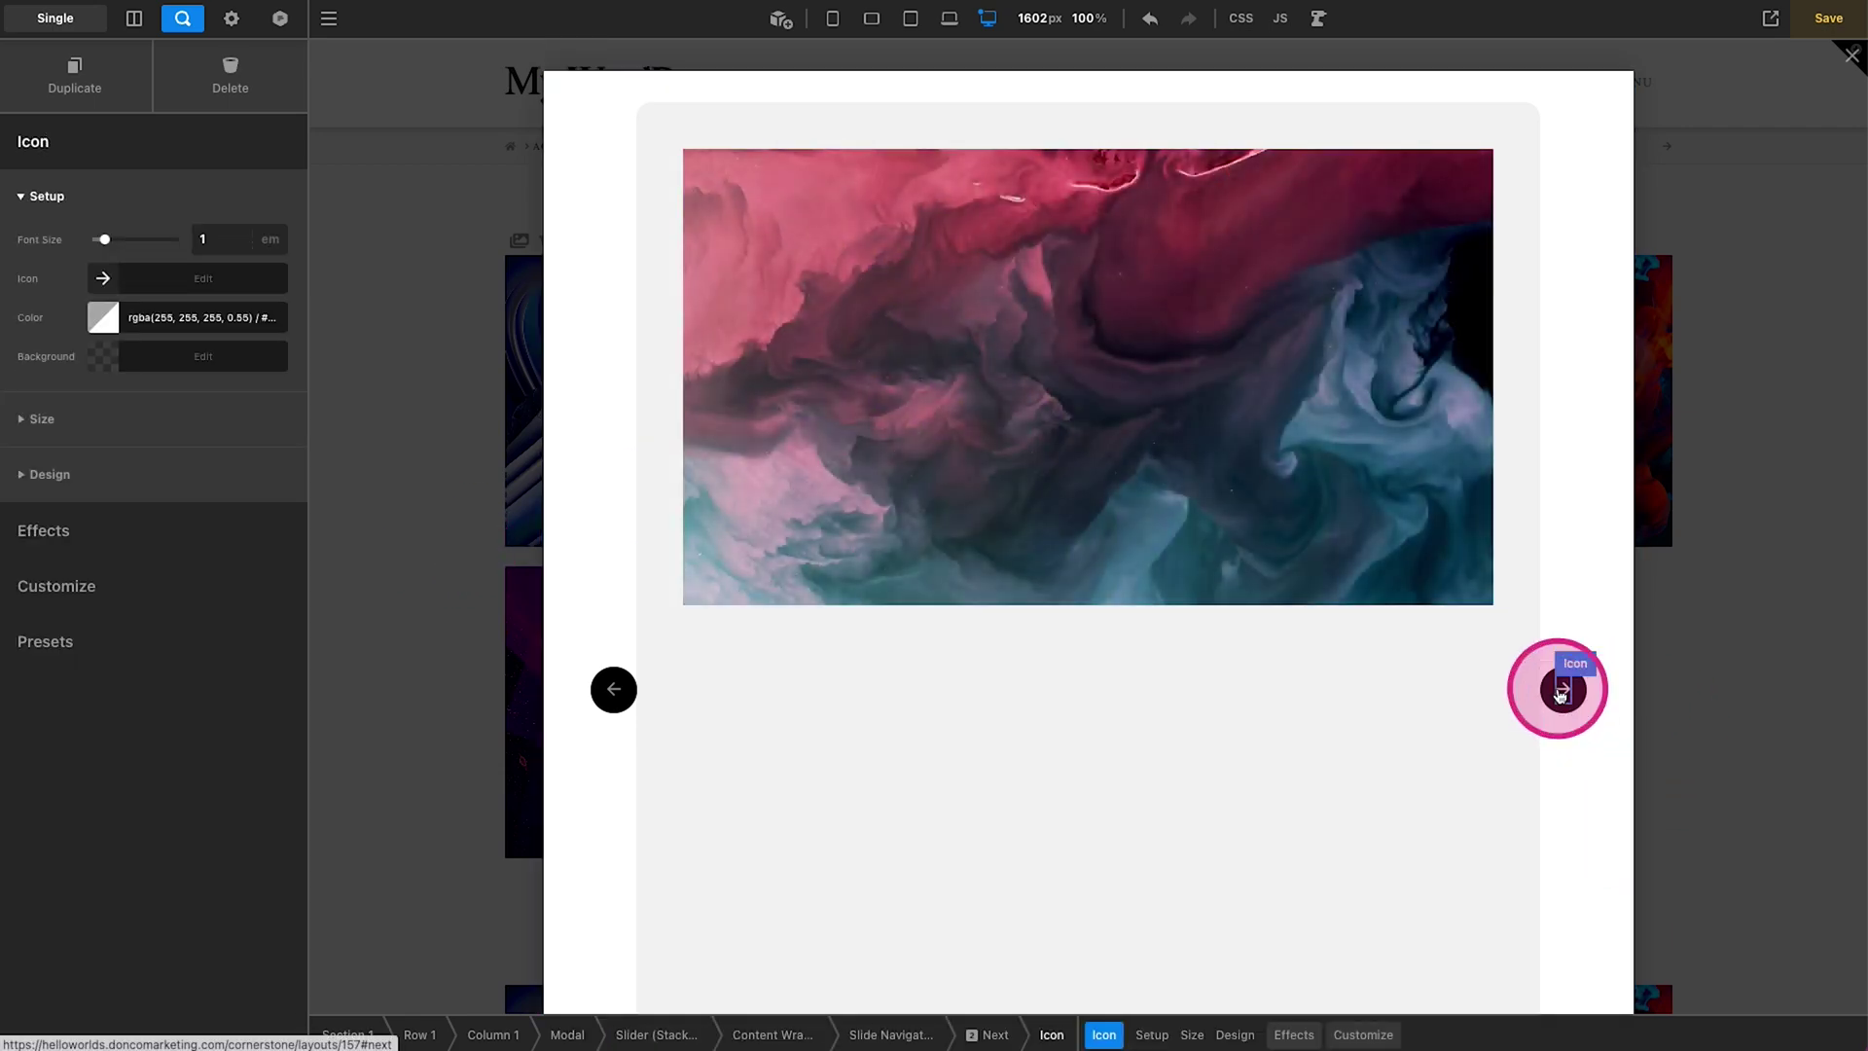
{"action": "key", "text": "ctrl+s"}
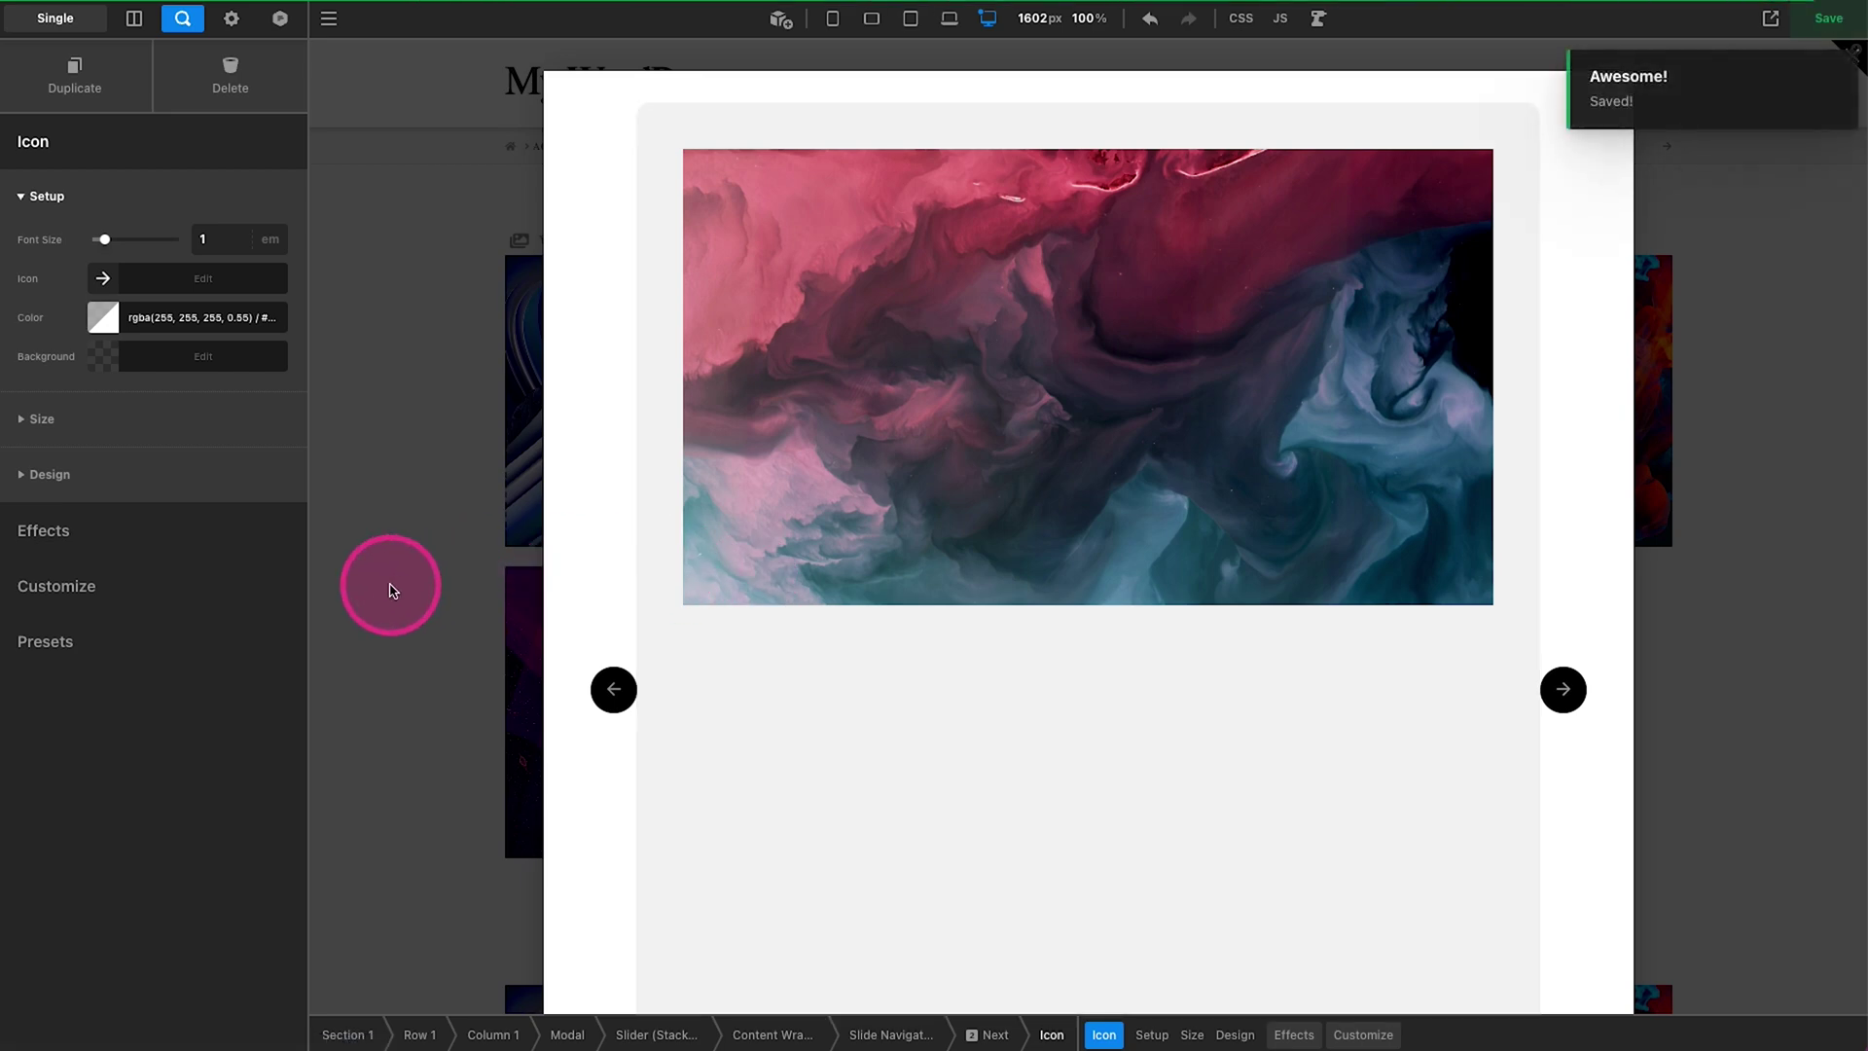
{"action": "left_click", "coordinate": [403, 608]}
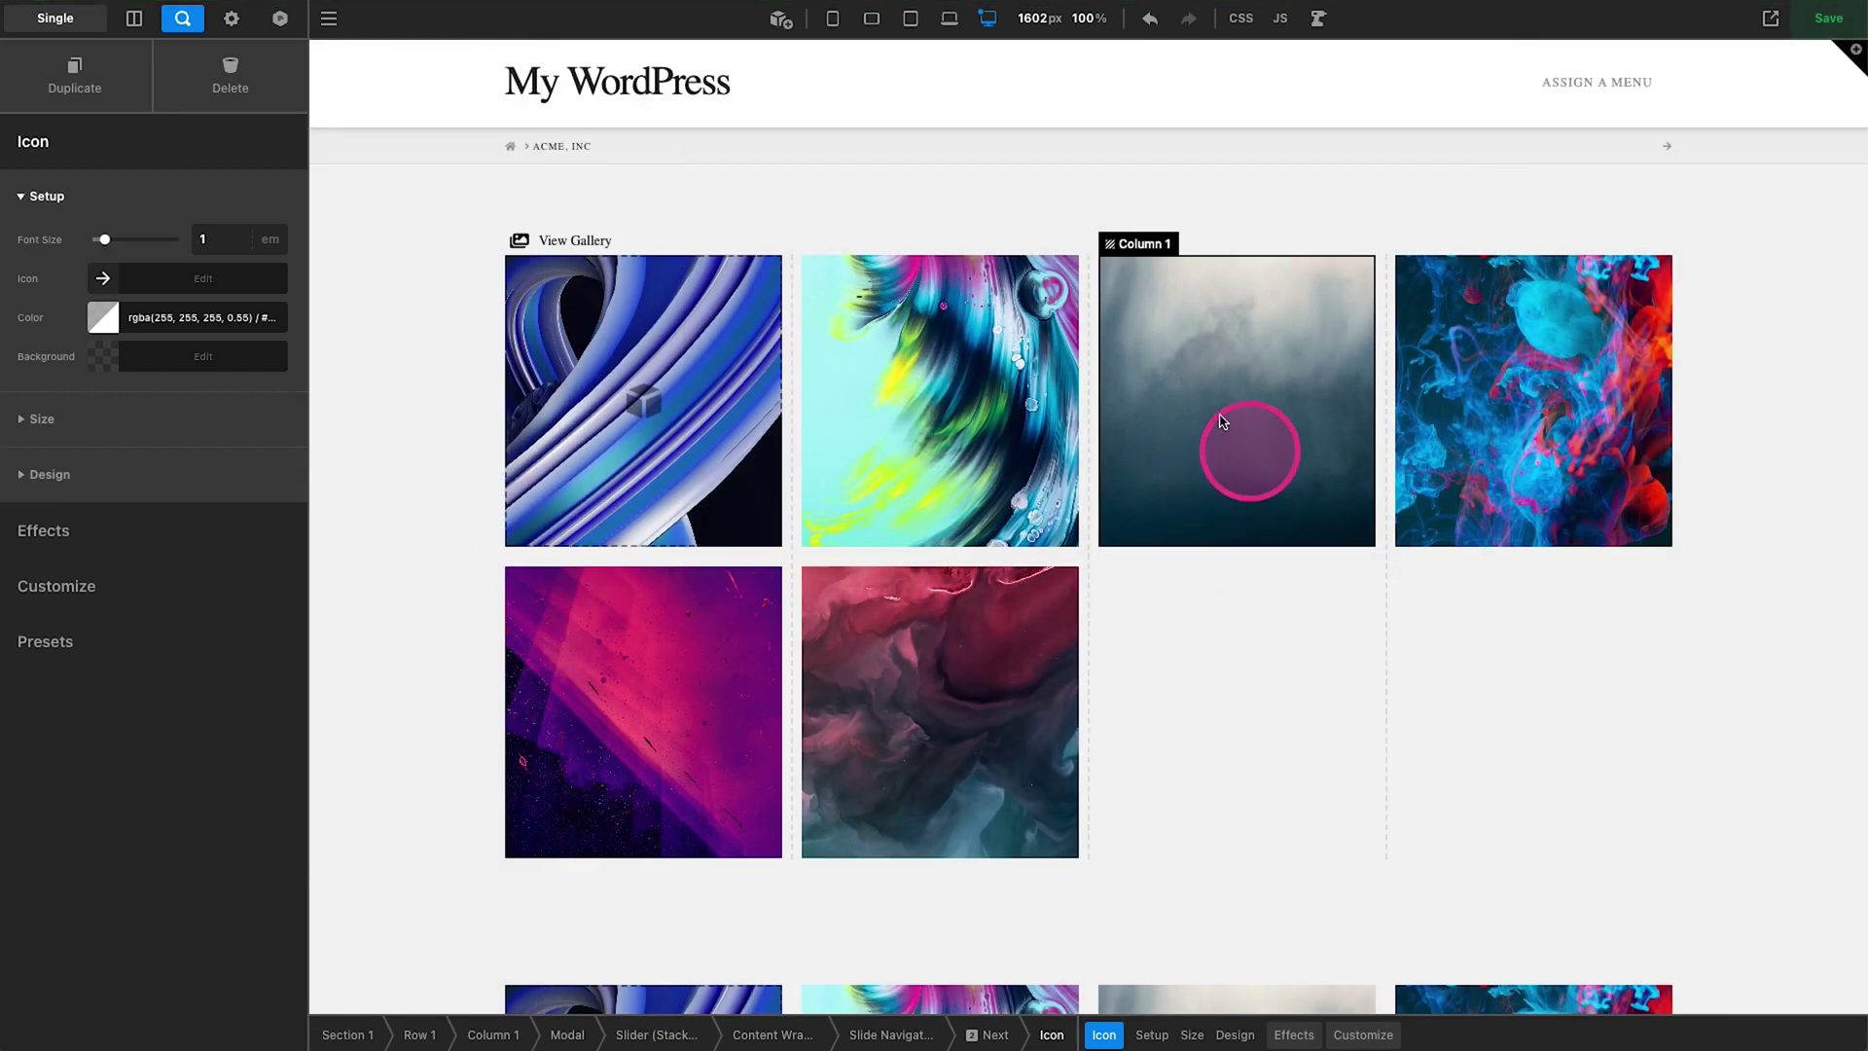
- Set the modal's Toggle Hash to our-gallery
{"action": "left_click", "coordinate": [579, 243]}
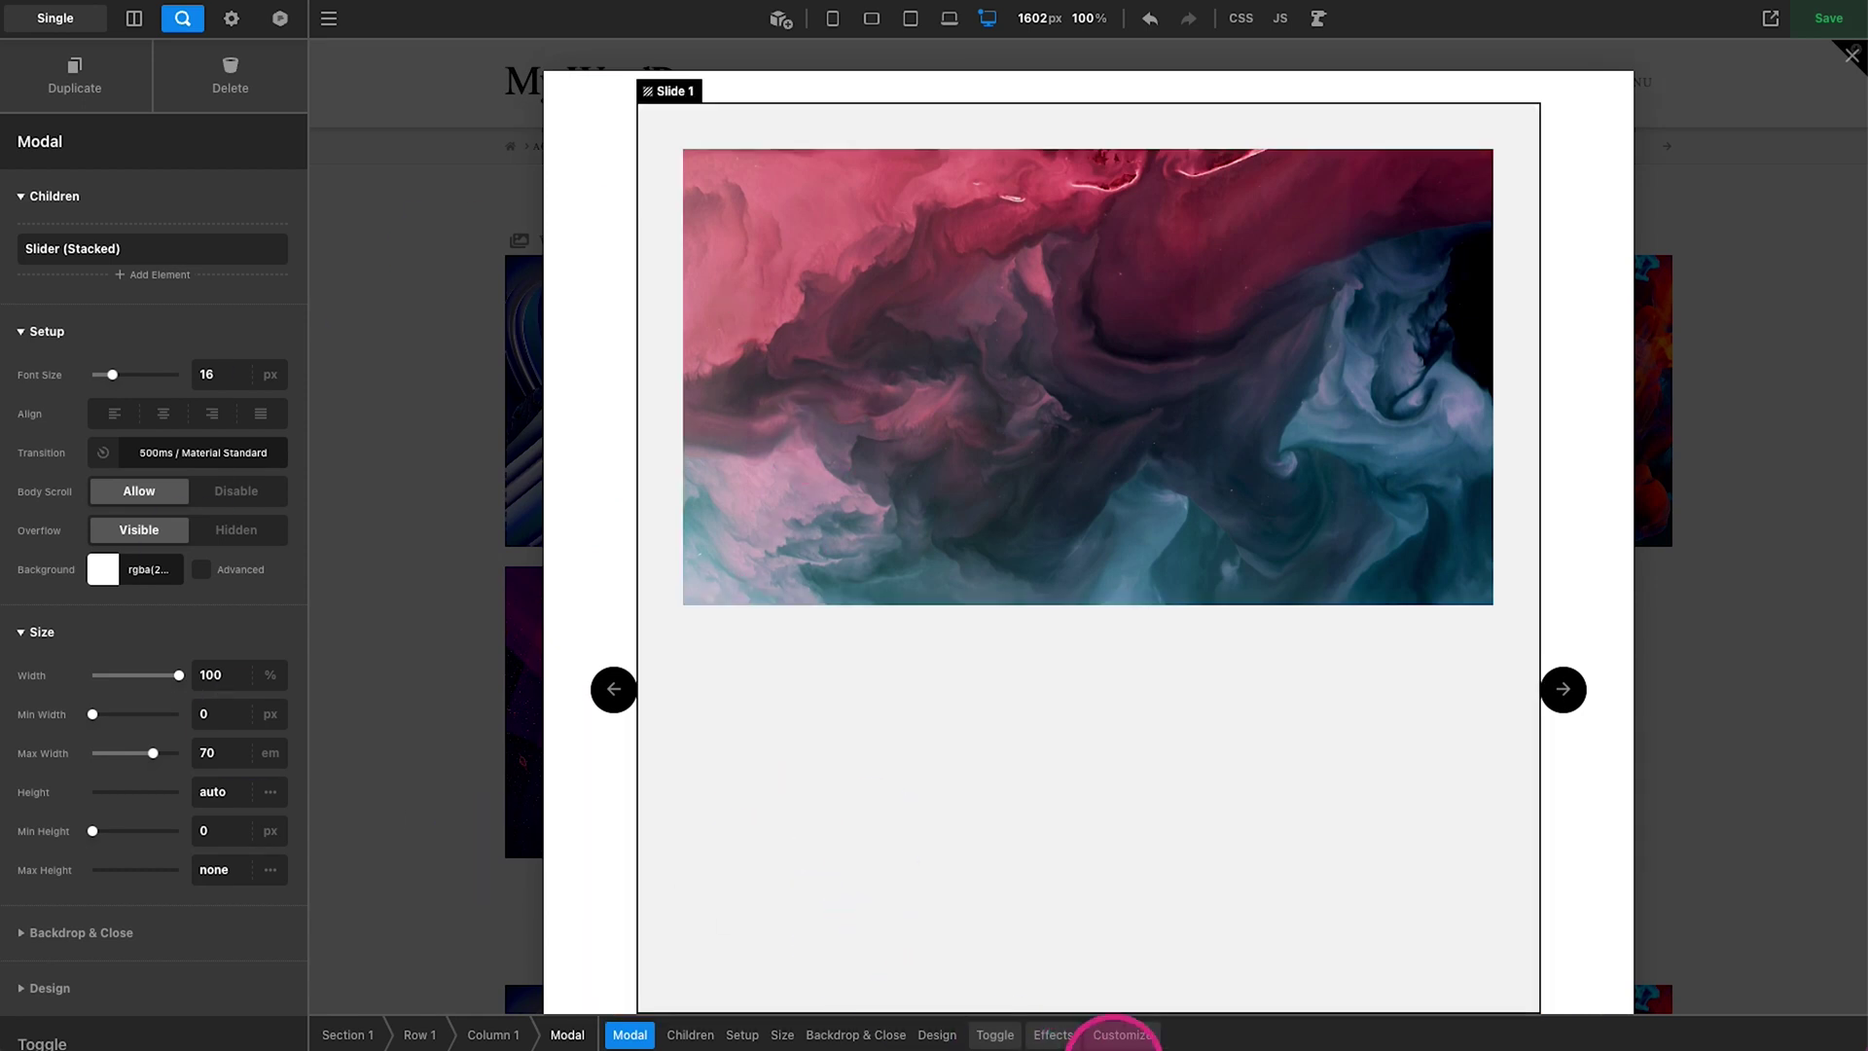
{"action": "left_click", "coordinate": [1121, 1034]}
{"action": "left_click", "coordinate": [142, 368]}
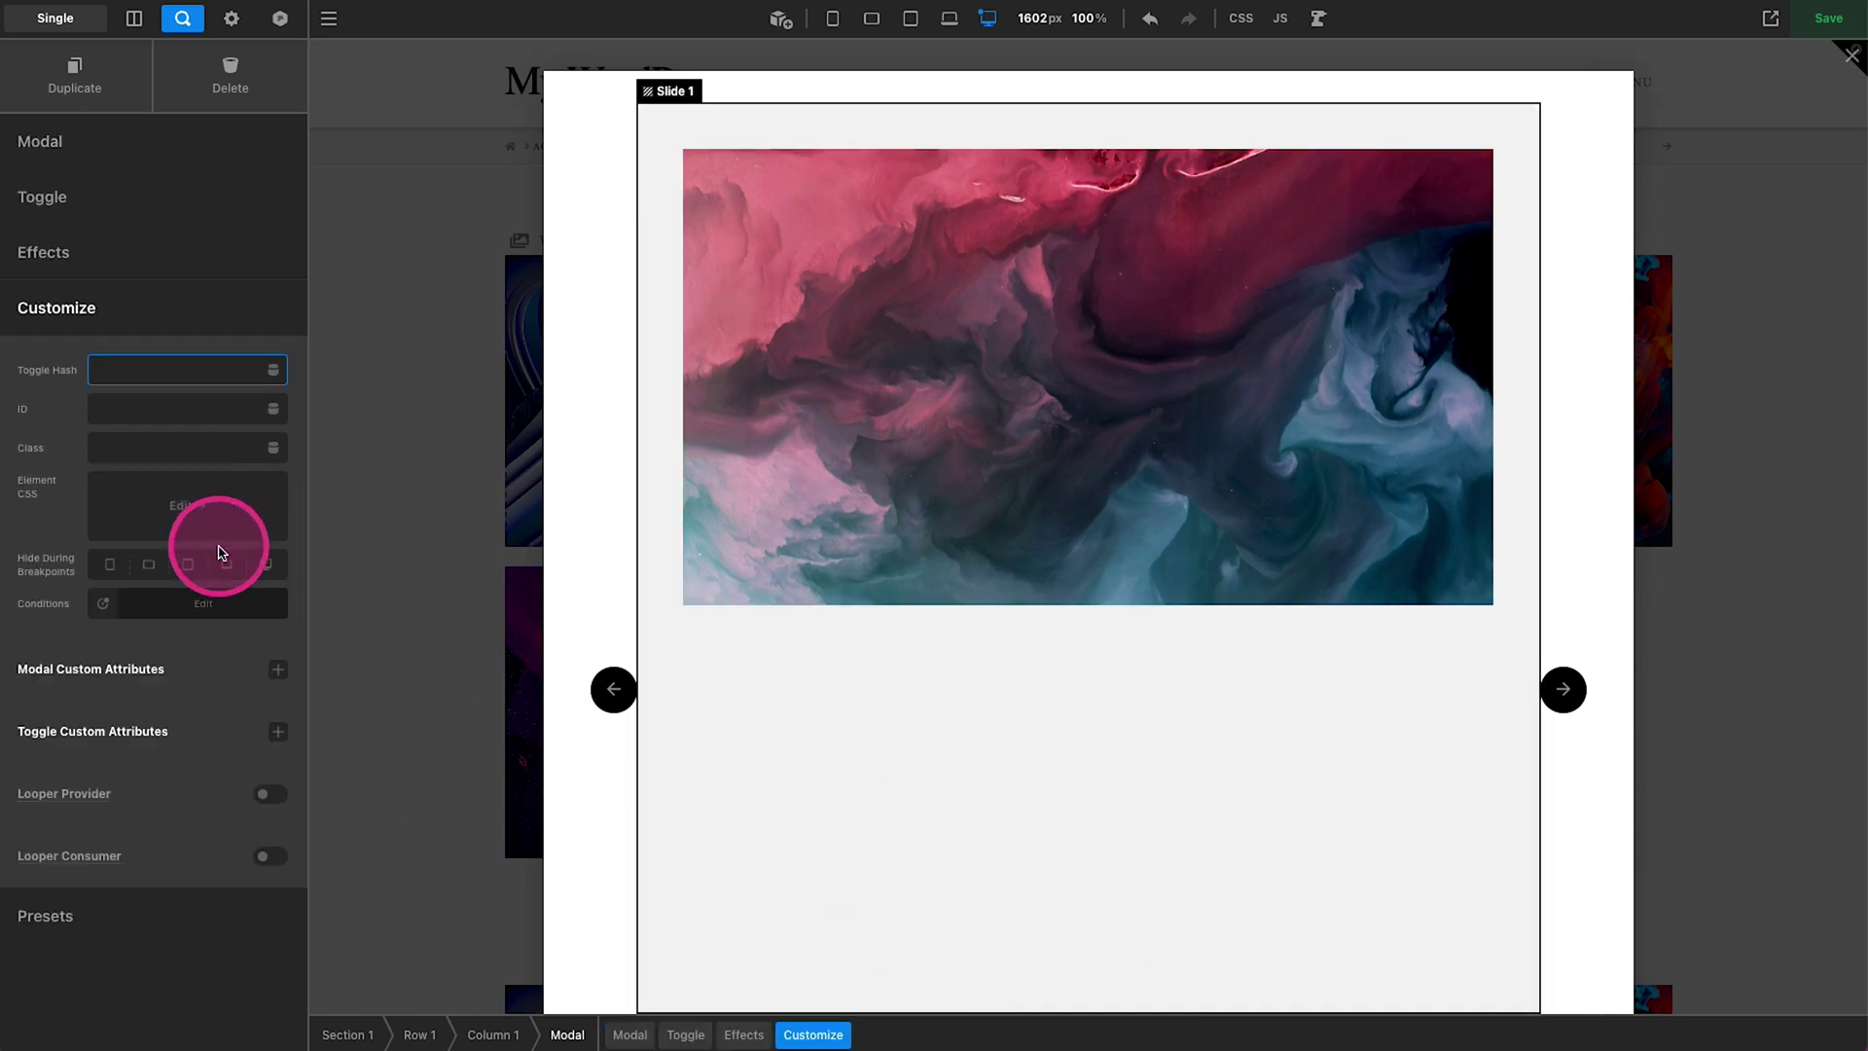
{"action": "type", "text": "our-gally"}
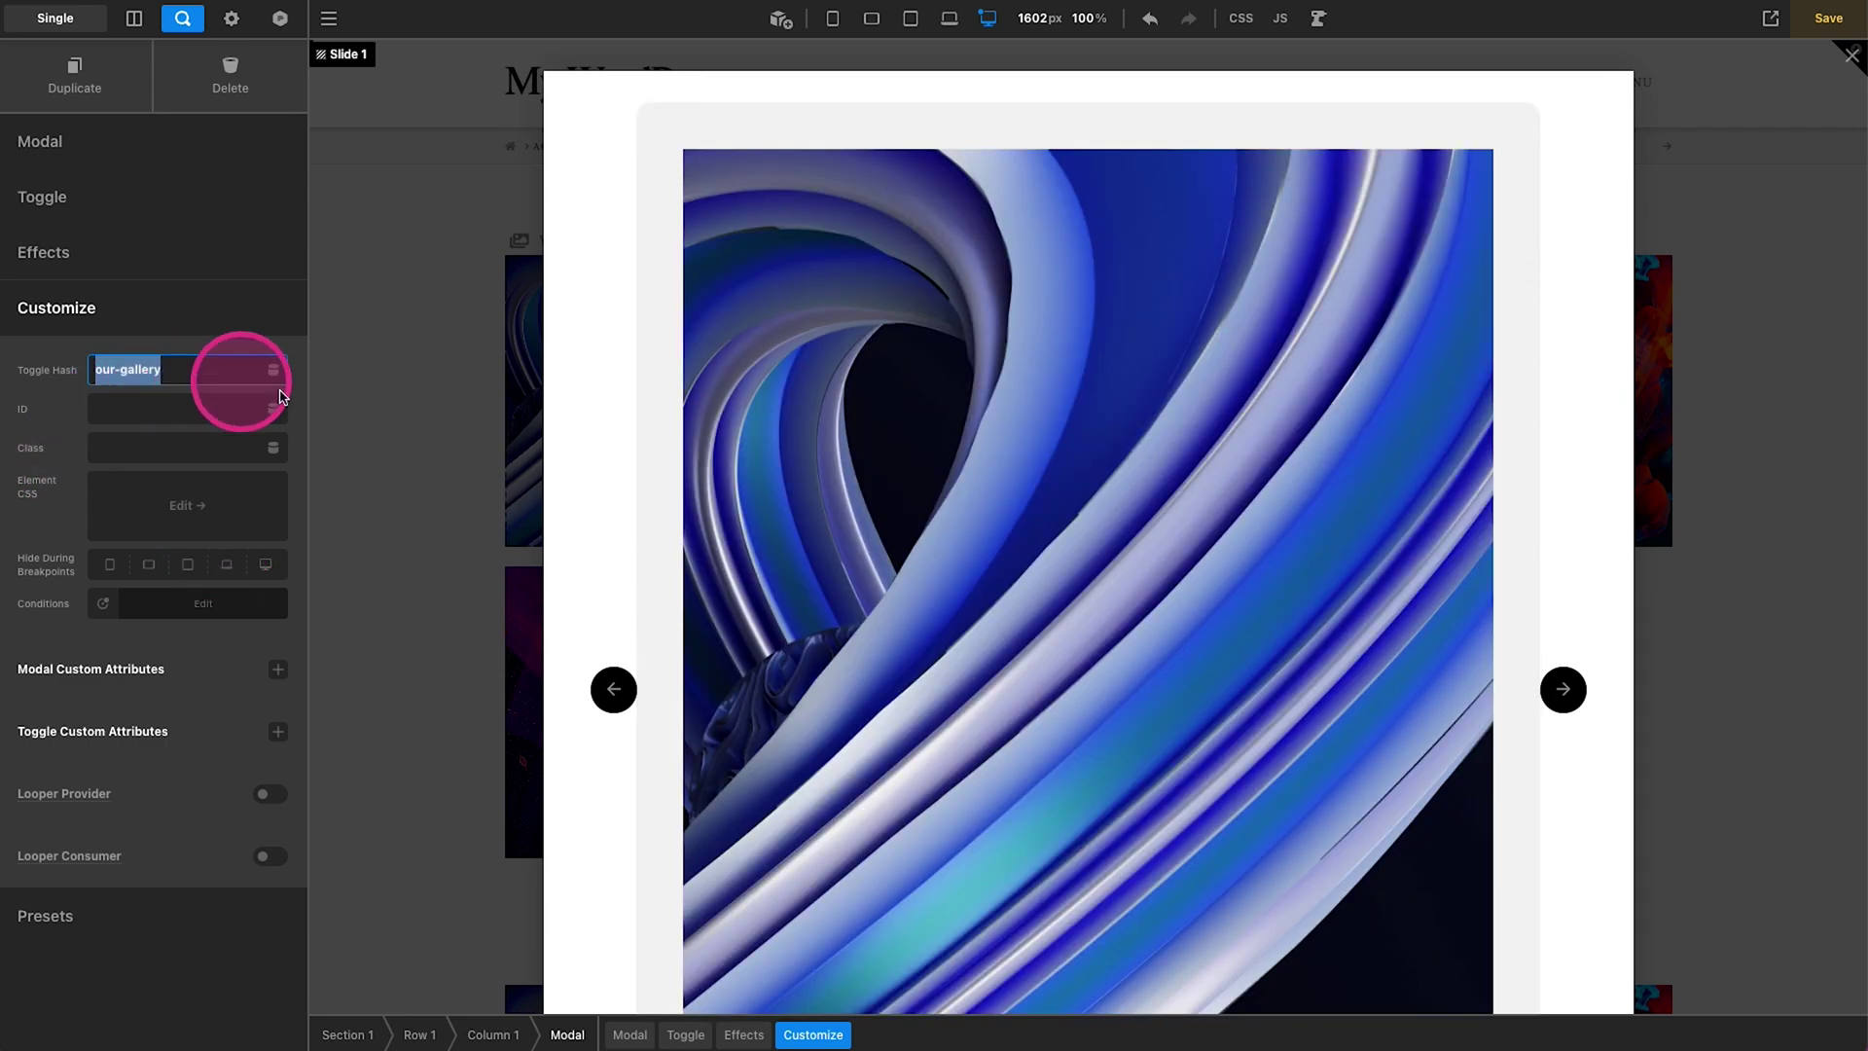
{"action": "left_click", "coordinate": [397, 436]}
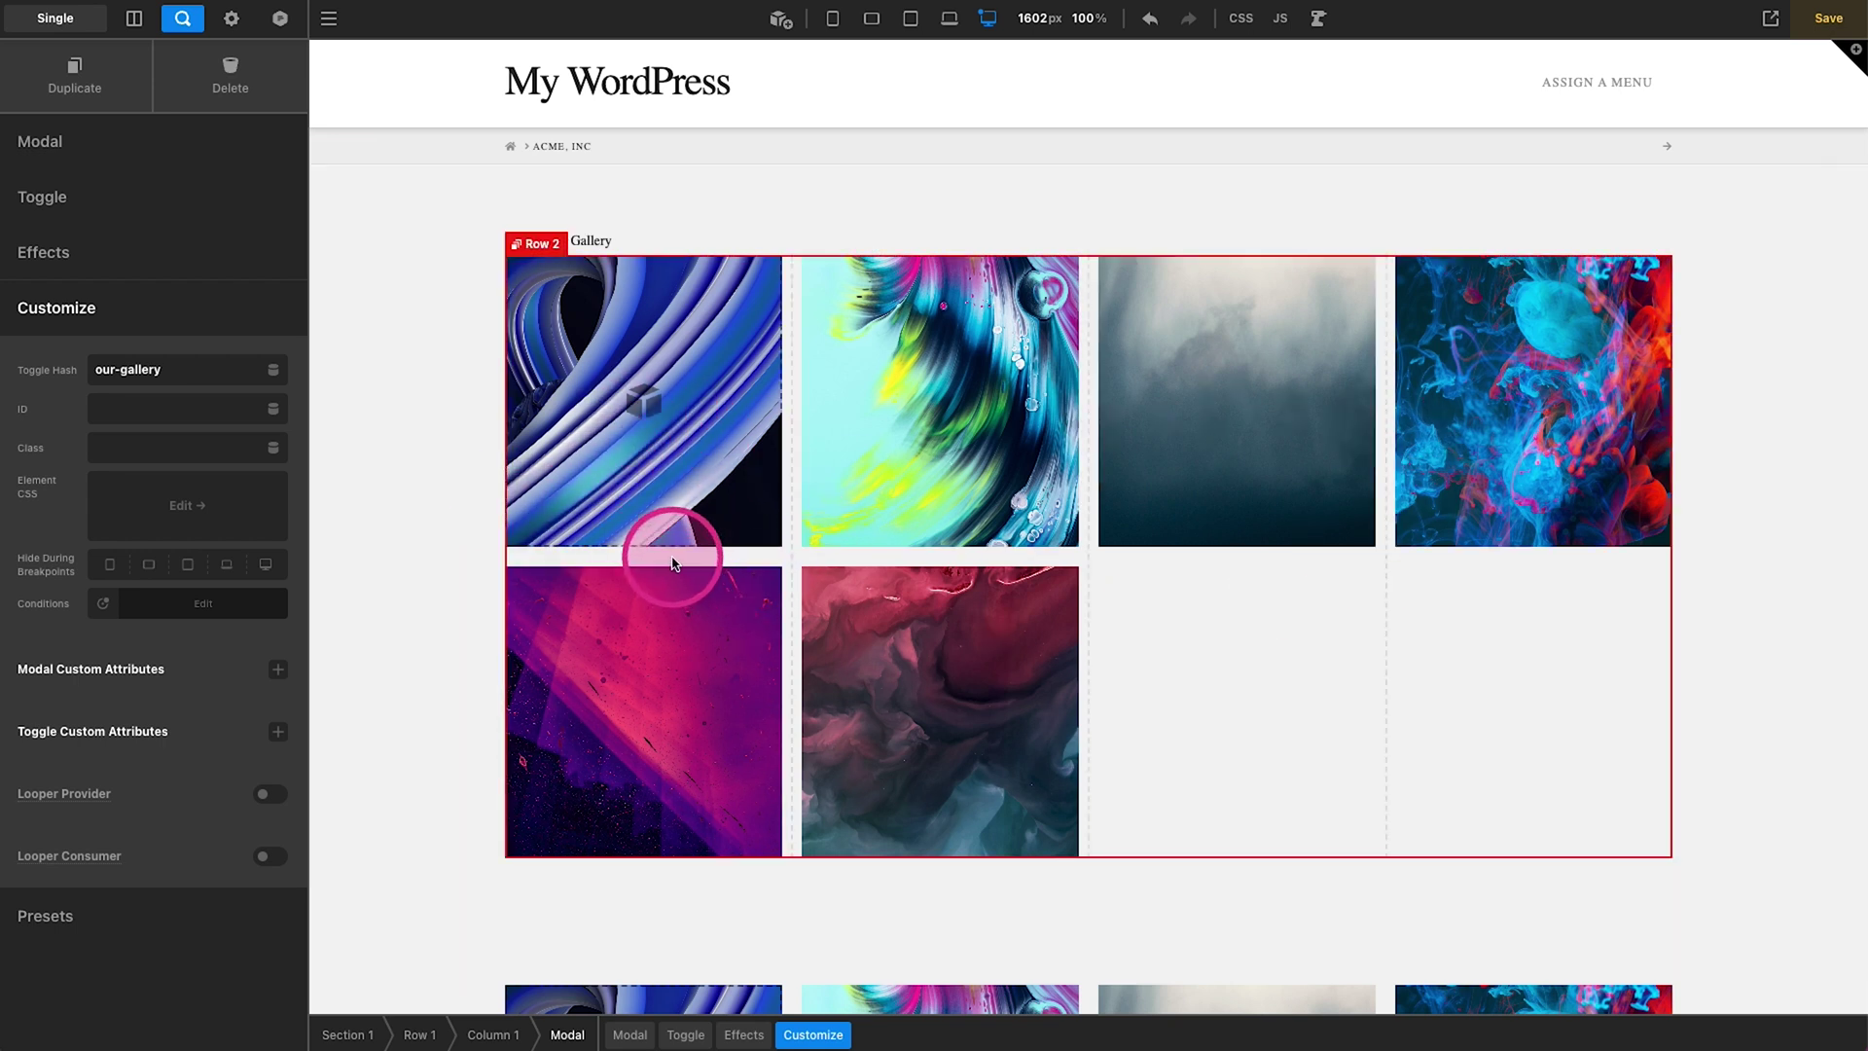
- Make Column 1 an <a> tag linking to #our-gallery and load the live page
{"action": "left_click", "coordinate": [632, 501]}
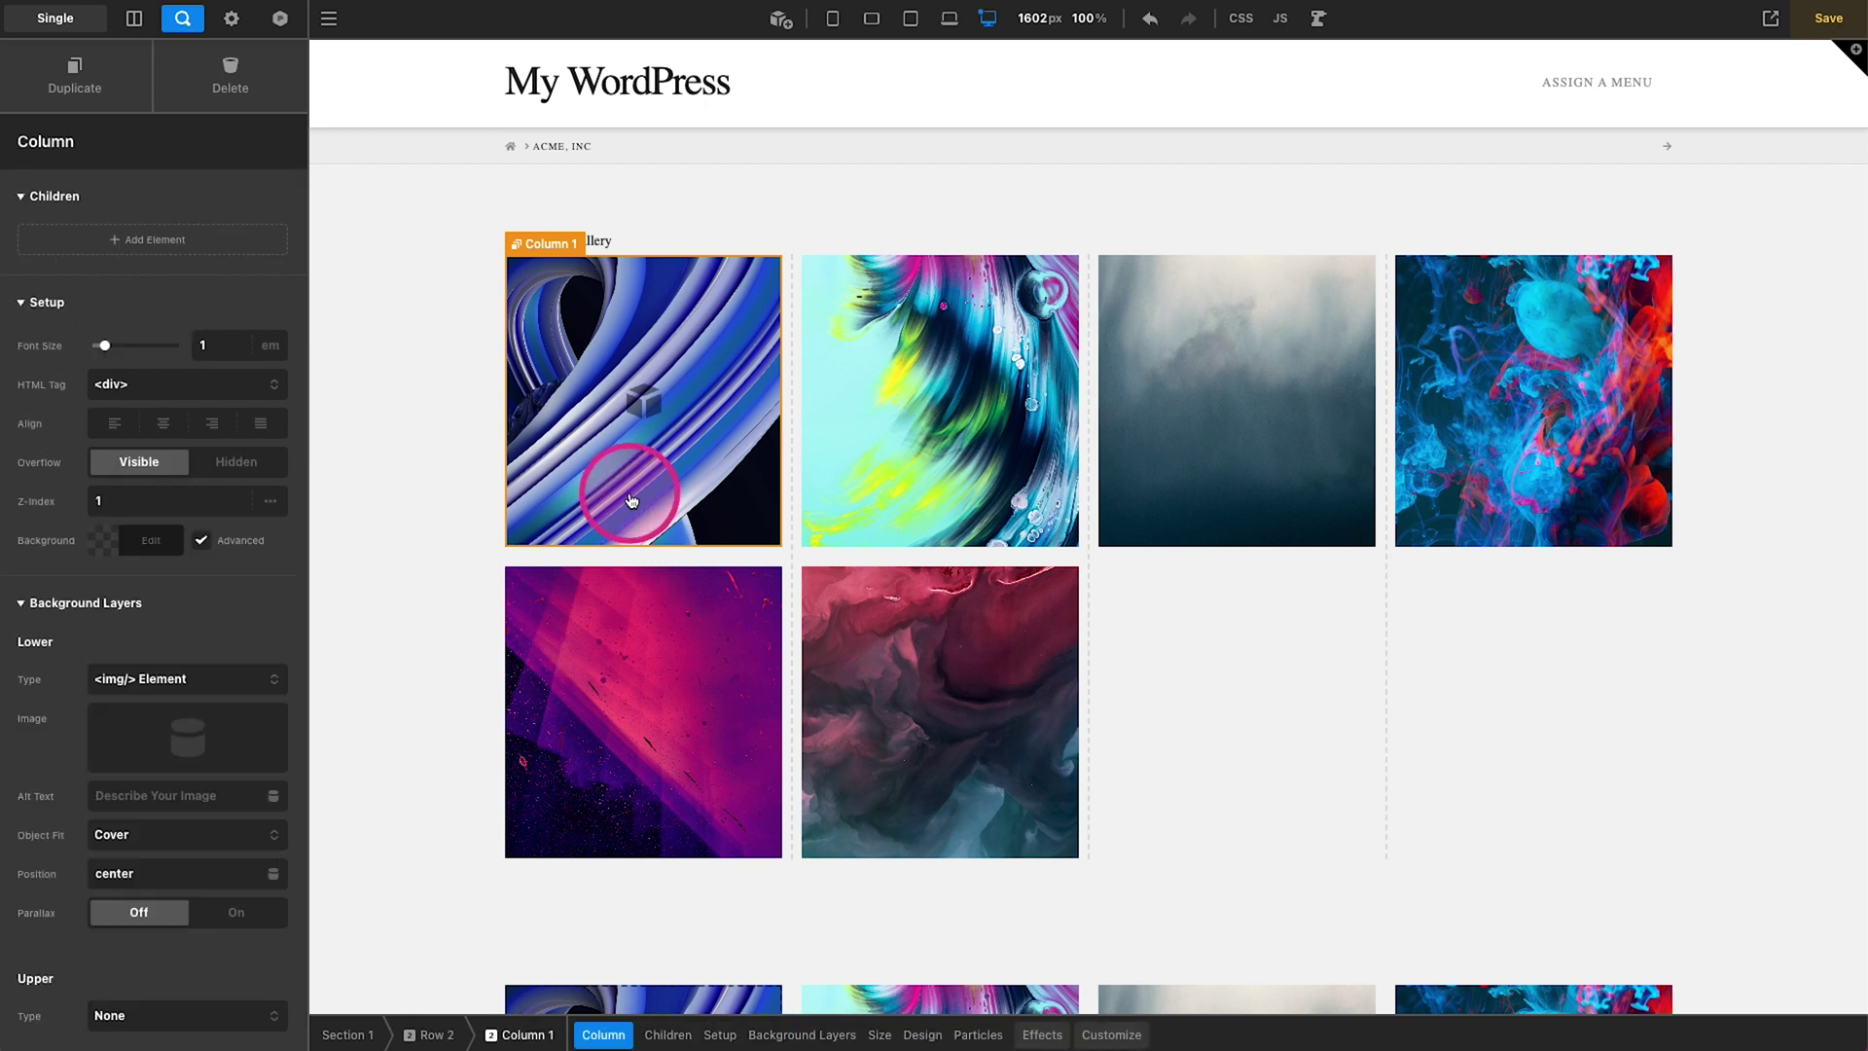
{"action": "left_click", "coordinate": [244, 386]}
{"action": "left_click", "coordinate": [141, 590]}
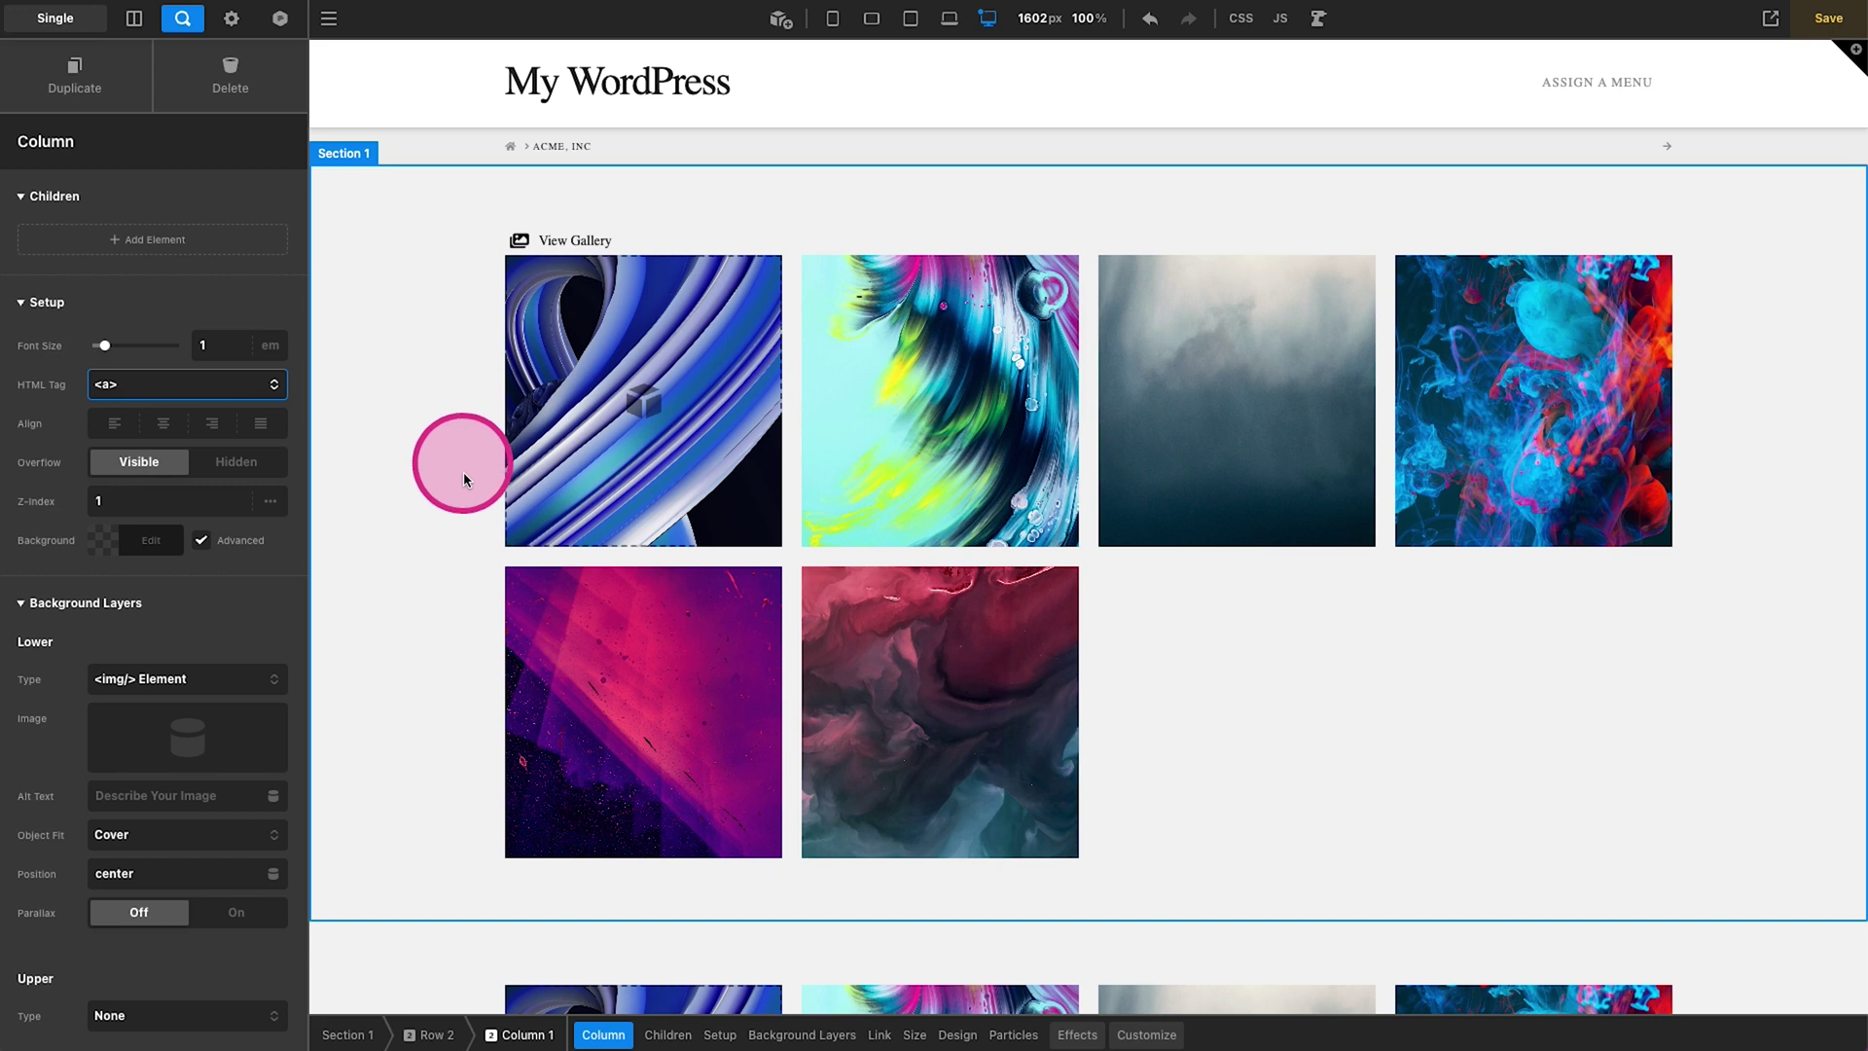
{"action": "scroll", "coordinate": [209, 449], "scroll_direction": "down", "scroll_amount": 3}
{"action": "scroll", "coordinate": [210, 450], "scroll_direction": "down", "scroll_amount": 3}
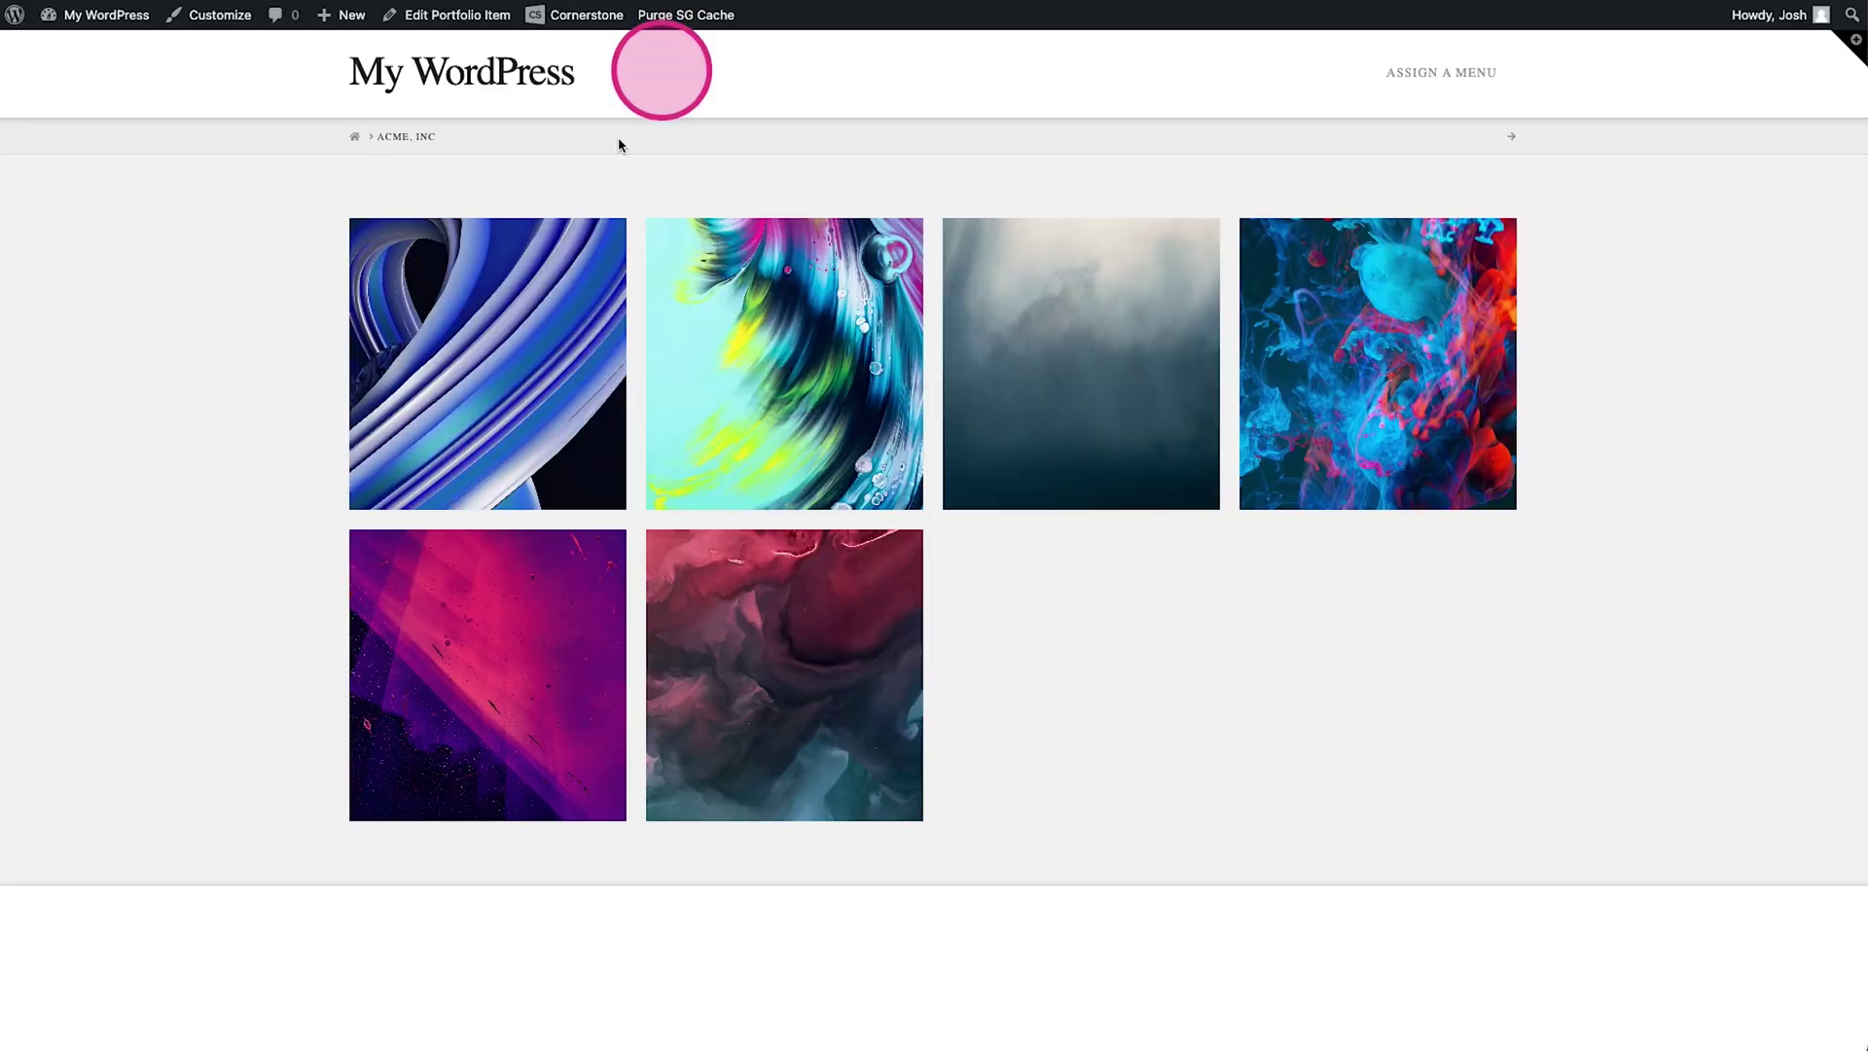
{"action": "key", "text": "super+r"}
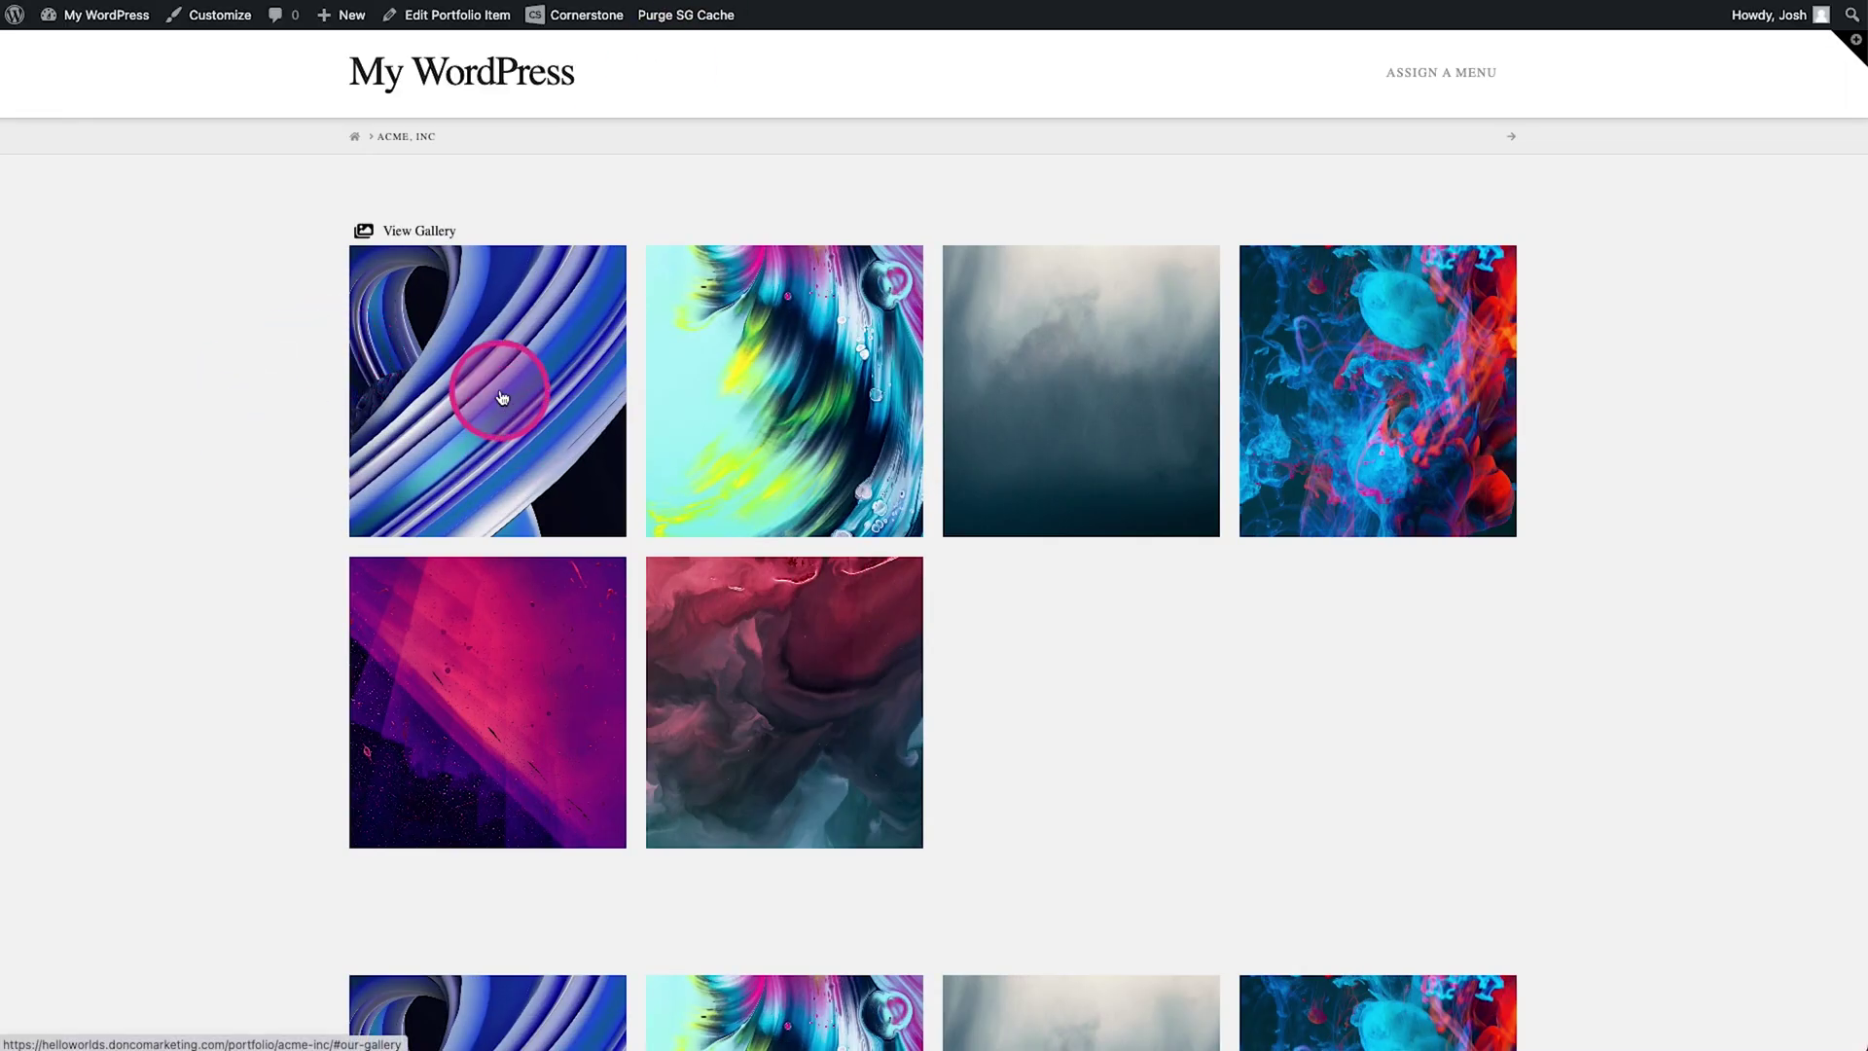
- Test several live thumbnails and View Gallery; each opens the modal slider at the first image
{"action": "left_click", "coordinate": [777, 431]}
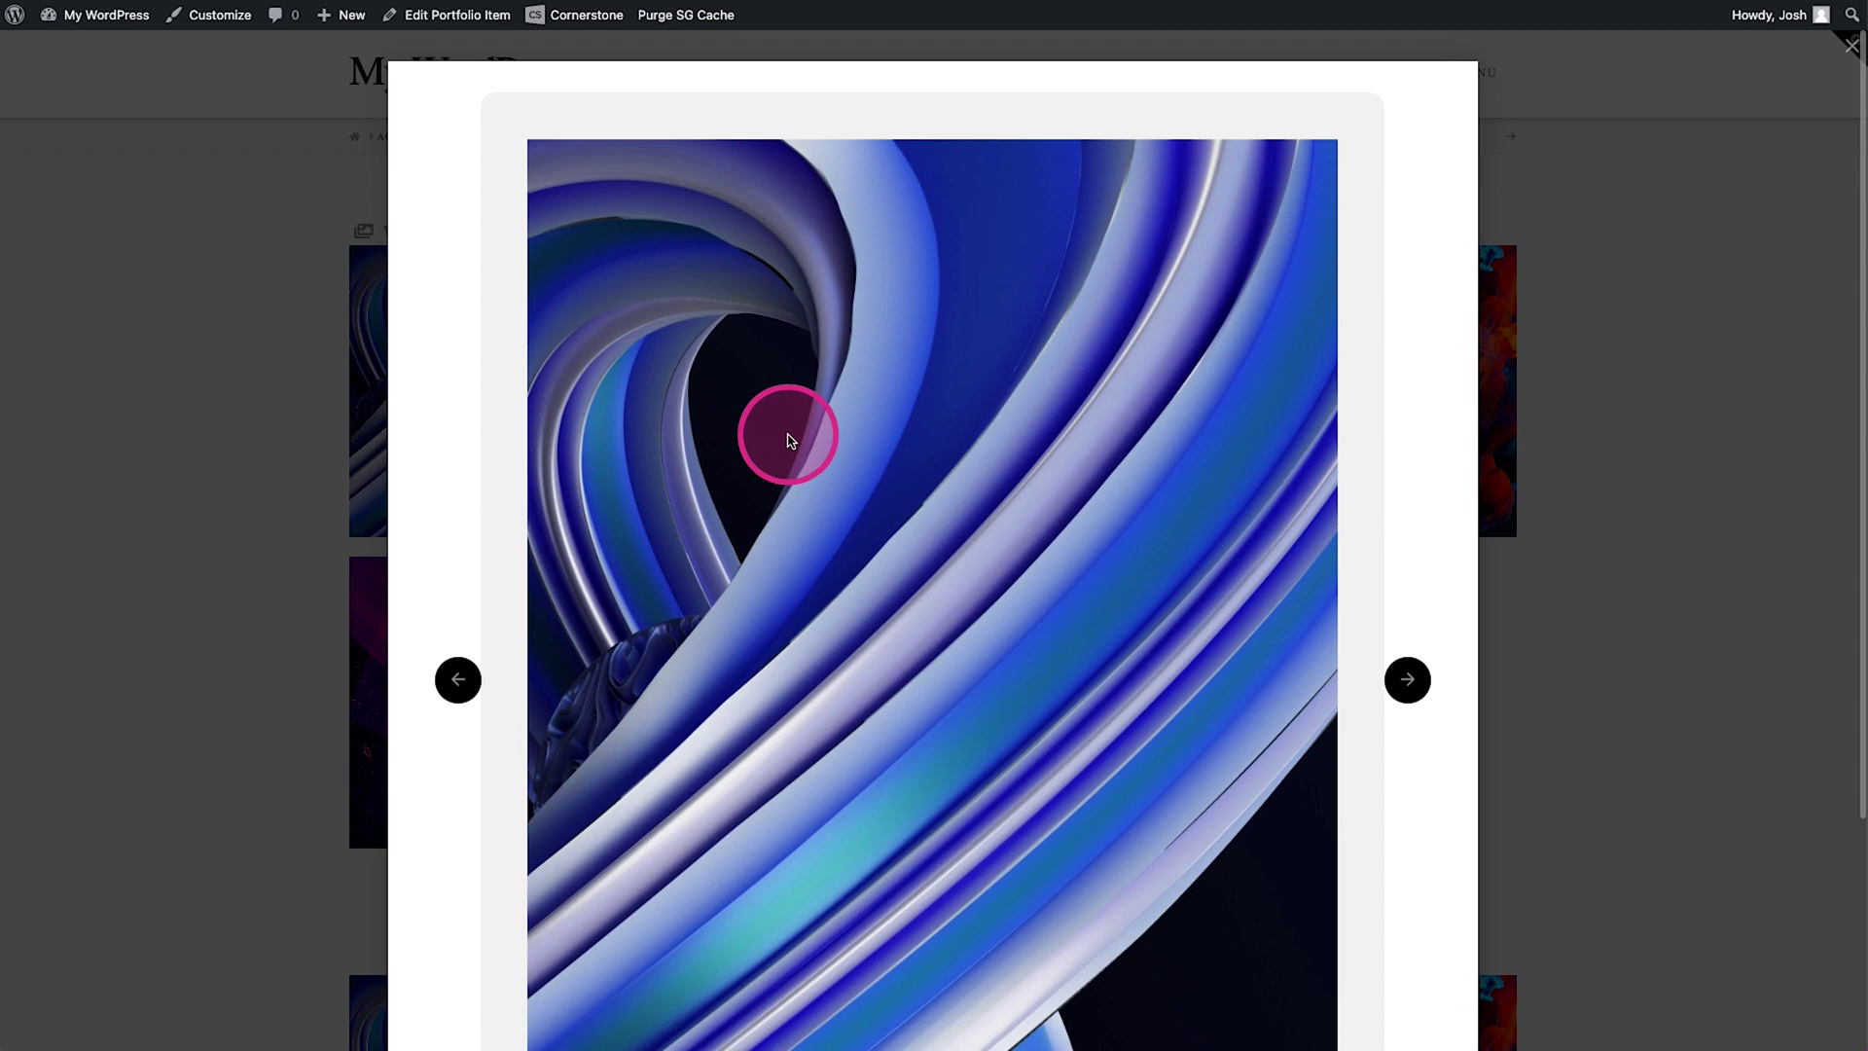
{"action": "left_click", "coordinate": [283, 405]}
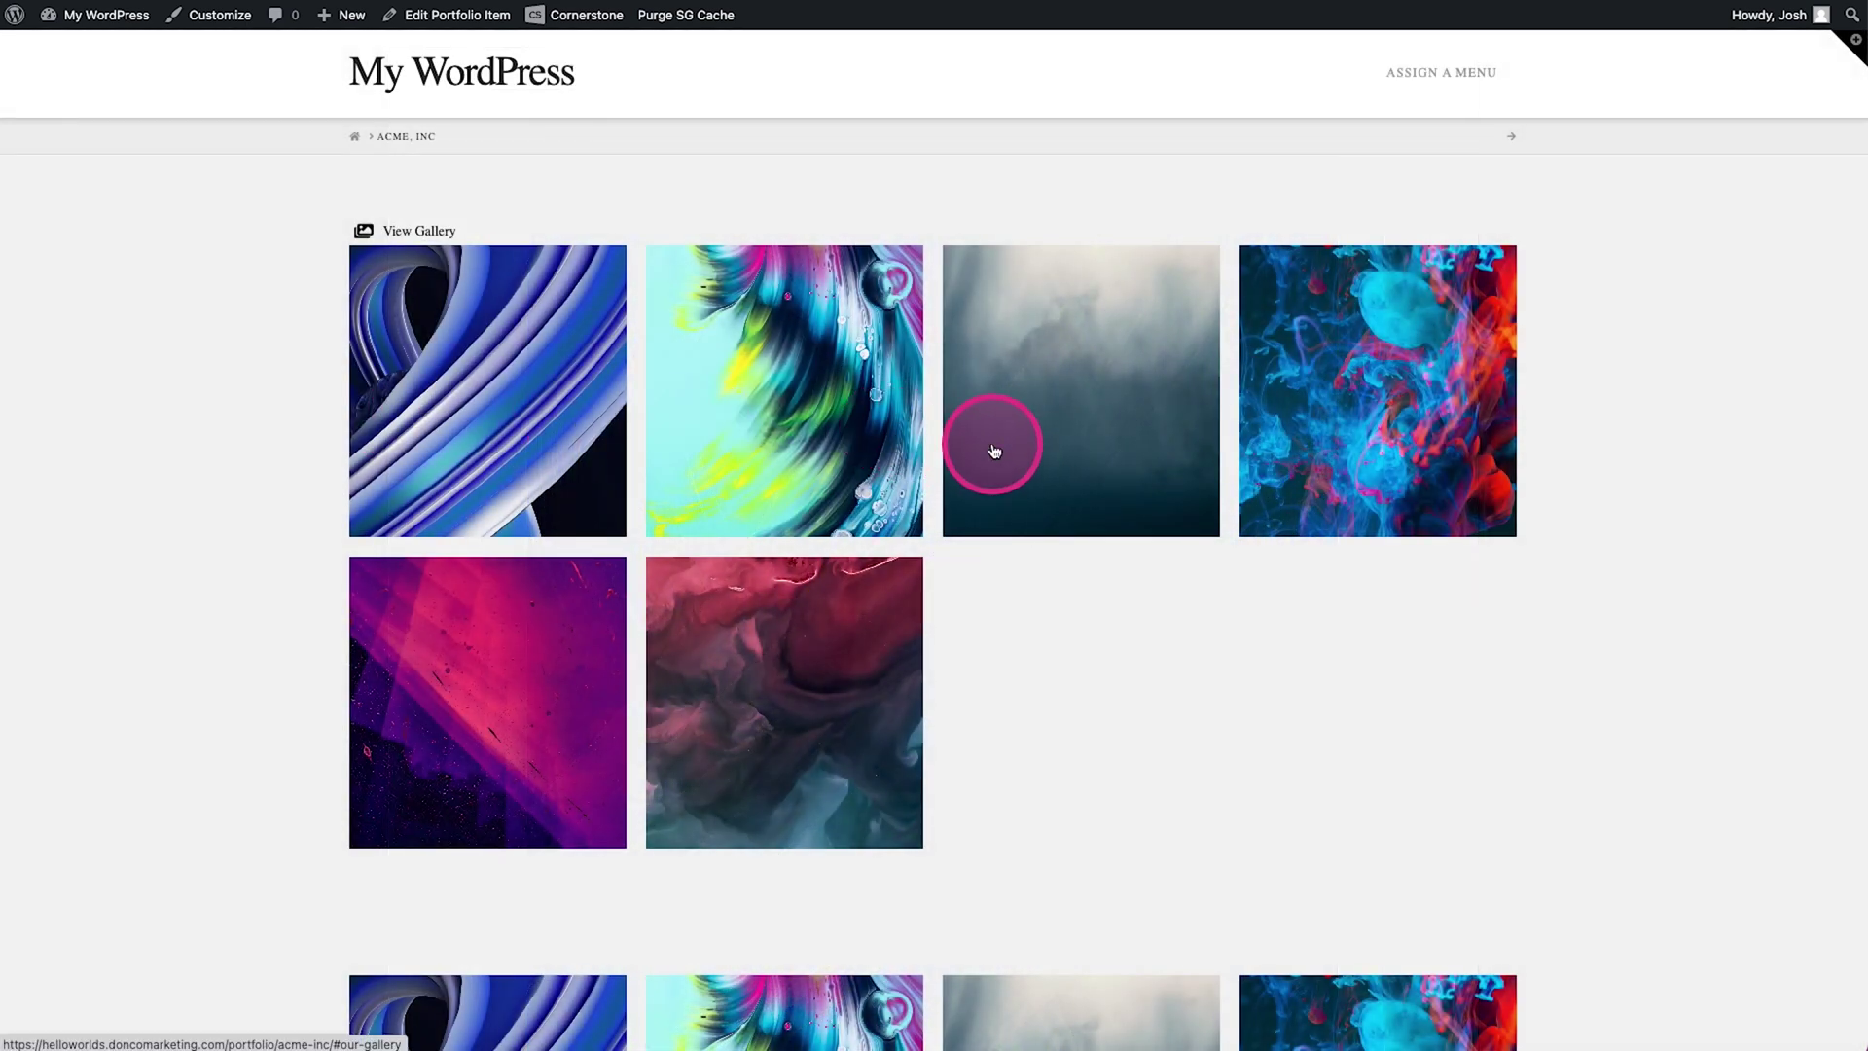
{"action": "left_click", "coordinate": [1073, 420]}
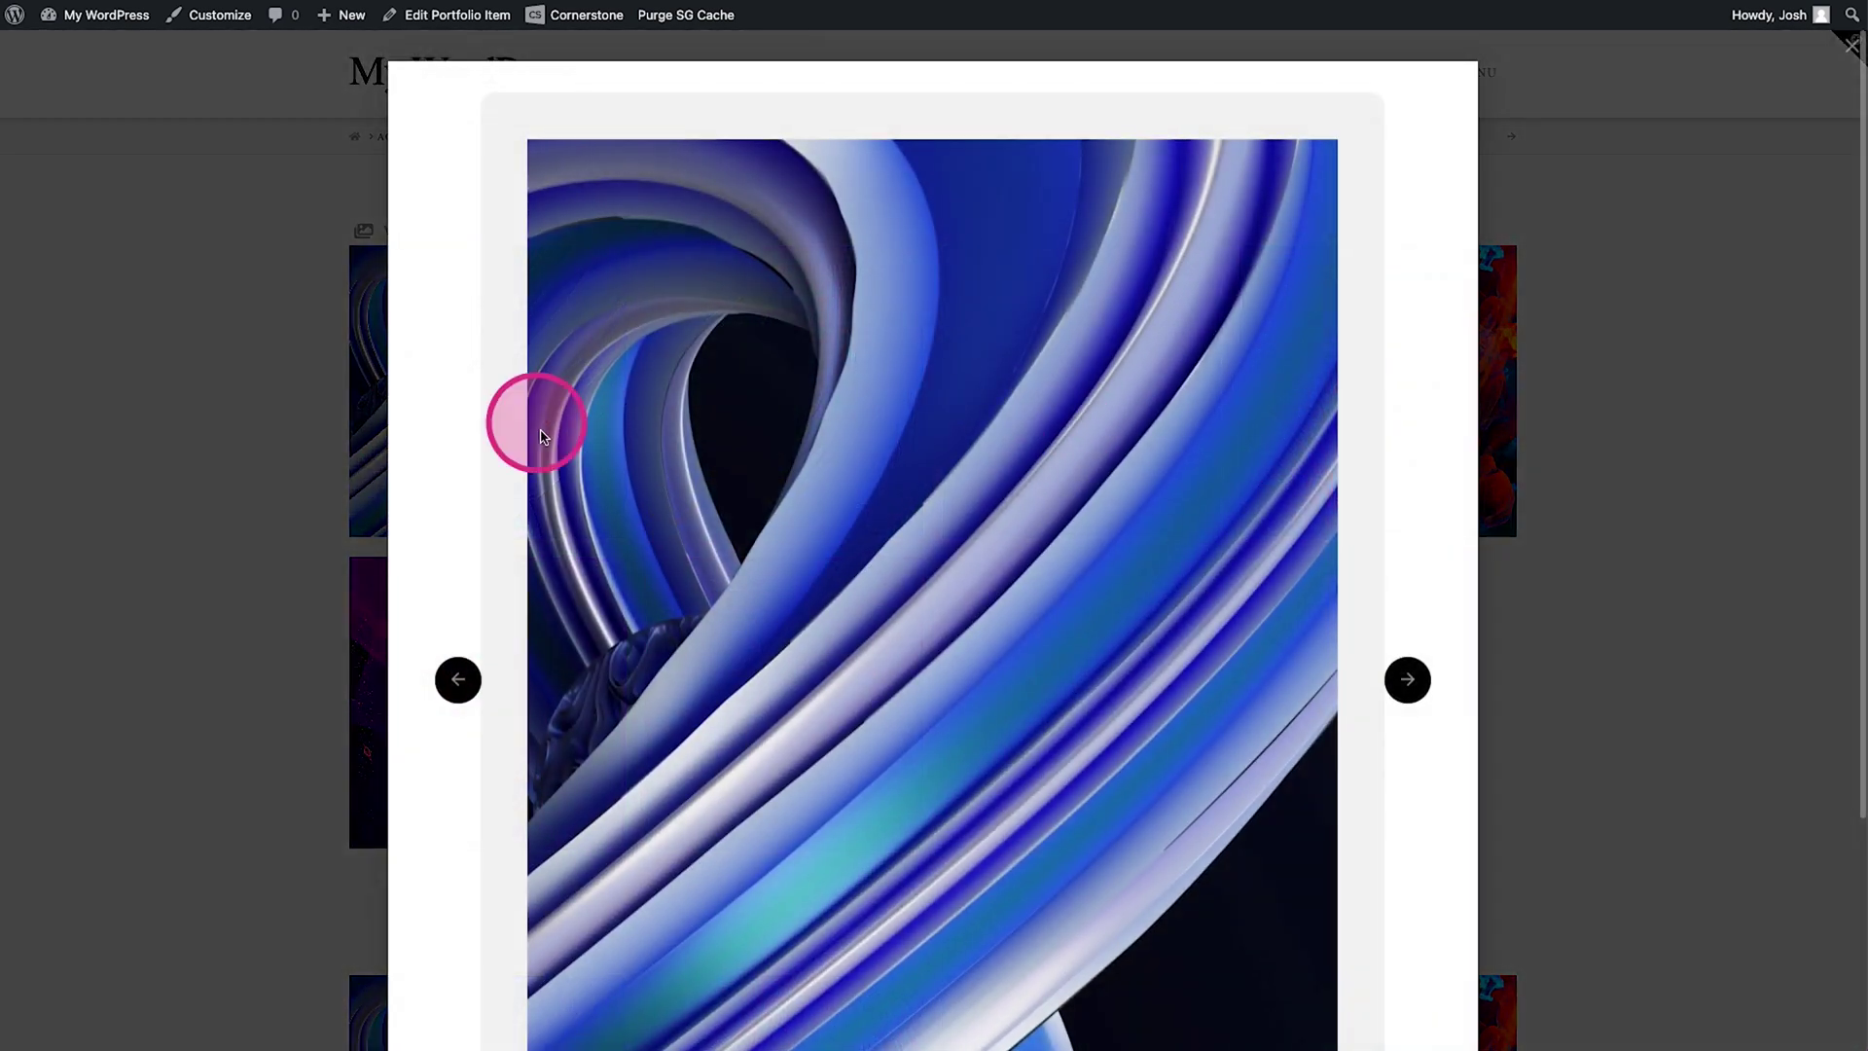
{"action": "left_click", "coordinate": [1408, 682]}
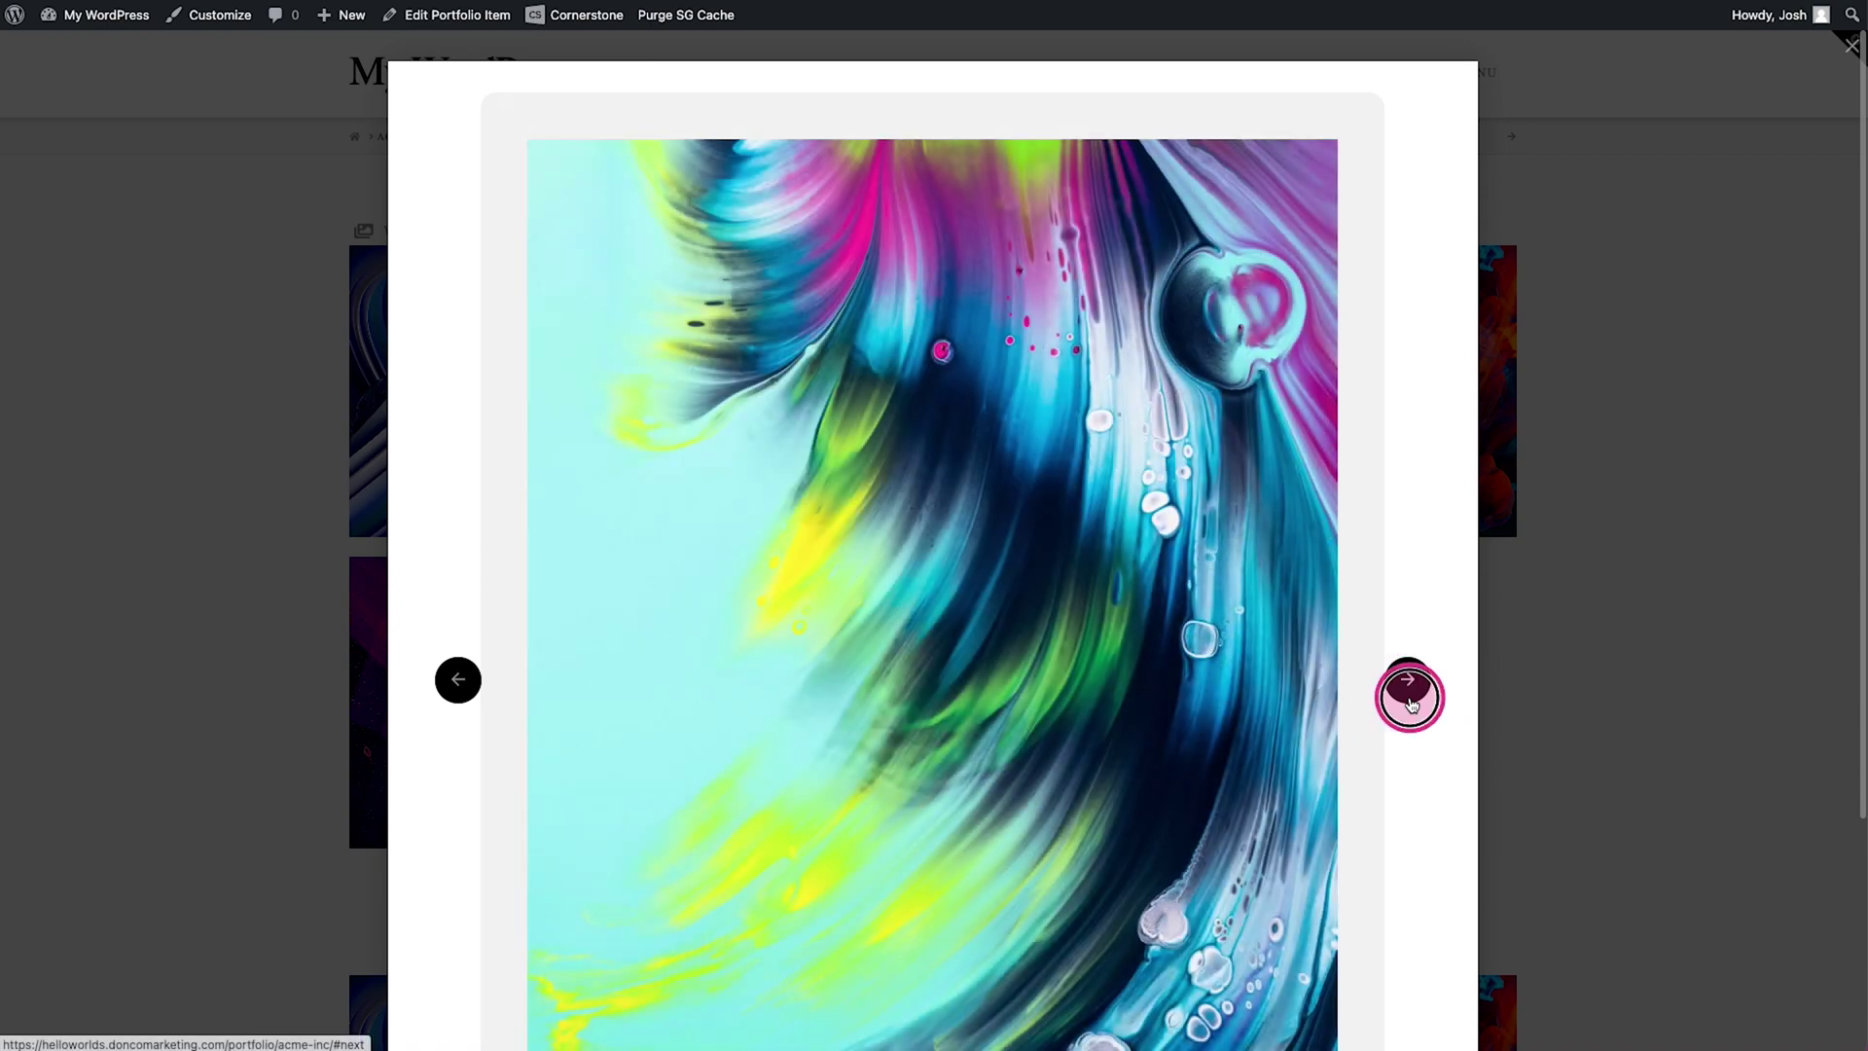
{"action": "left_click", "coordinate": [1409, 681]}
{"action": "left_click", "coordinate": [1411, 692]}
{"action": "left_click", "coordinate": [268, 578]}
{"action": "left_click", "coordinate": [446, 387]}
{"action": "left_click", "coordinate": [306, 453]}
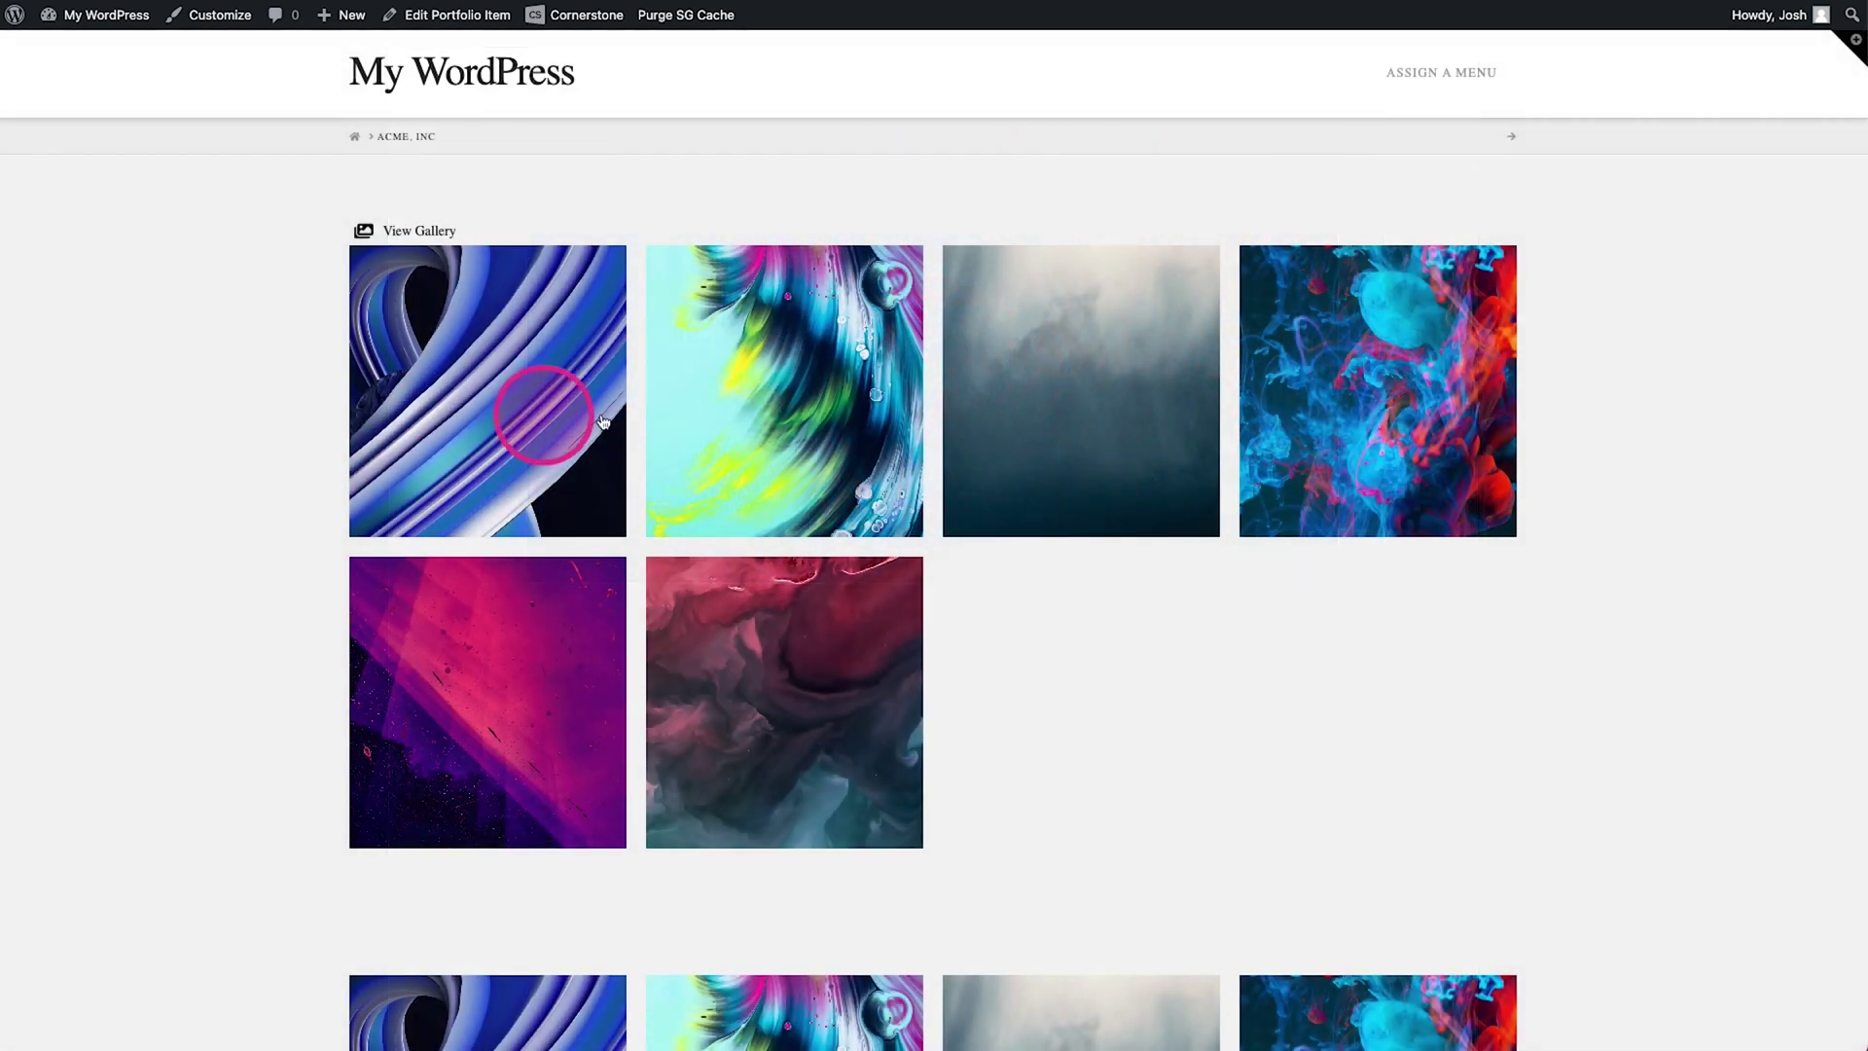
{"action": "left_click", "coordinate": [637, 416]}
{"action": "left_click", "coordinate": [283, 433]}
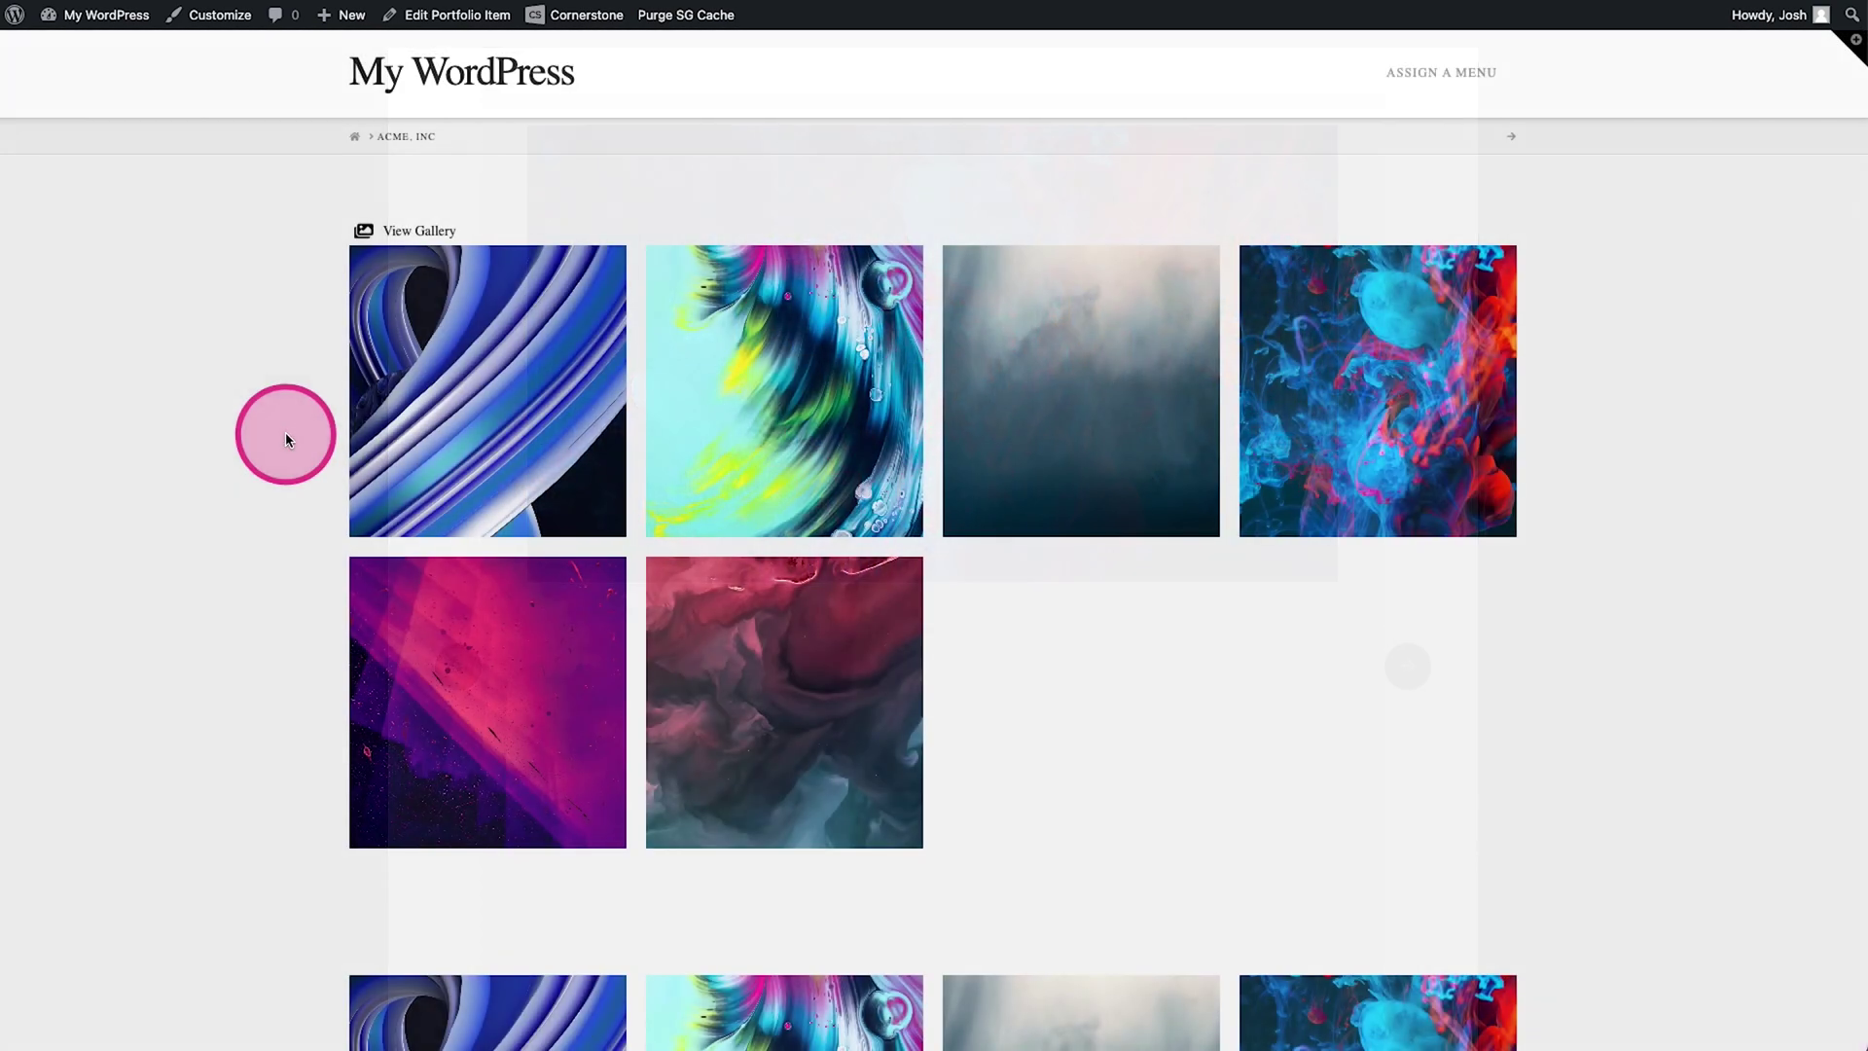
{"action": "left_click", "coordinate": [450, 228]}
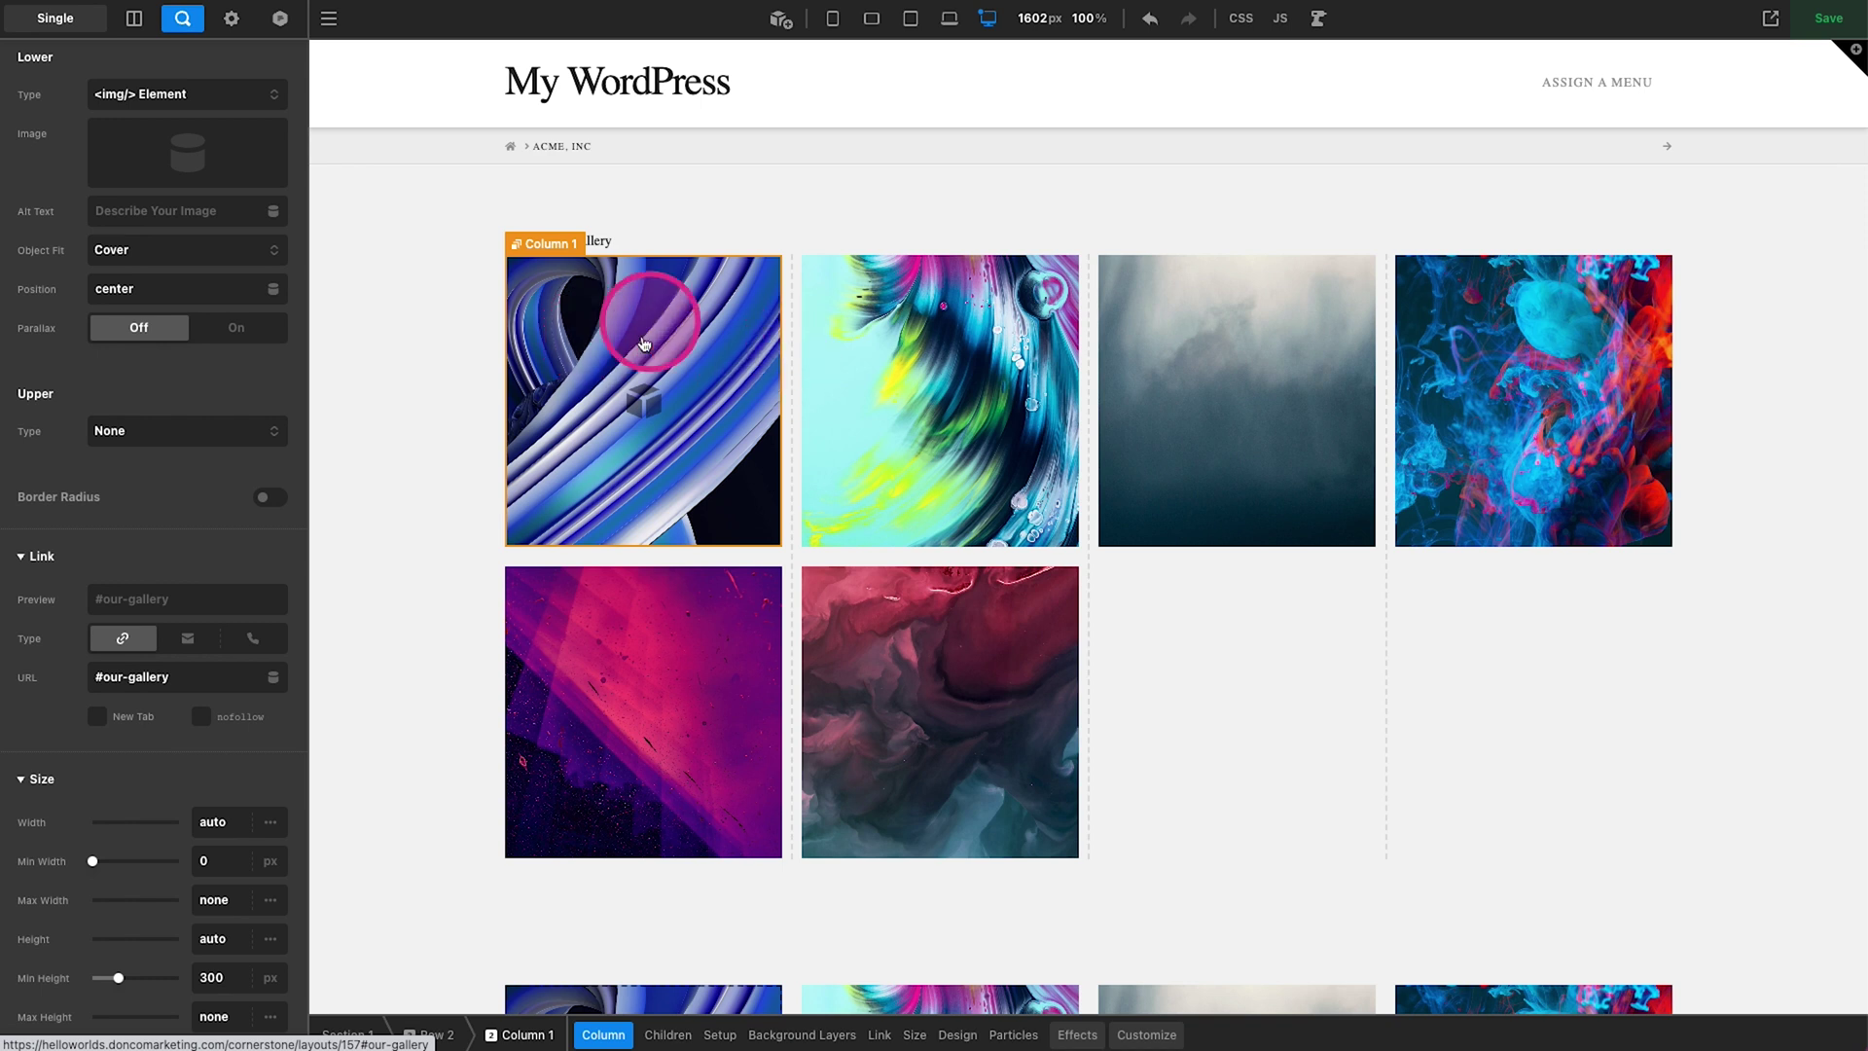
- Give Column 1 a data-x-slide-goto attribute set to Current Item Index, then save
{"action": "left_click", "coordinate": [1148, 1035]}
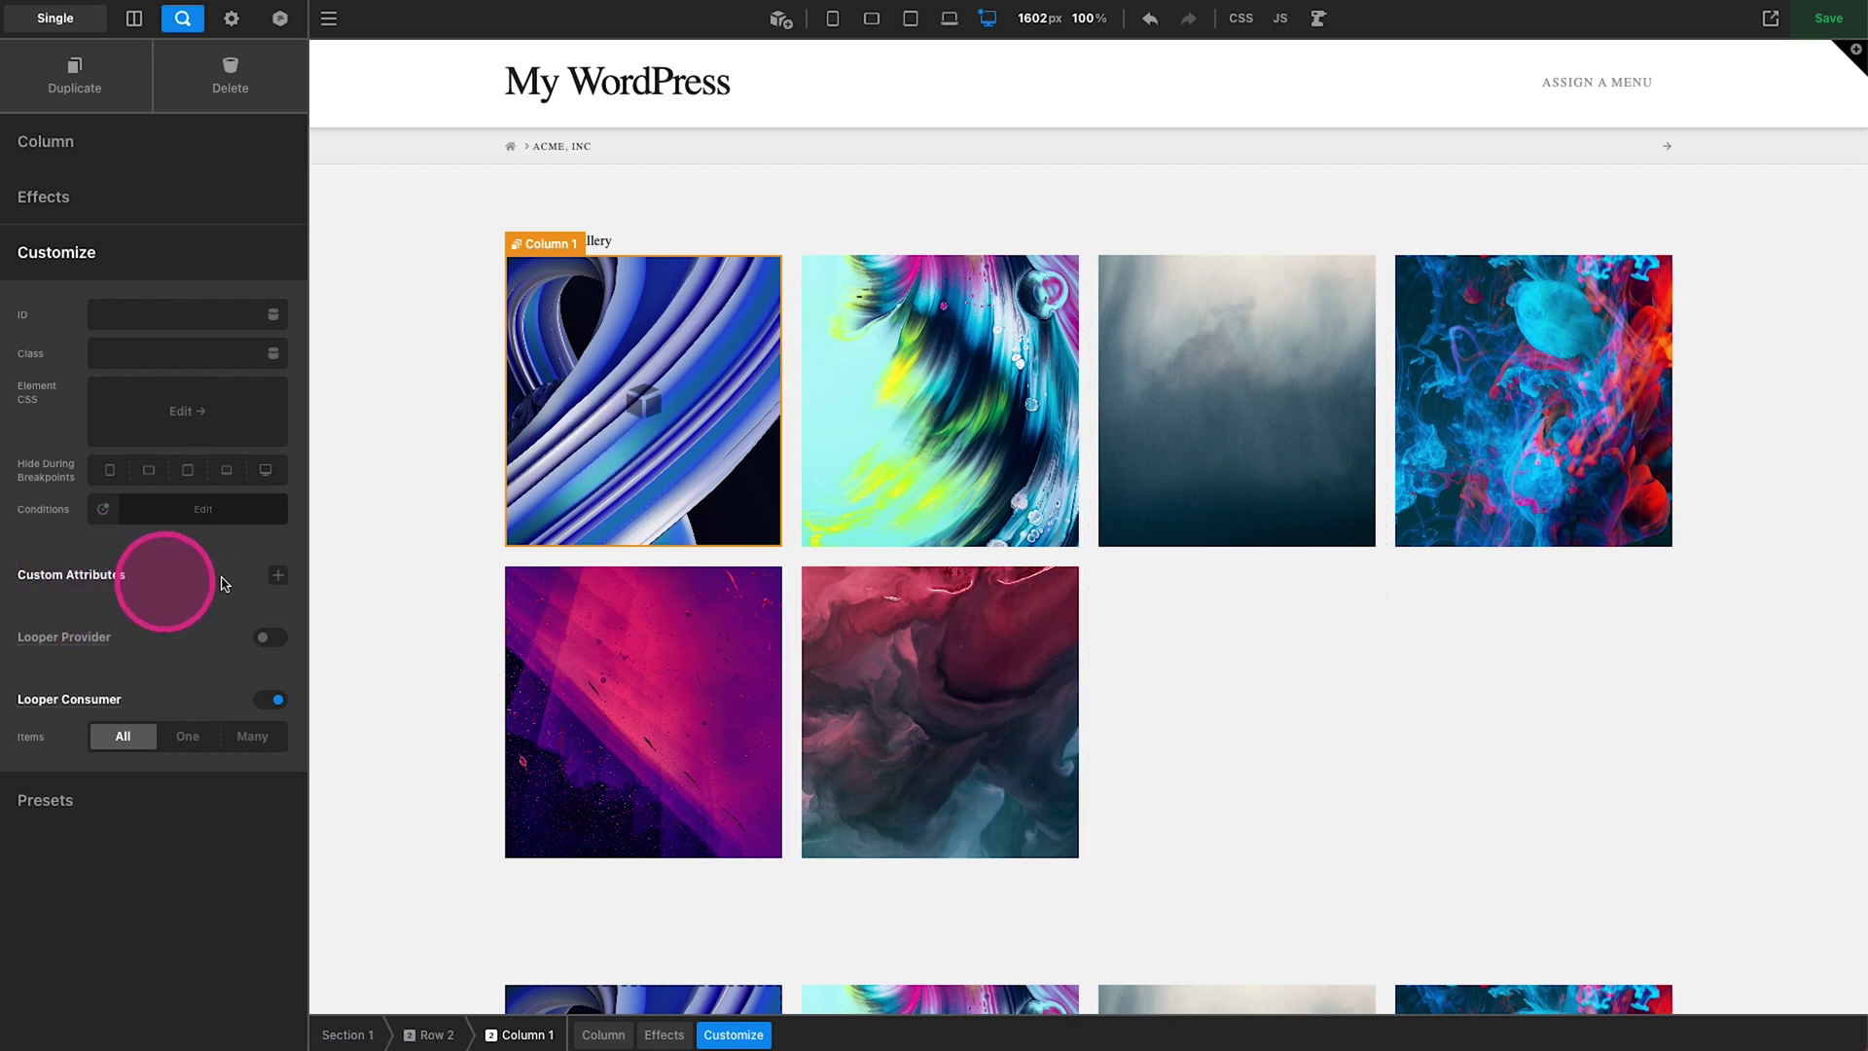
{"action": "left_click", "coordinate": [277, 576]}
{"action": "left_click", "coordinate": [163, 659]}
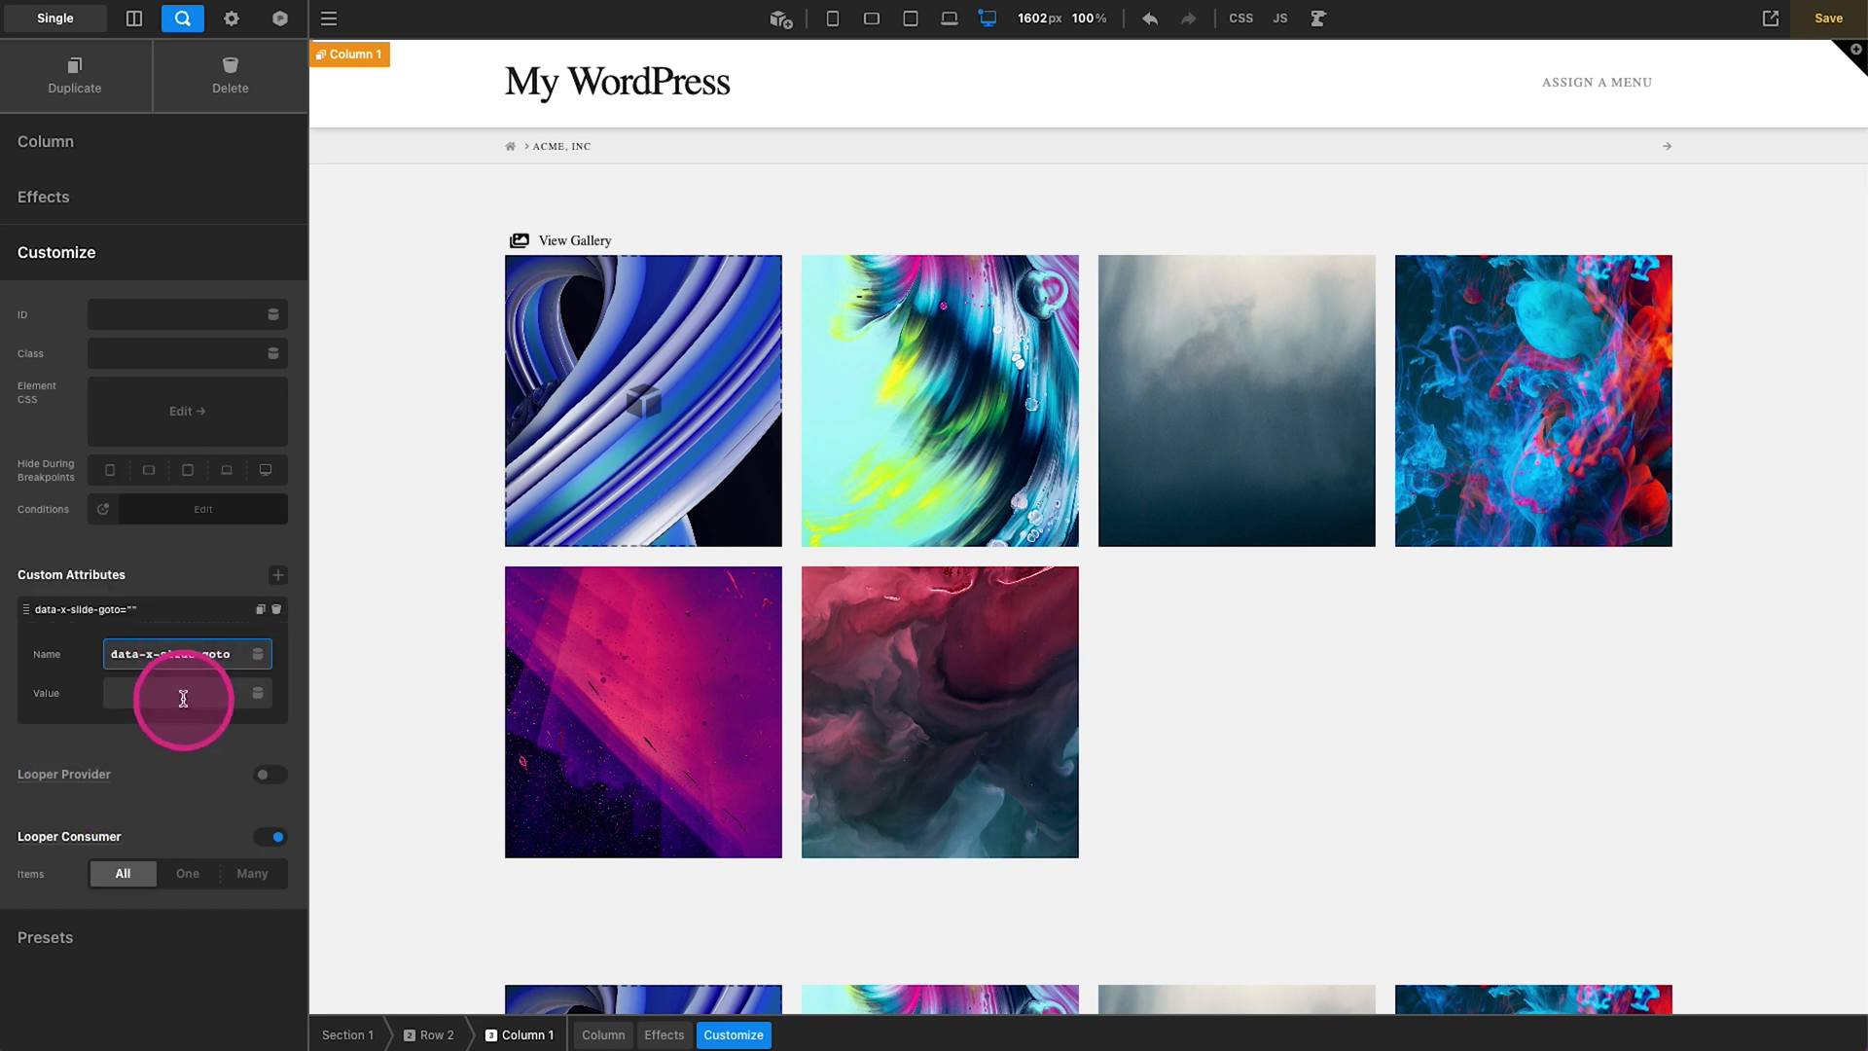
{"action": "left_click", "coordinate": [257, 694]}
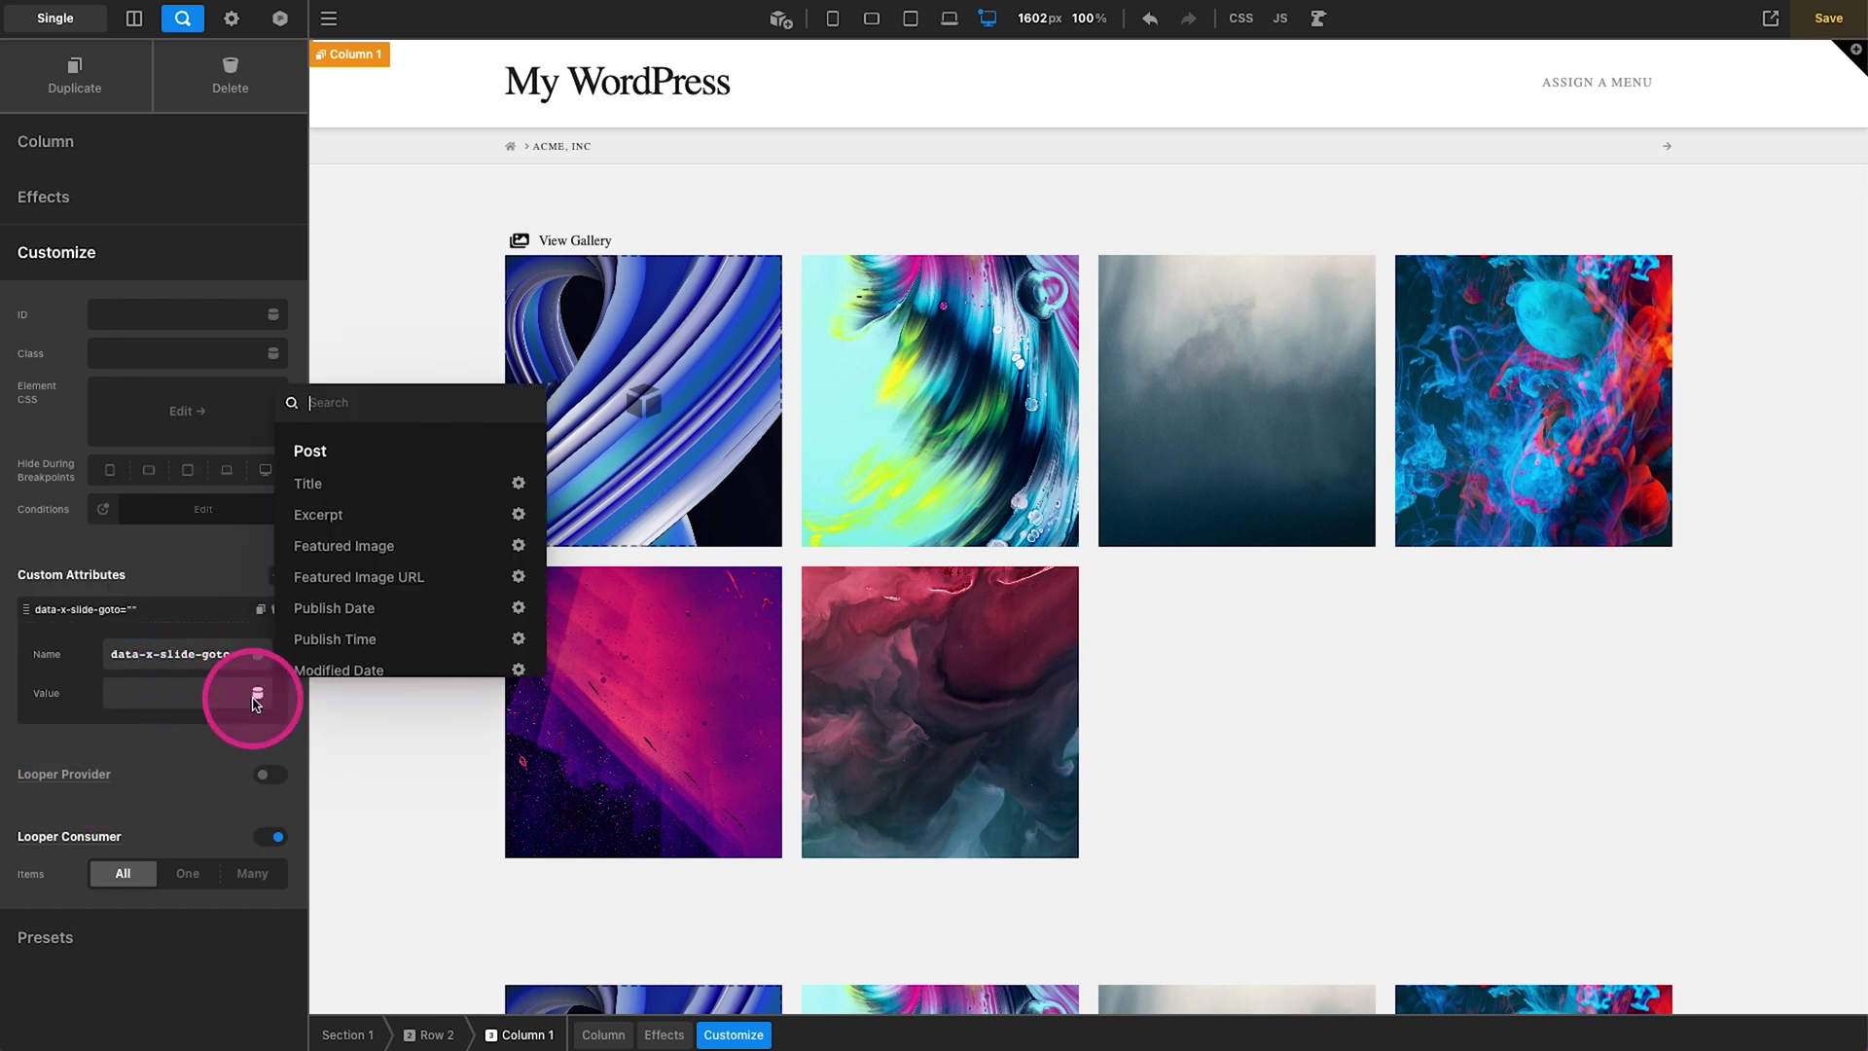
{"action": "type", "text": "index"}
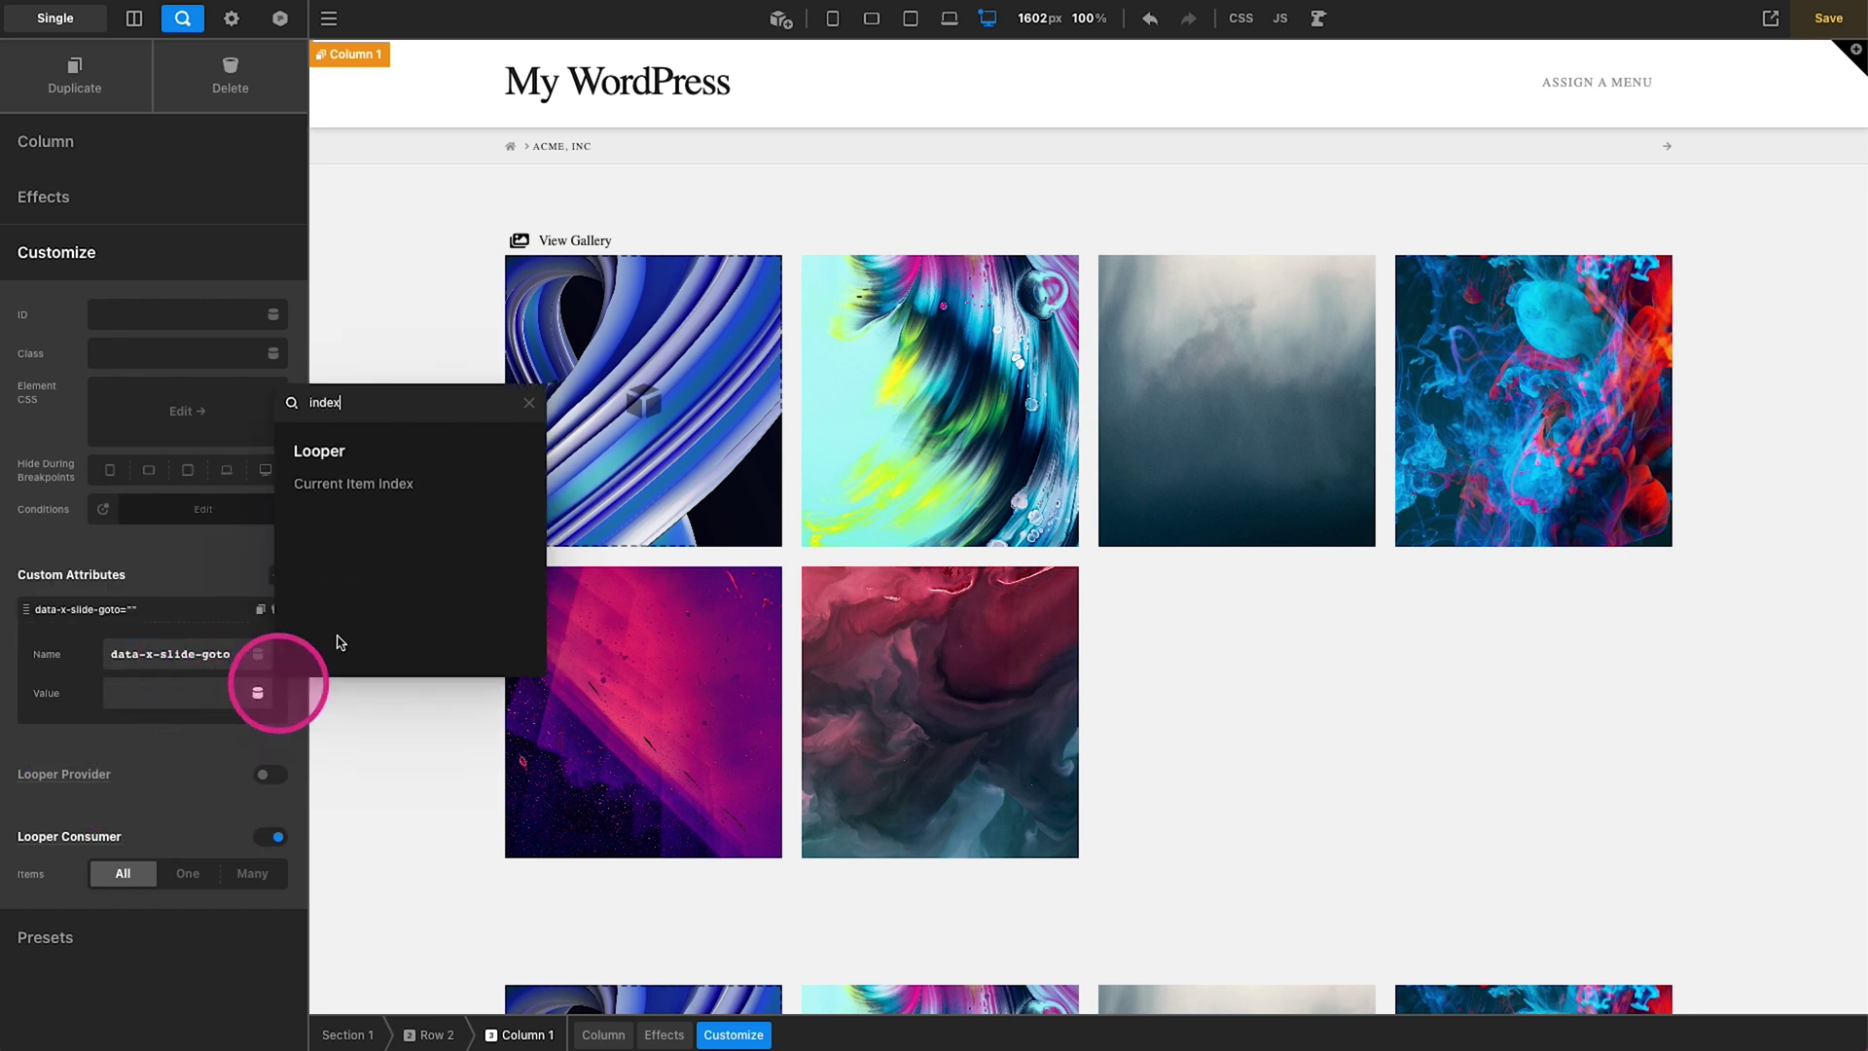
{"action": "left_click", "coordinate": [383, 480]}
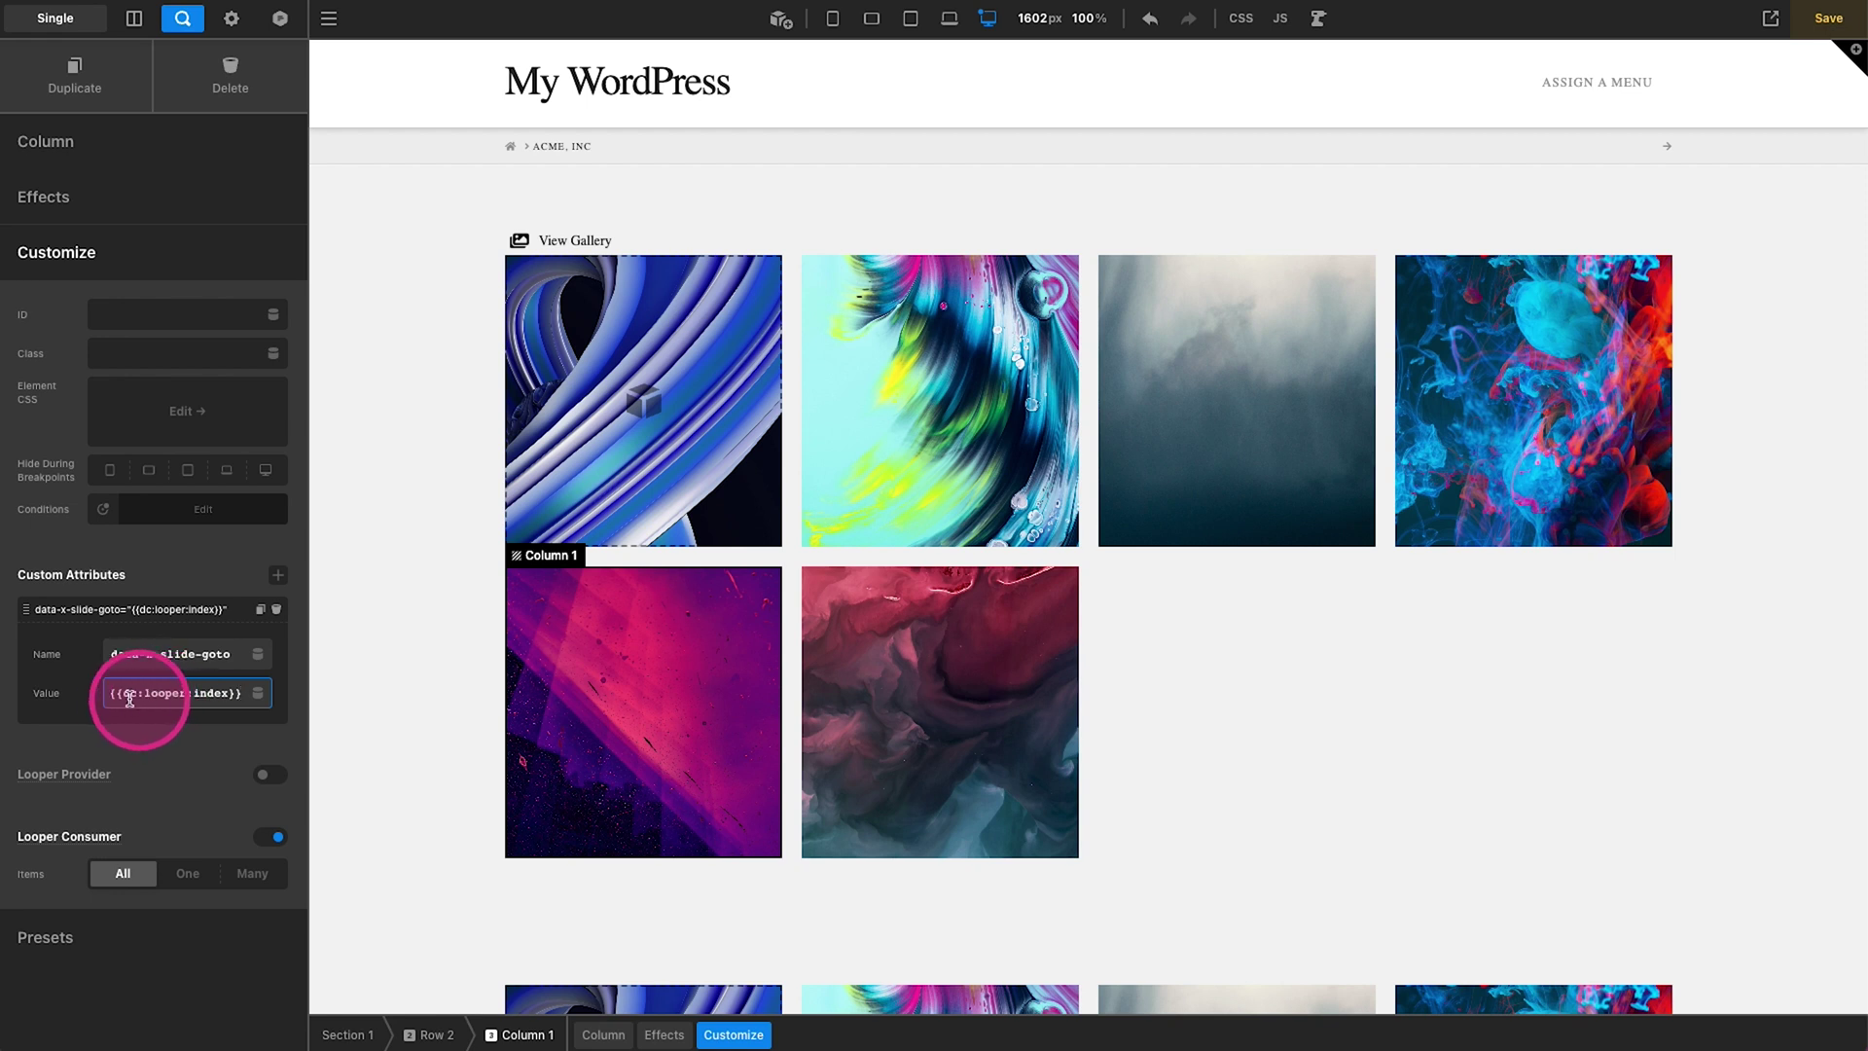
{"action": "key", "text": "ctrl+s"}
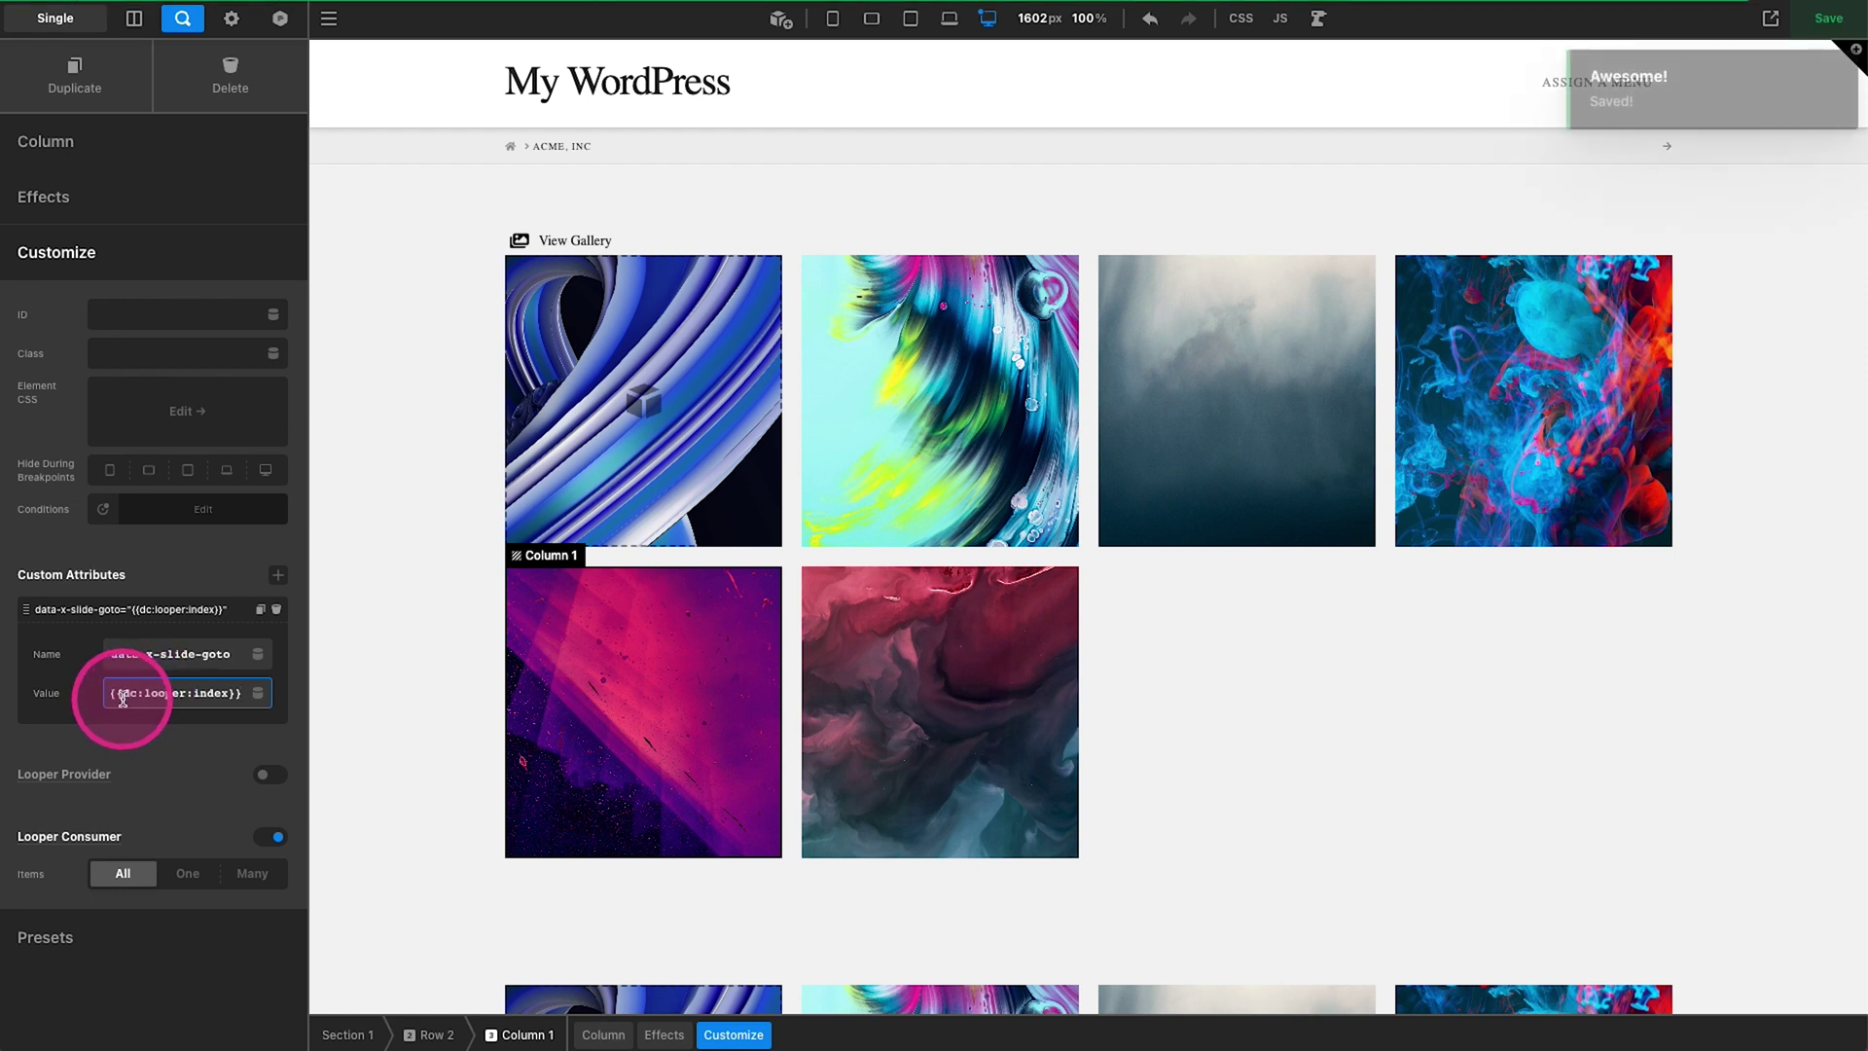
{"action": "left_click", "coordinate": [596, 279]}
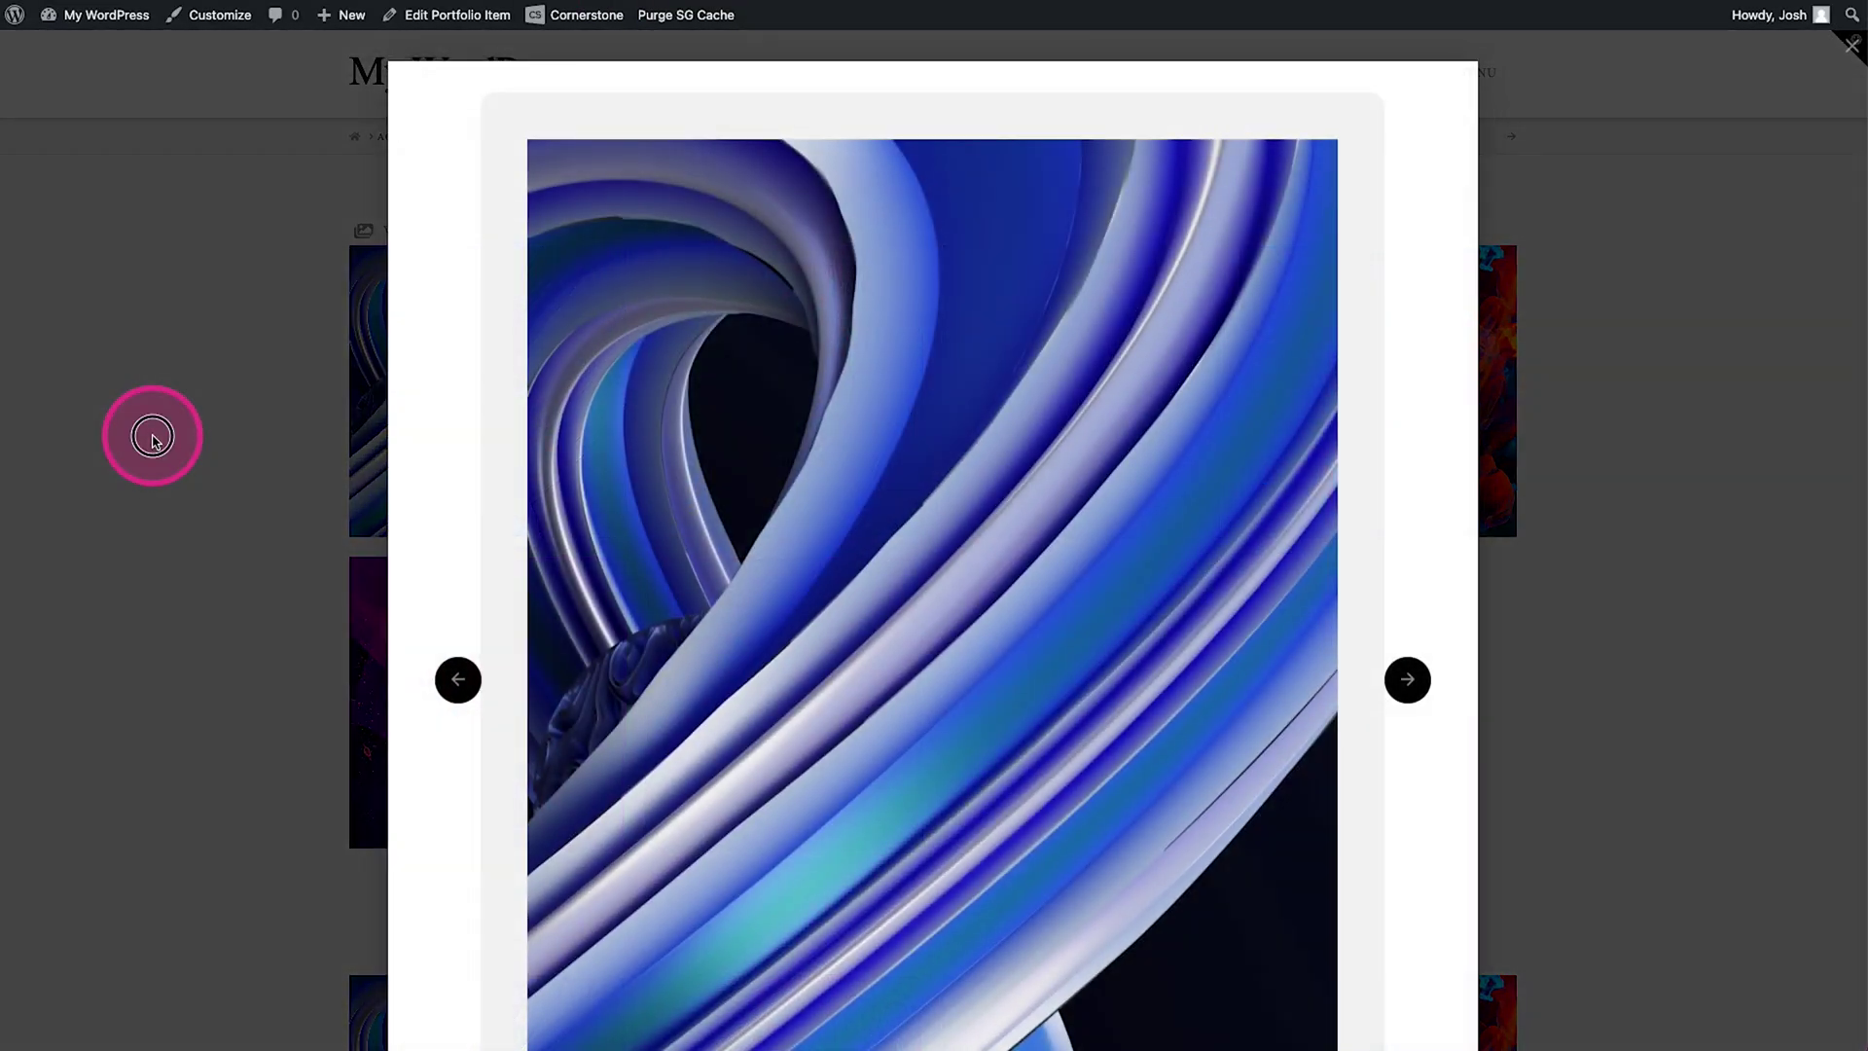
- Test the pink and teal thumbnails in the slider, advancing three slides from the teal one
{"action": "left_click", "coordinate": [154, 440]}
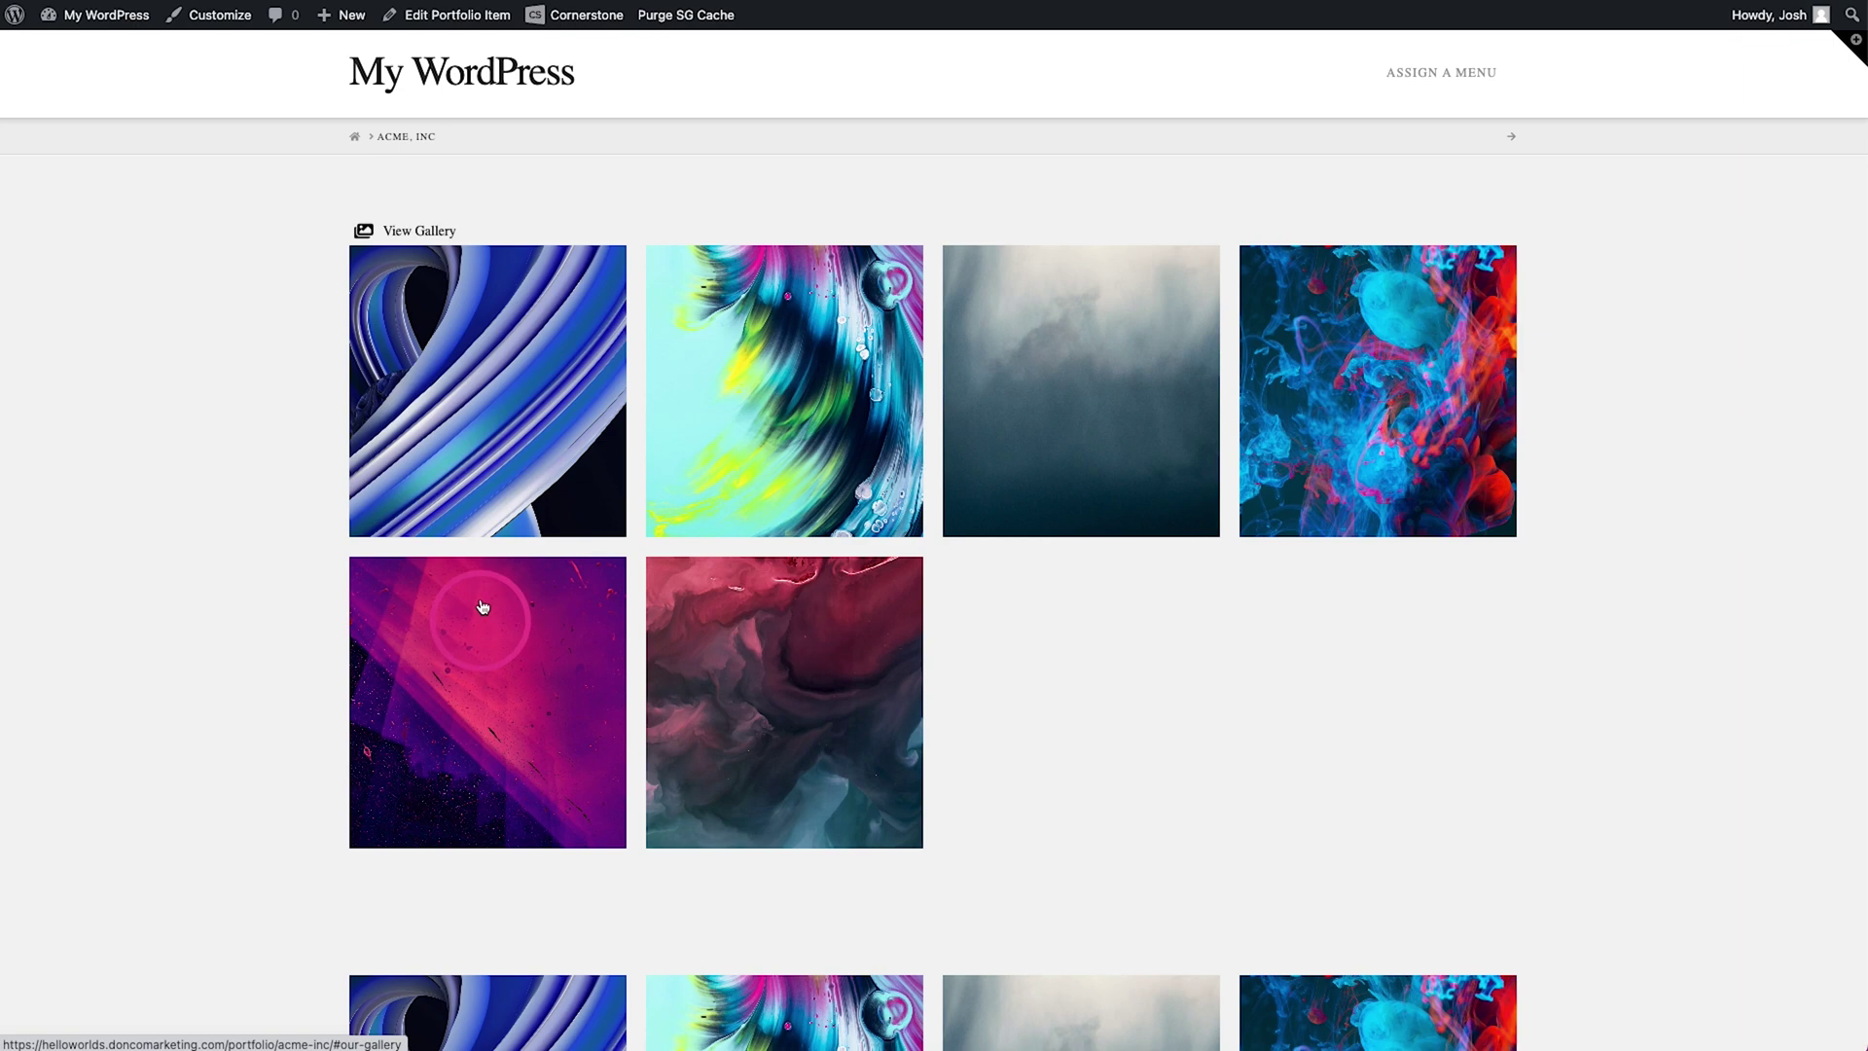
{"action": "left_click", "coordinate": [474, 714]}
{"action": "left_click", "coordinate": [248, 561]}
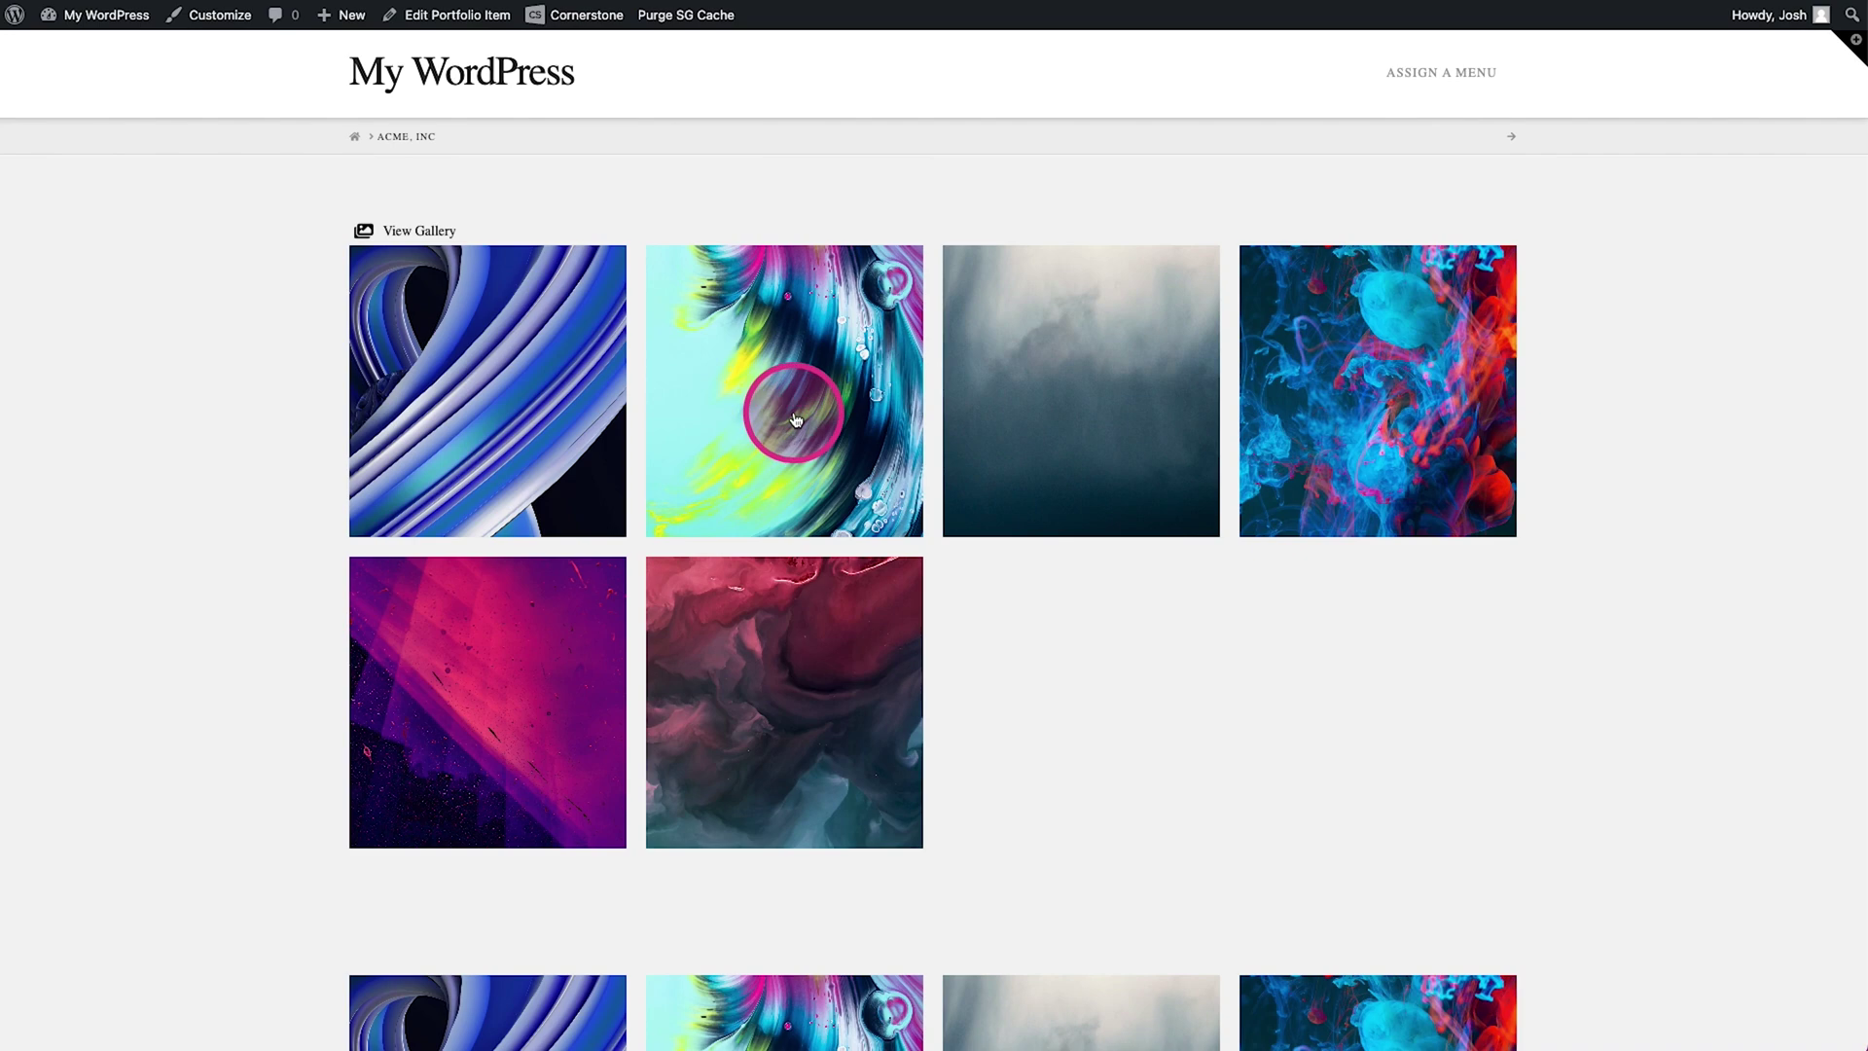
{"action": "left_click", "coordinate": [793, 416]}
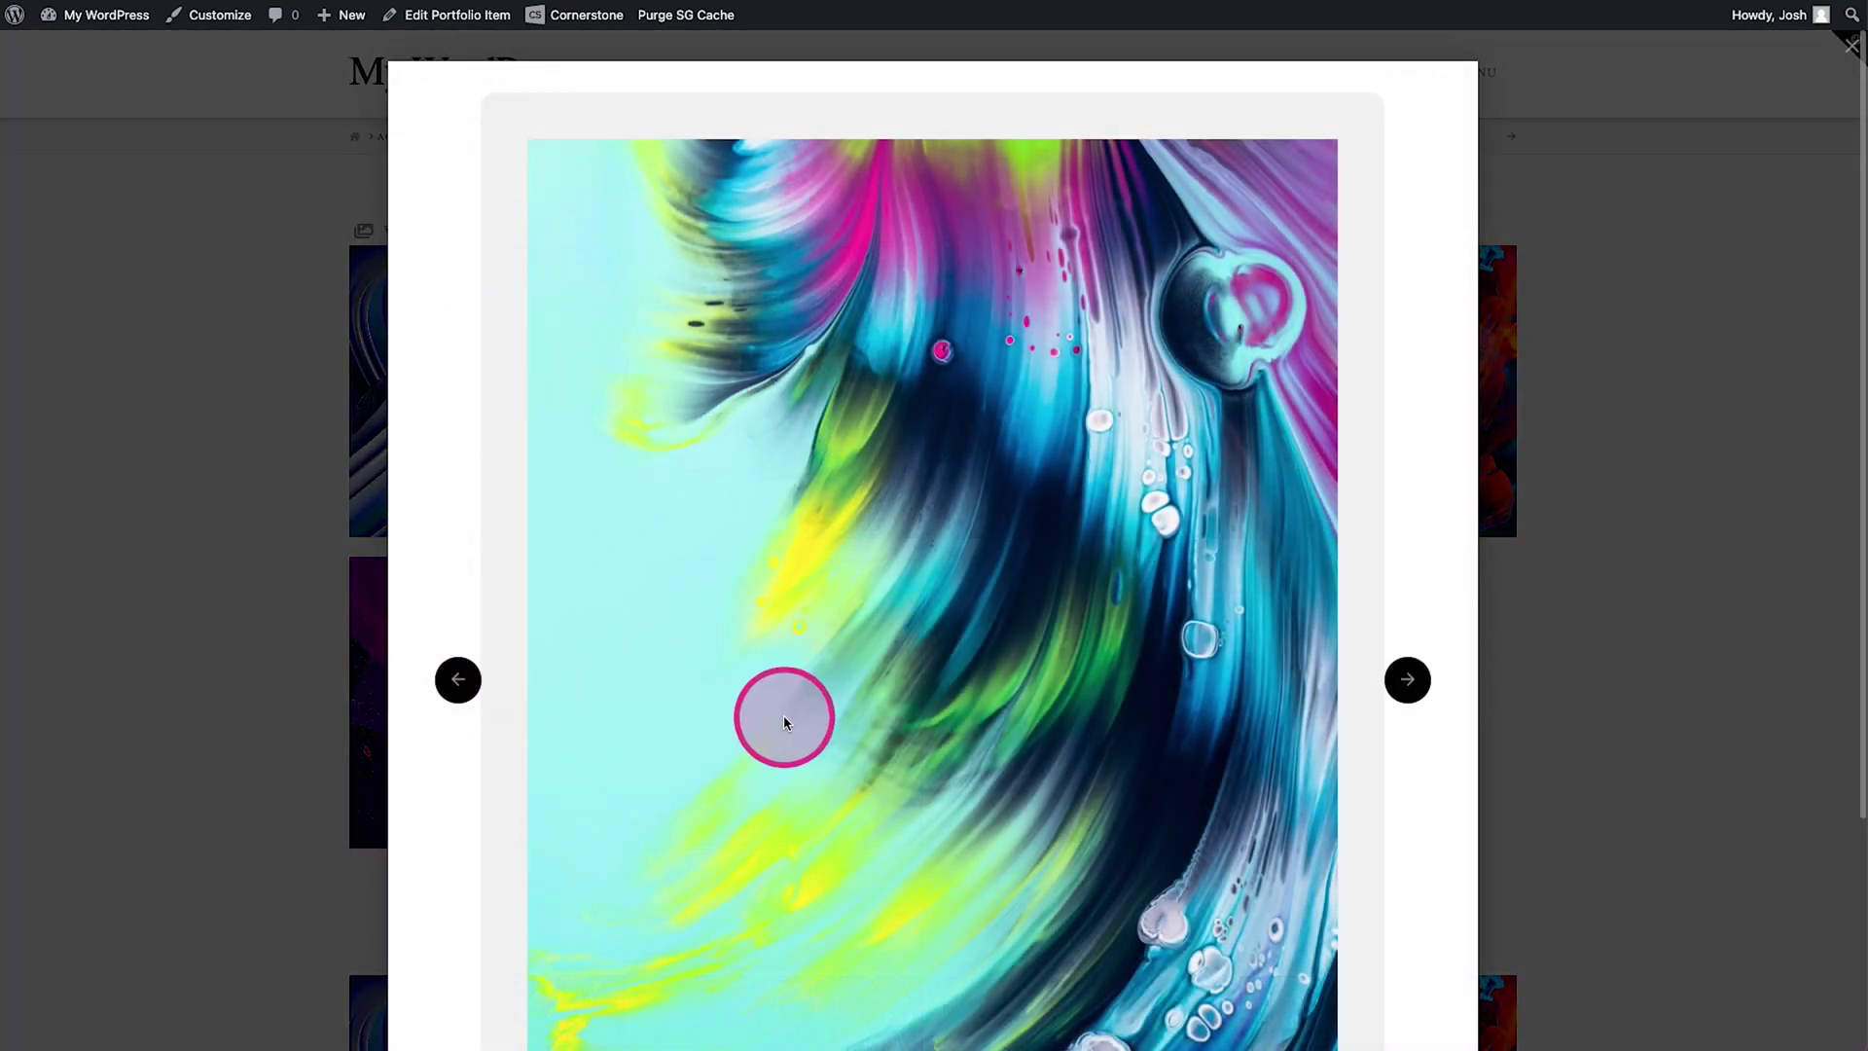
{"action": "left_click", "coordinate": [1408, 679]}
{"action": "left_click", "coordinate": [1408, 679]}
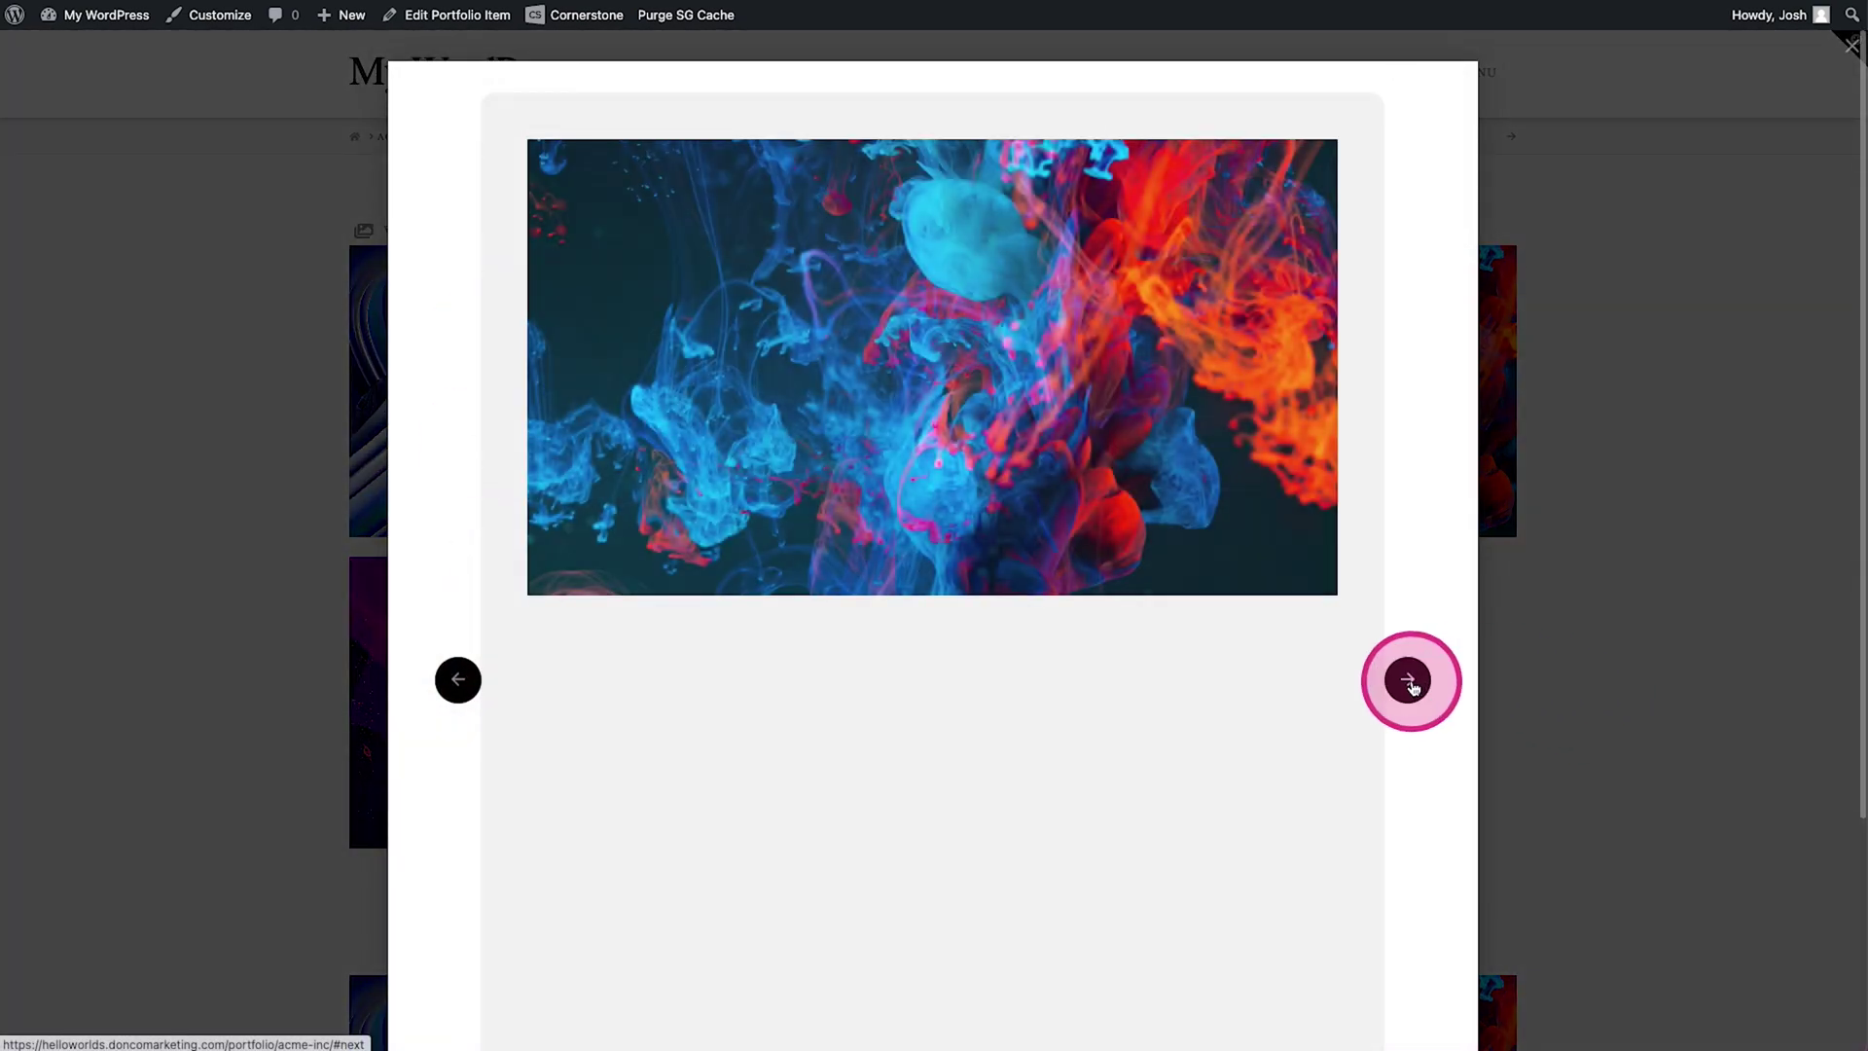
{"action": "left_click", "coordinate": [1408, 679]}
{"action": "left_click", "coordinate": [1589, 701]}
- Test the blue swirl and pink cloud thumbnails in the slider, closing each via the backdrop
{"action": "left_click", "coordinate": [555, 422]}
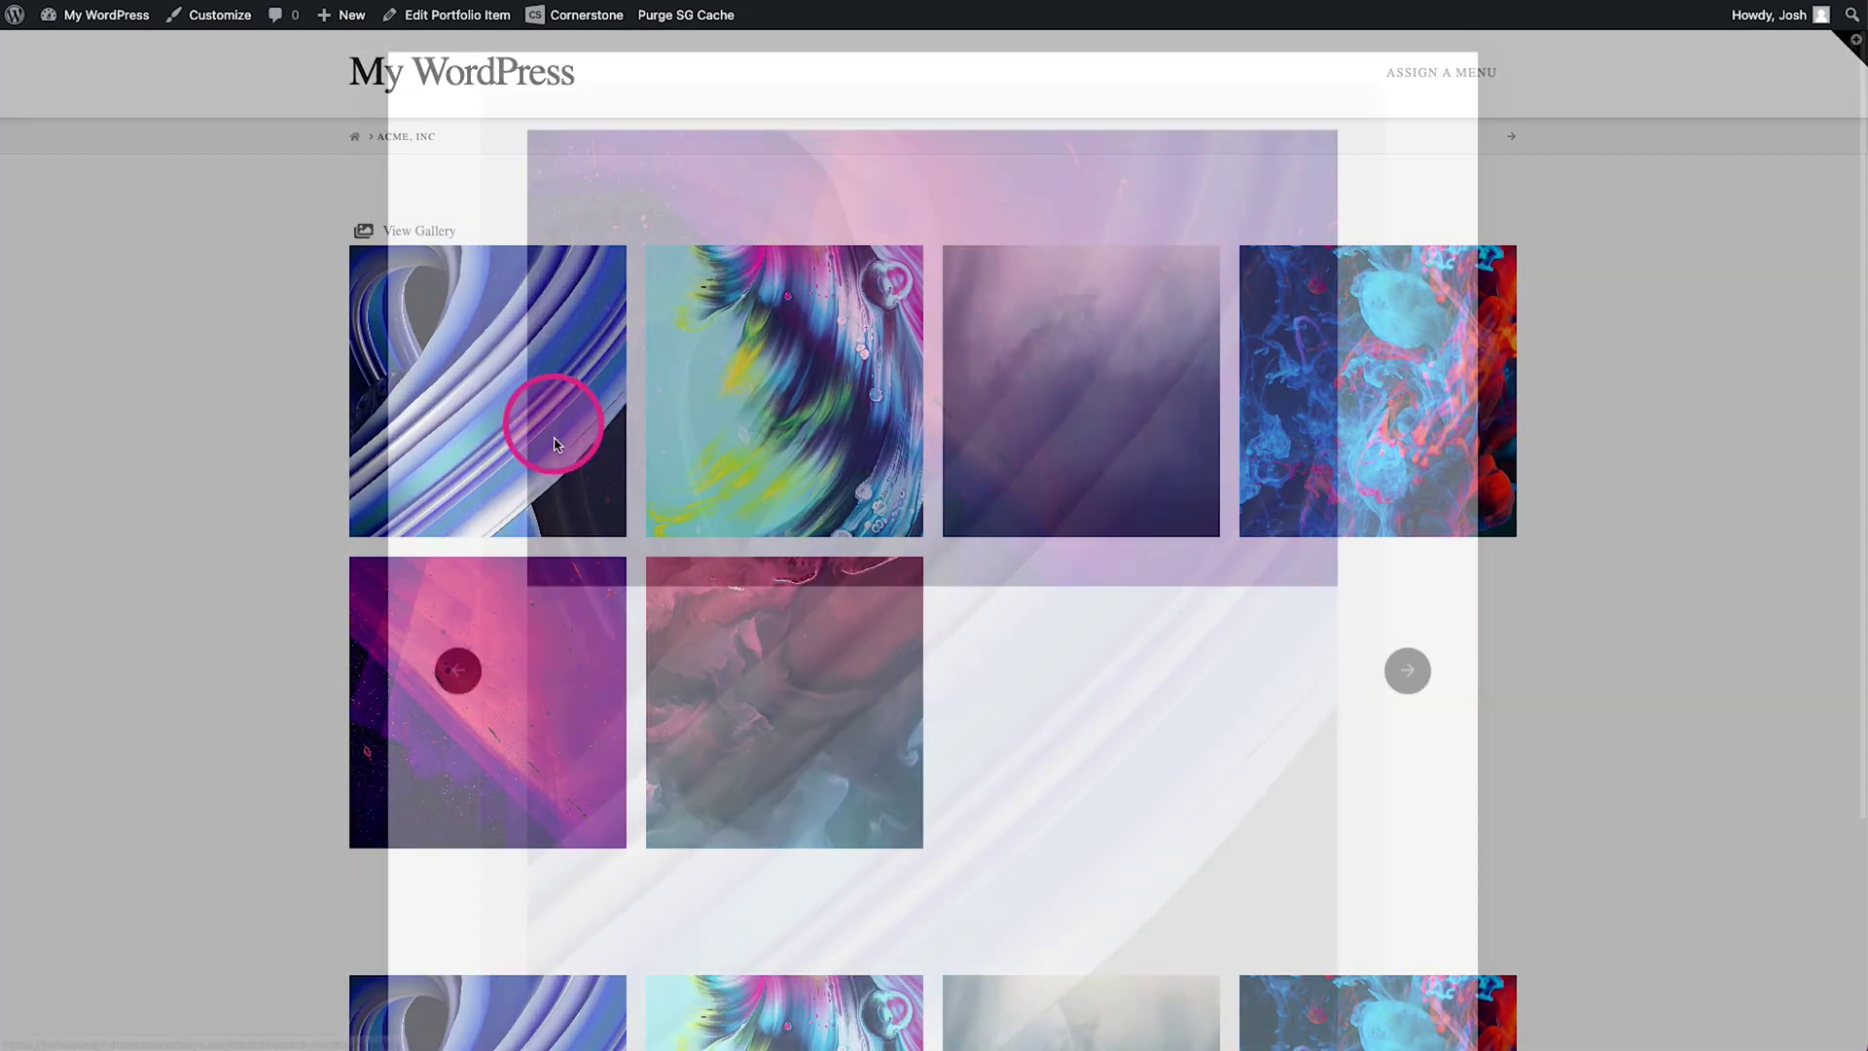
{"action": "left_click", "coordinate": [321, 451]}
{"action": "left_click", "coordinate": [571, 471]}
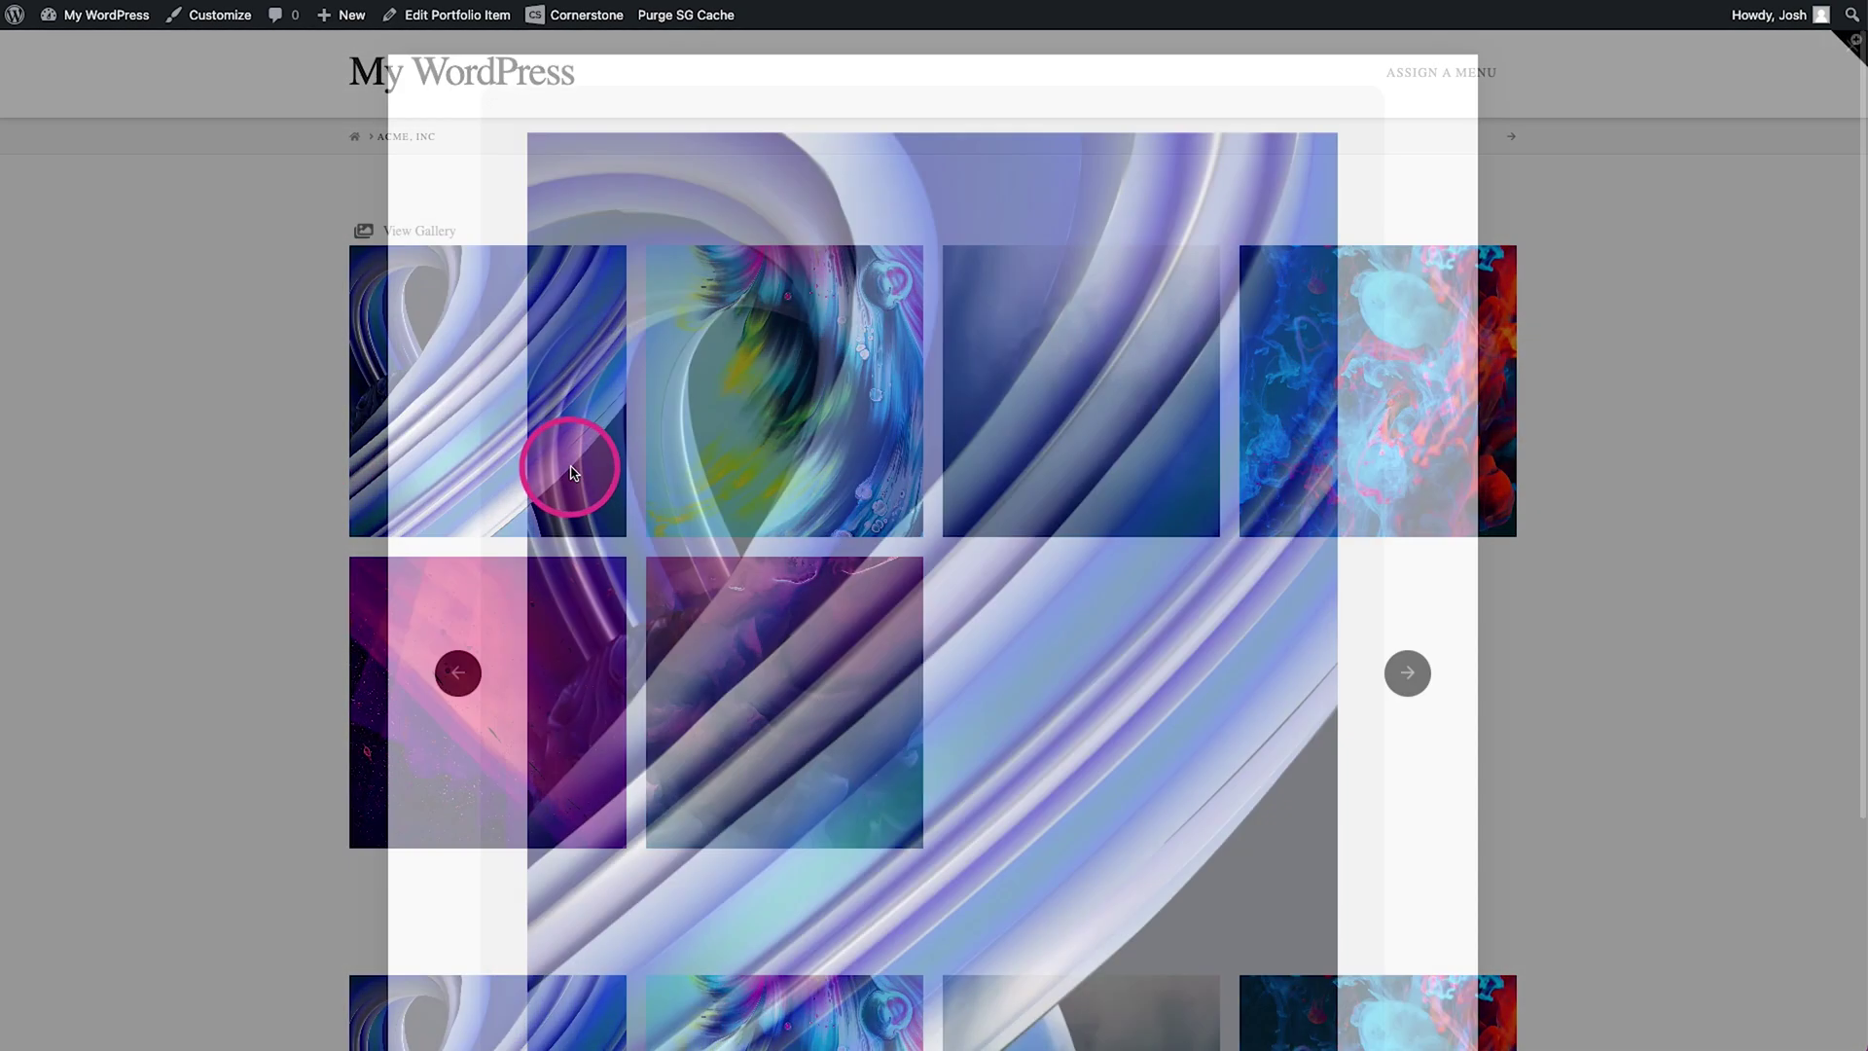
{"action": "left_click", "coordinate": [1408, 679]}
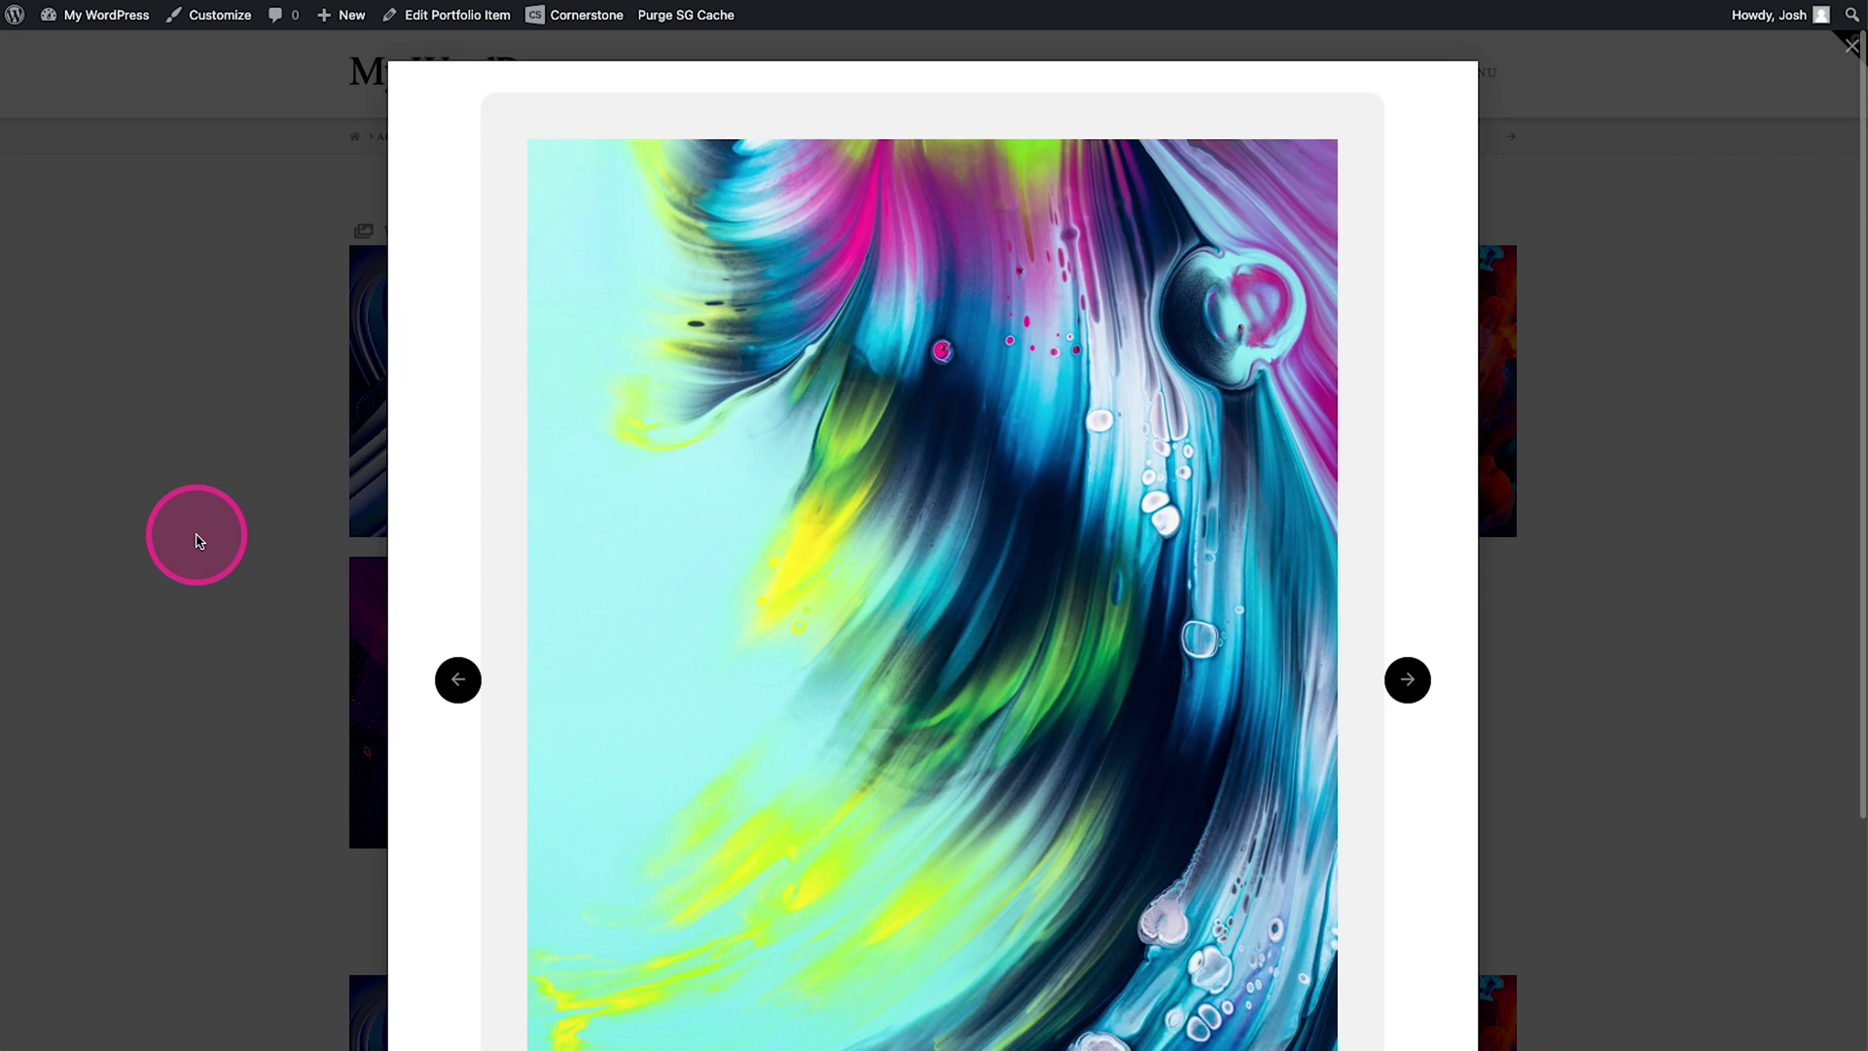
{"action": "left_click", "coordinate": [195, 537]}
{"action": "left_click", "coordinate": [892, 705]}
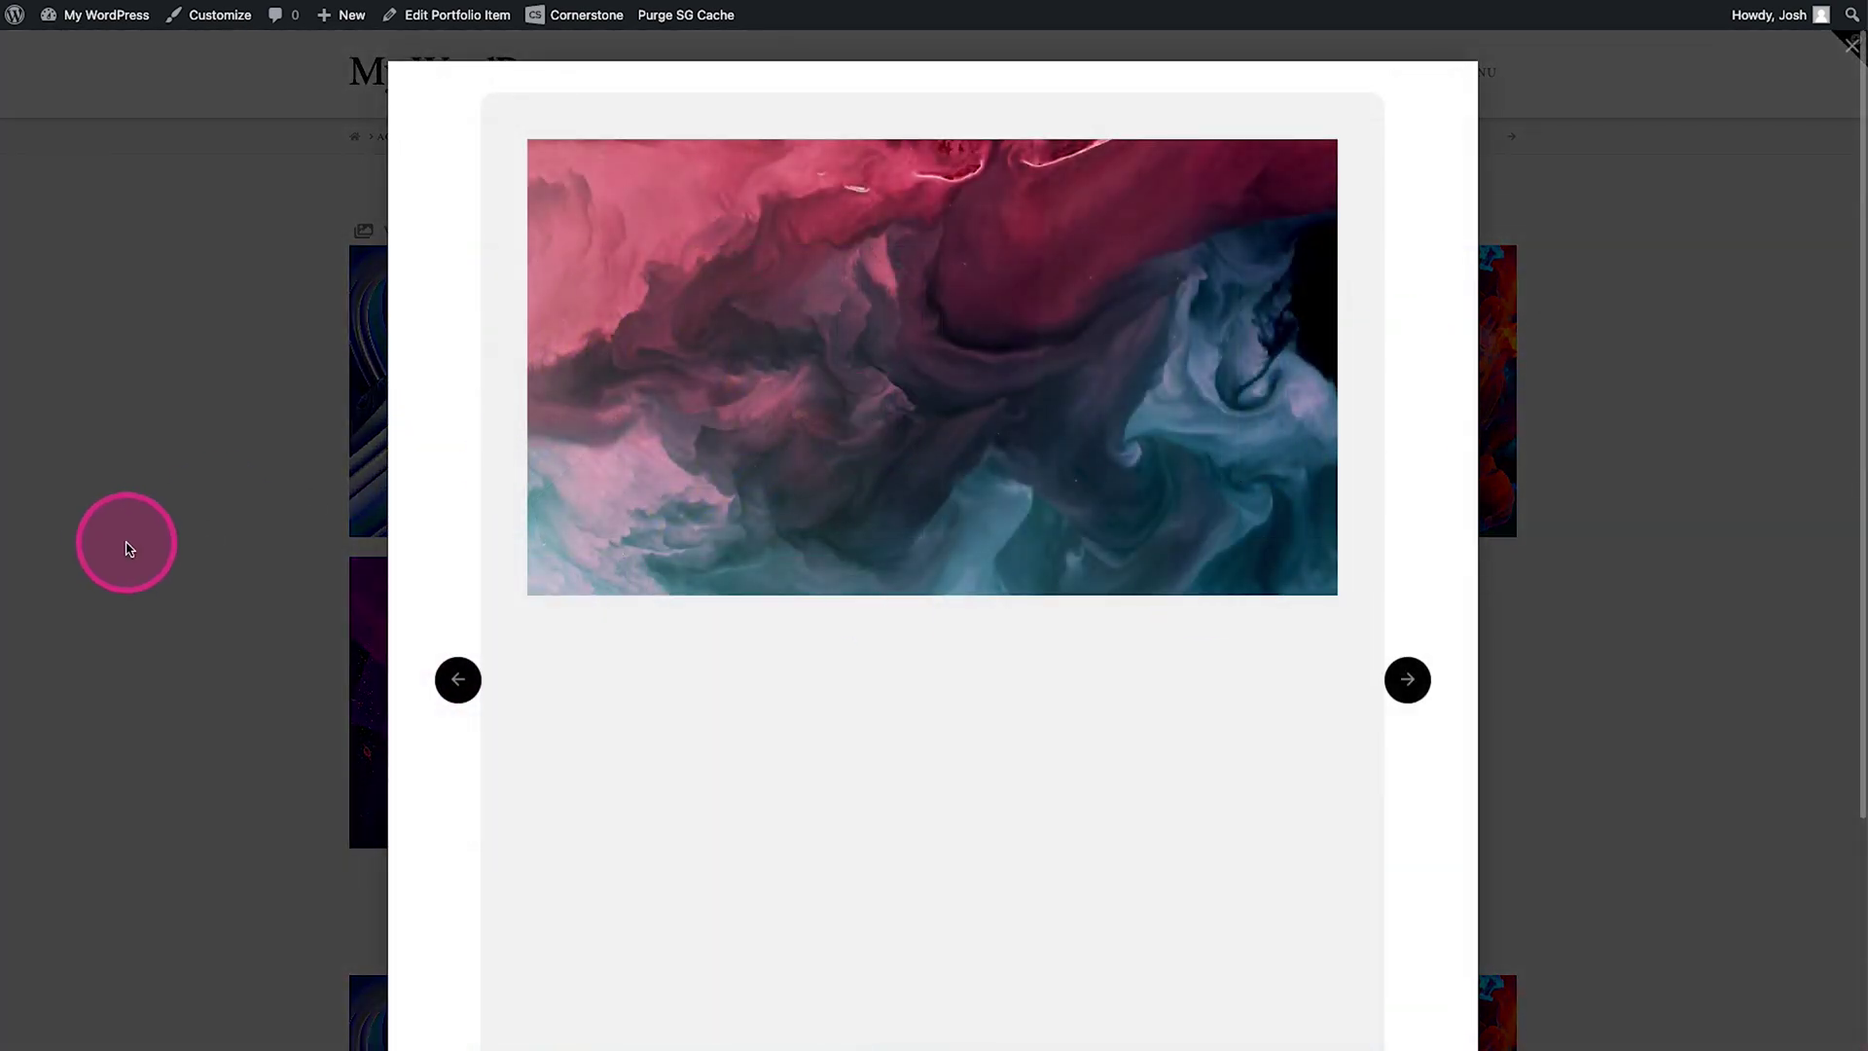
{"action": "left_click", "coordinate": [126, 546]}
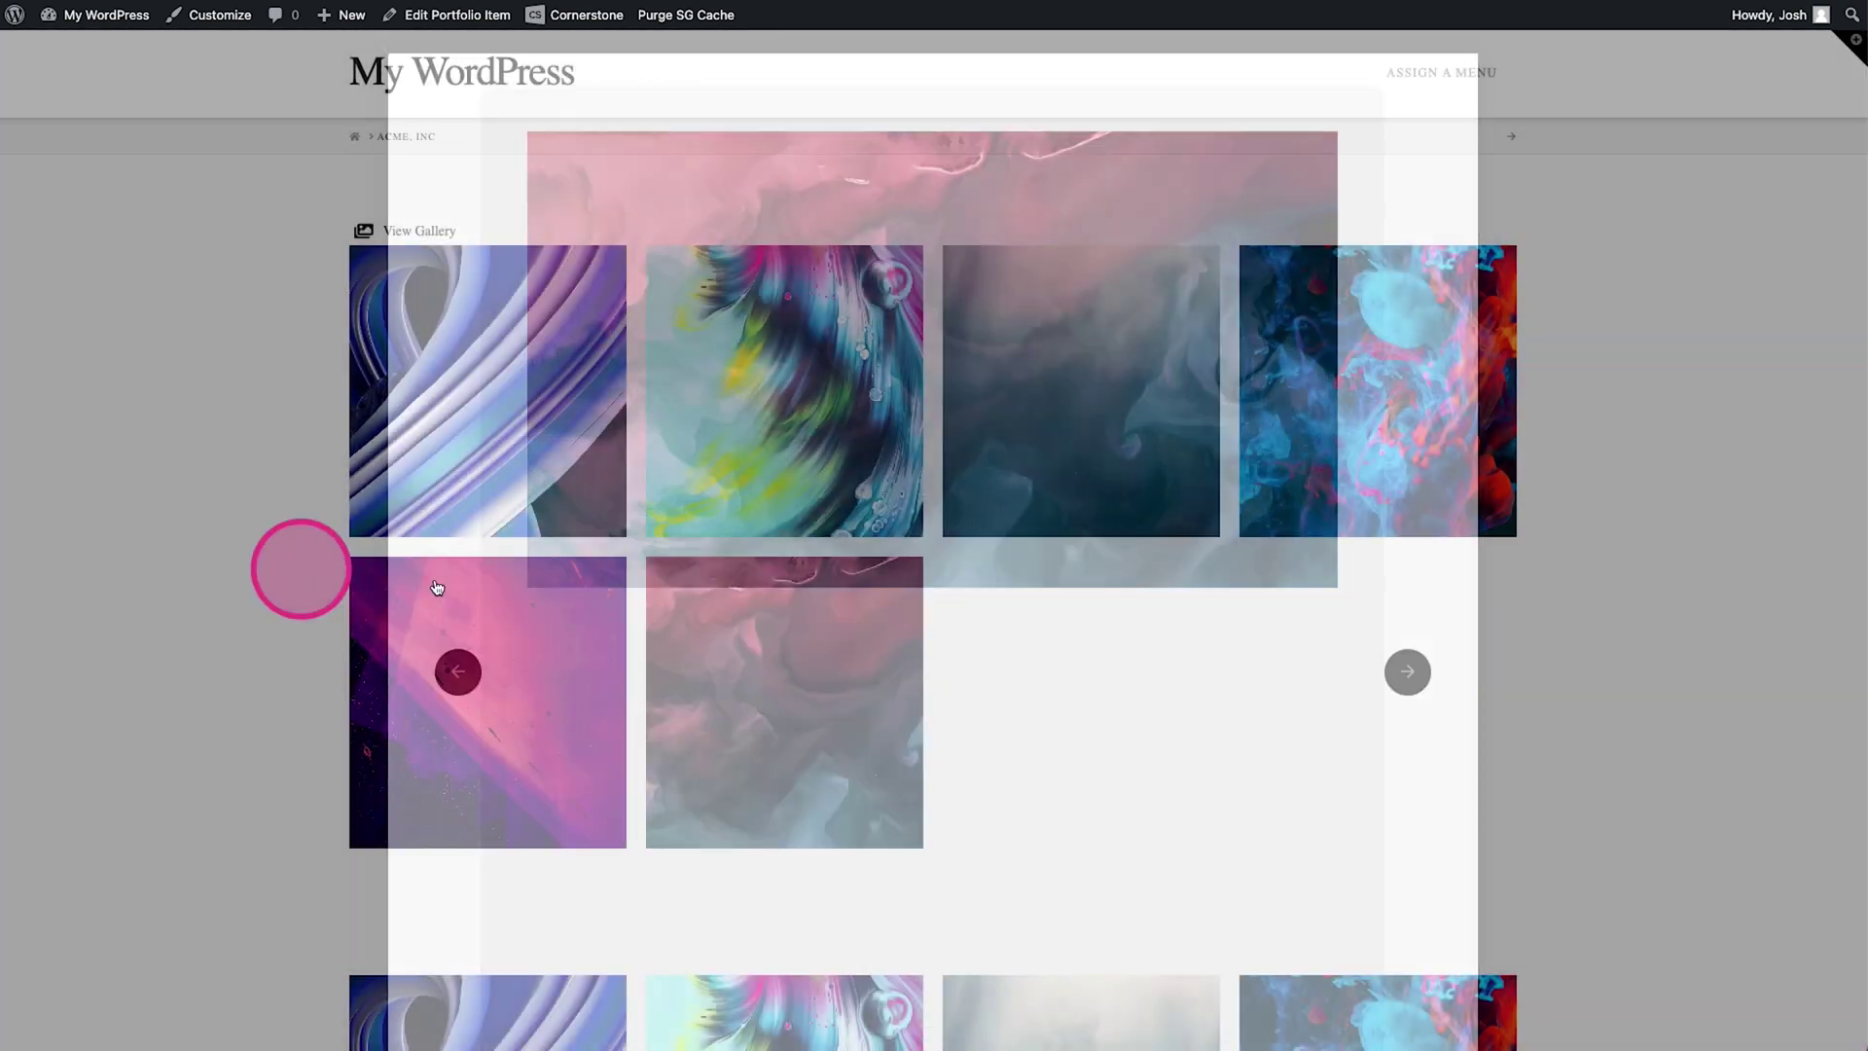
{"action": "scroll", "coordinate": [389, 486], "scroll_direction": "down", "scroll_amount": 3}
{"action": "scroll", "coordinate": [403, 506], "scroll_direction": "down", "scroll_amount": 5}
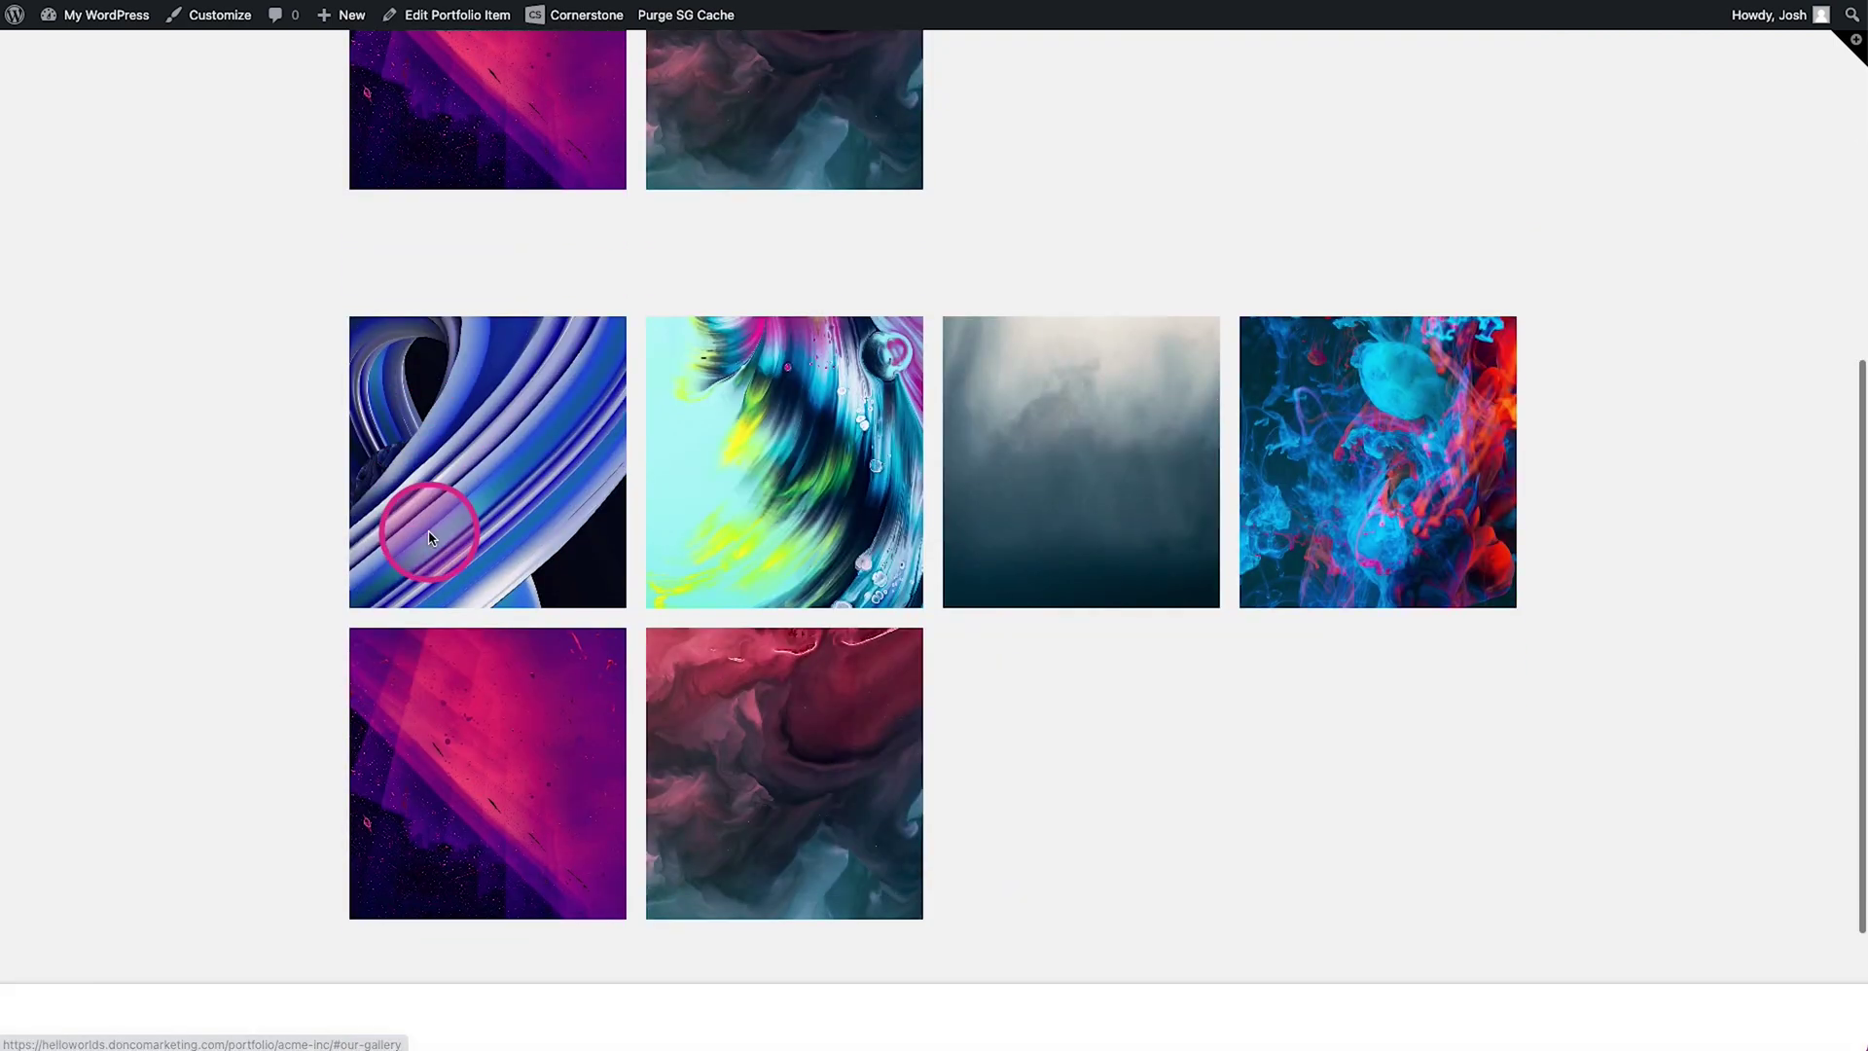
{"action": "scroll", "coordinate": [259, 502], "scroll_direction": "up", "scroll_amount": 7}
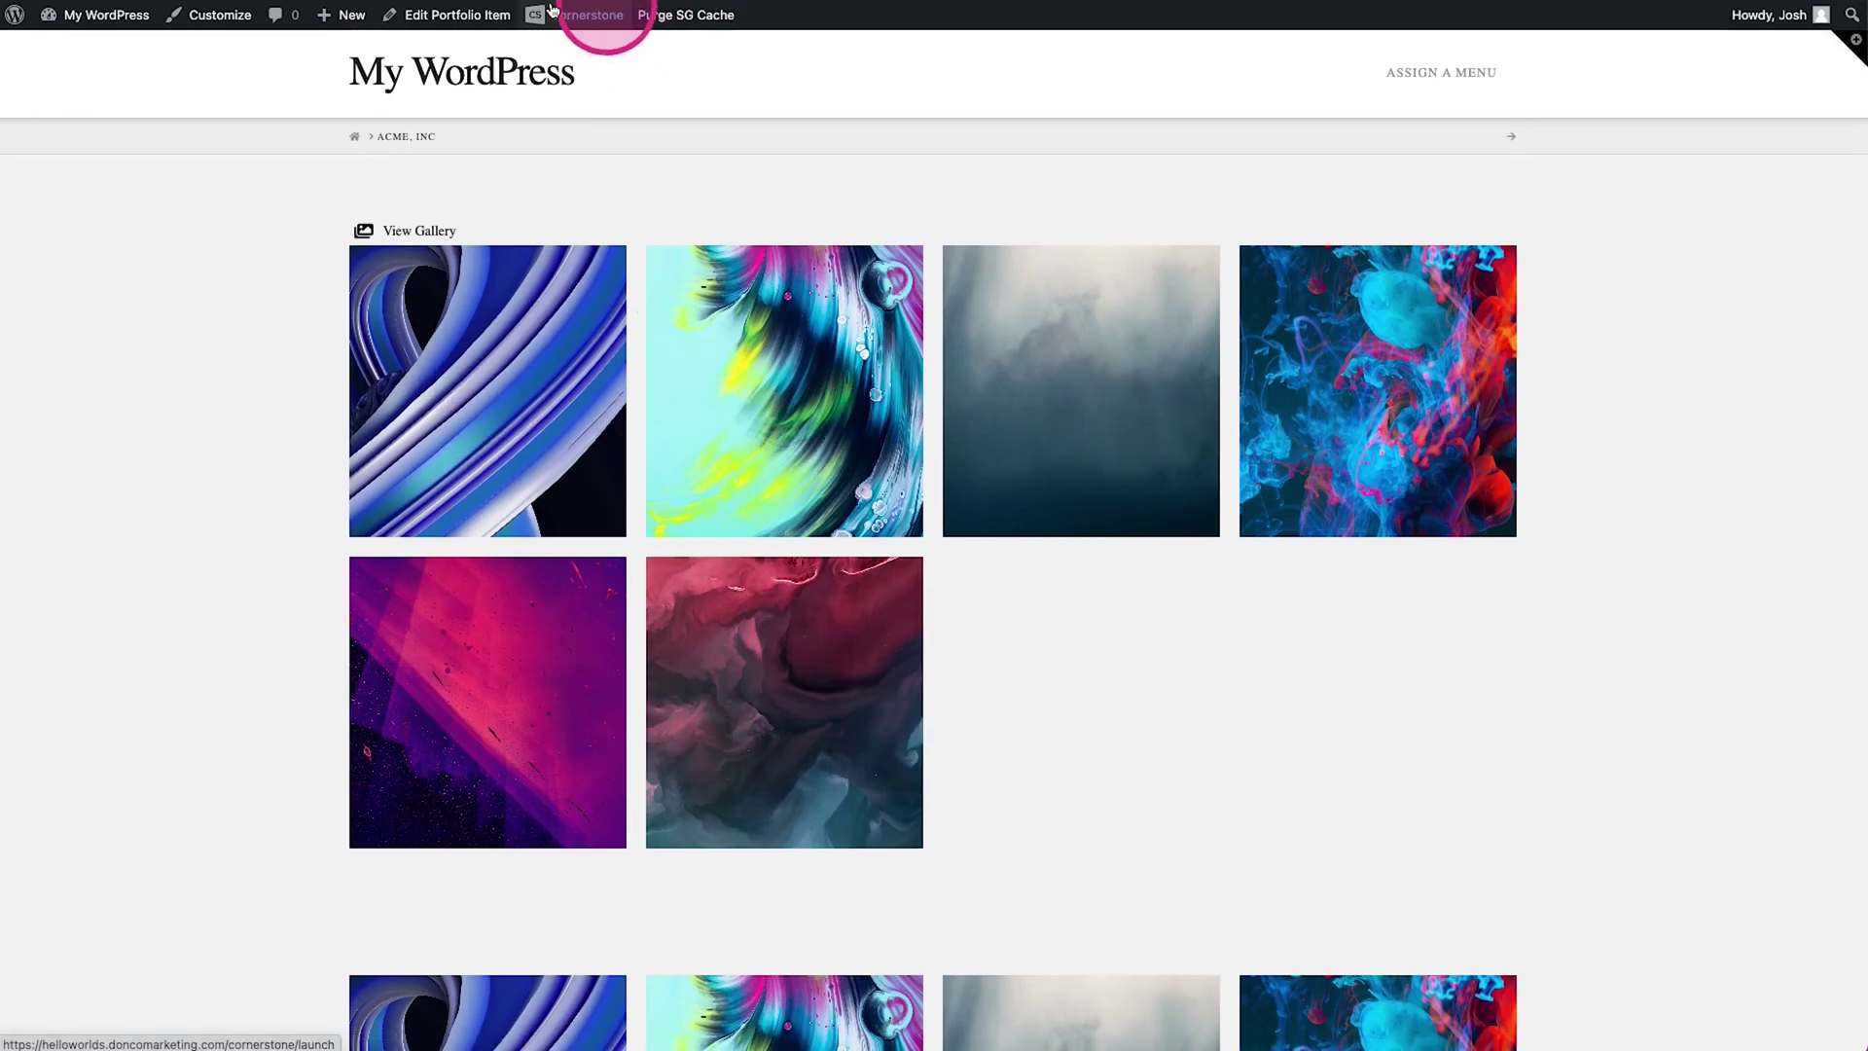
- Give the View Gallery row a custom 5em bottom margin in Cornerstone
{"action": "left_click", "coordinate": [458, 14]}
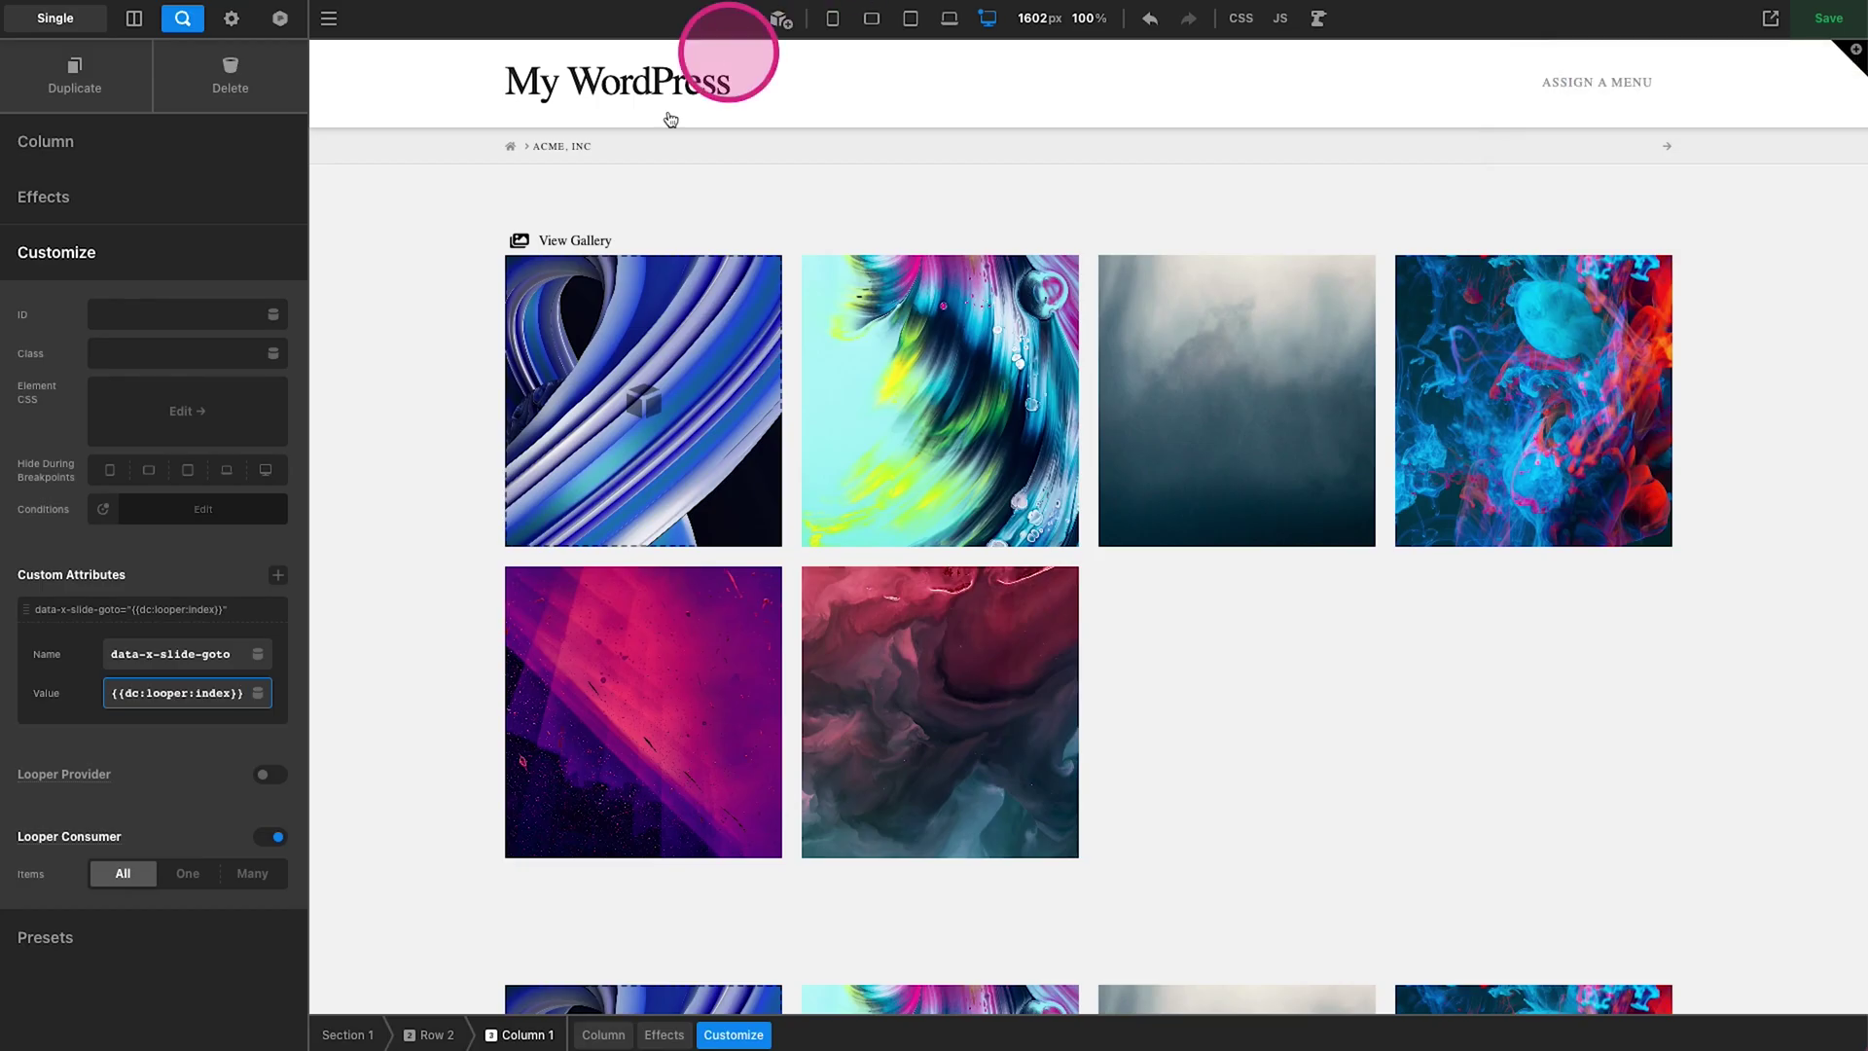
{"action": "left_click", "coordinate": [625, 240]}
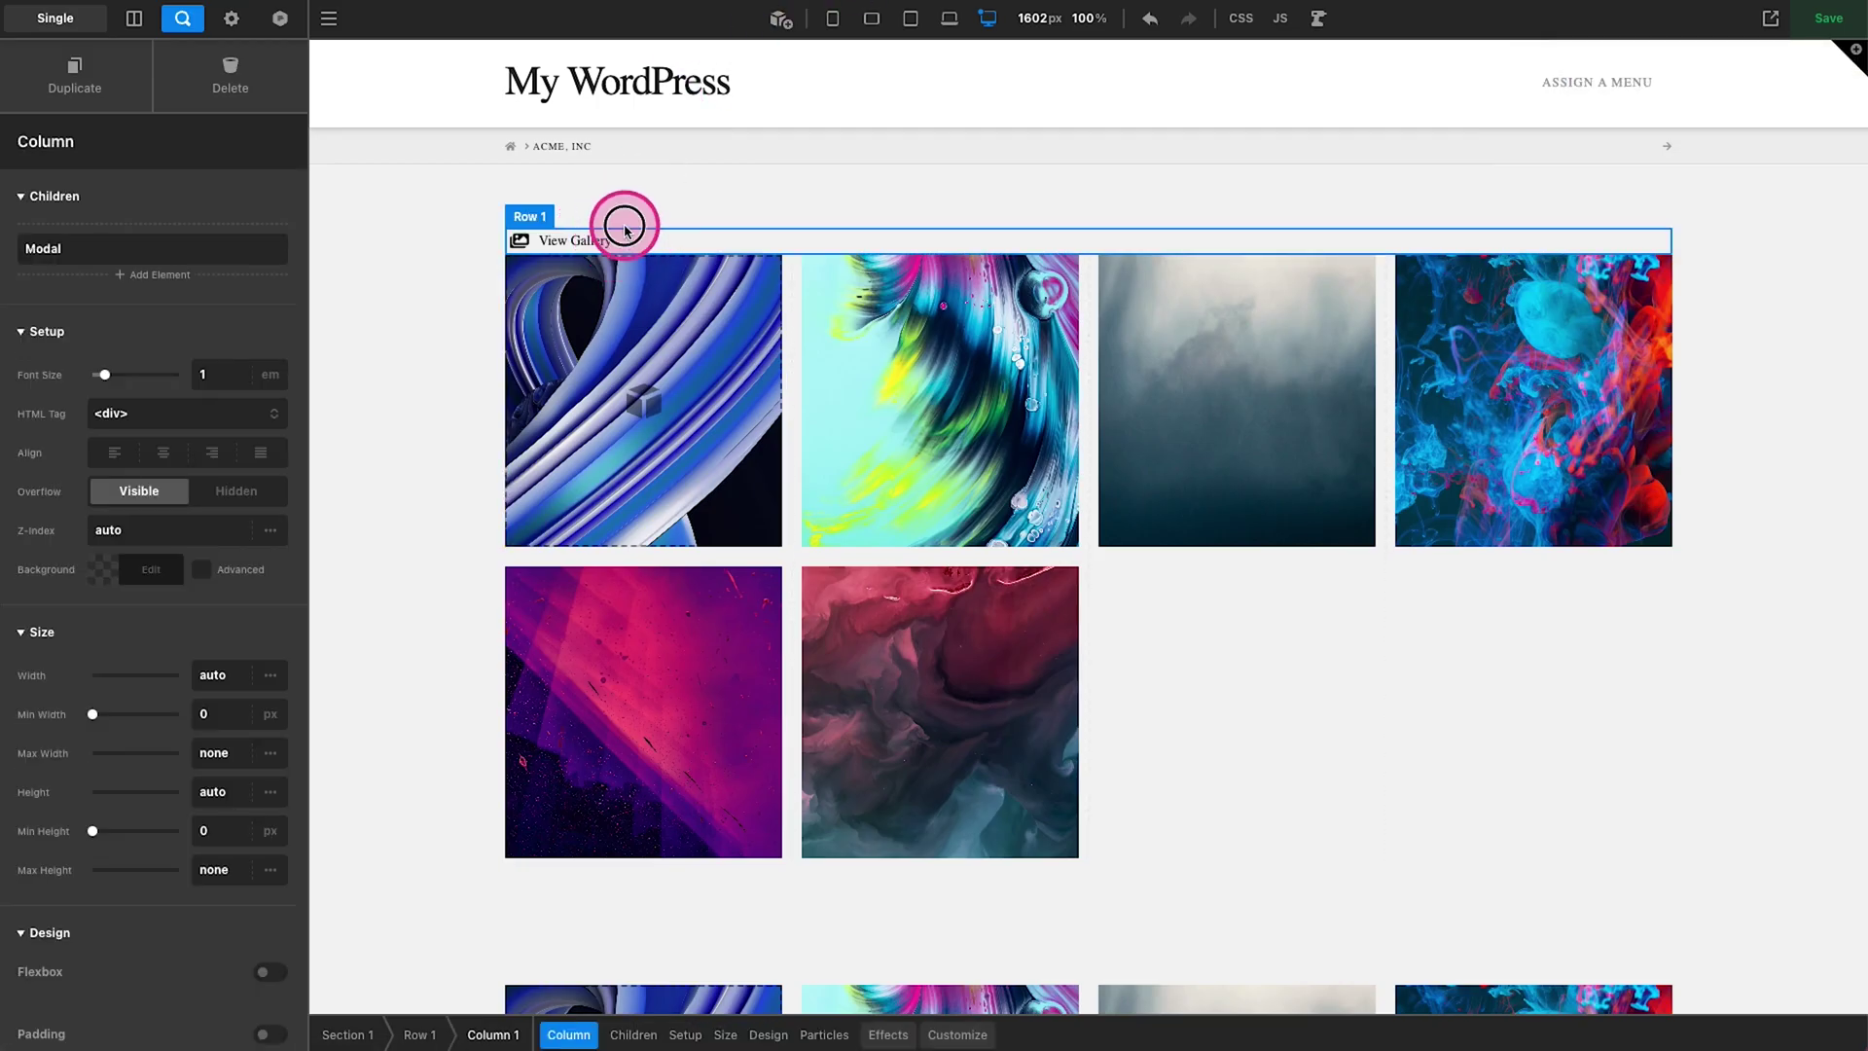
{"action": "left_click", "coordinate": [531, 216]}
{"action": "scroll", "coordinate": [136, 622], "scroll_direction": "down", "scroll_amount": 3}
{"action": "left_click", "coordinate": [161, 807]}
{"action": "left_click", "coordinate": [266, 850]}
{"action": "scroll", "coordinate": [127, 883], "scroll_direction": "down", "scroll_amount": 1}
{"action": "left_click", "coordinate": [209, 889]}
{"action": "type", "text": "5em"}
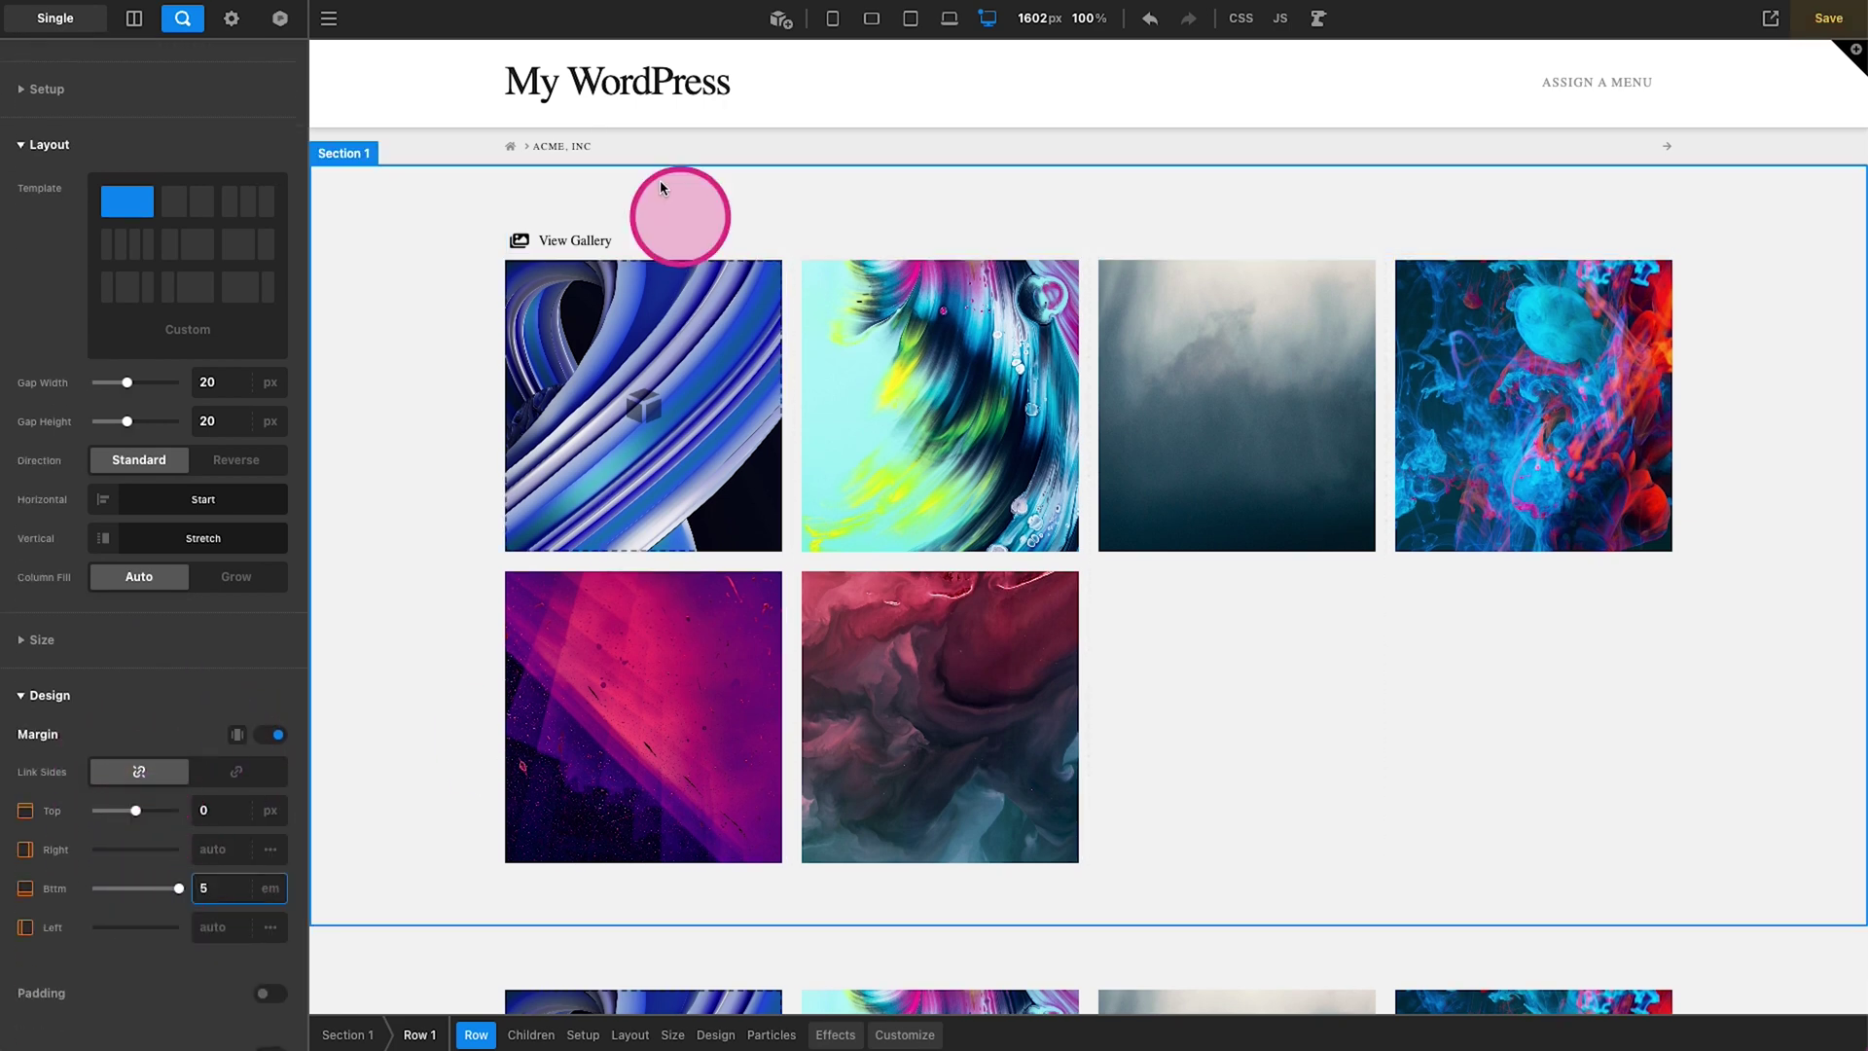
{"action": "left_click", "coordinate": [679, 214]}
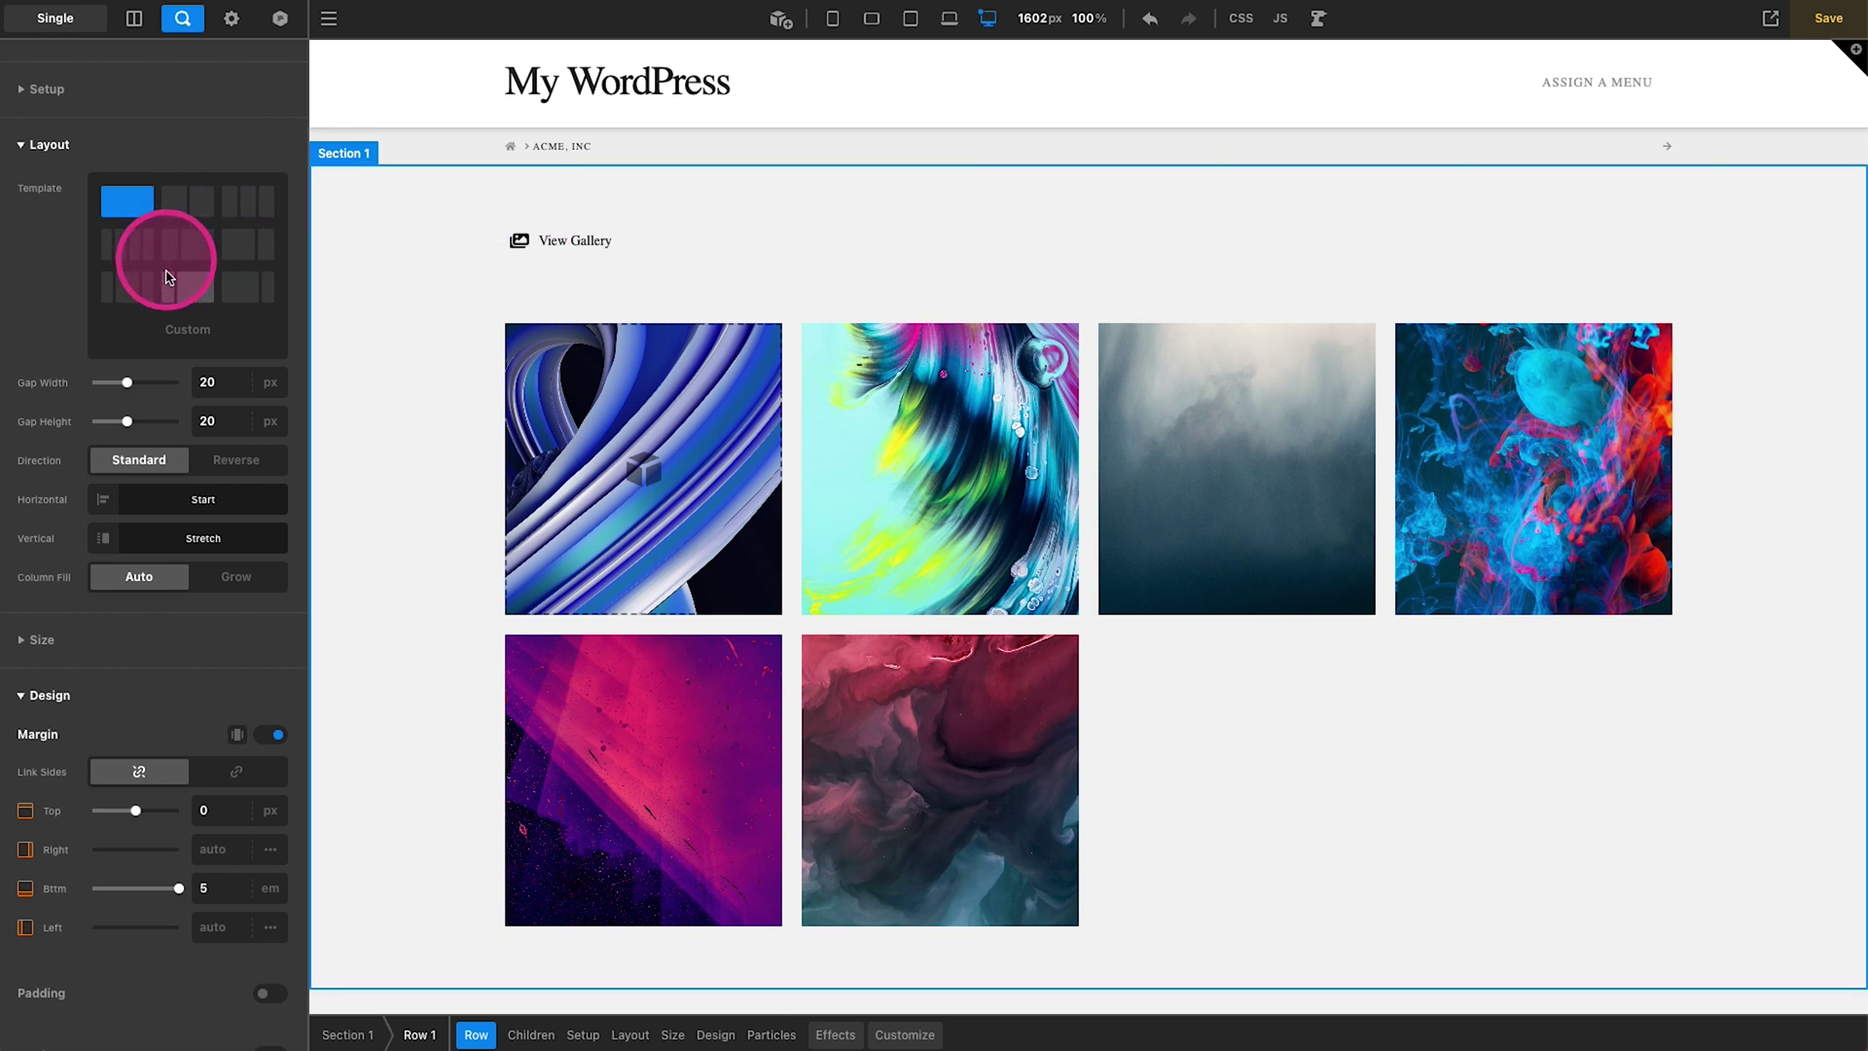
- Set the View Gallery row's Setup alignment to center
{"action": "scroll", "coordinate": [166, 291], "scroll_direction": "up", "scroll_amount": 4}
{"action": "left_click", "coordinate": [88, 332]}
{"action": "left_click", "coordinate": [163, 452]}
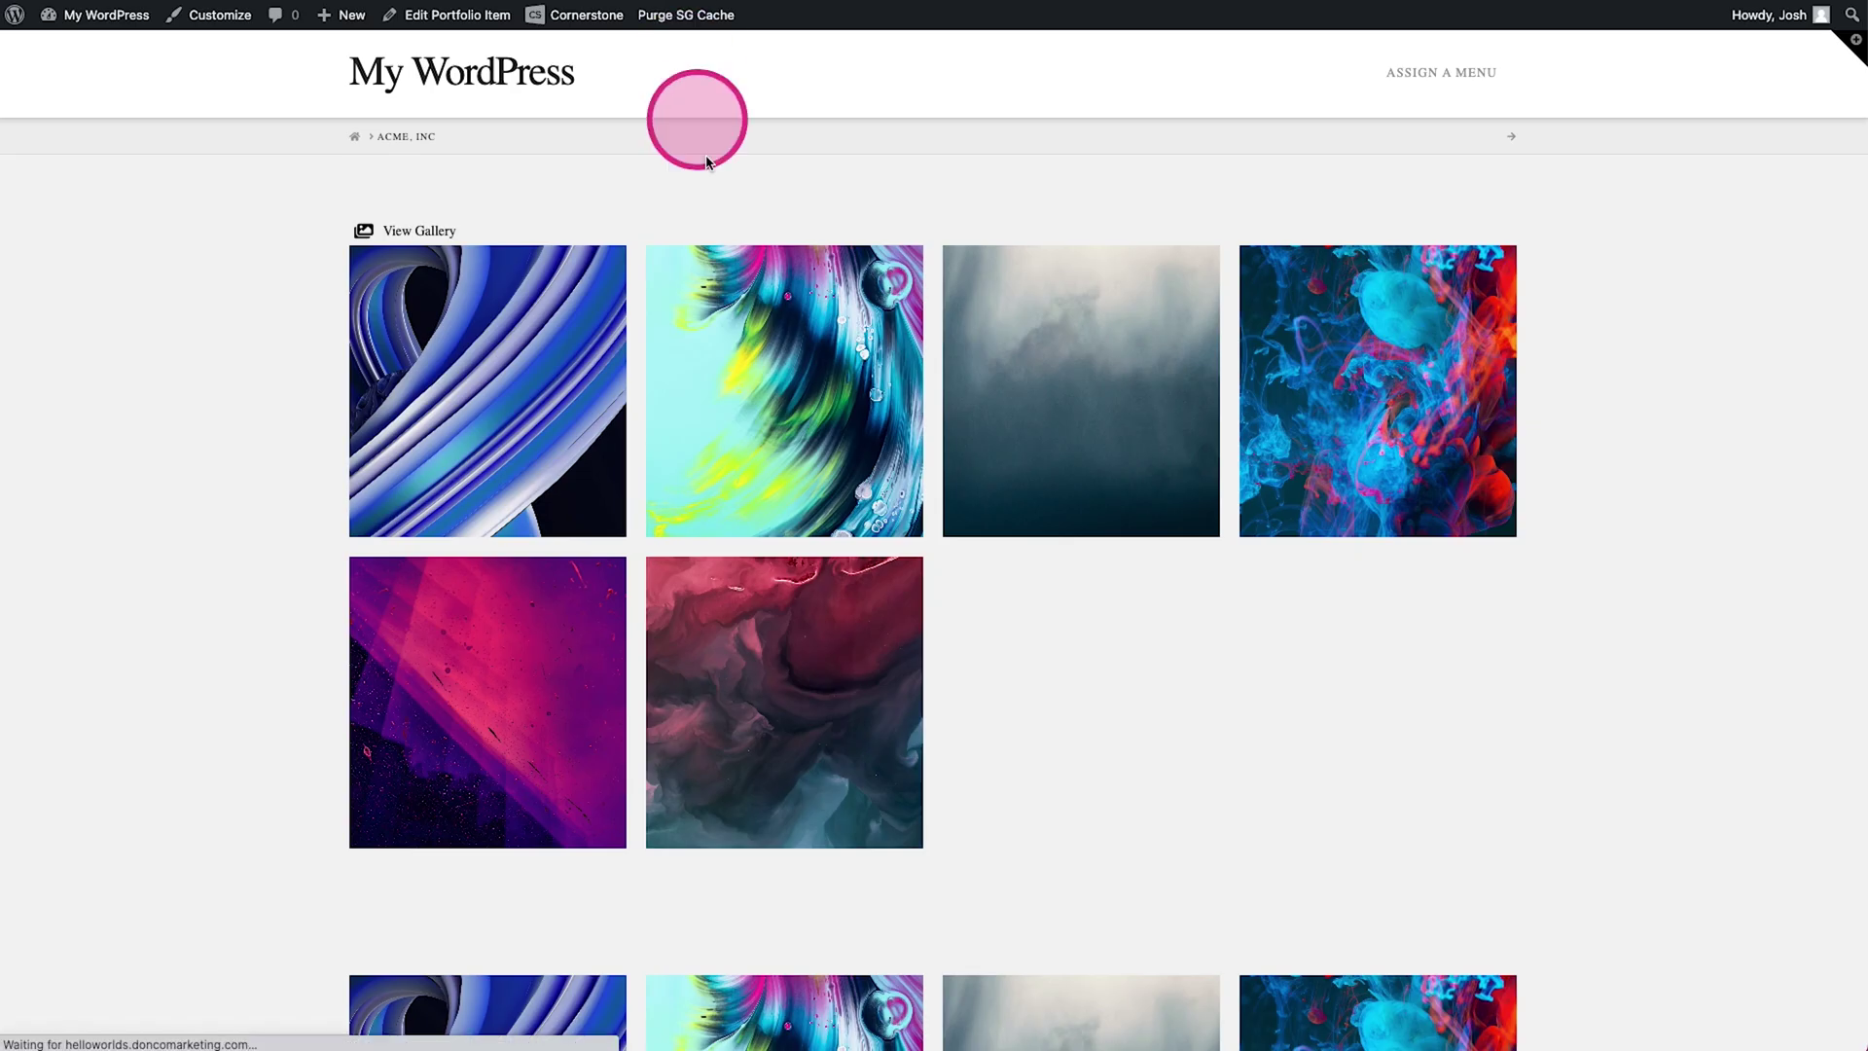
- Save, then test the live slider from View Gallery and from the second gallery thumbnail
{"action": "left_click", "coordinate": [421, 310]}
{"action": "left_click", "coordinate": [259, 263]}
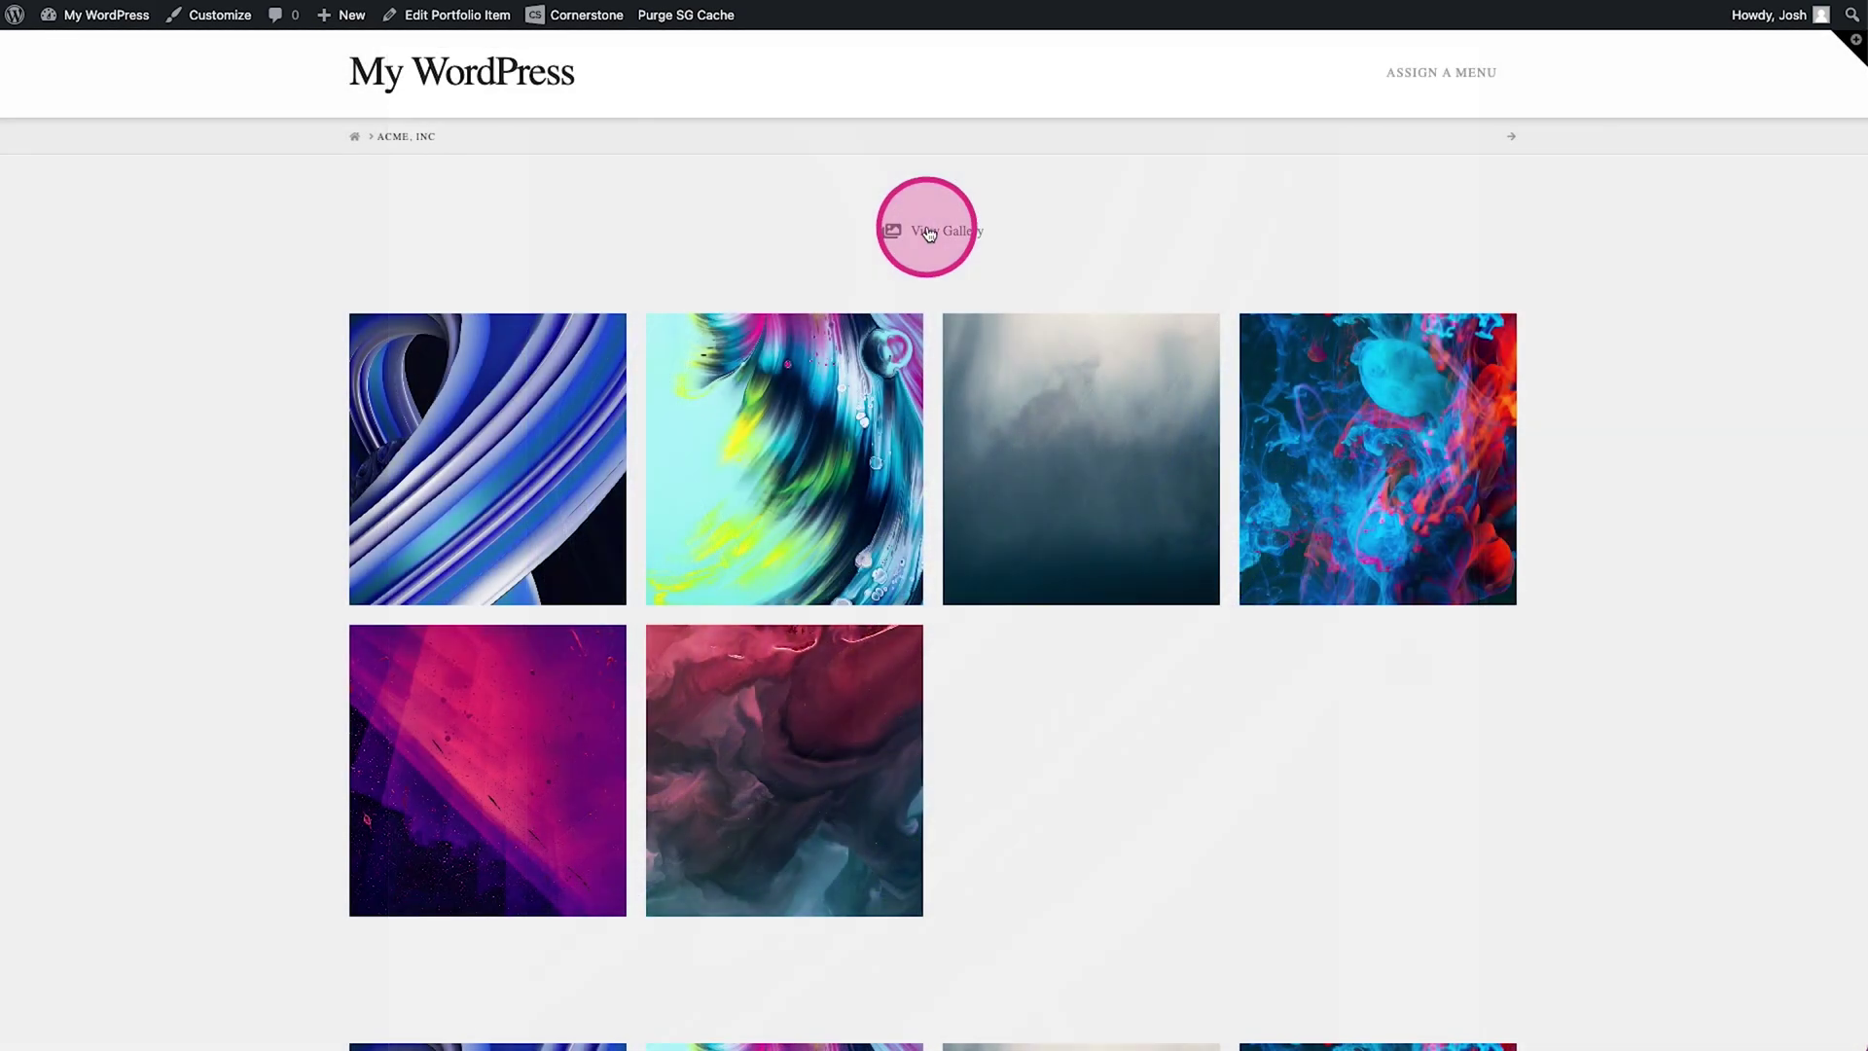
{"action": "left_click", "coordinate": [927, 234]}
{"action": "left_click", "coordinate": [1409, 675]}
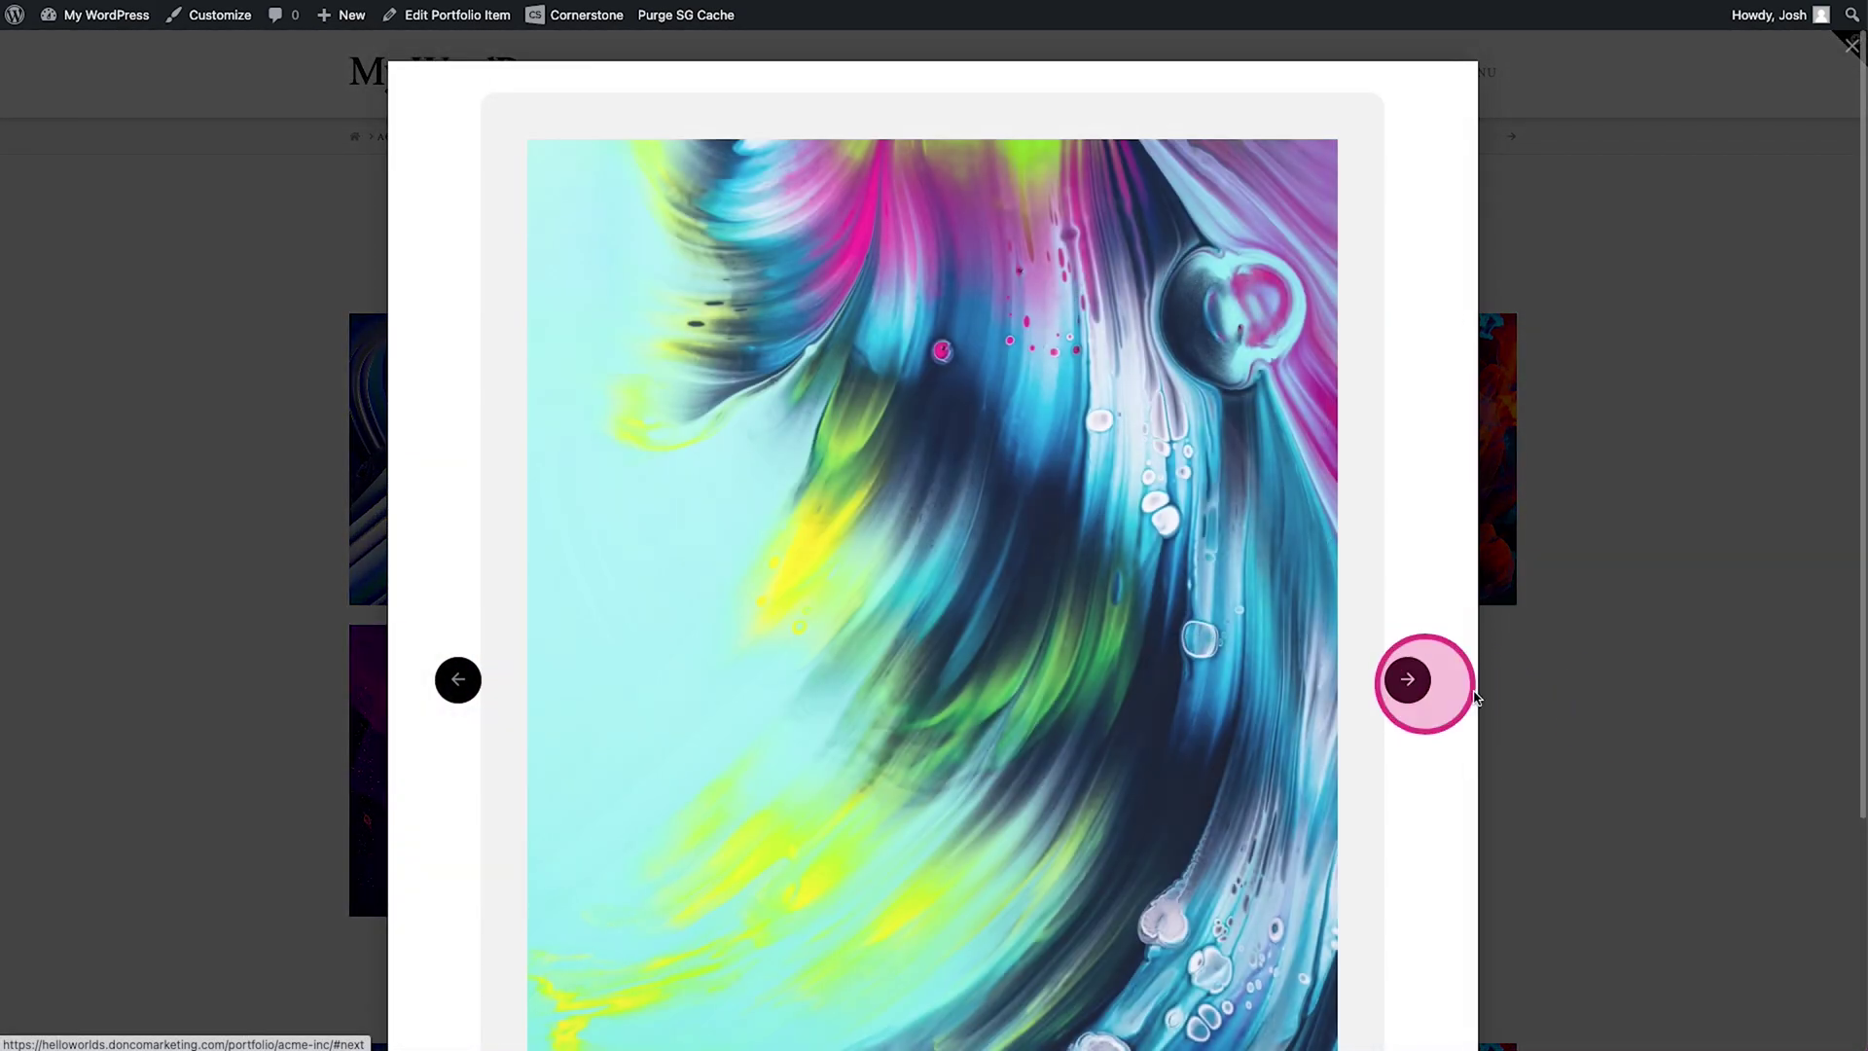
{"action": "left_click", "coordinate": [1085, 362]}
{"action": "left_click", "coordinate": [769, 516]}
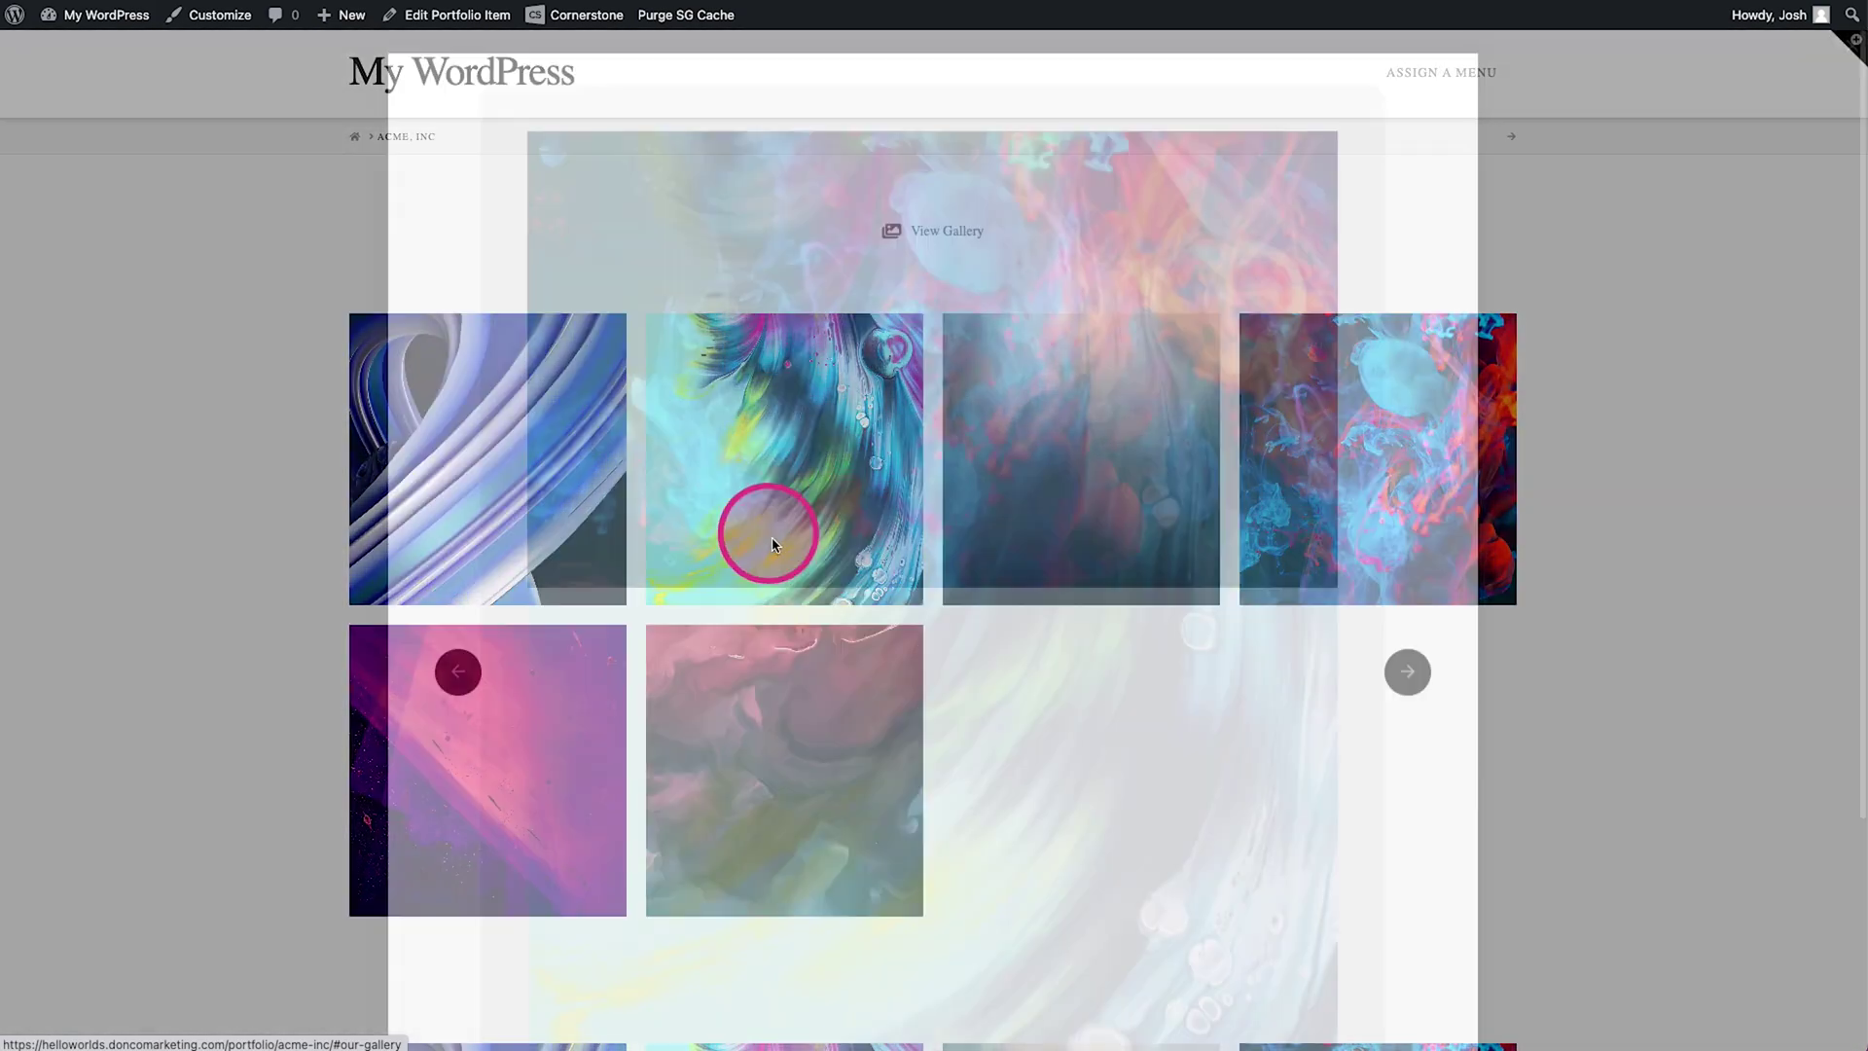
{"action": "scroll", "coordinate": [747, 505], "scroll_direction": "down", "scroll_amount": 5}
{"action": "scroll", "coordinate": [747, 505], "scroll_direction": "up", "scroll_amount": 5}
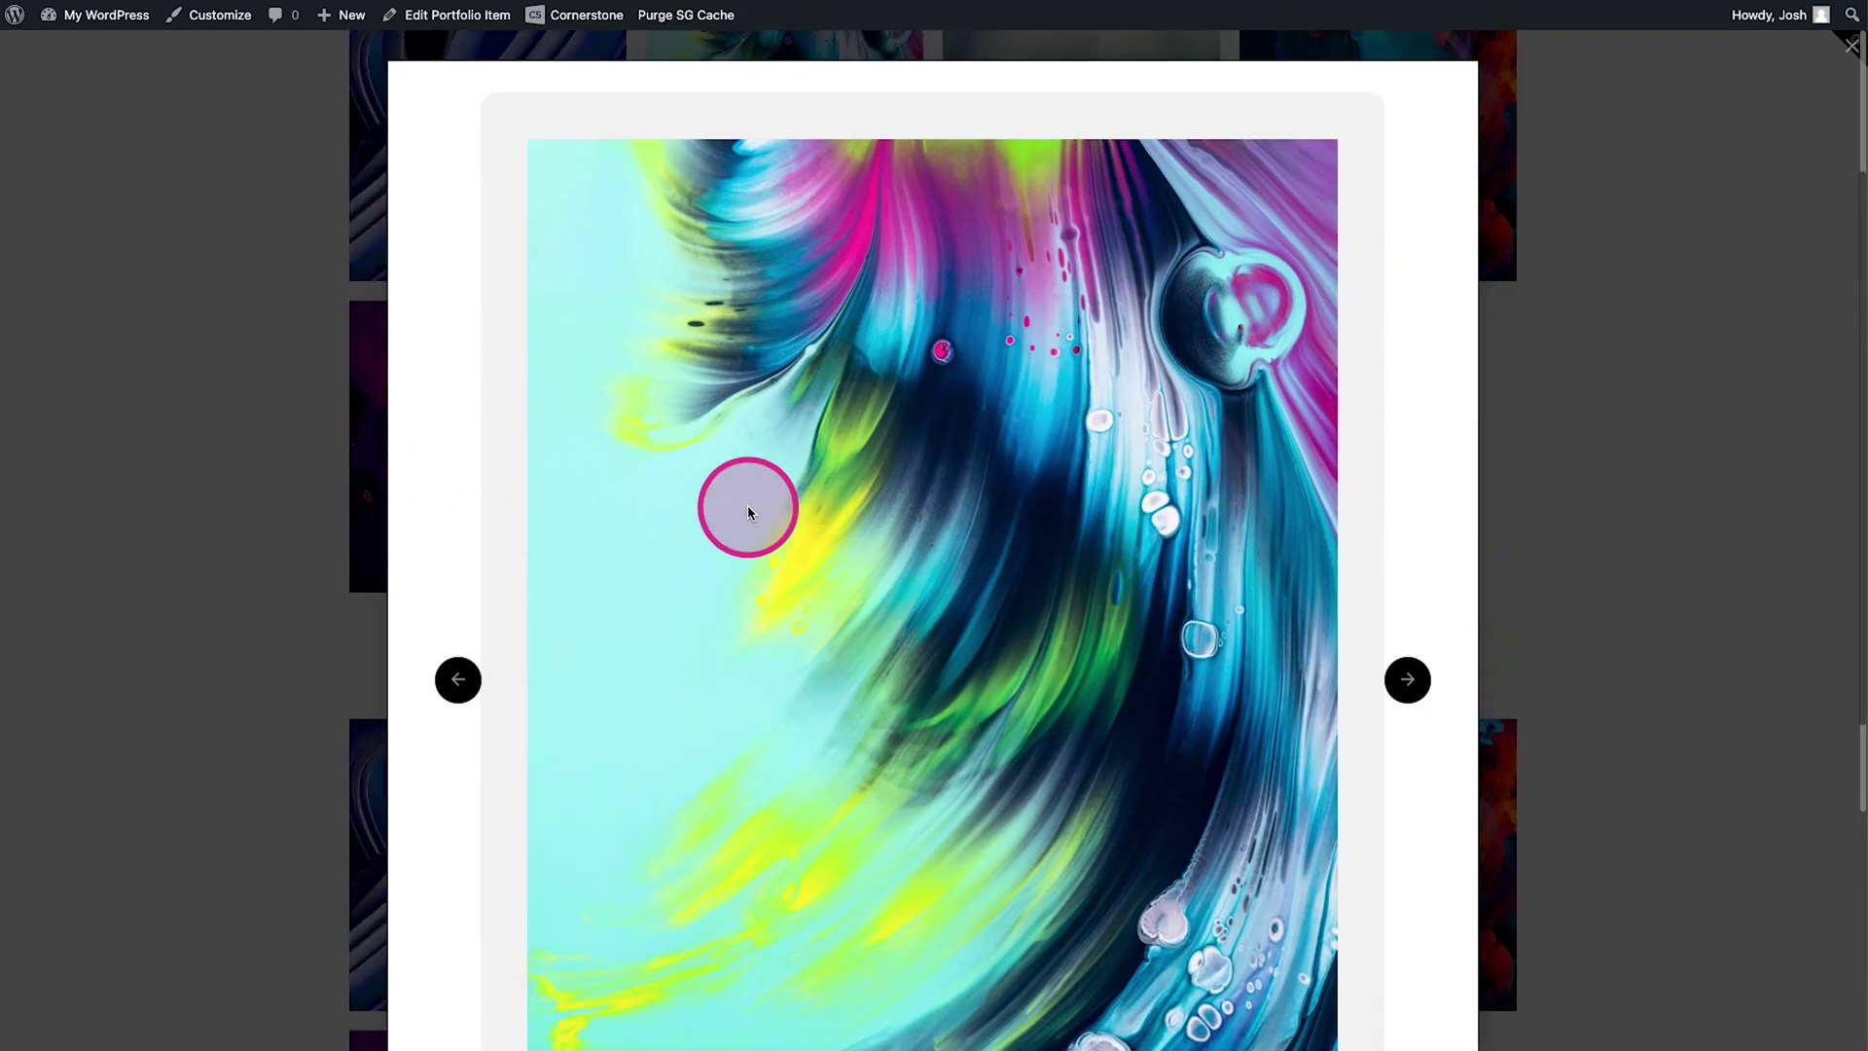
{"action": "left_click", "coordinate": [271, 469]}
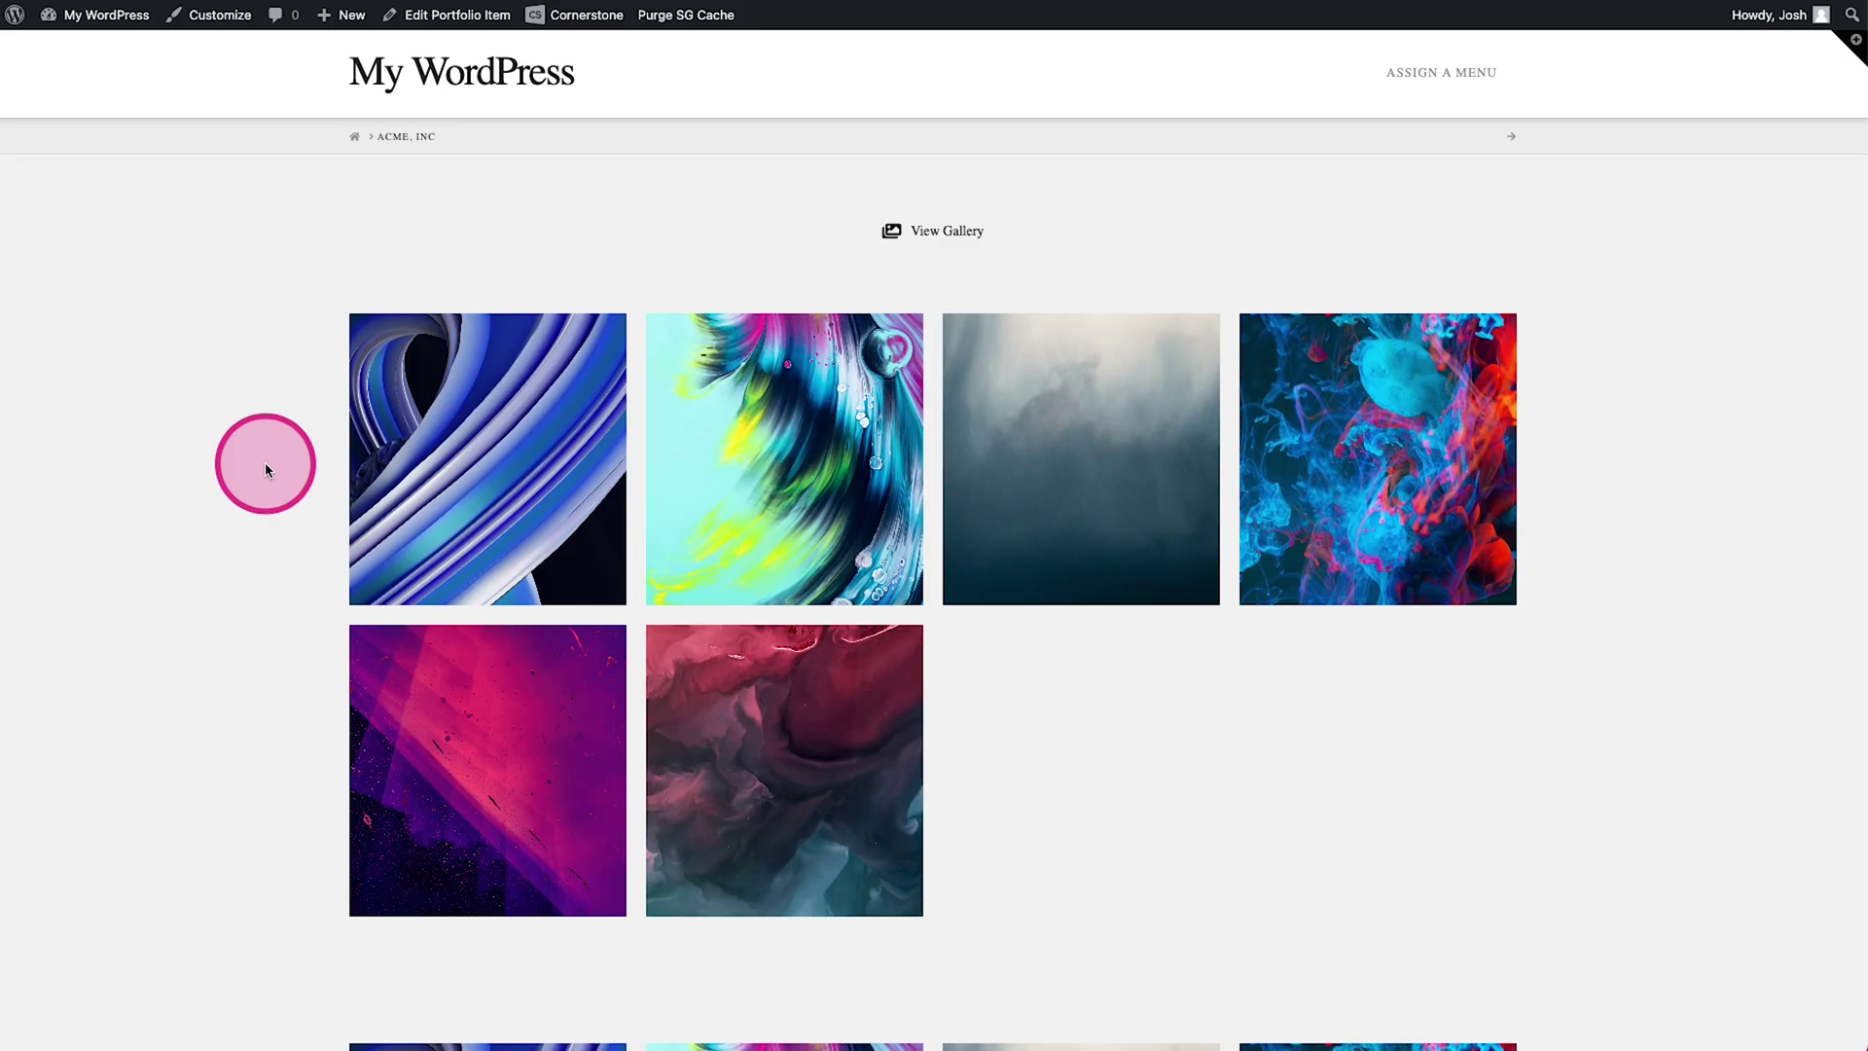